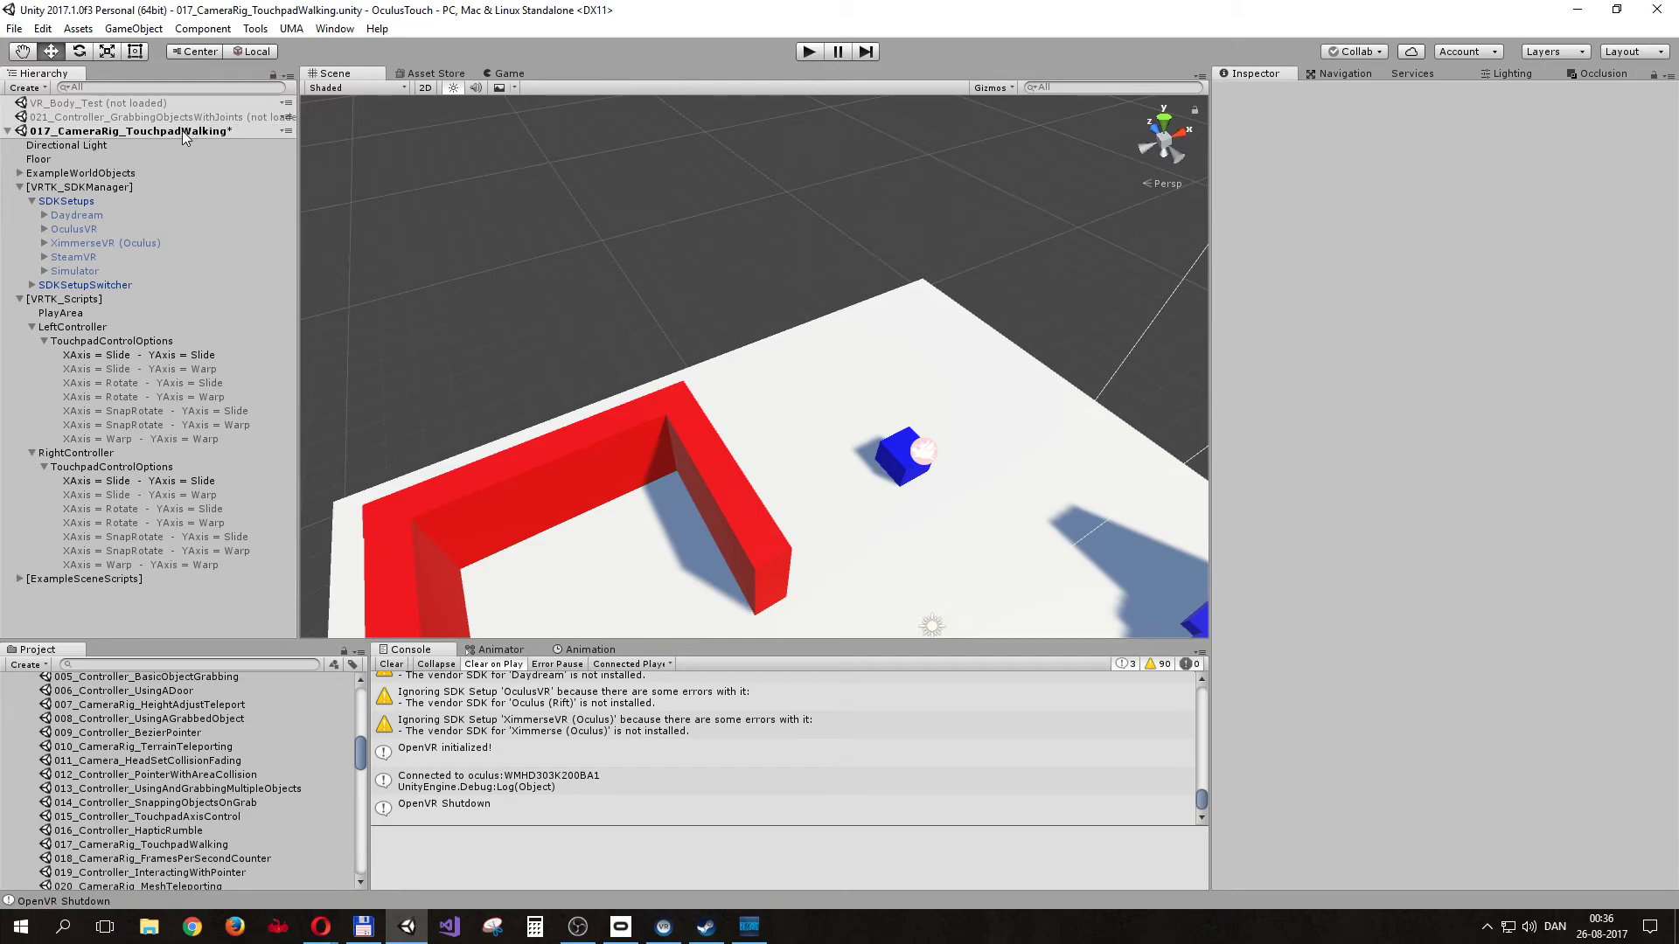
Step: Reopen the 017_CameraRig_TouchpadWalking scene from the VRTK Examples folder, discarding the unsaved scene changes
left_click(88, 200)
left_click(83, 187)
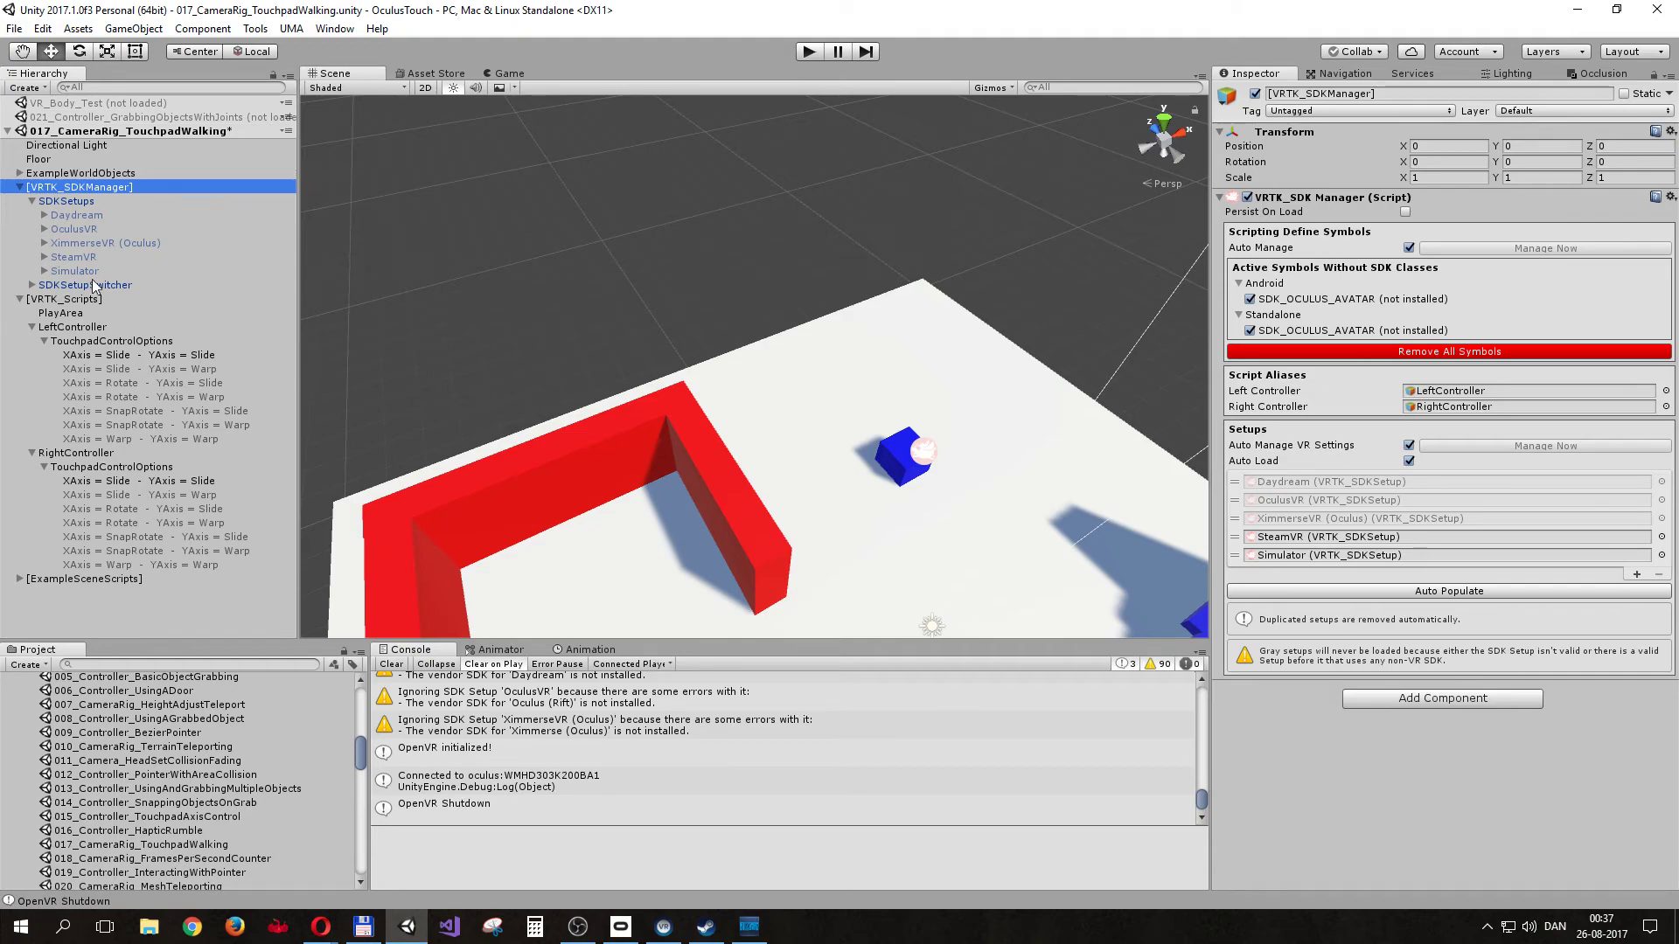
scroll(162, 789, "up", 3)
scroll(160, 788, "up", 5)
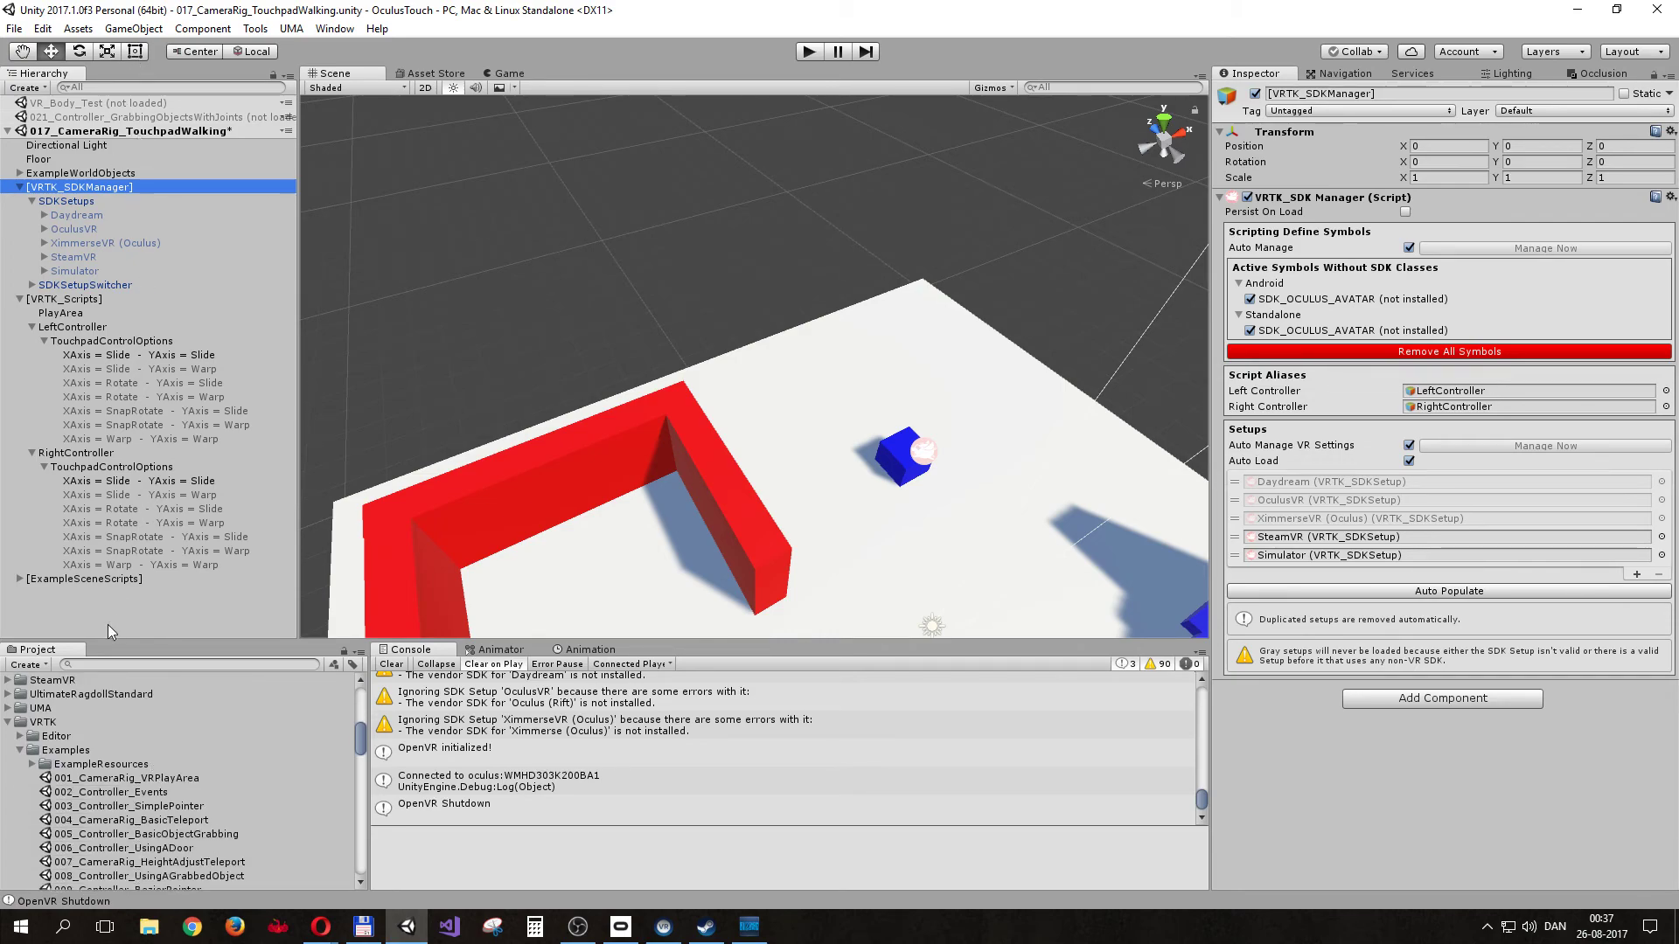
left_click(34, 724)
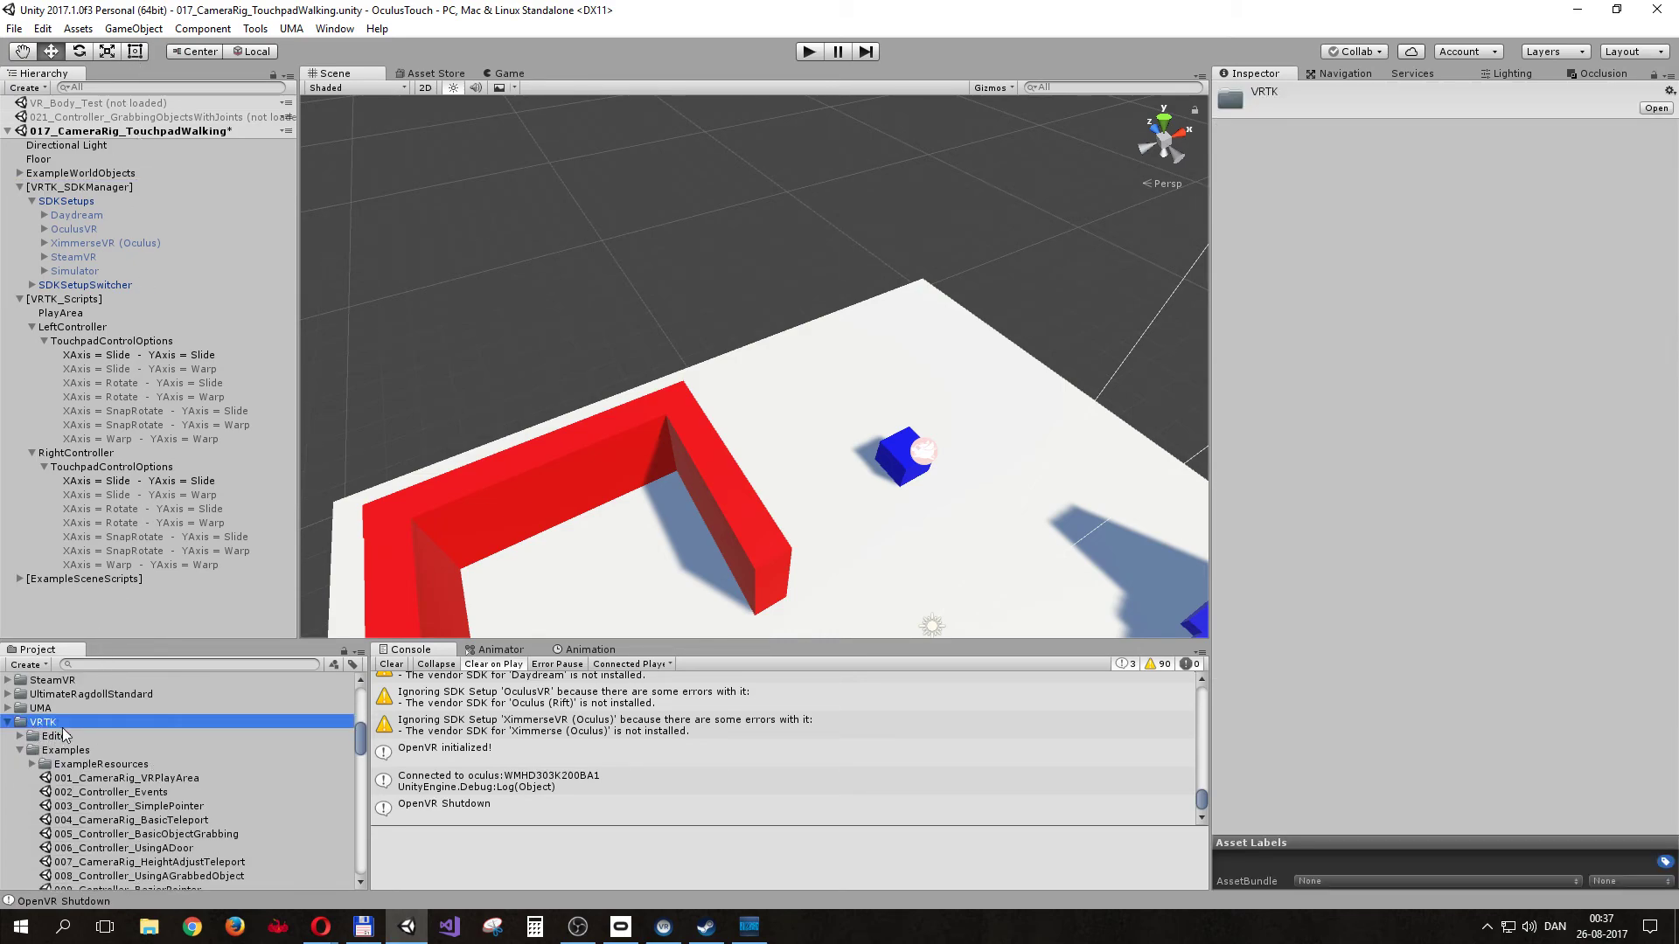
scroll(52, 726, "down", 3)
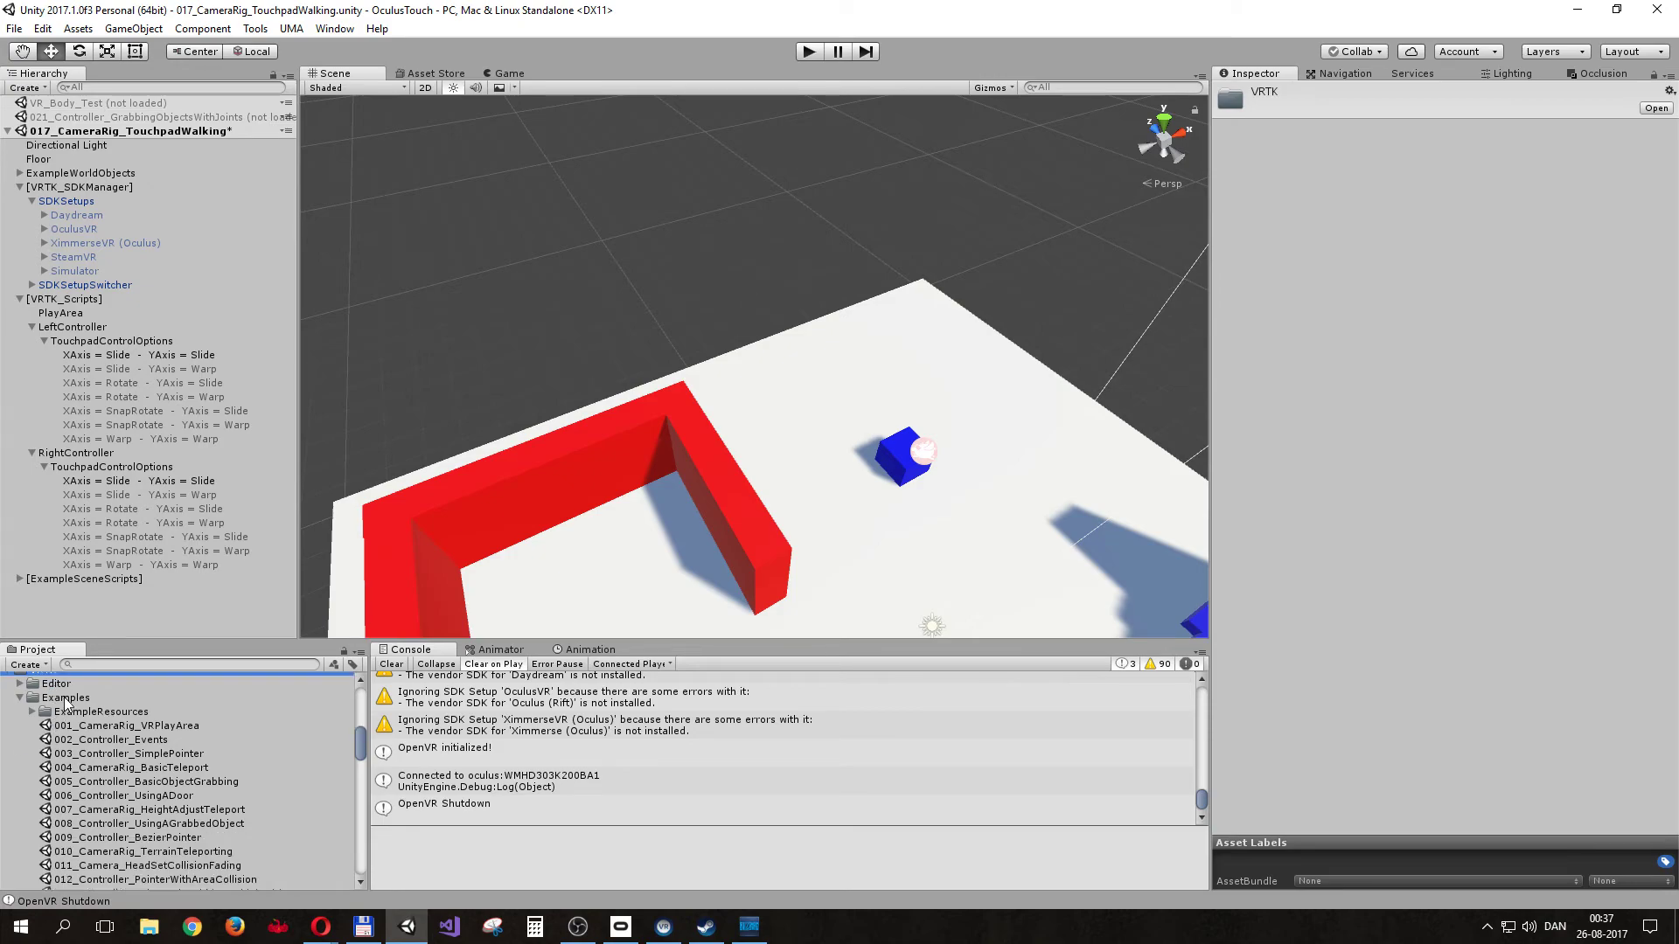
scroll(69, 717, "up", 3)
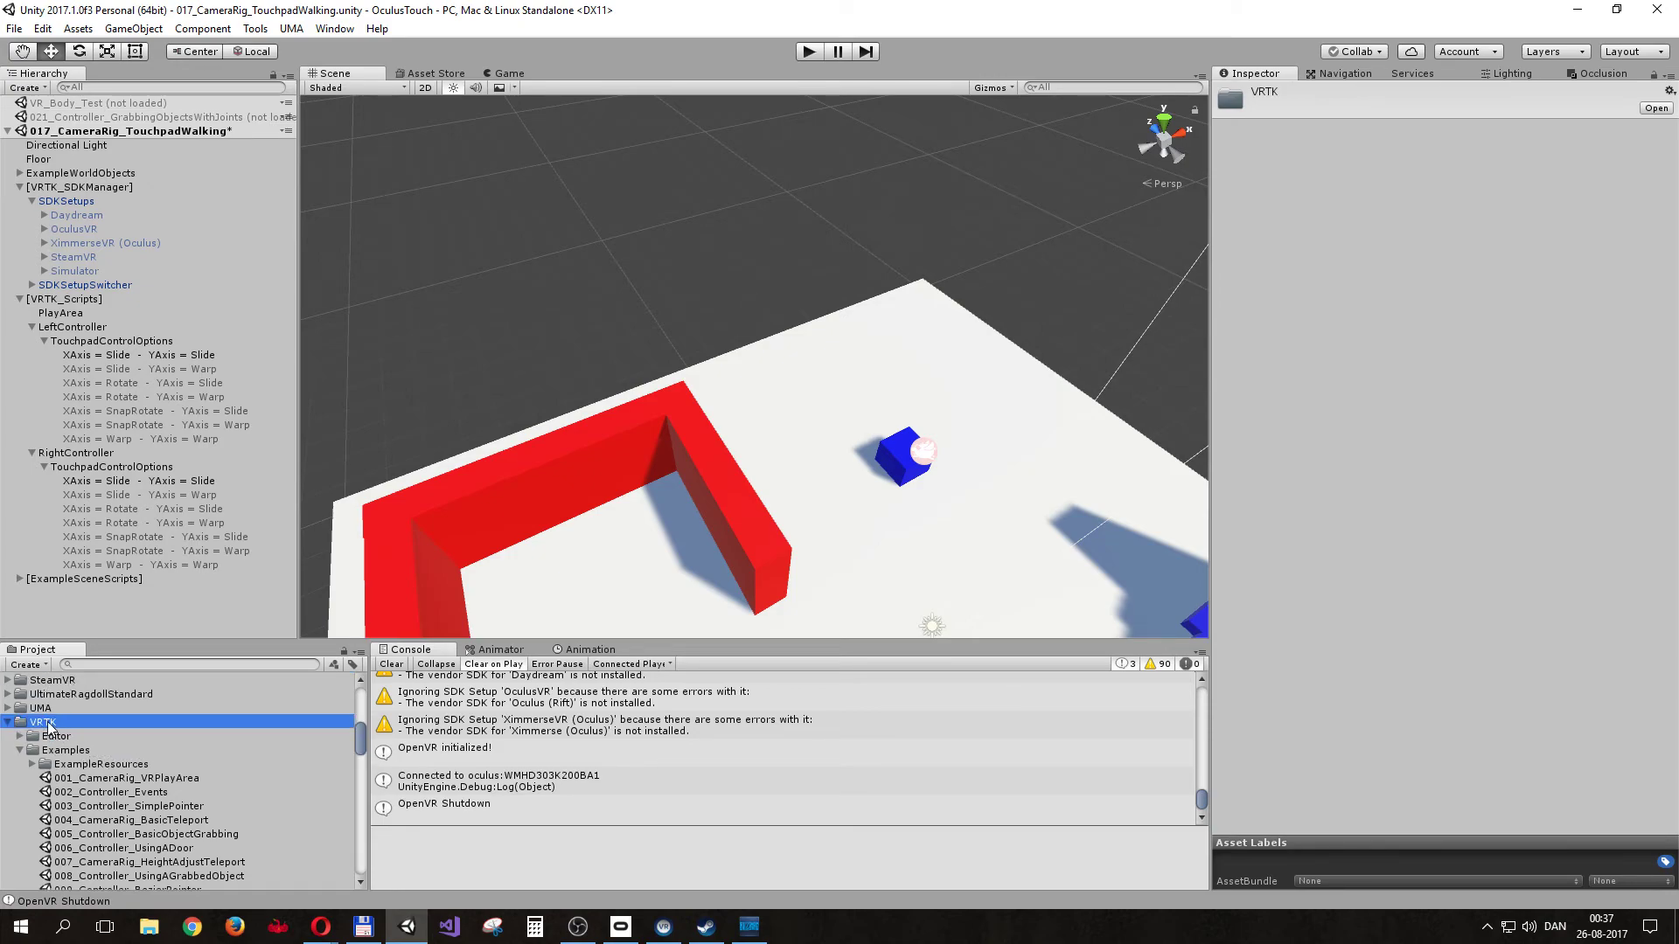
scroll(122, 780, "down", 9)
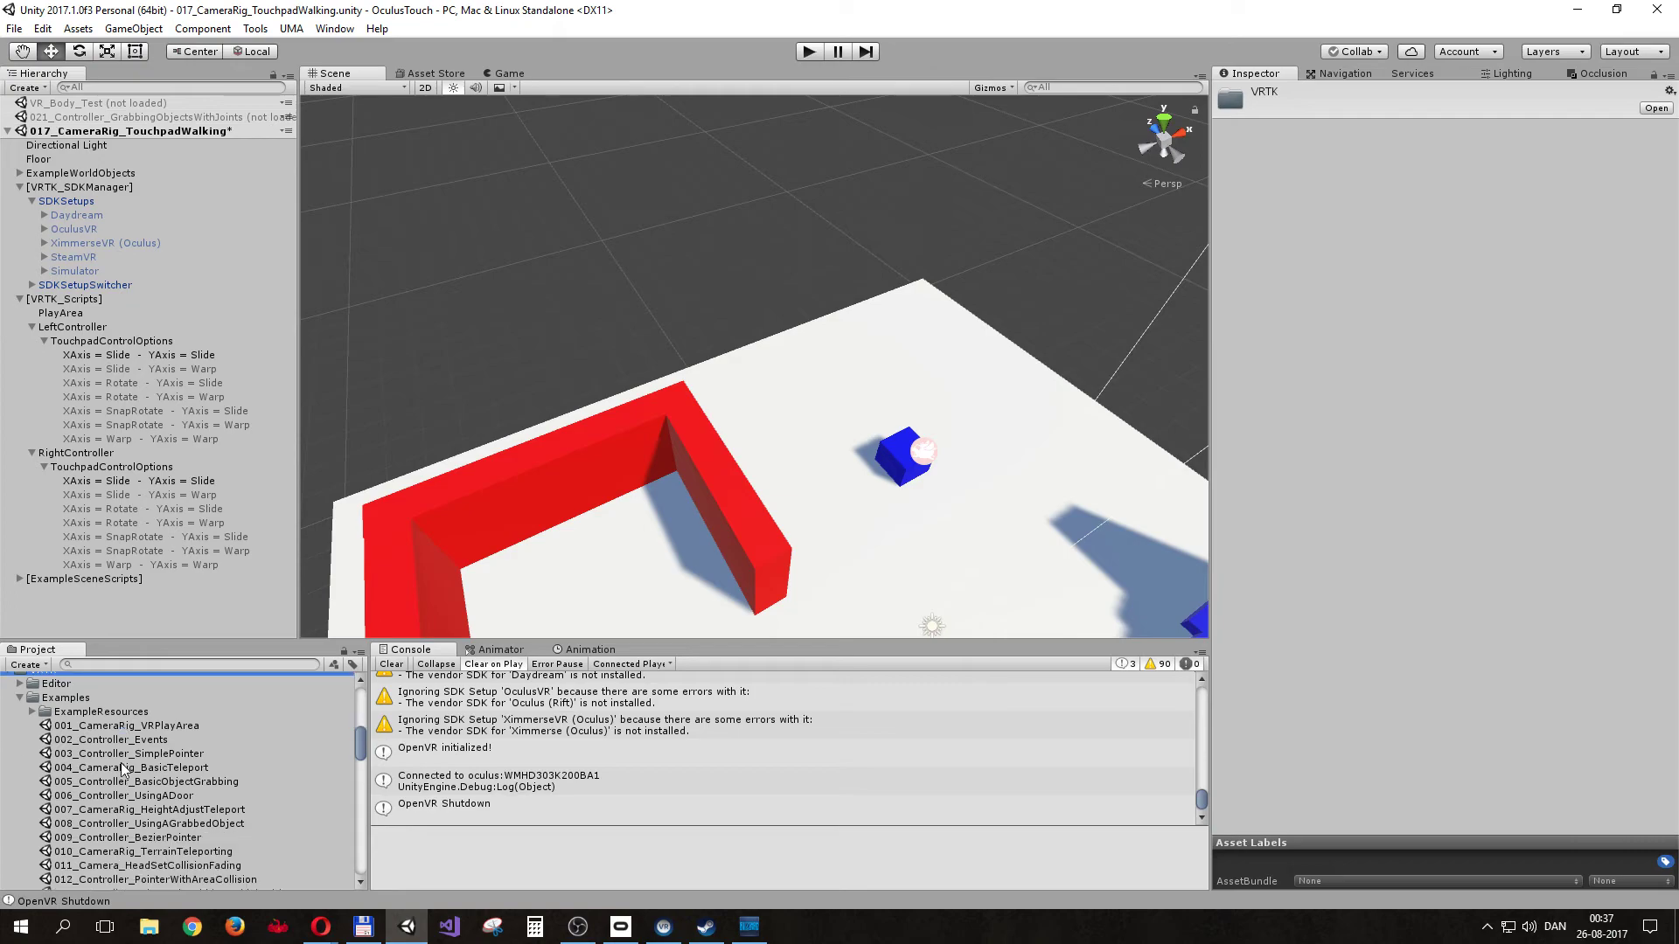
left_click(93, 845)
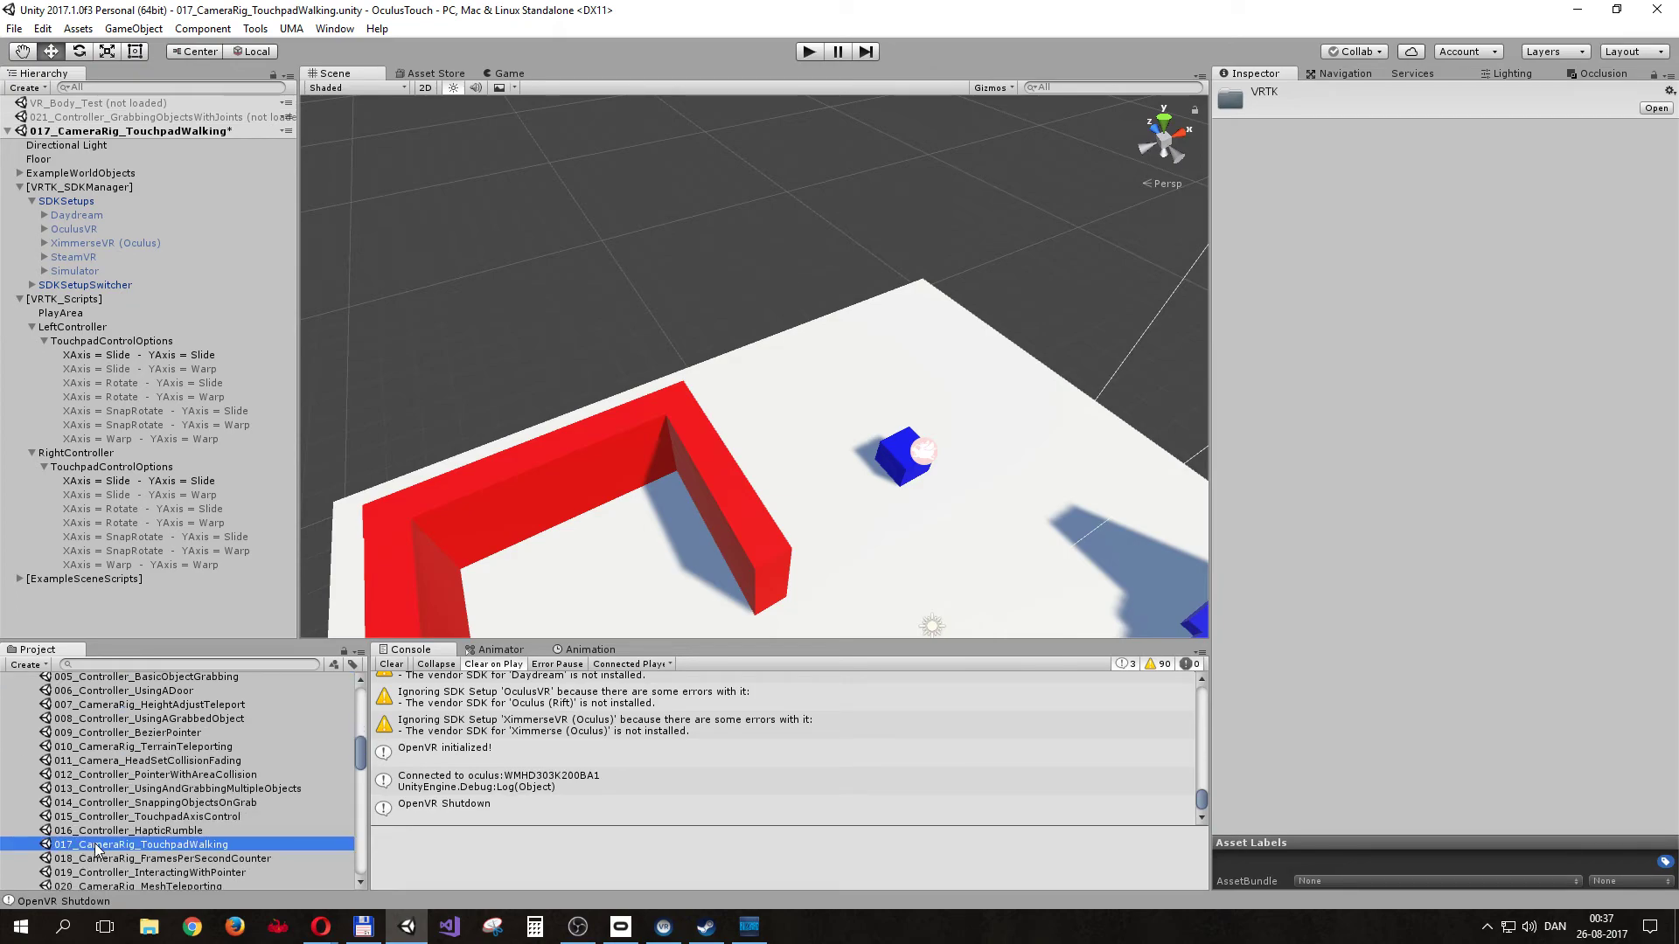
double_click(96, 846)
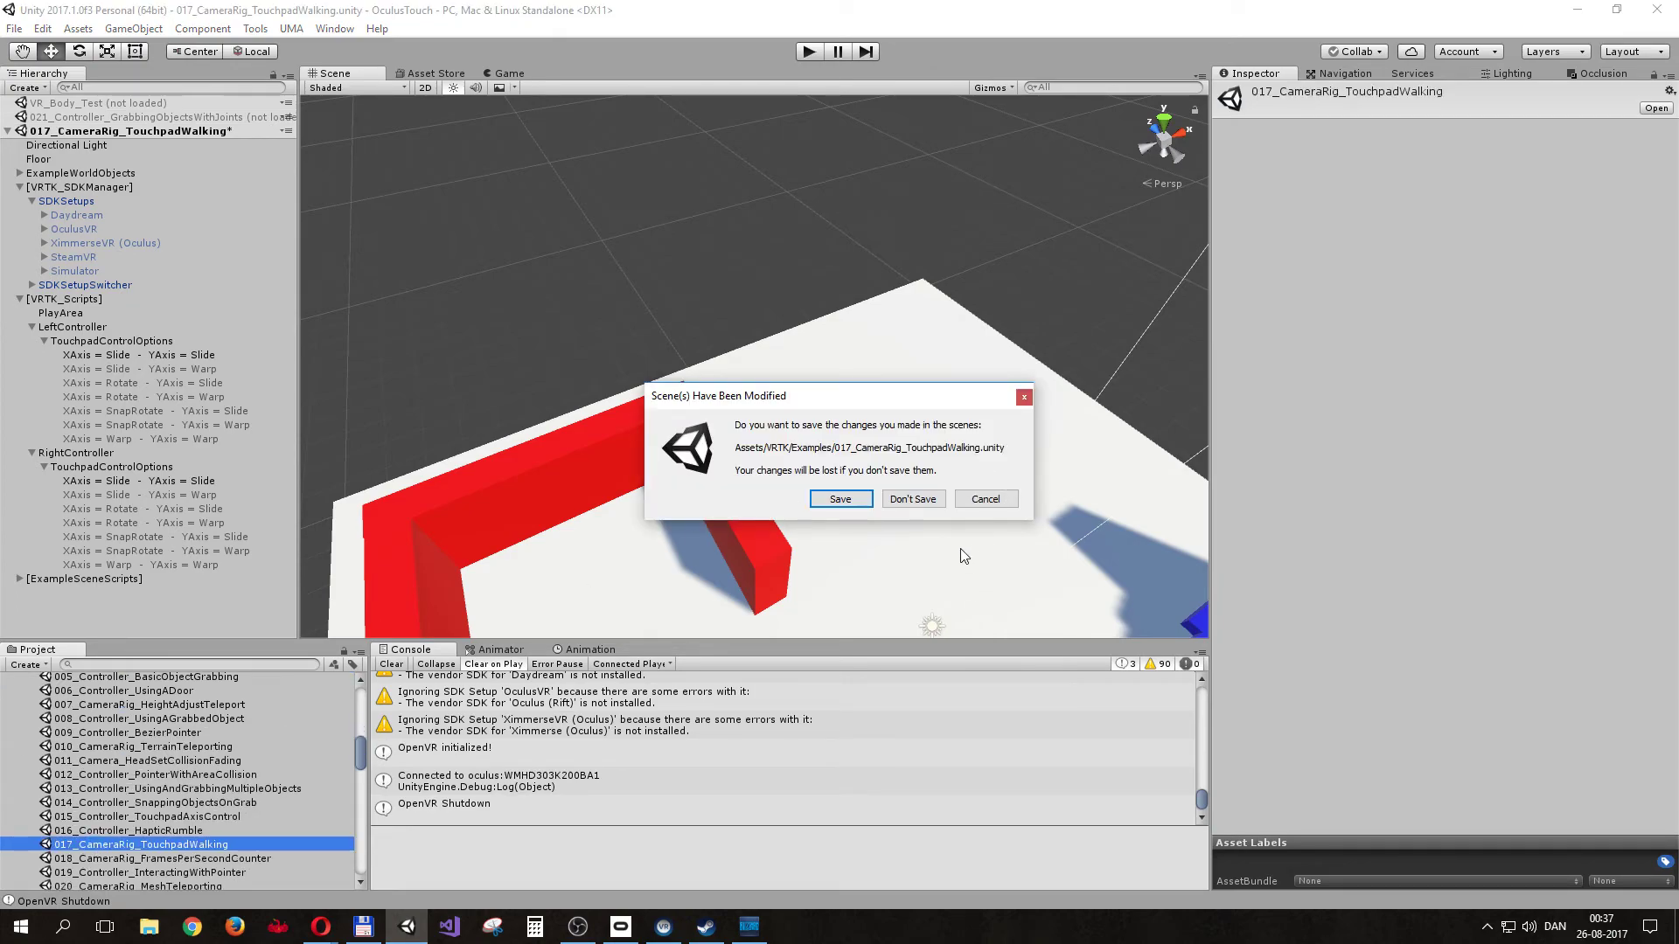
left_click(913, 499)
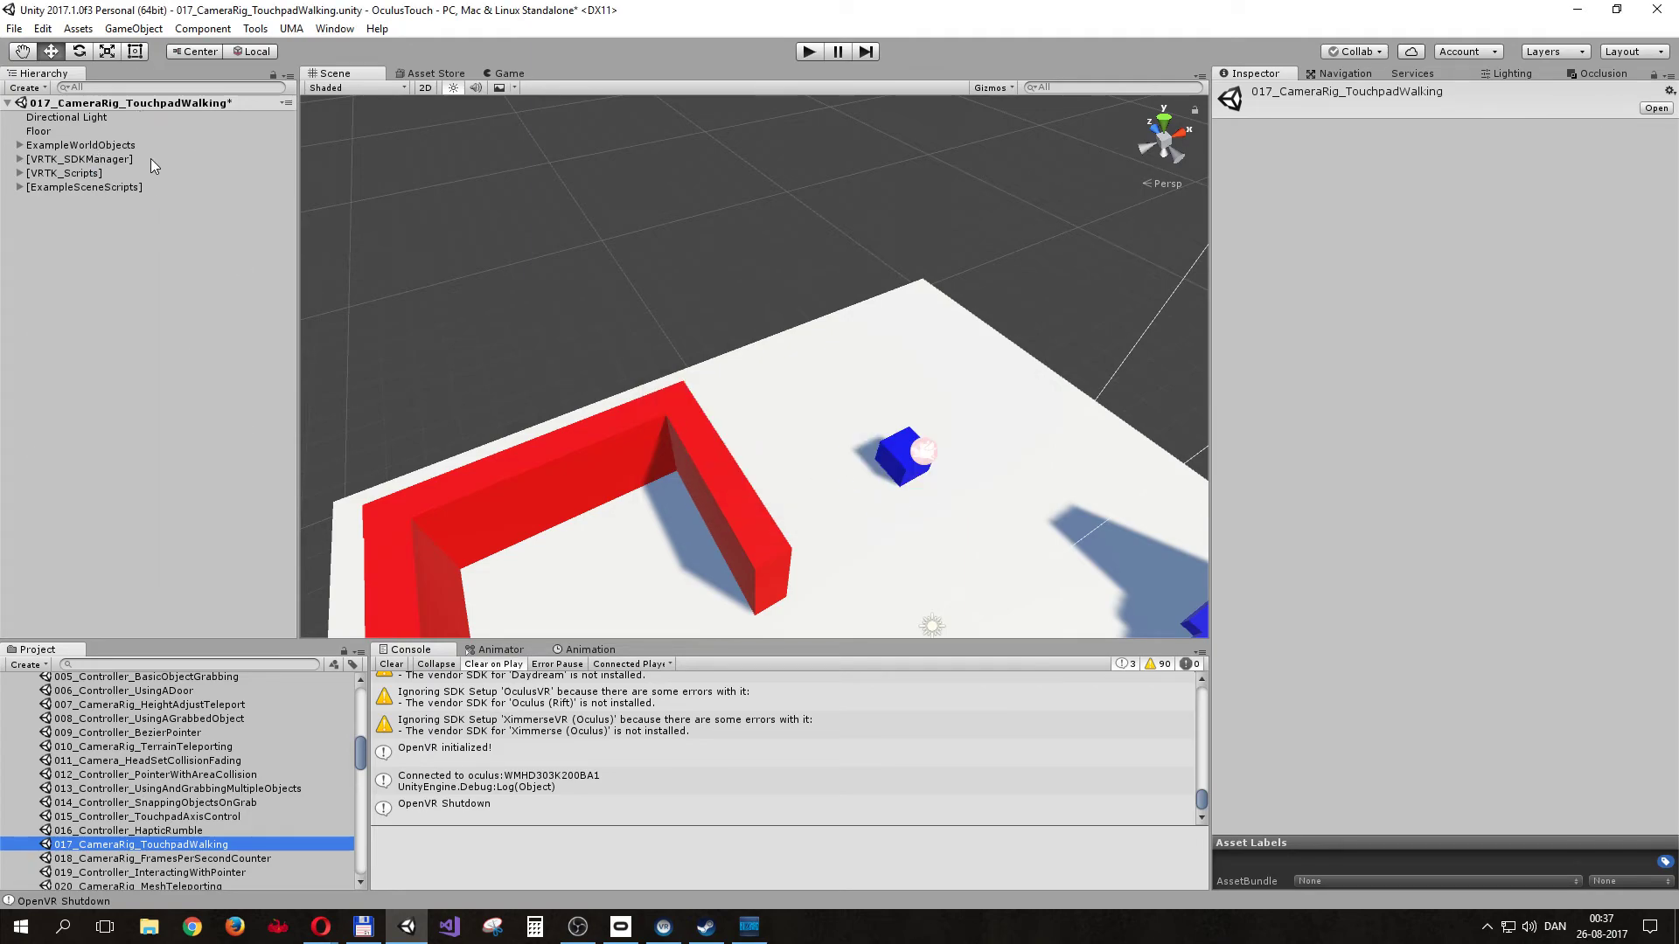
Step: Expand [VRTK_Scripts], [VRTK_SDKManager] and SDKSetups in the scene hierarchy to examine their child objects
left_click(19, 173)
left_click(19, 159)
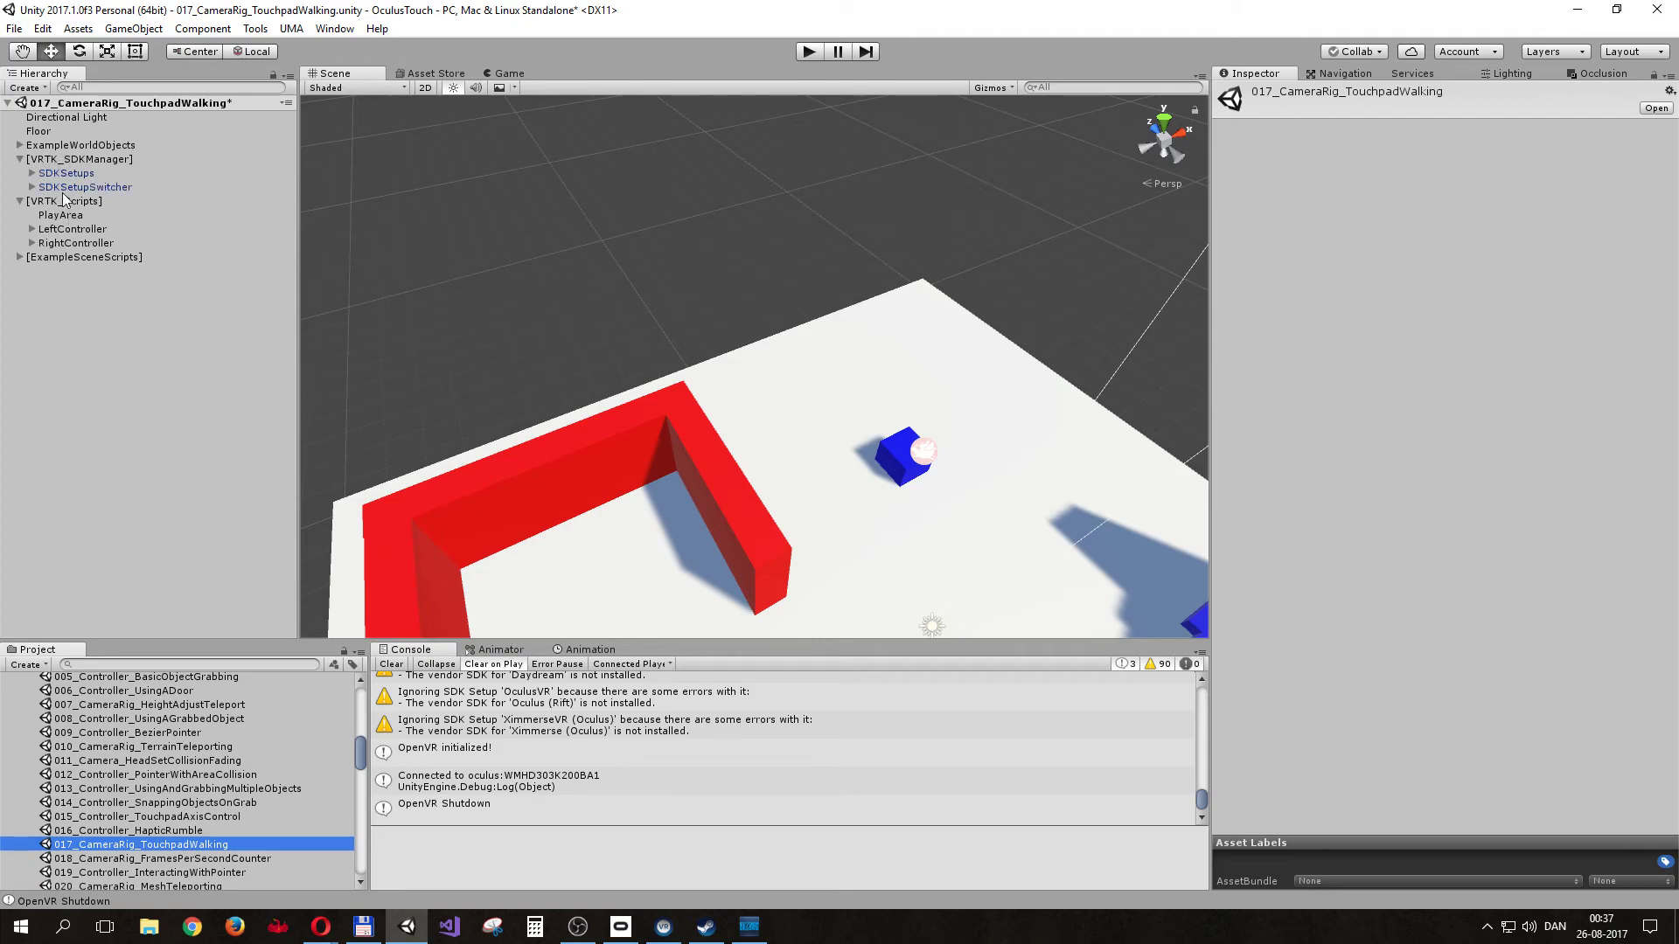
left_click(67, 201)
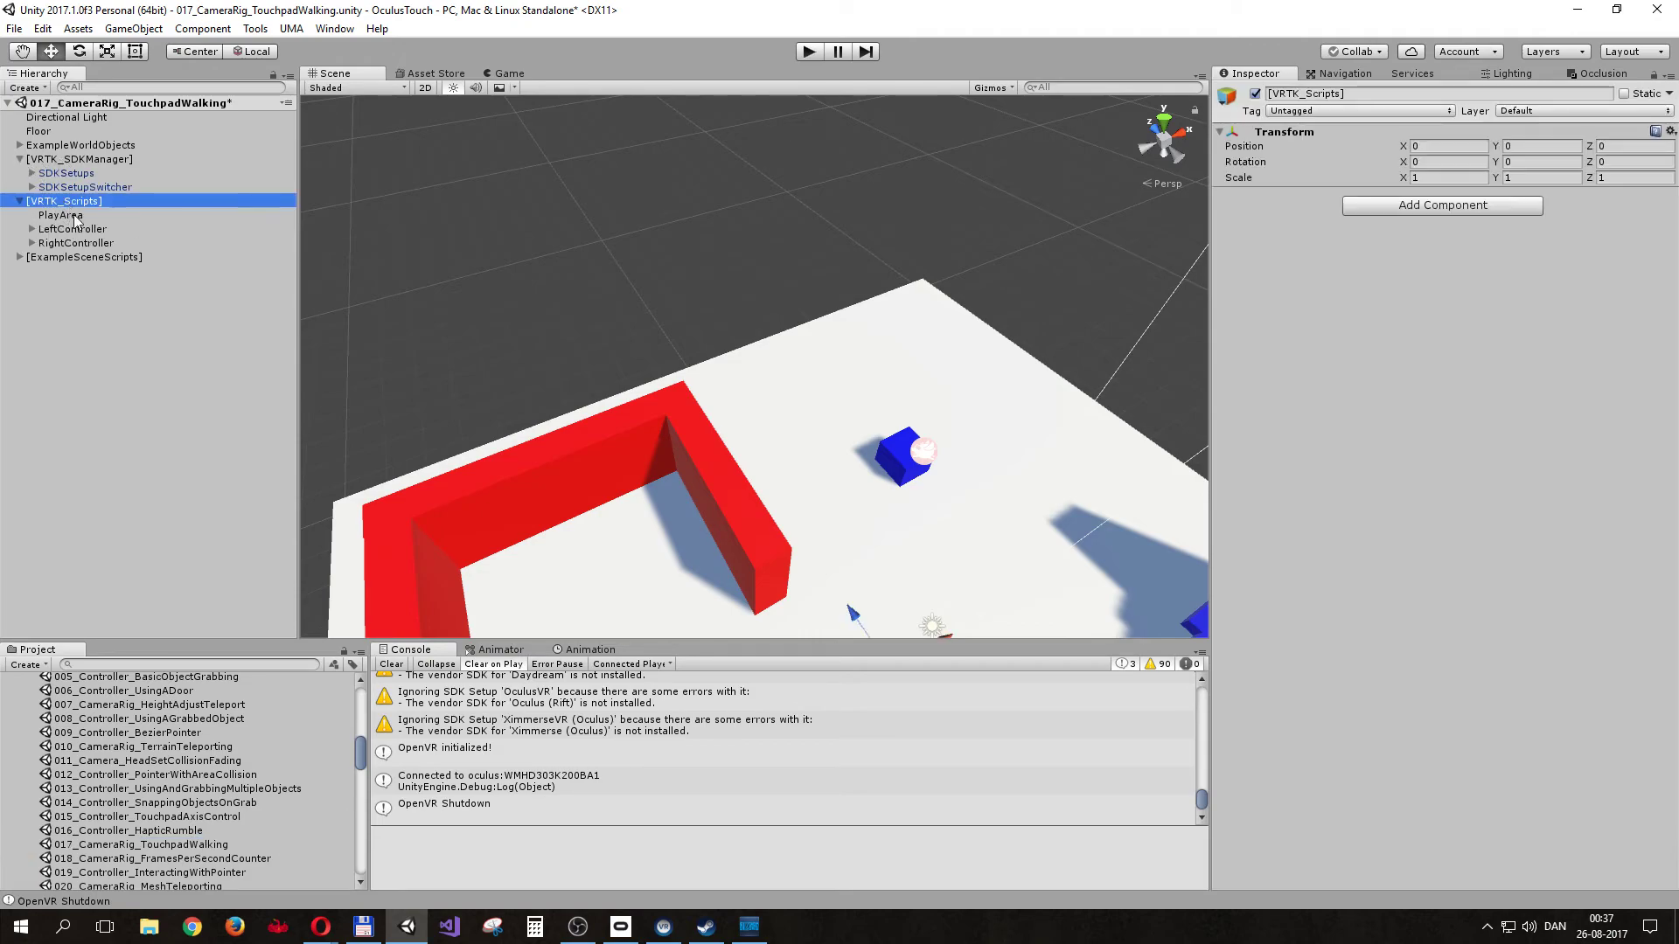
left_click(50, 174)
left_click(33, 174)
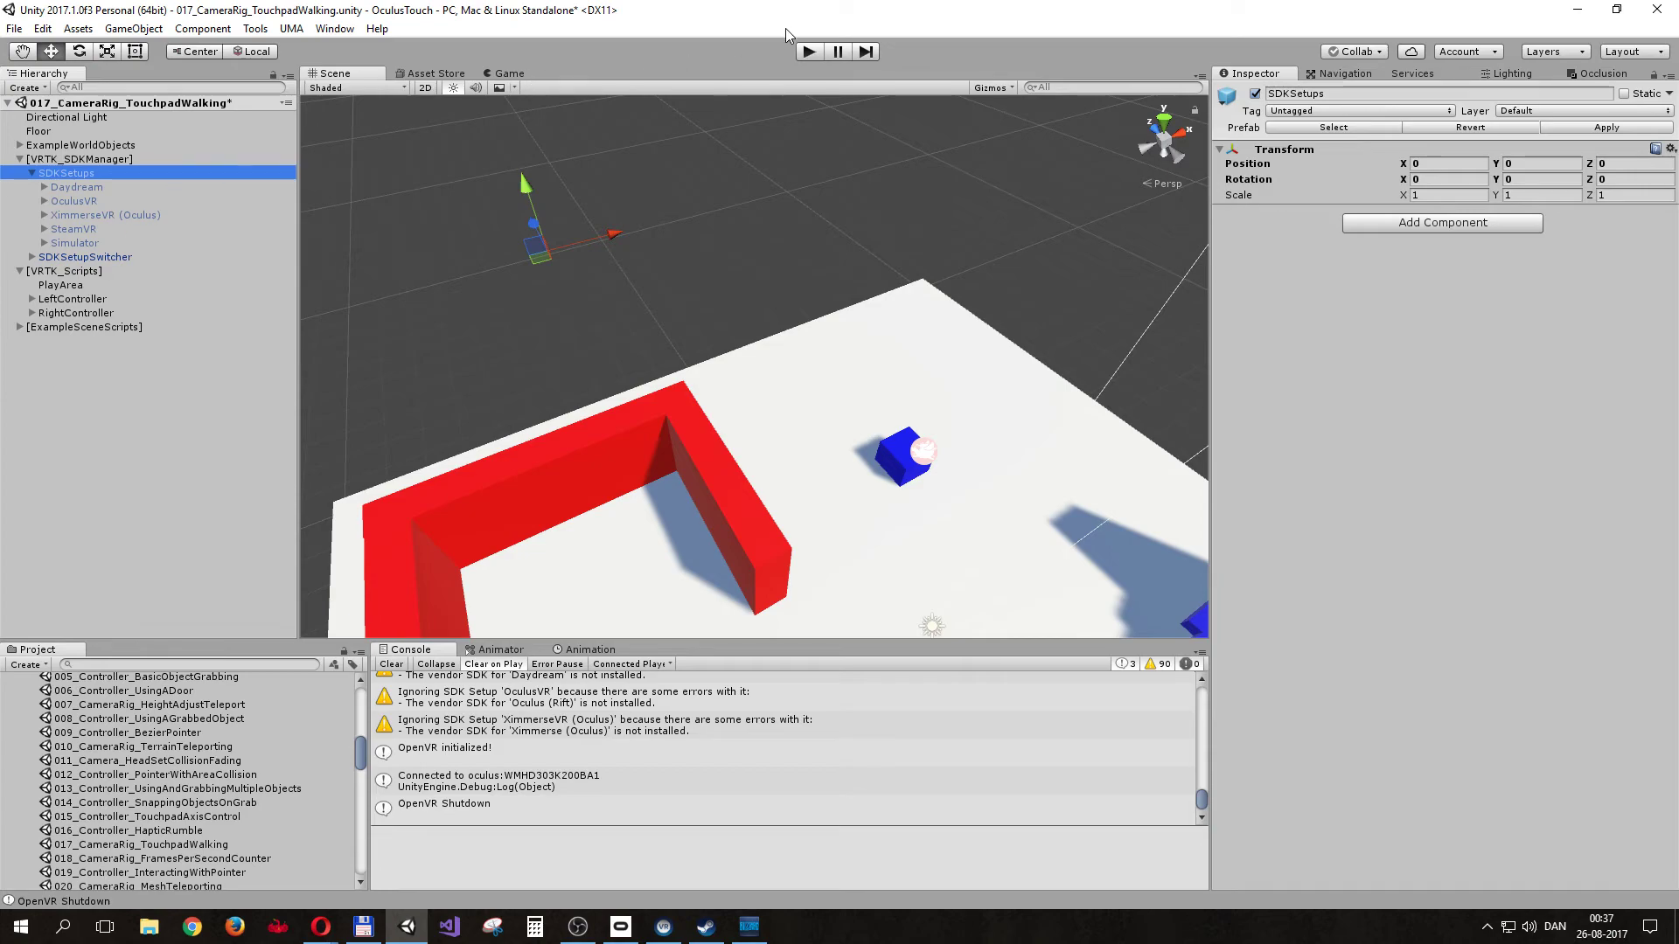
Step: Run the touchpad walking scene in play mode to test it, clear the object selection, and stop playback
left_click(809, 51)
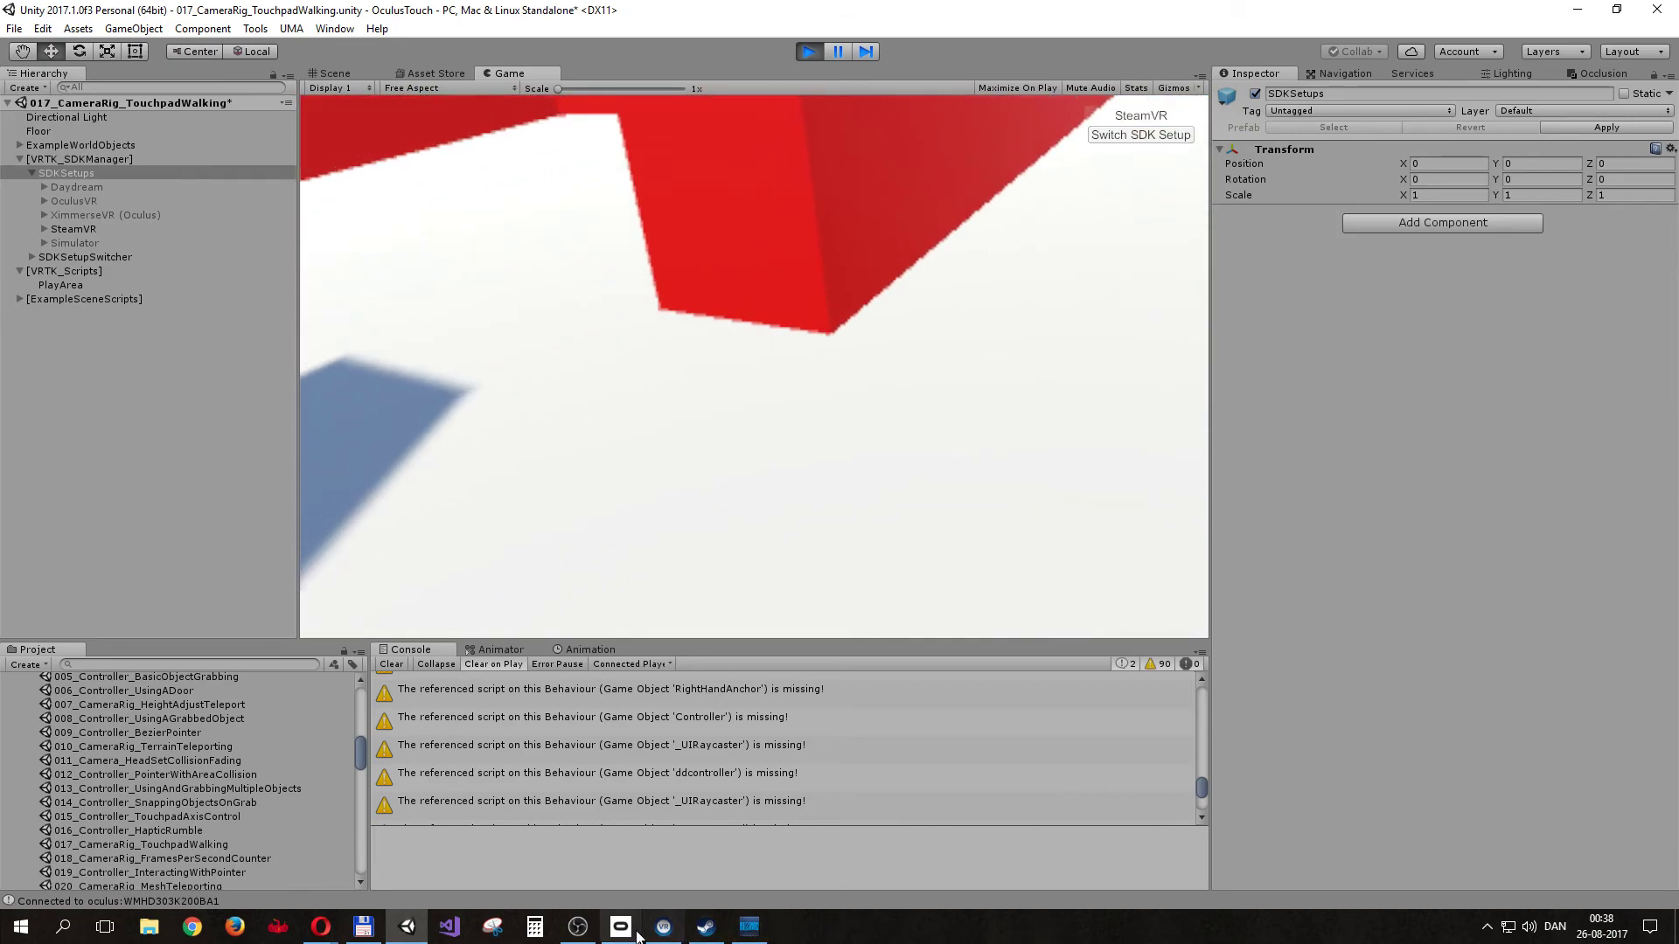
mouse_move(637, 936)
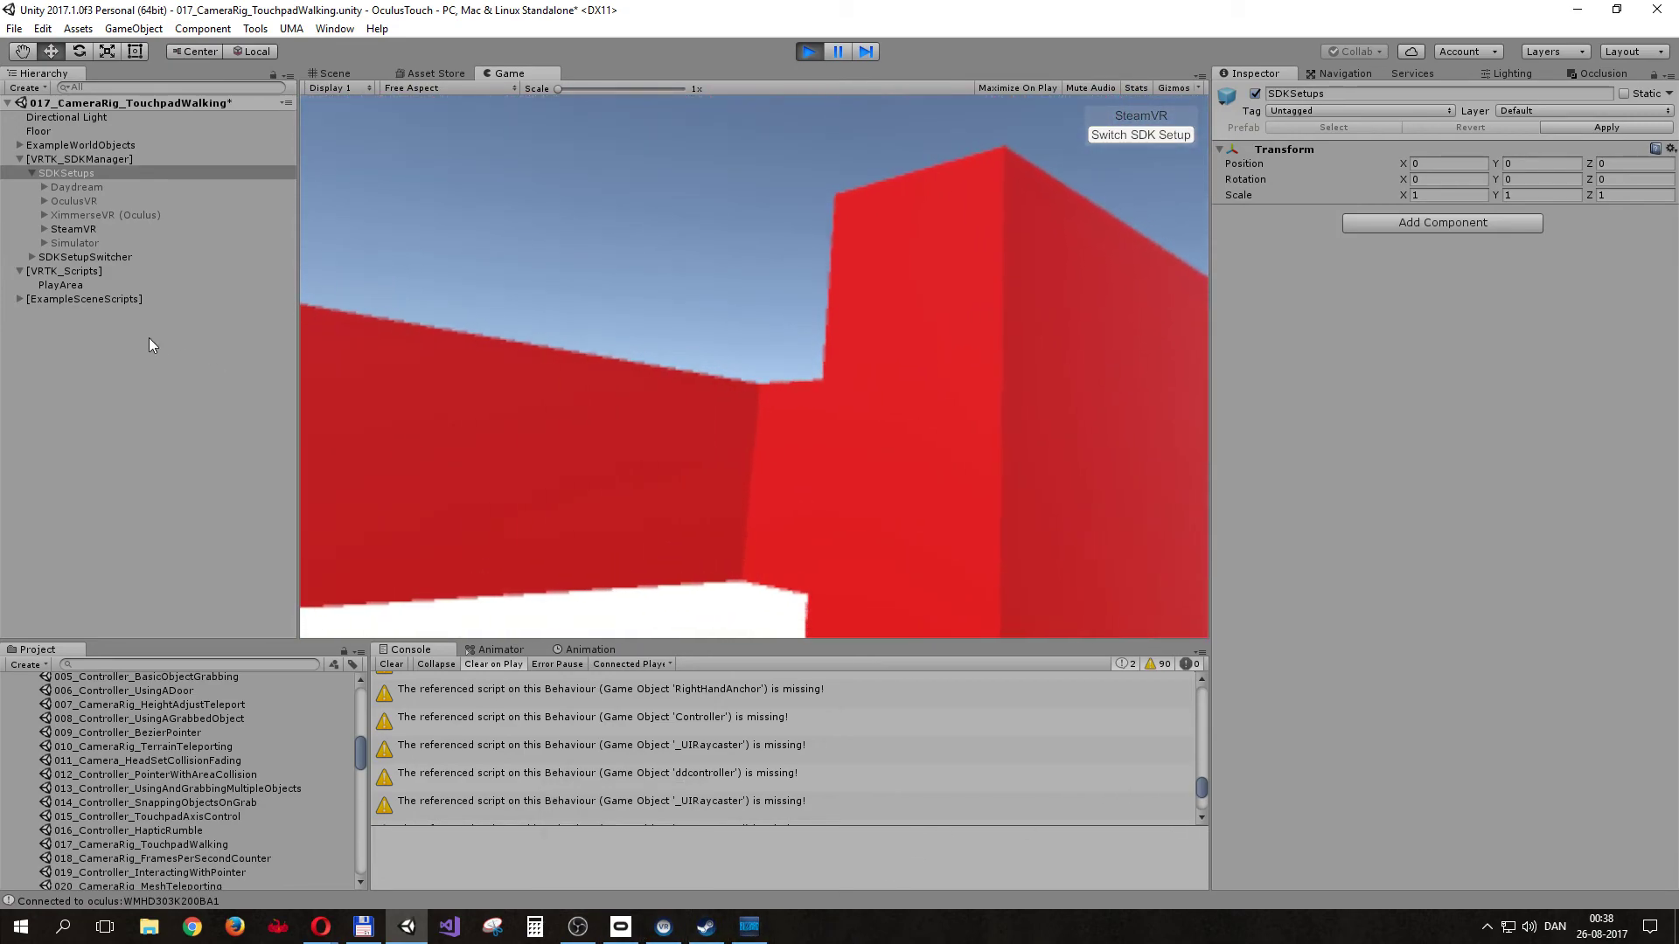
left_click(149, 340)
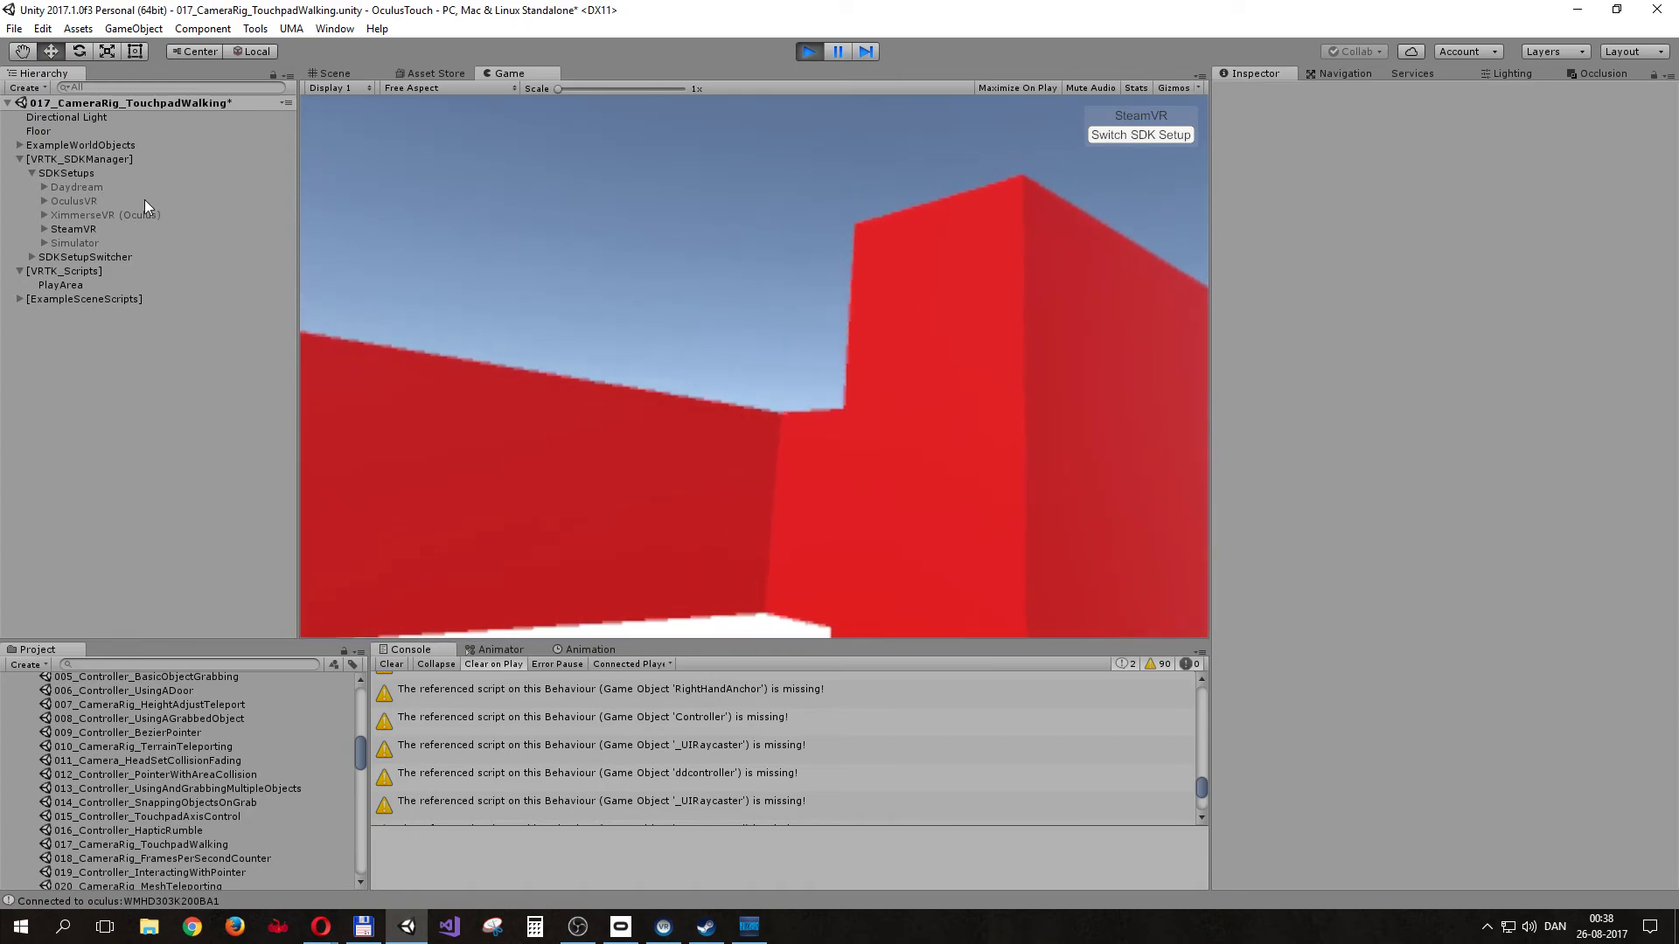
left_click(809, 51)
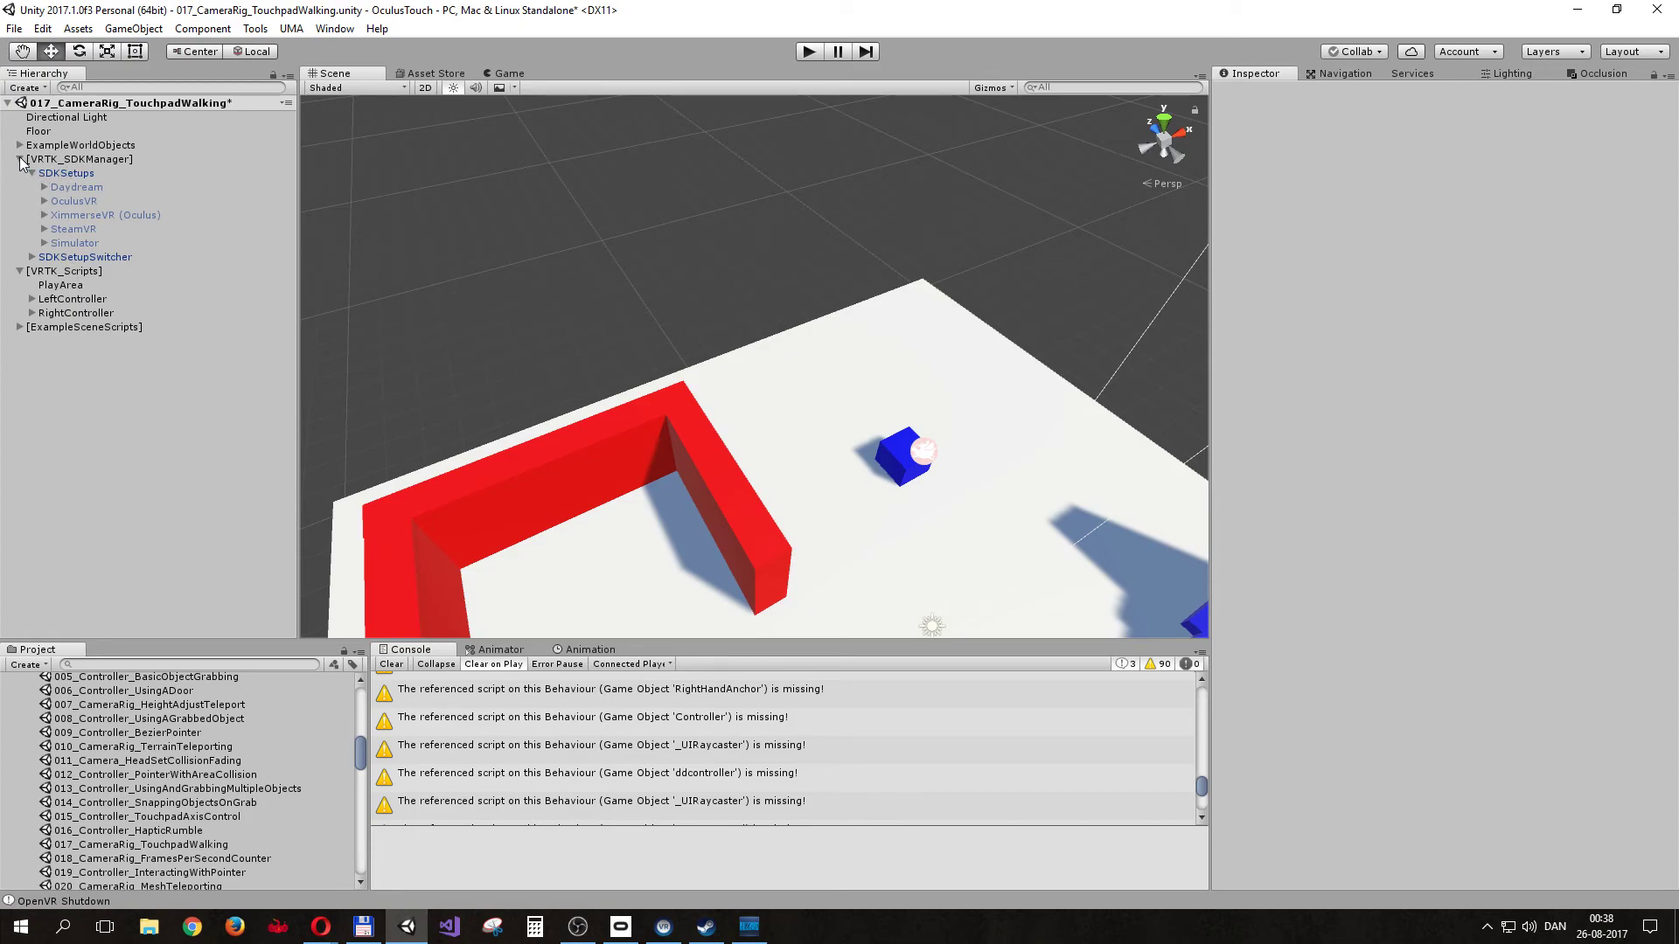
Step: Create an empty game object at the root of the scene and name it VR_Controller
left_click(19, 159)
right_click(71, 261)
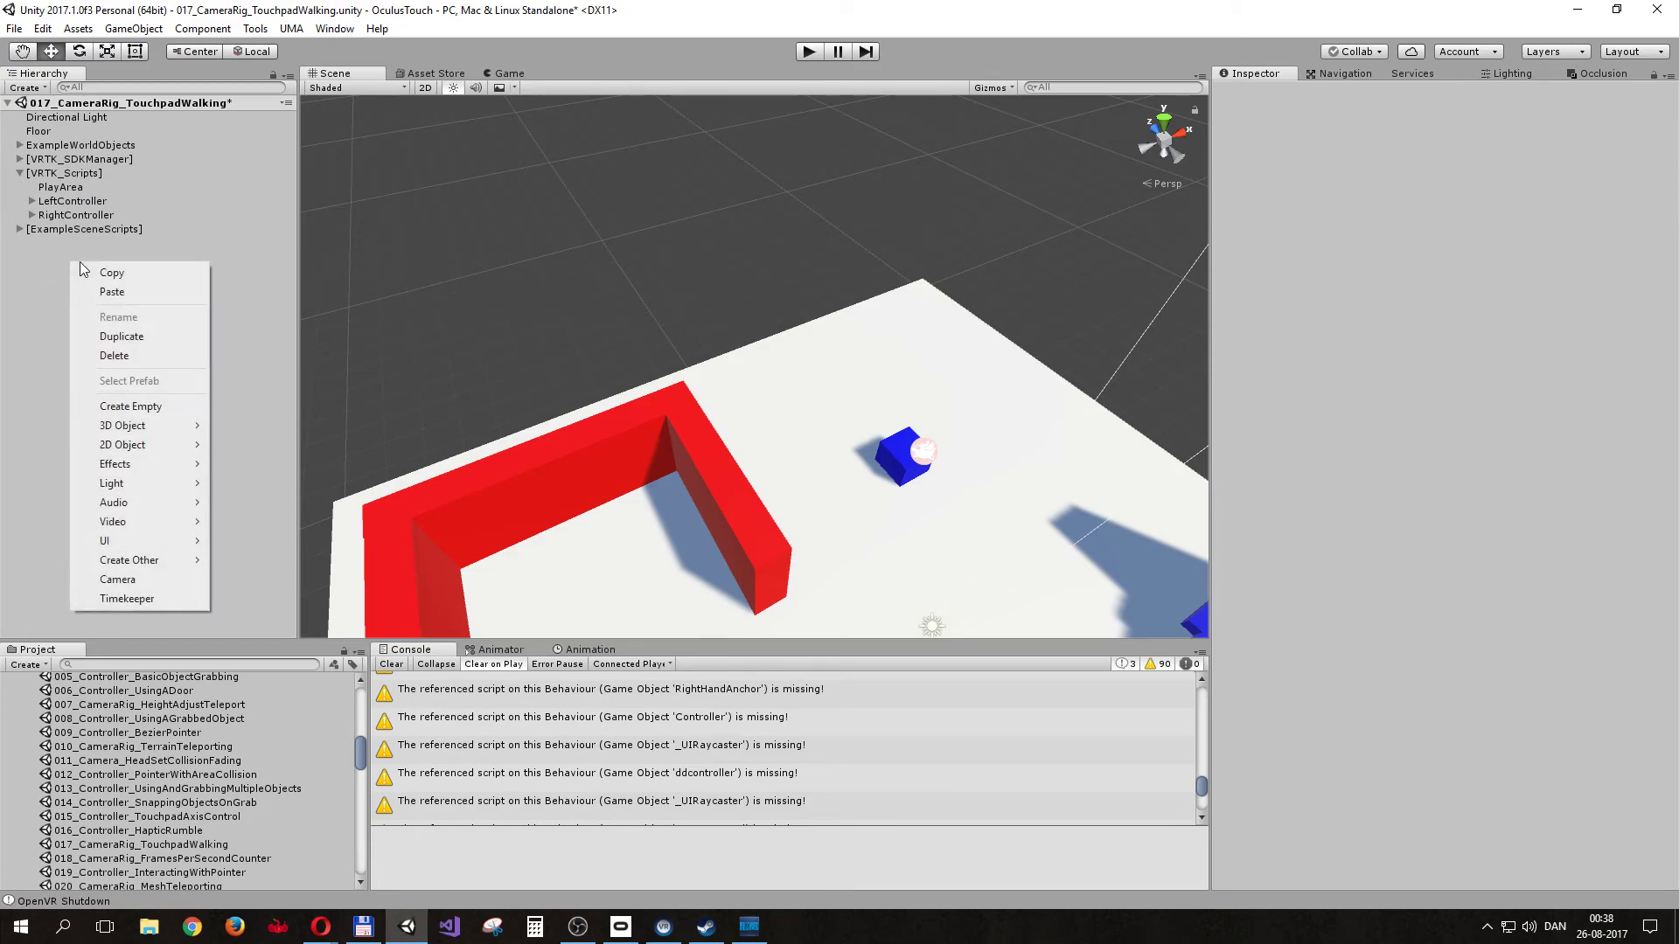
left_click(131, 406)
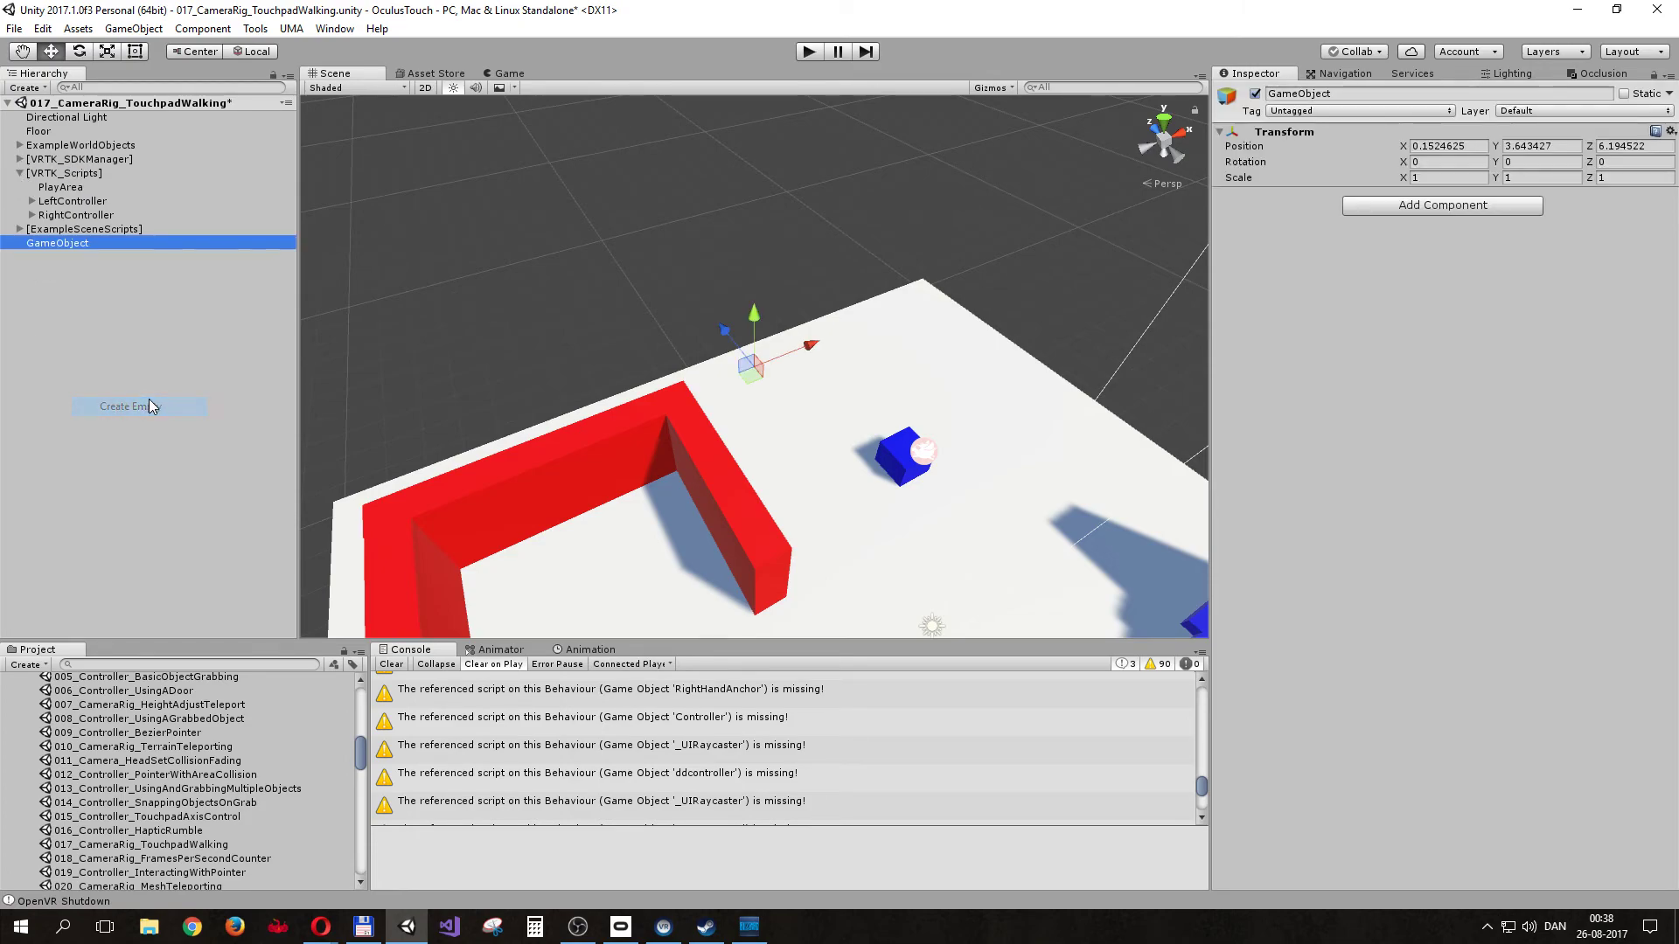
left_click(112, 244)
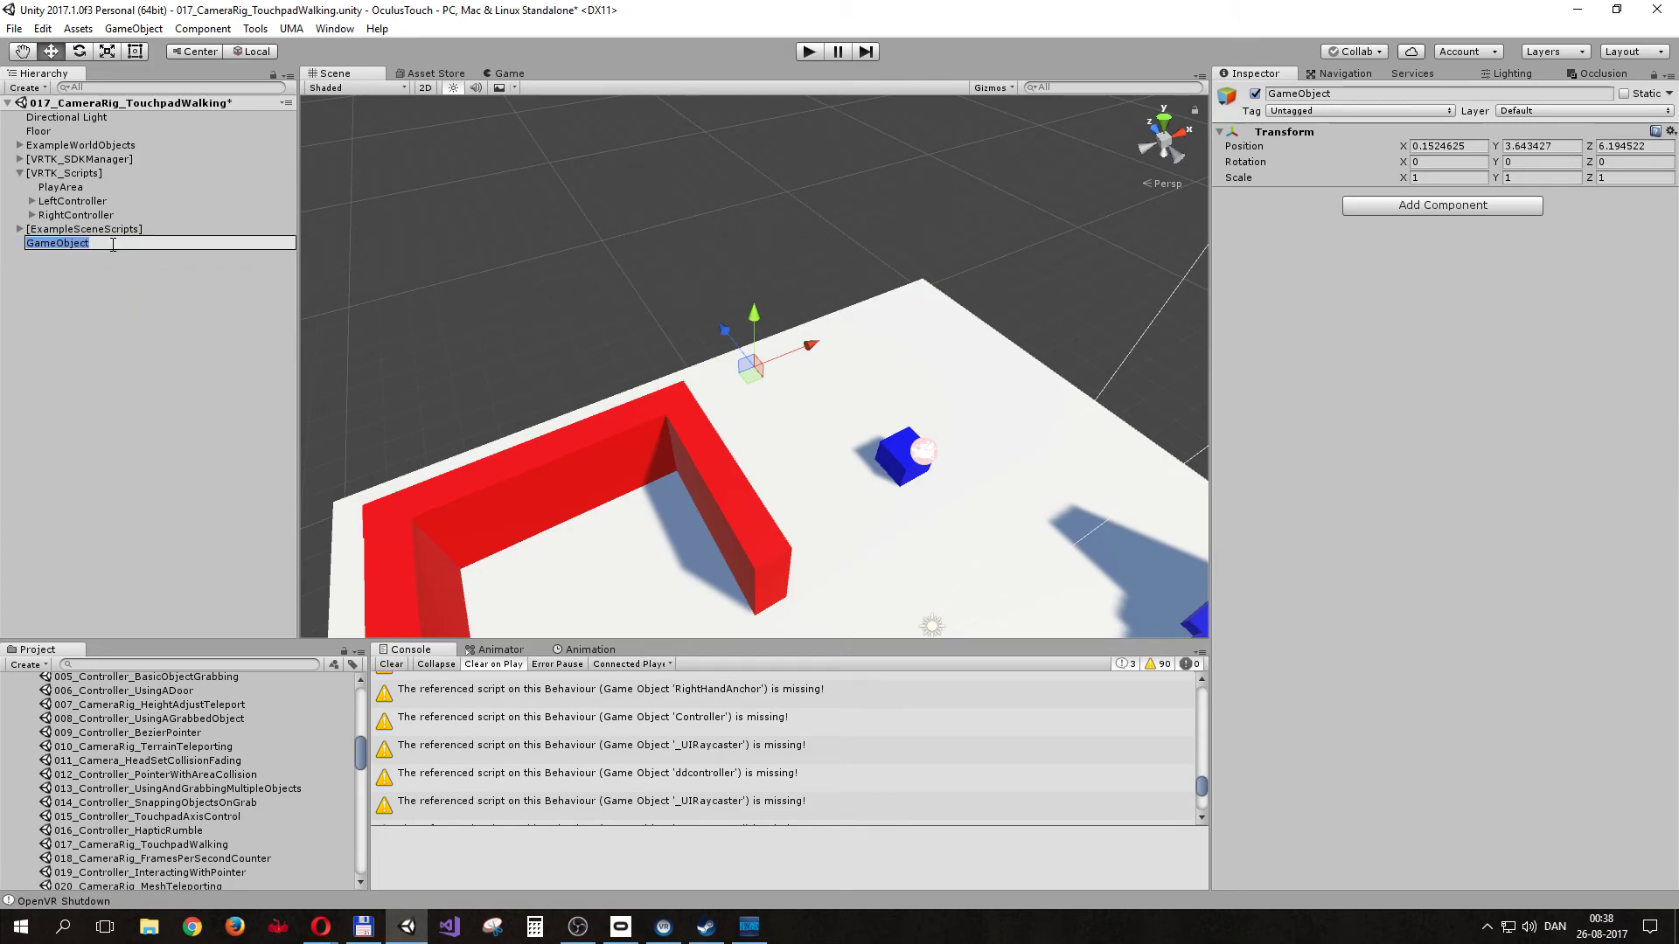
type("VR")
type("C")
type("_")
type("_")
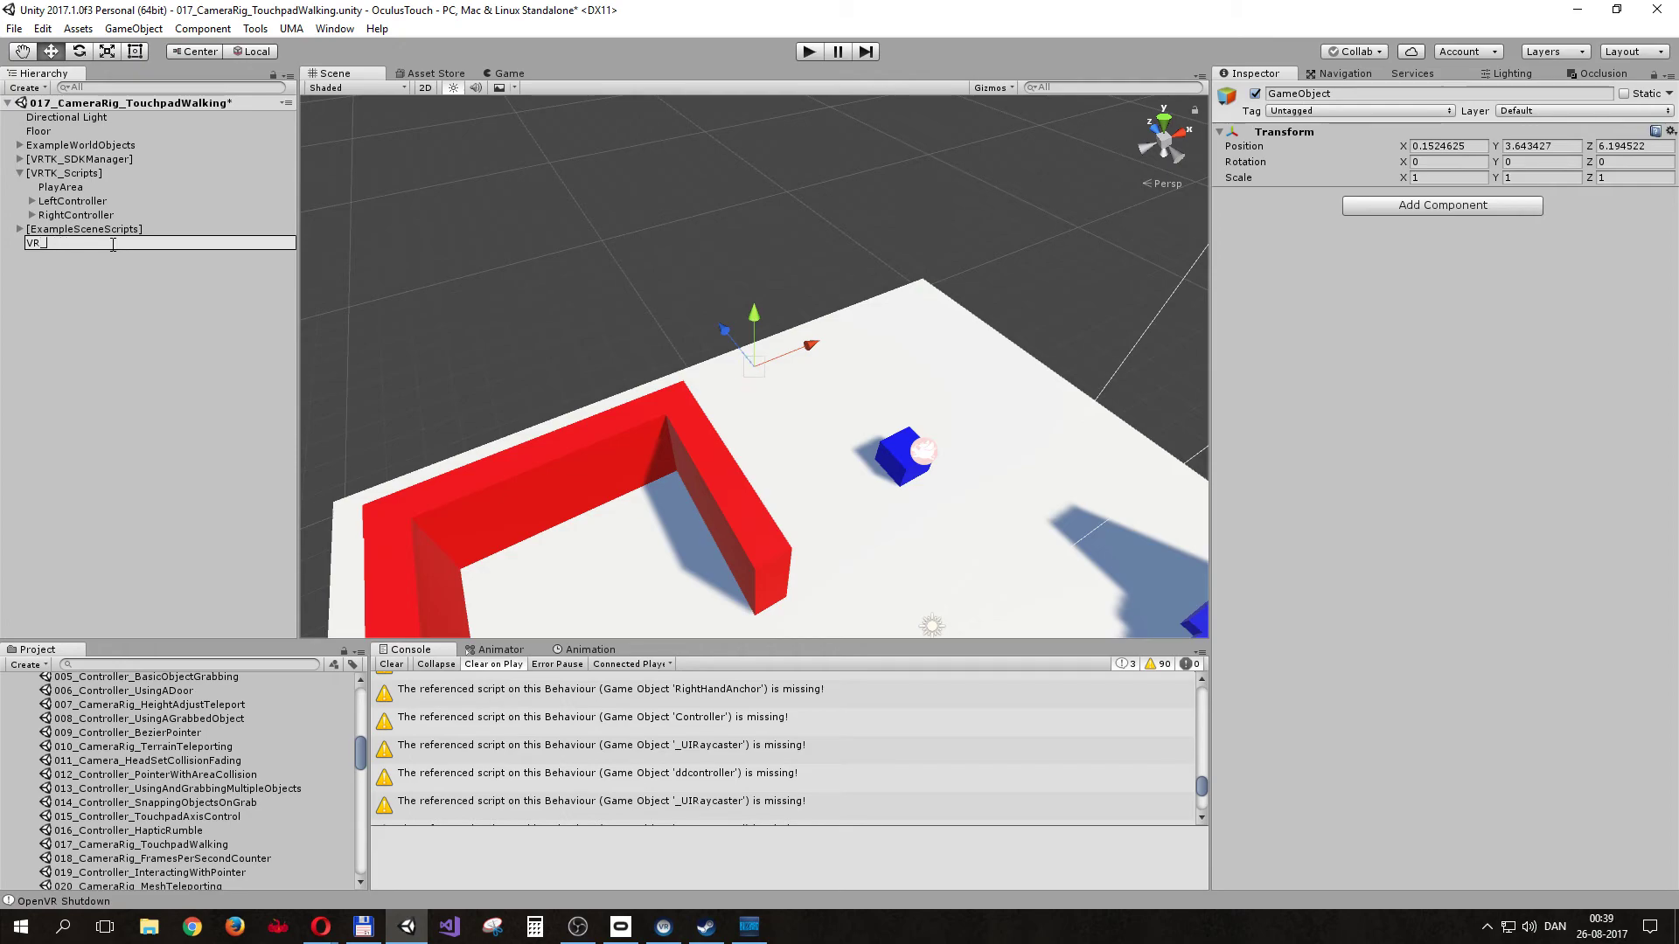
type("Controller_")
key("Return")
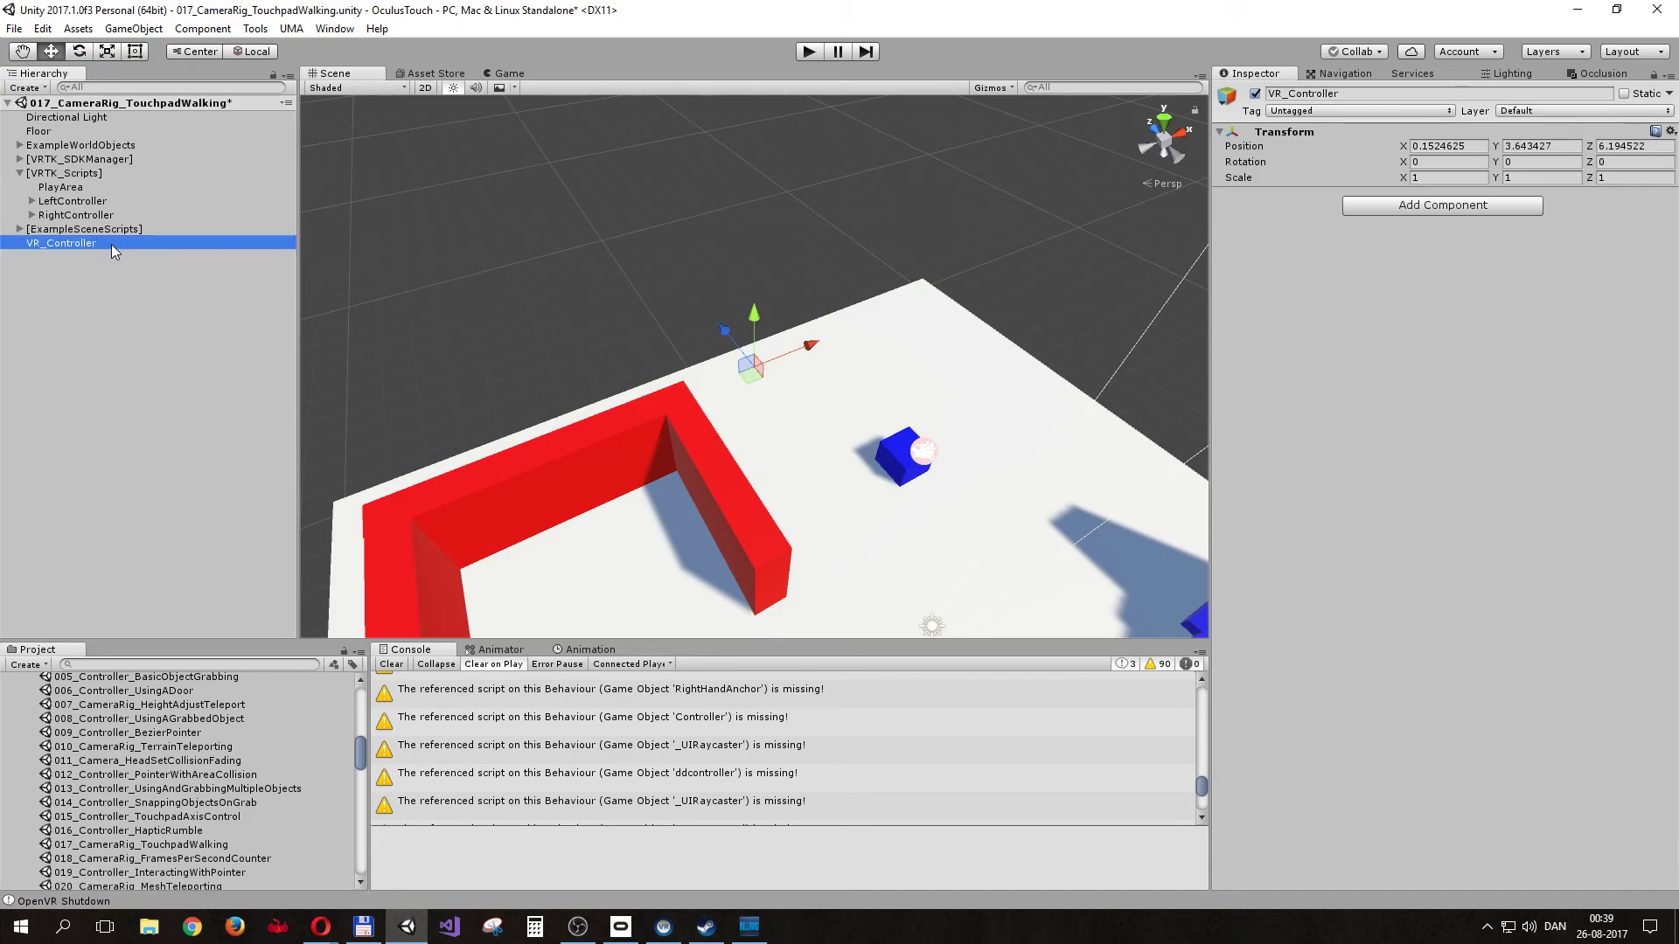
Step: Make [VRTK_Scripts] and [VRTK_SDKManager] children of VR_Controller and select the parent object
left_click(21, 173)
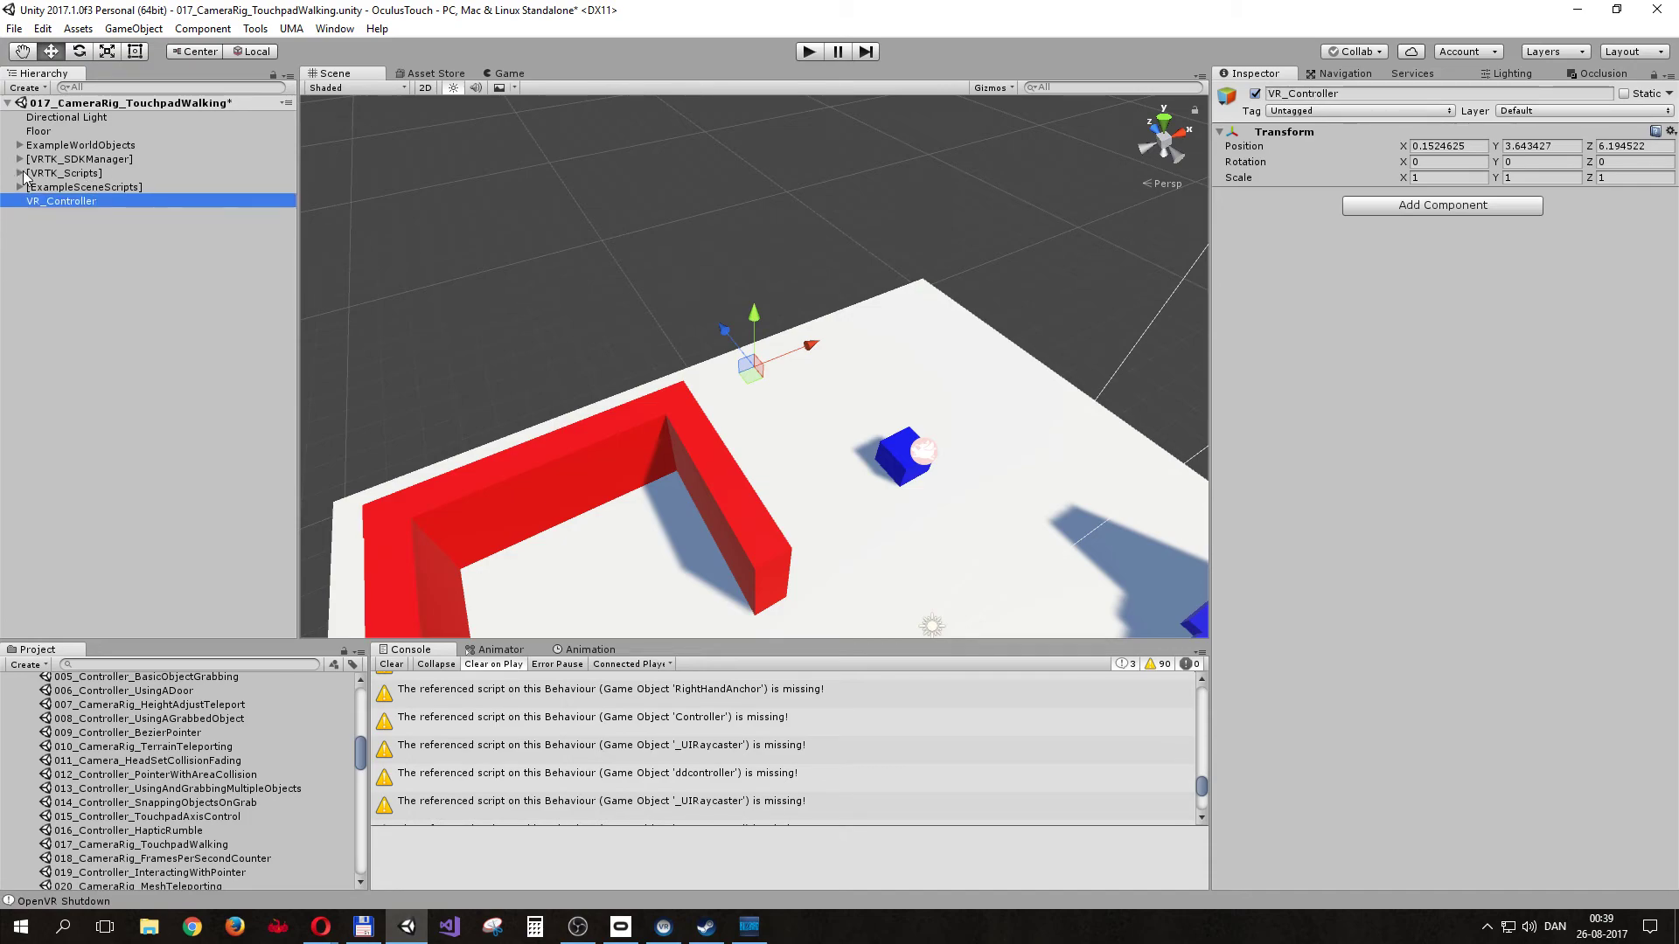
left_click(70, 173)
left_click_drag(70, 173, 91, 200)
left_click(92, 188)
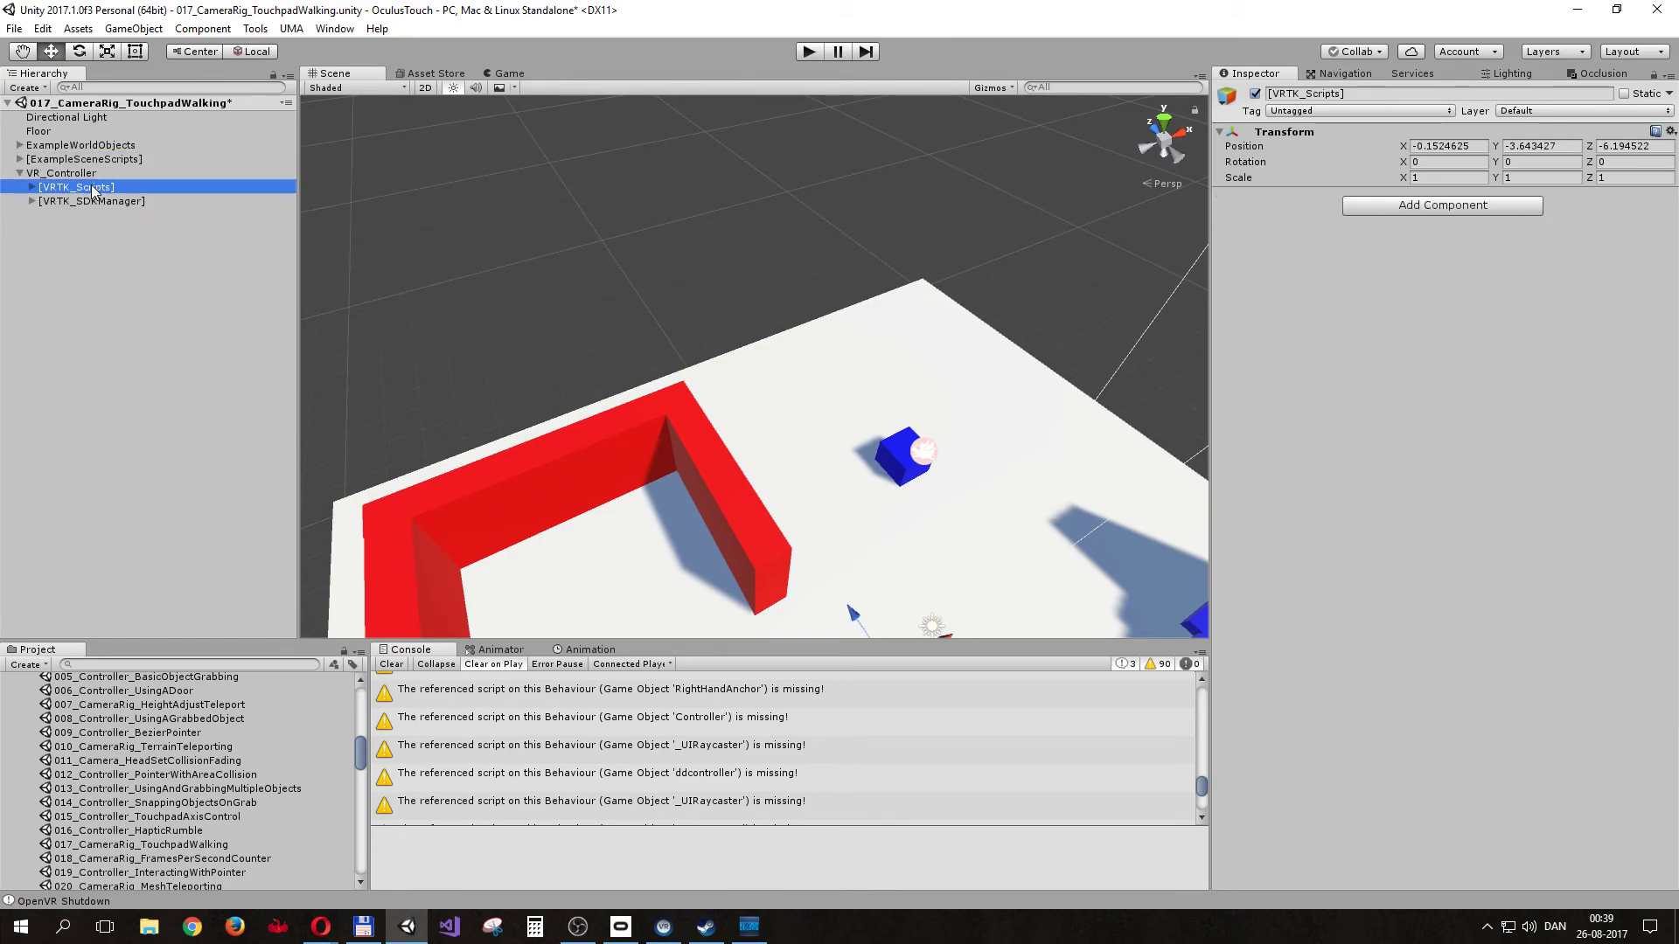
left_click(104, 201)
left_click(100, 187)
left_click(106, 202)
key("Up")
key("Up")
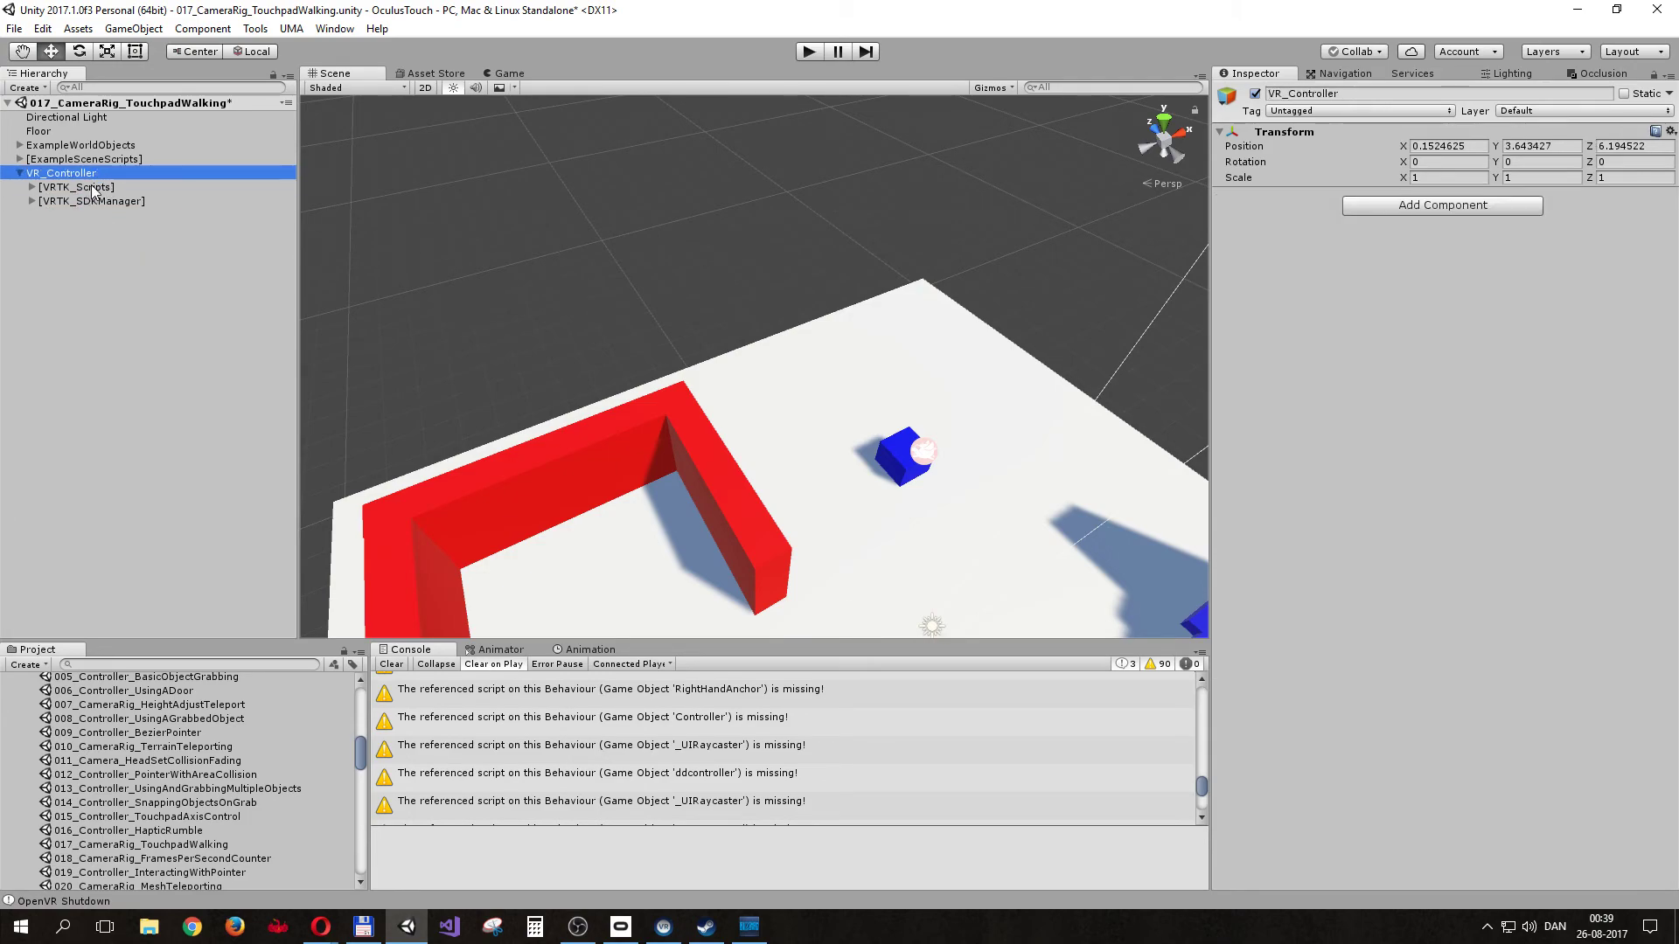
Step: Save the VR_Controller object as a prefab in the Prefabs folder of _MyStuff
scroll(76, 738, "up", 2)
scroll(97, 717, "up", 5)
left_click(8, 685)
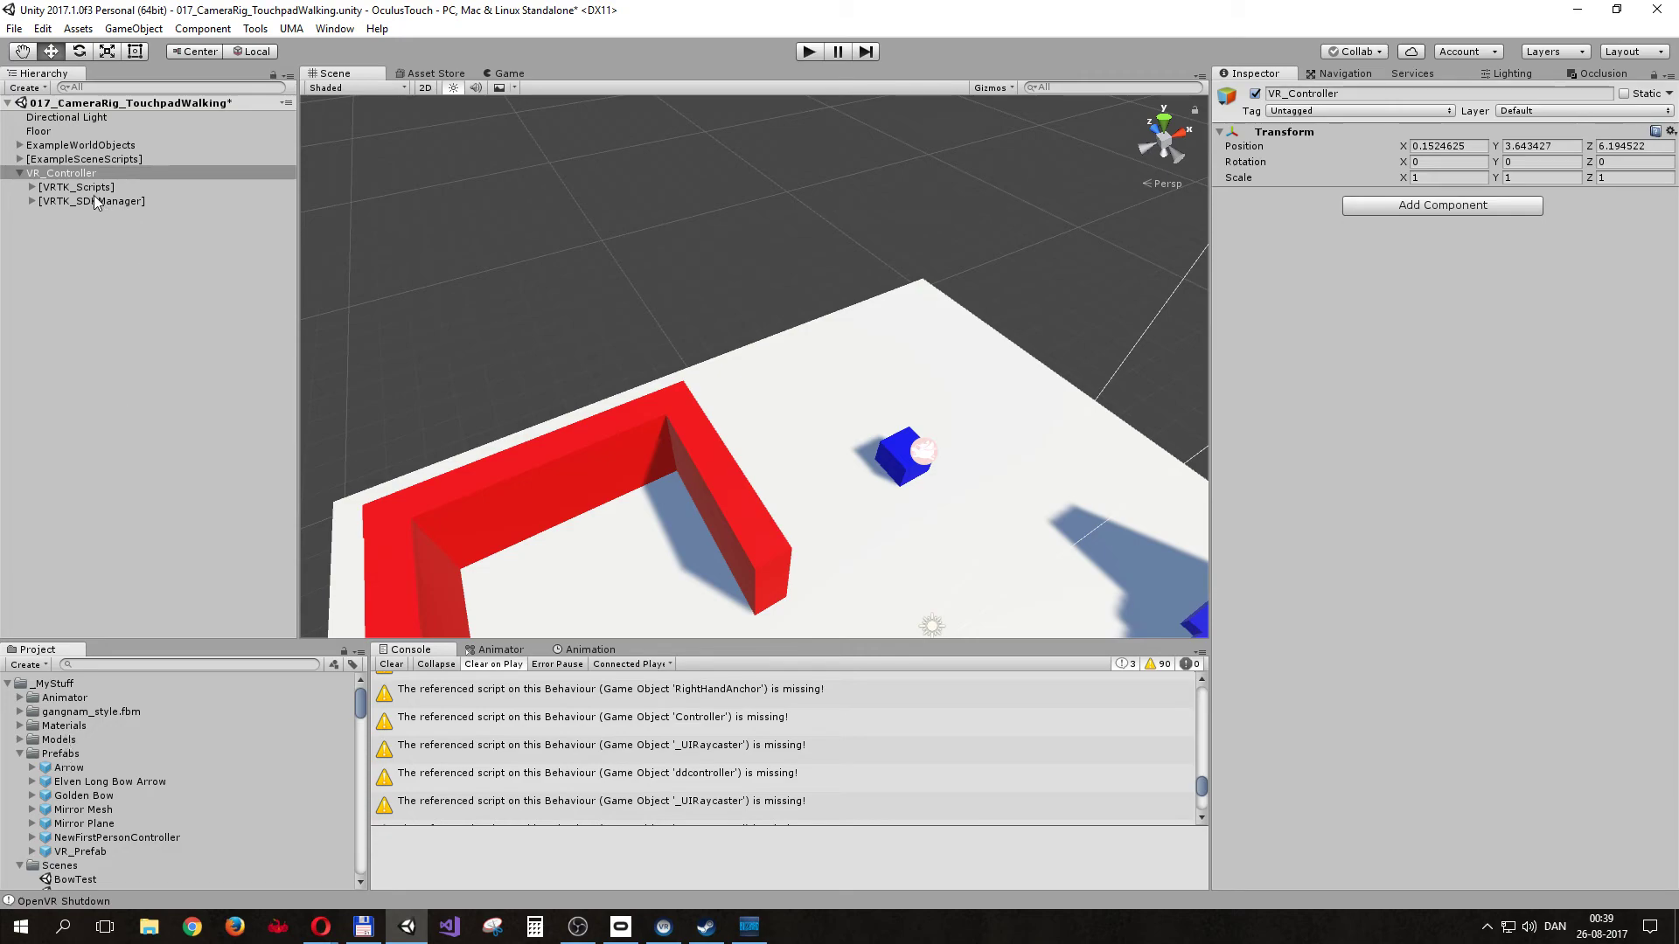
left_click_drag(82, 171, 105, 748)
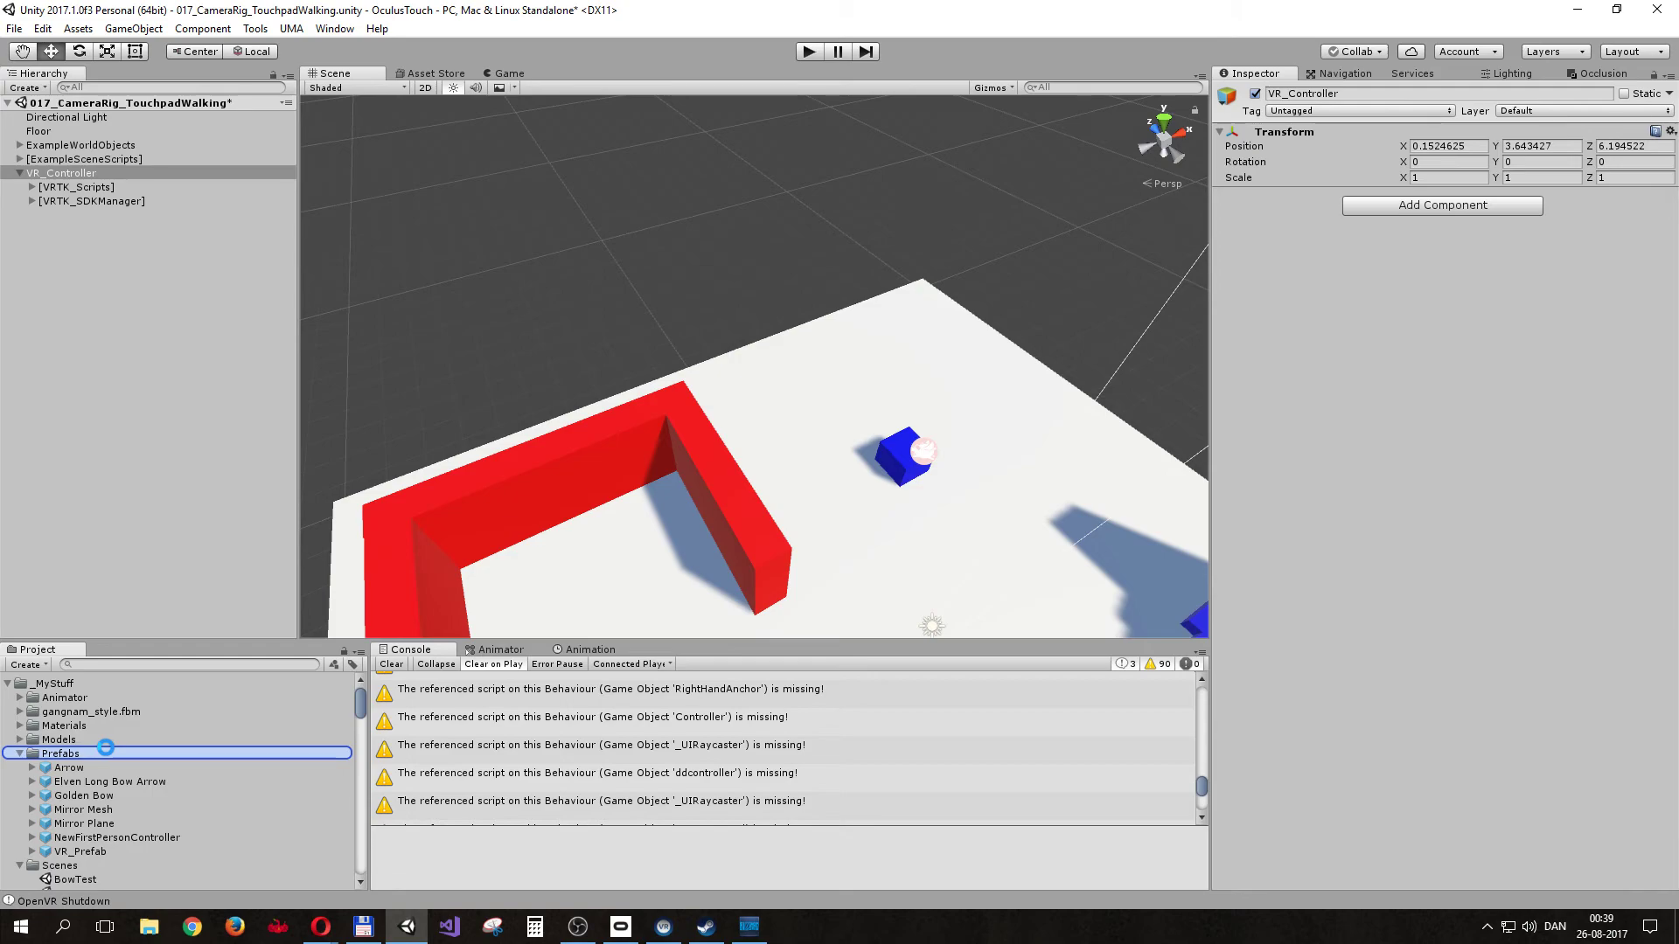
left_click_drag(105, 747, 564, 539)
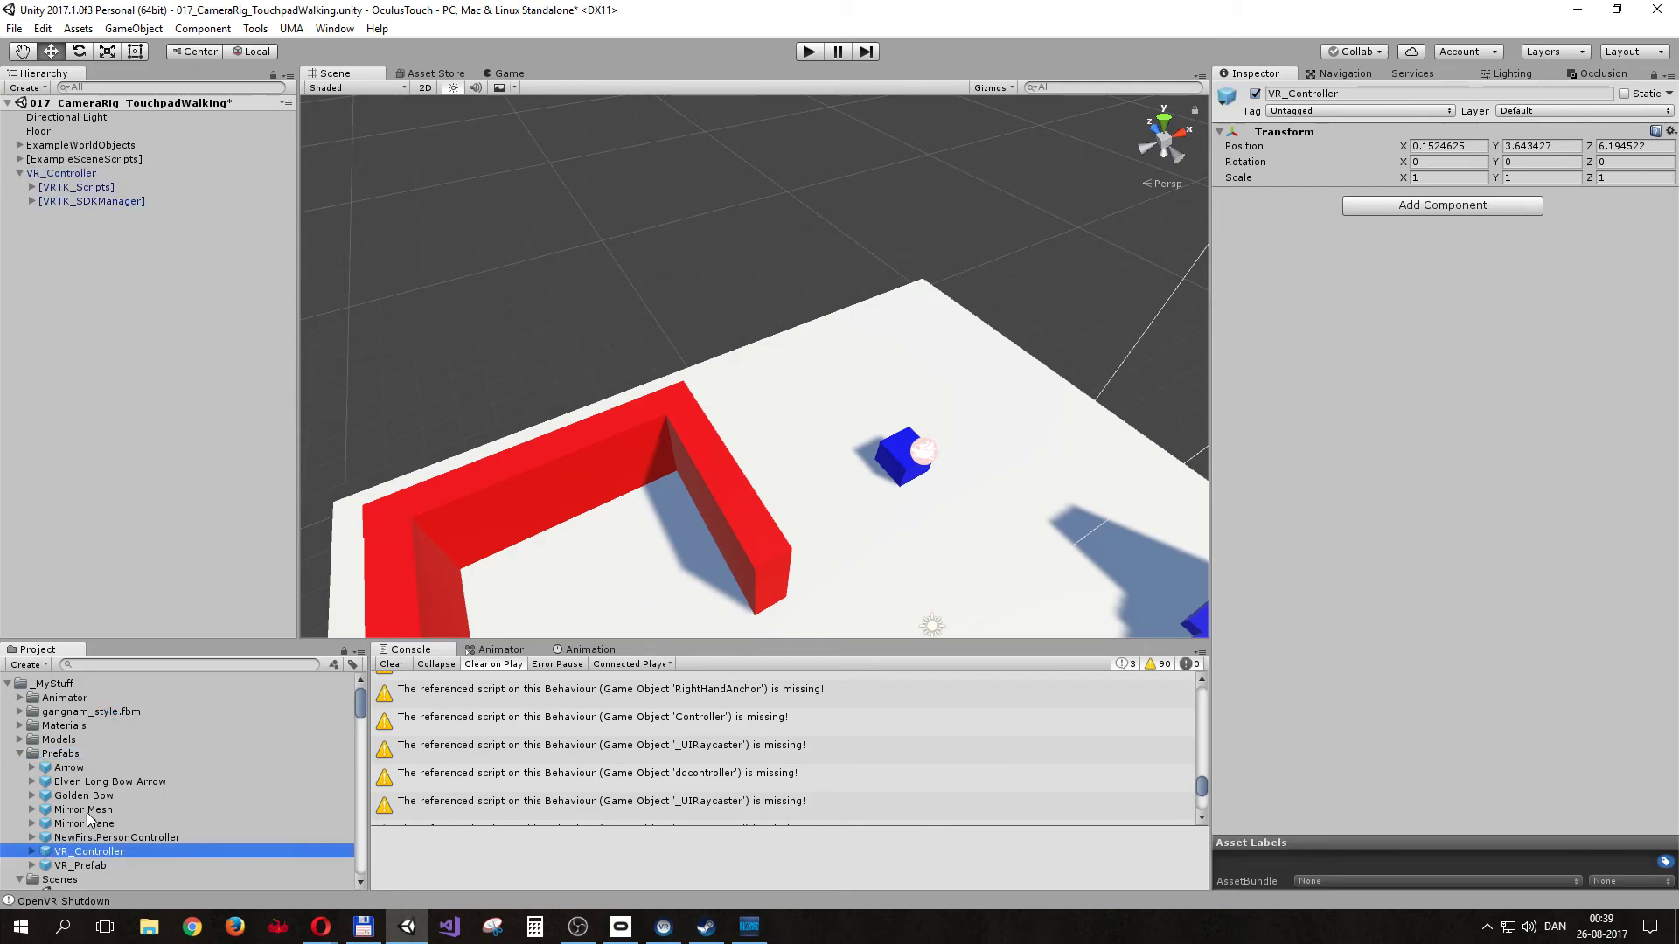
Step: Inspect the VR_Prefab and VR_Controller prefabs in the Prefabs folder
left_click(83, 866)
left_click(92, 853)
left_click(88, 866)
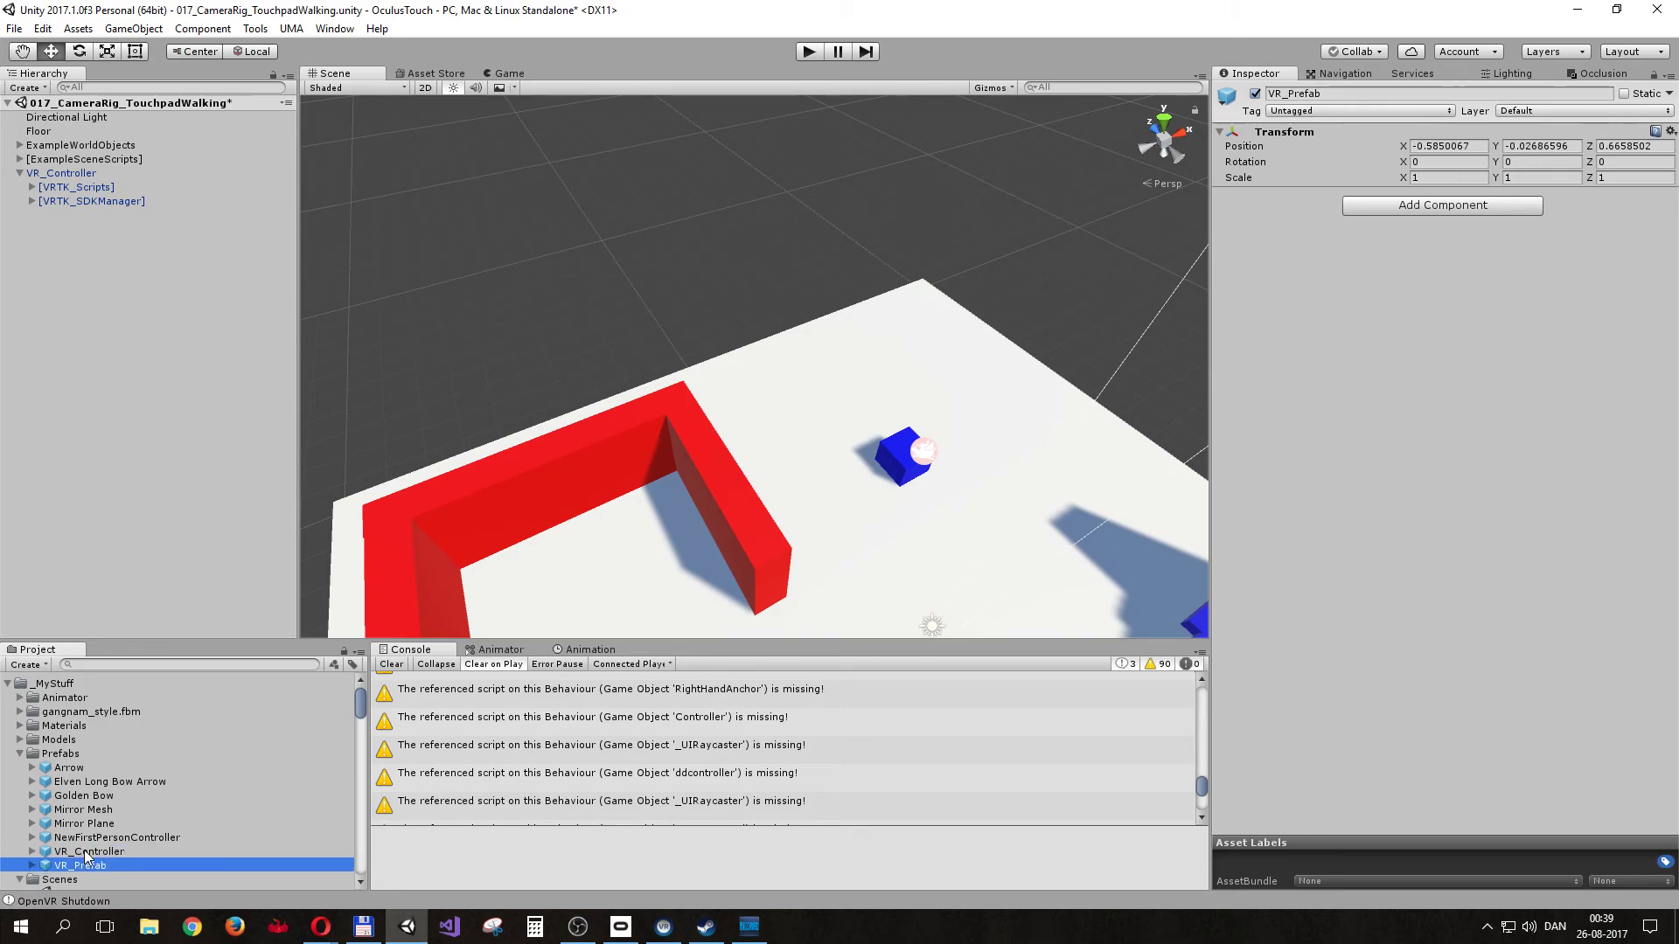
left_click(86, 852)
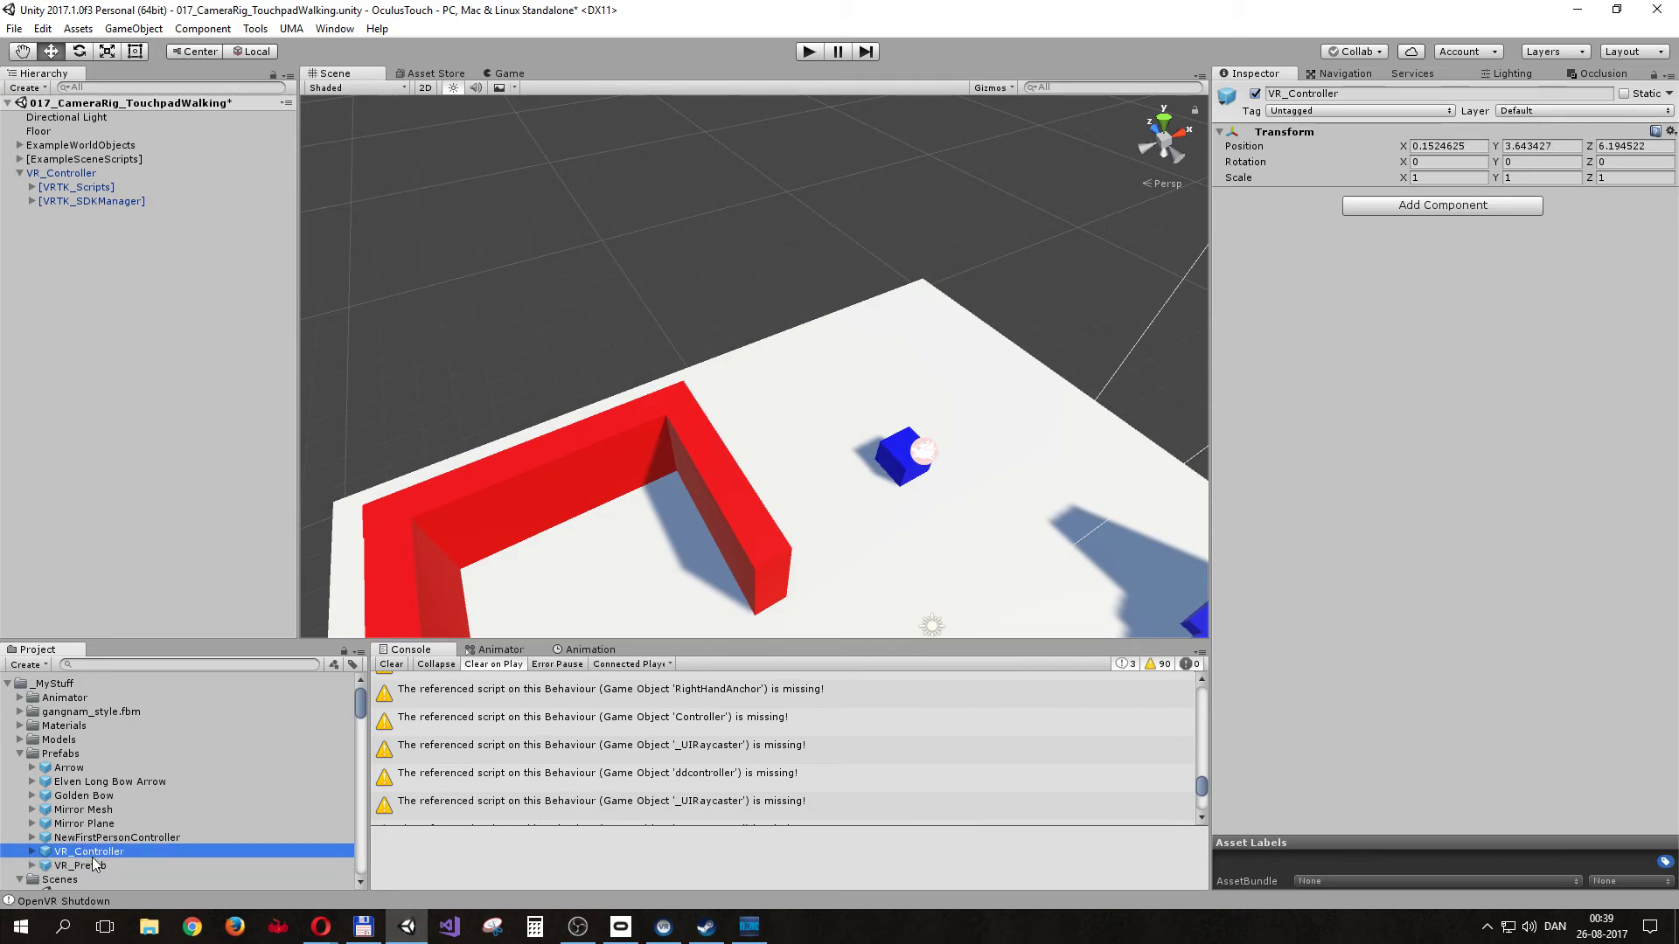
Step: Open the 021_Controller_GrabbingObjectsWithJoints example scene without saving the changes to 017_CameraRig_TouchpadWalking
scroll(101, 848, "down", 4)
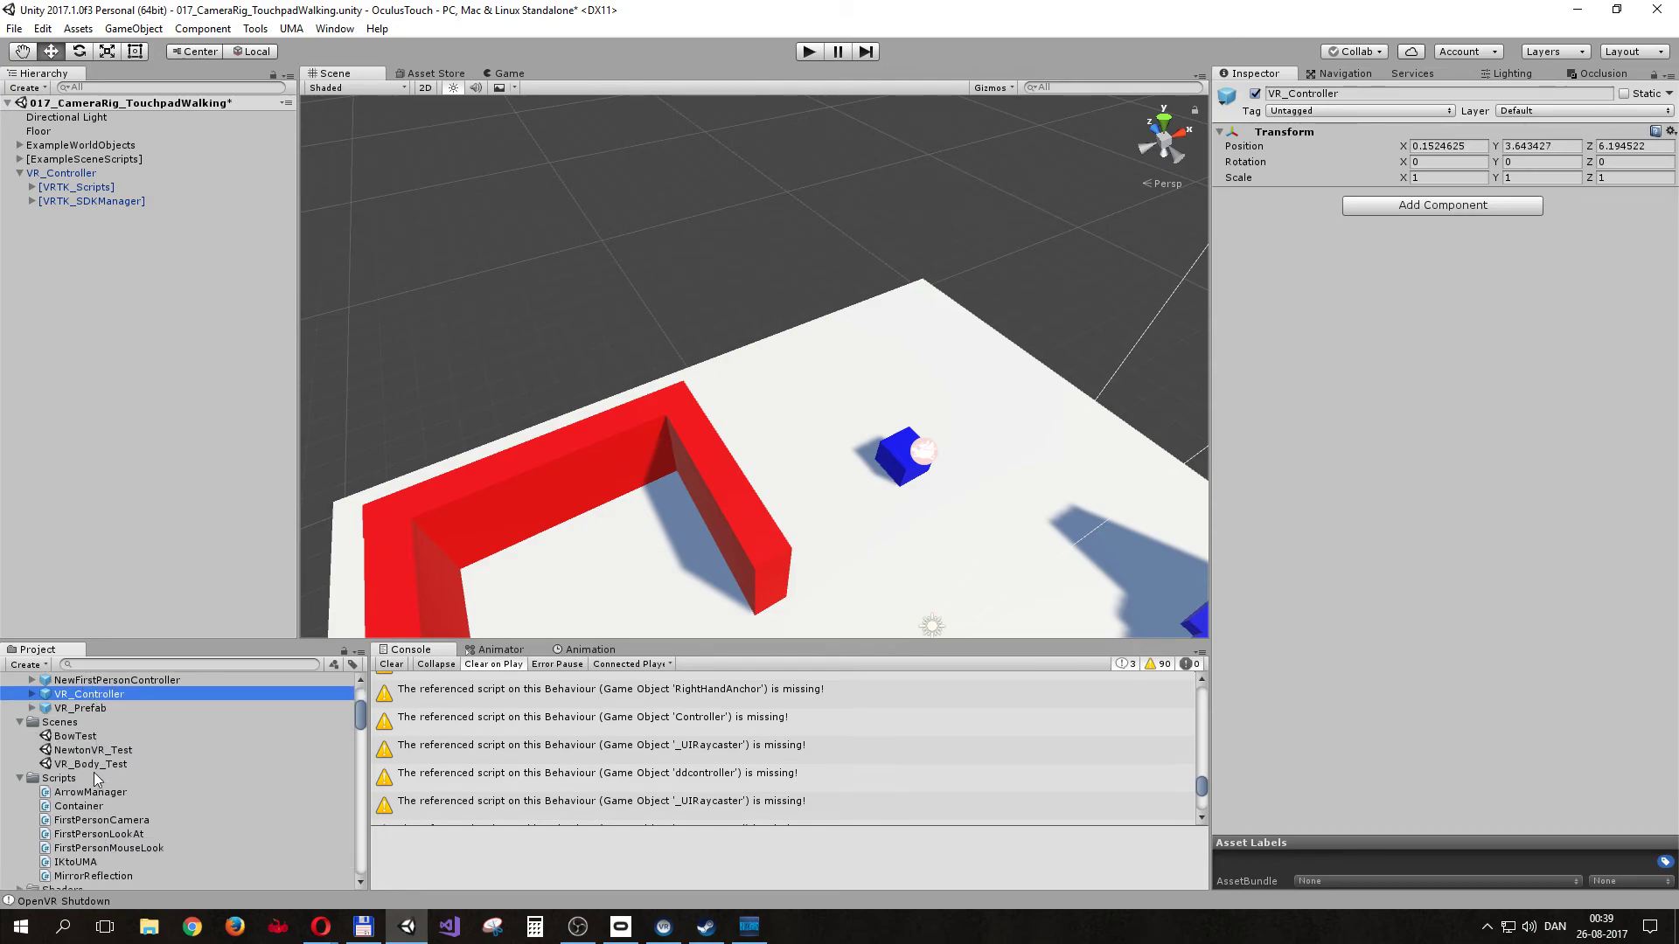
scroll(94, 755, "up", 1)
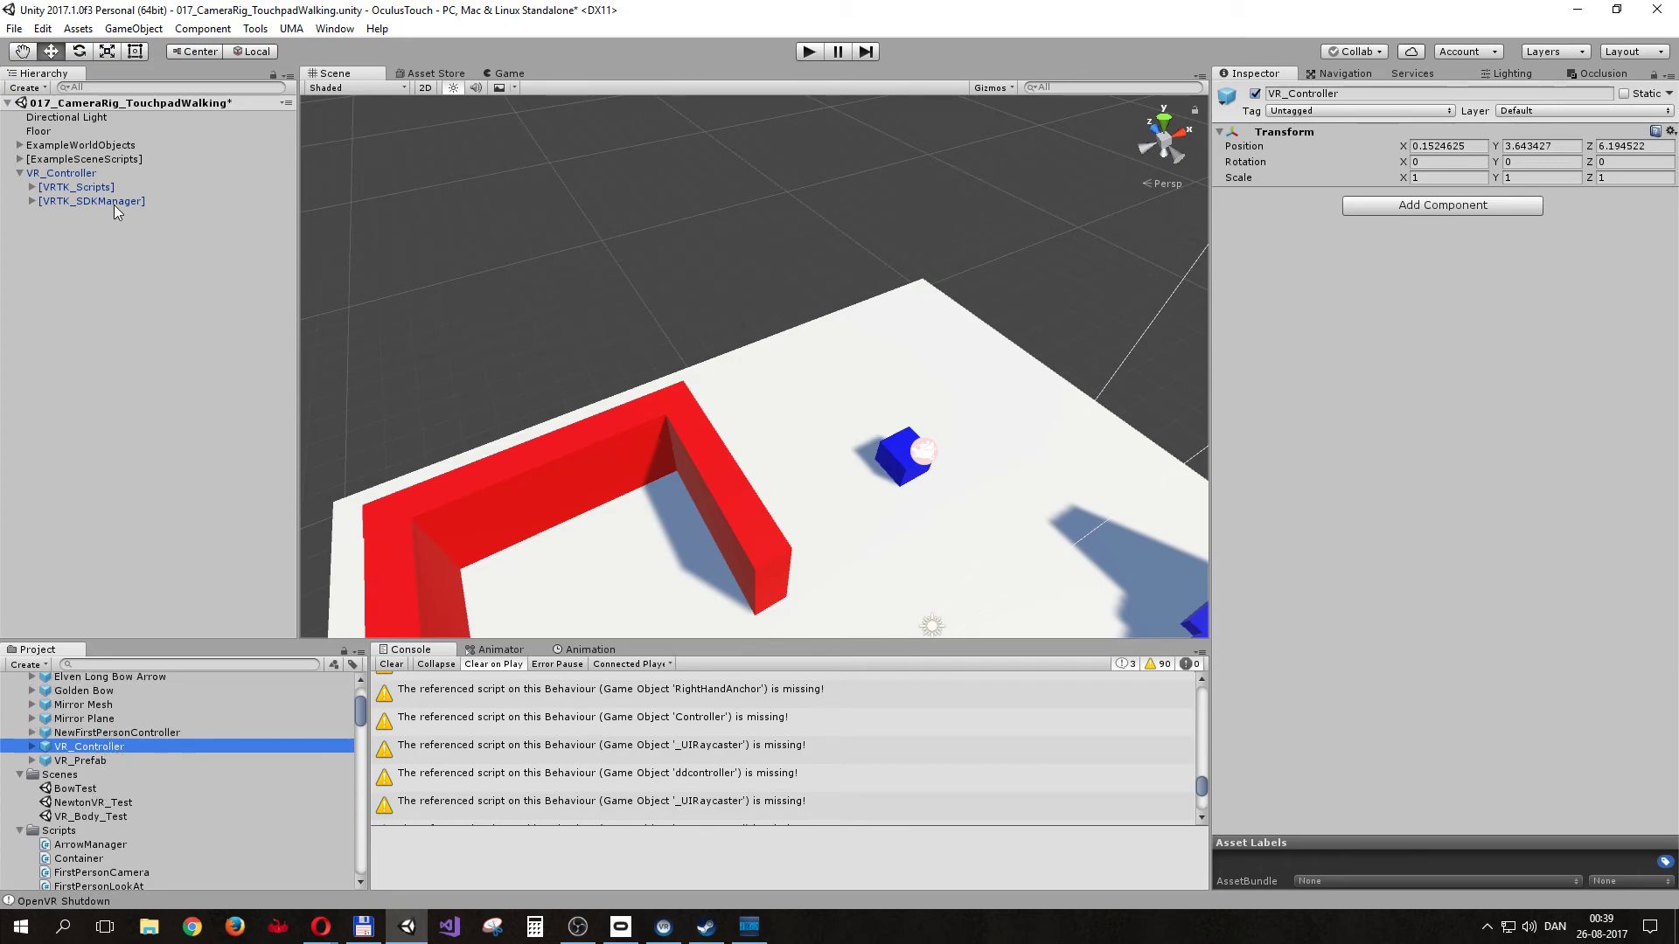
scroll(726, 418, "down", 1)
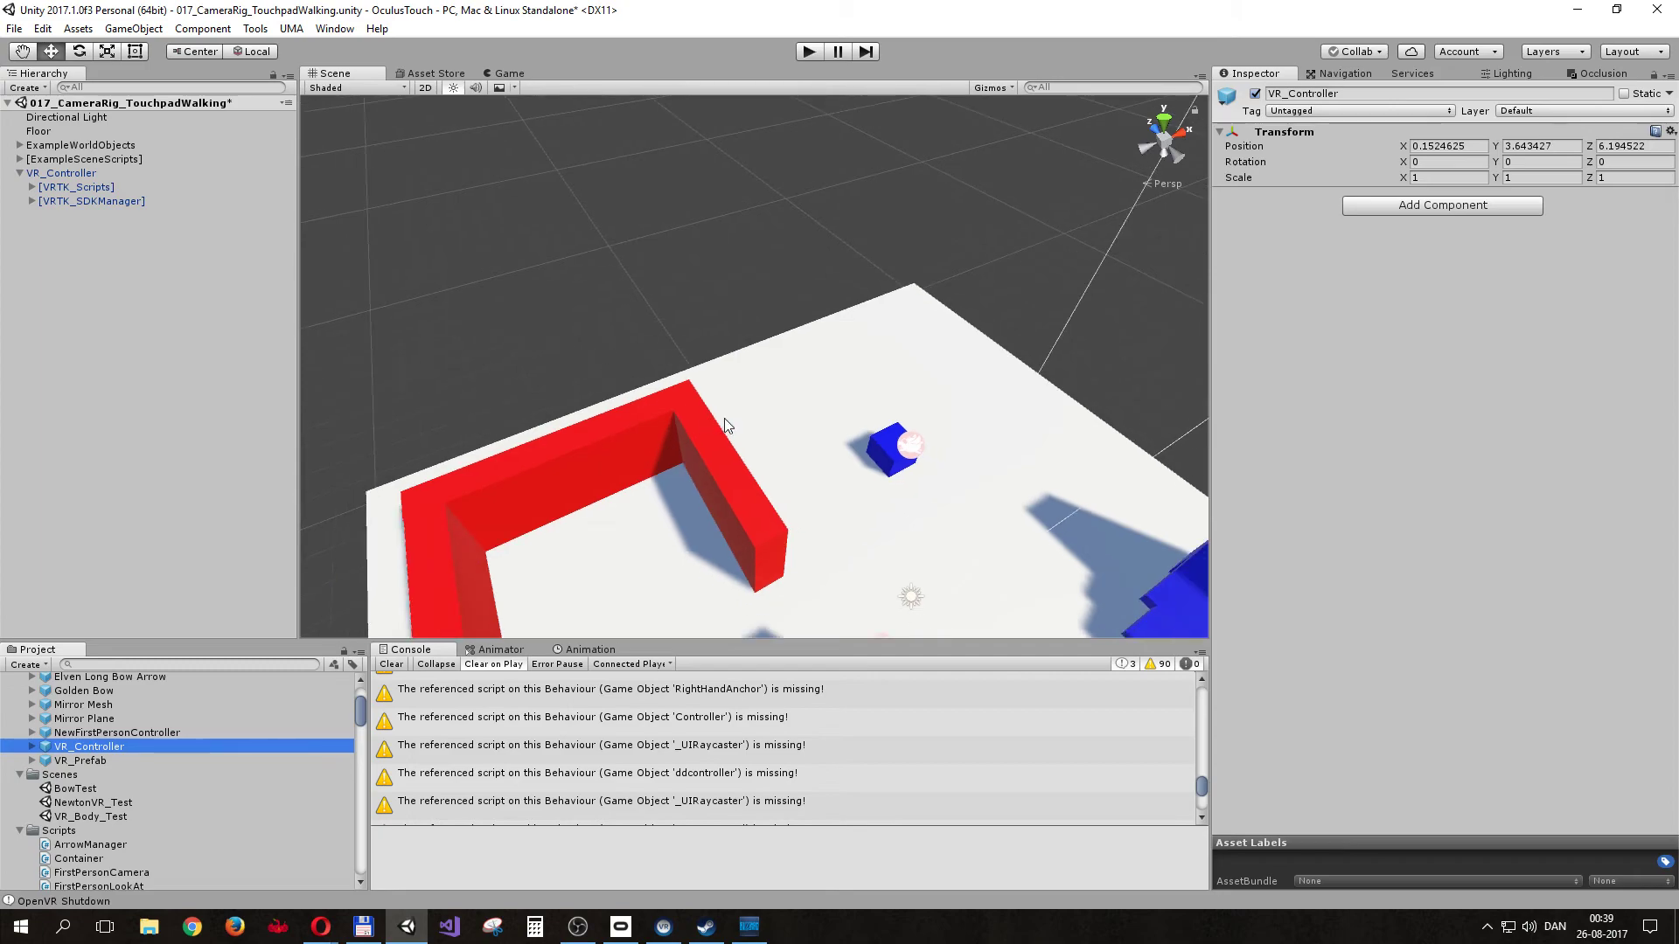
scroll(222, 821, "down", 8)
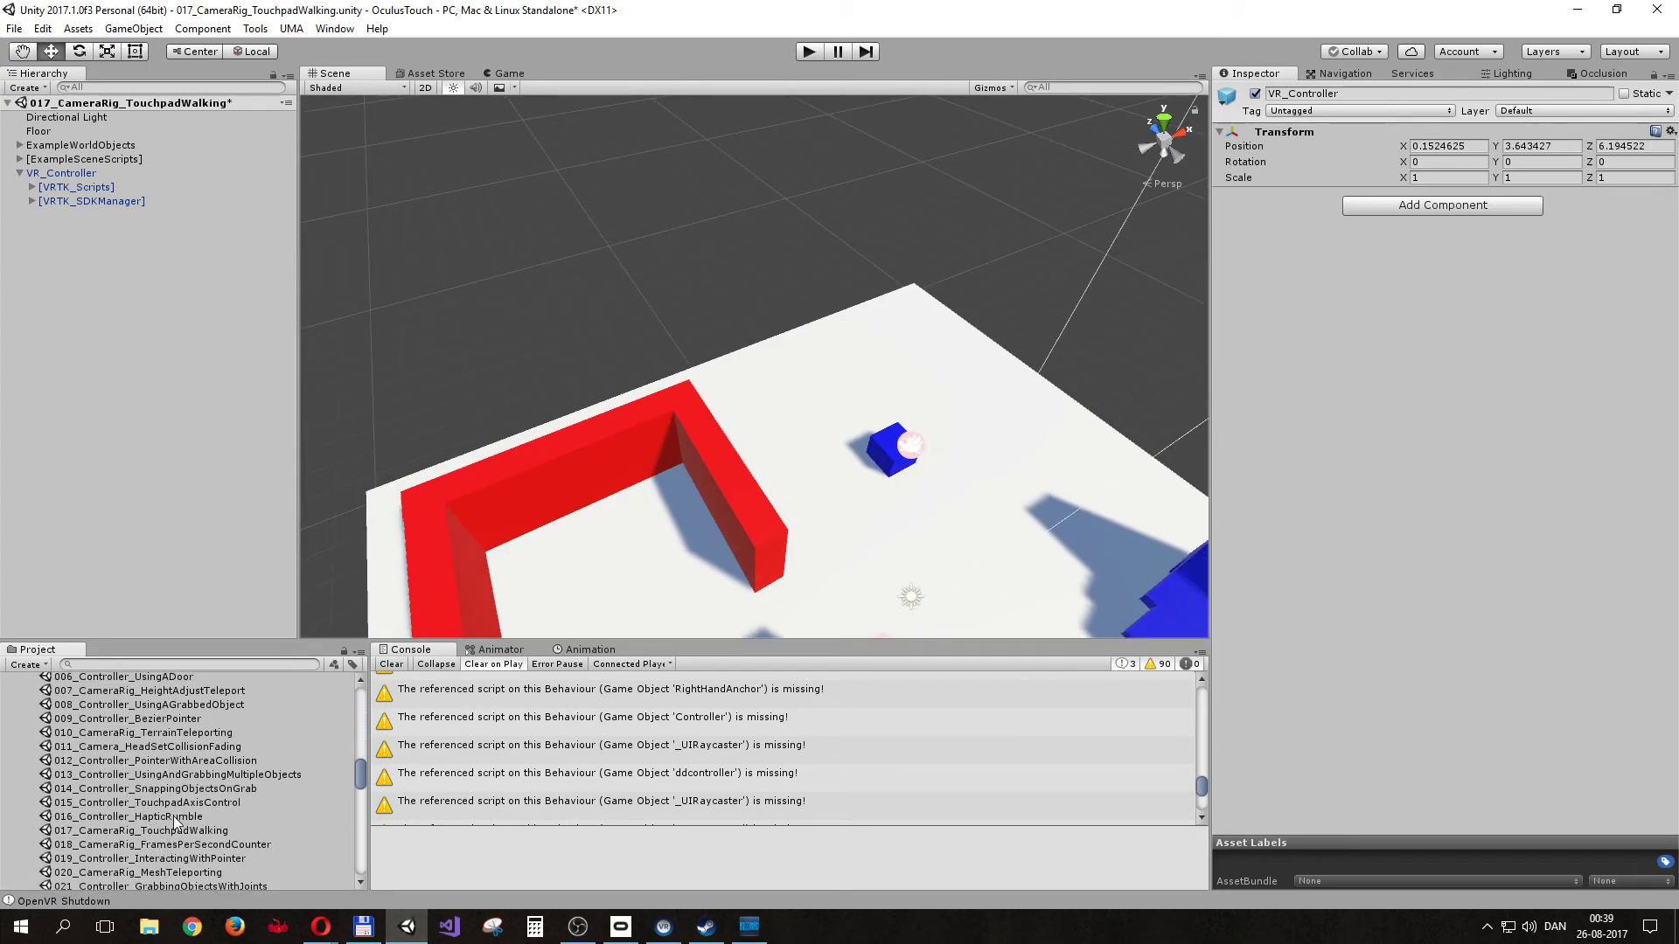
left_click(192, 830)
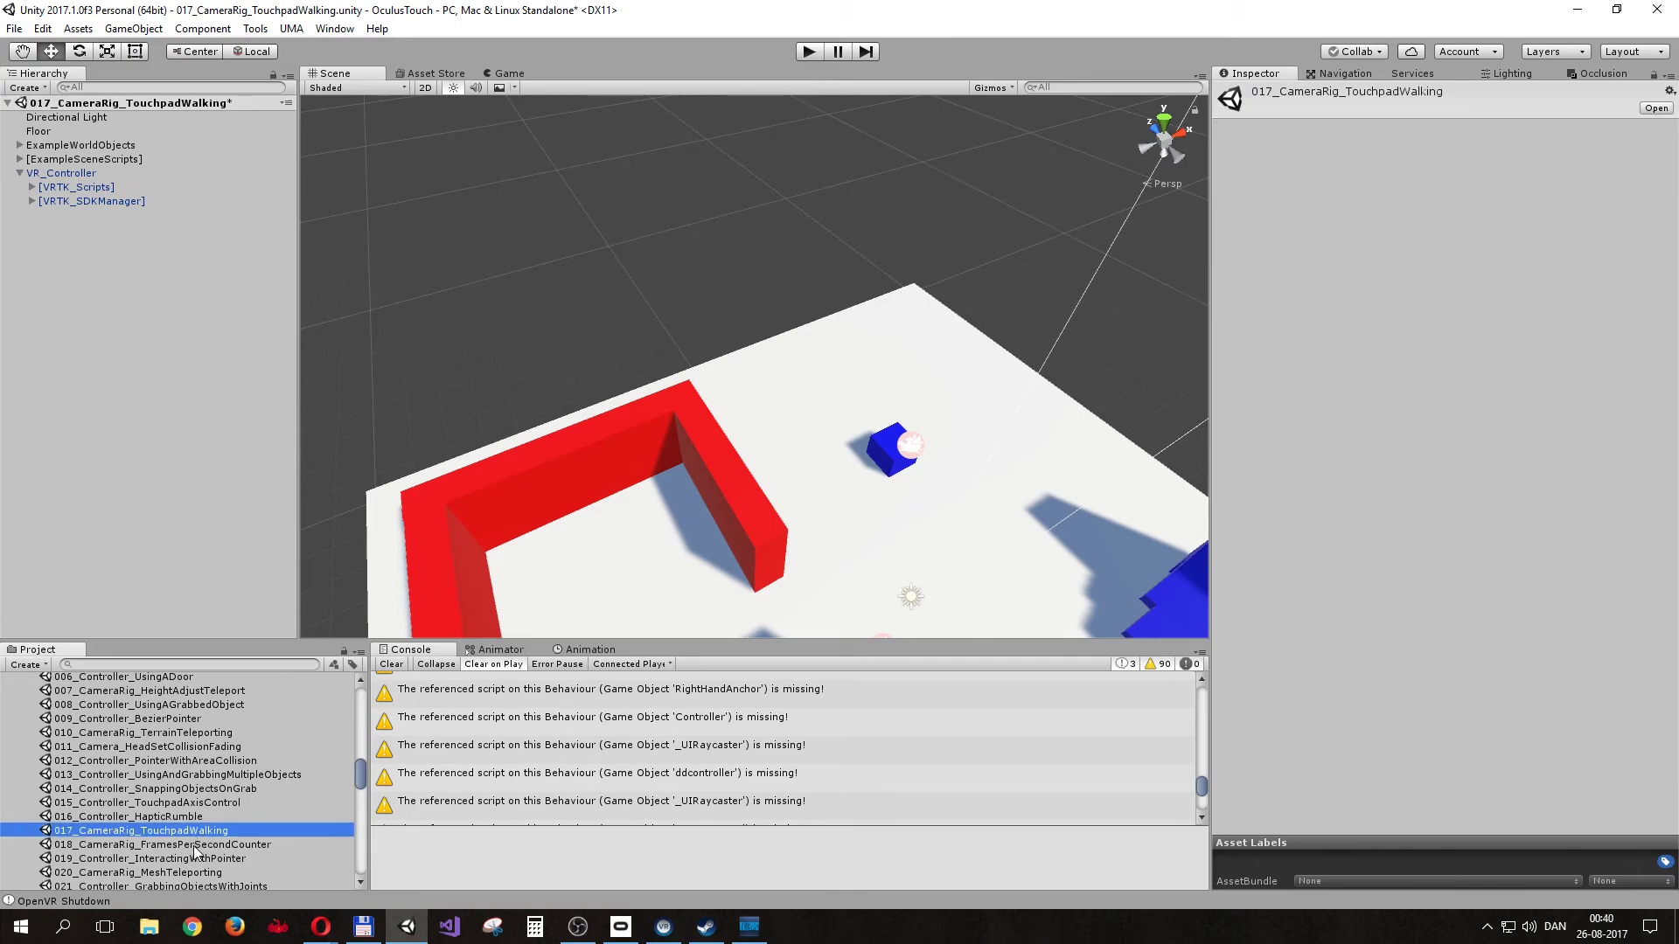
left_click(198, 844)
scroll(206, 840, "down", 3)
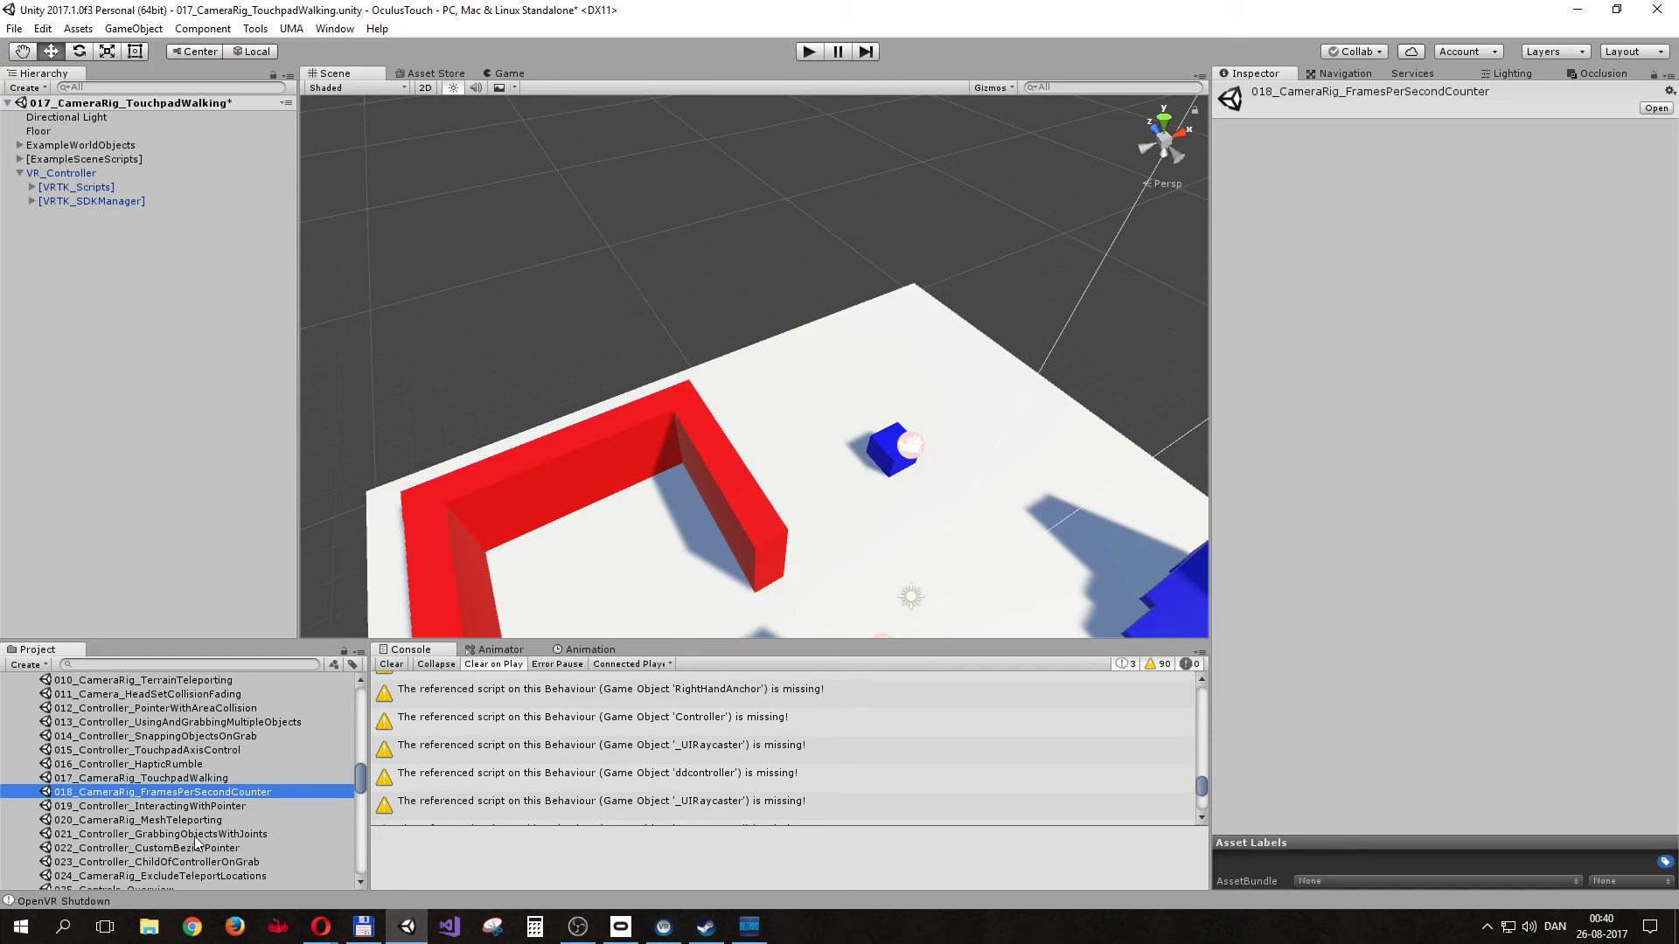
double_click(196, 835)
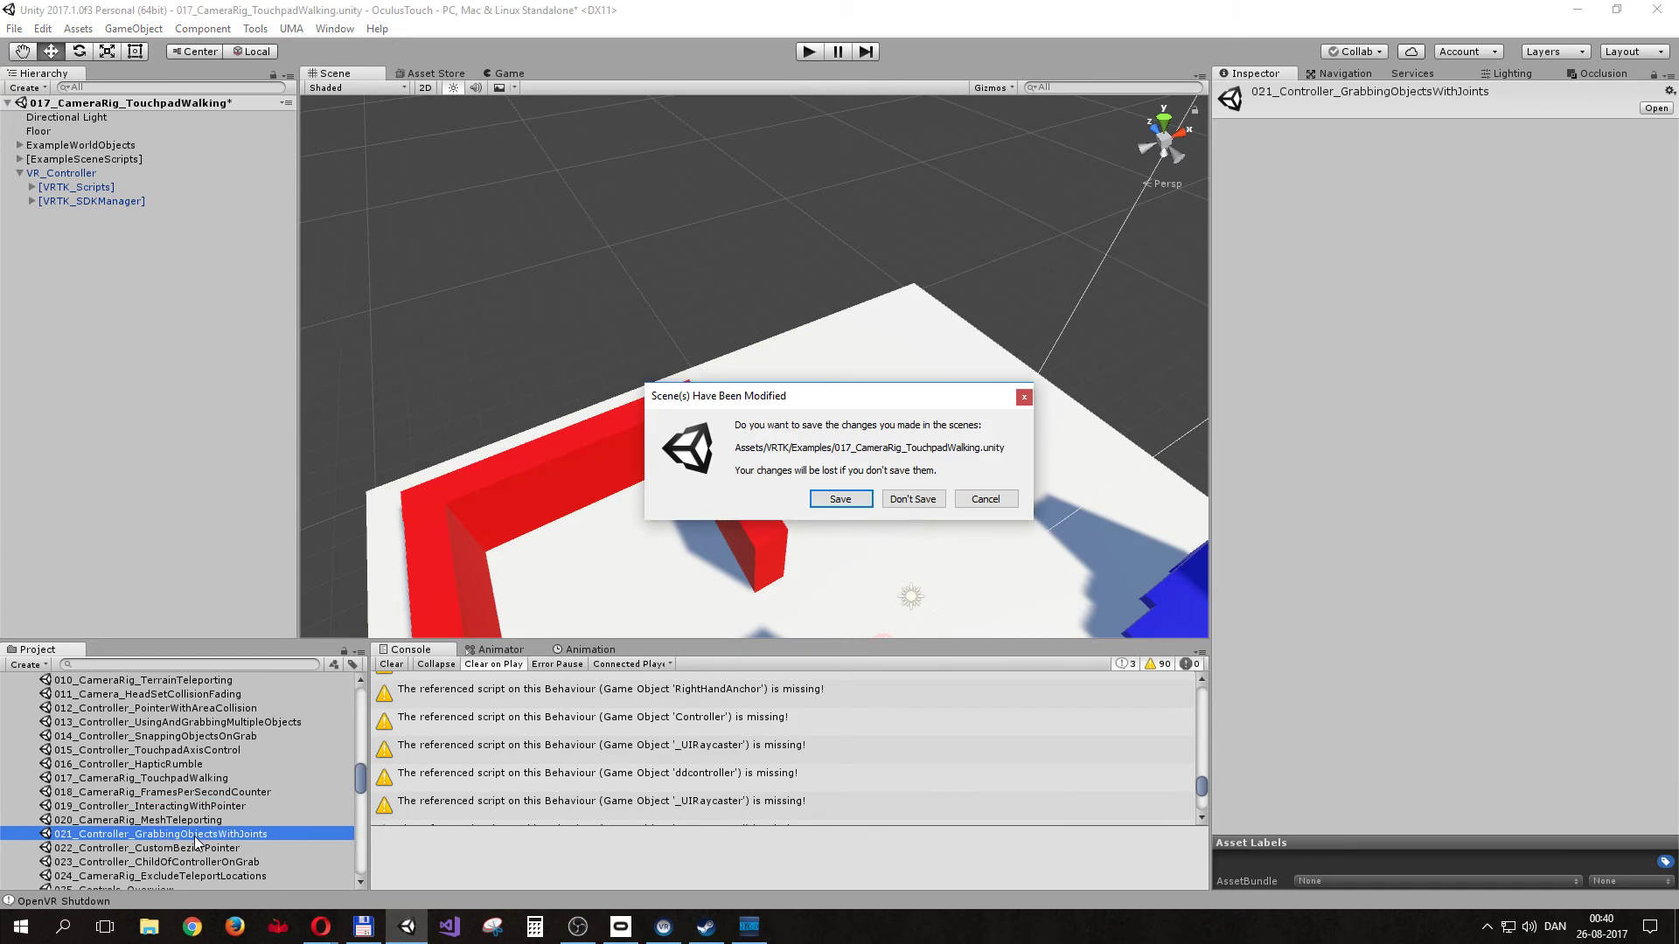
left_click(916, 500)
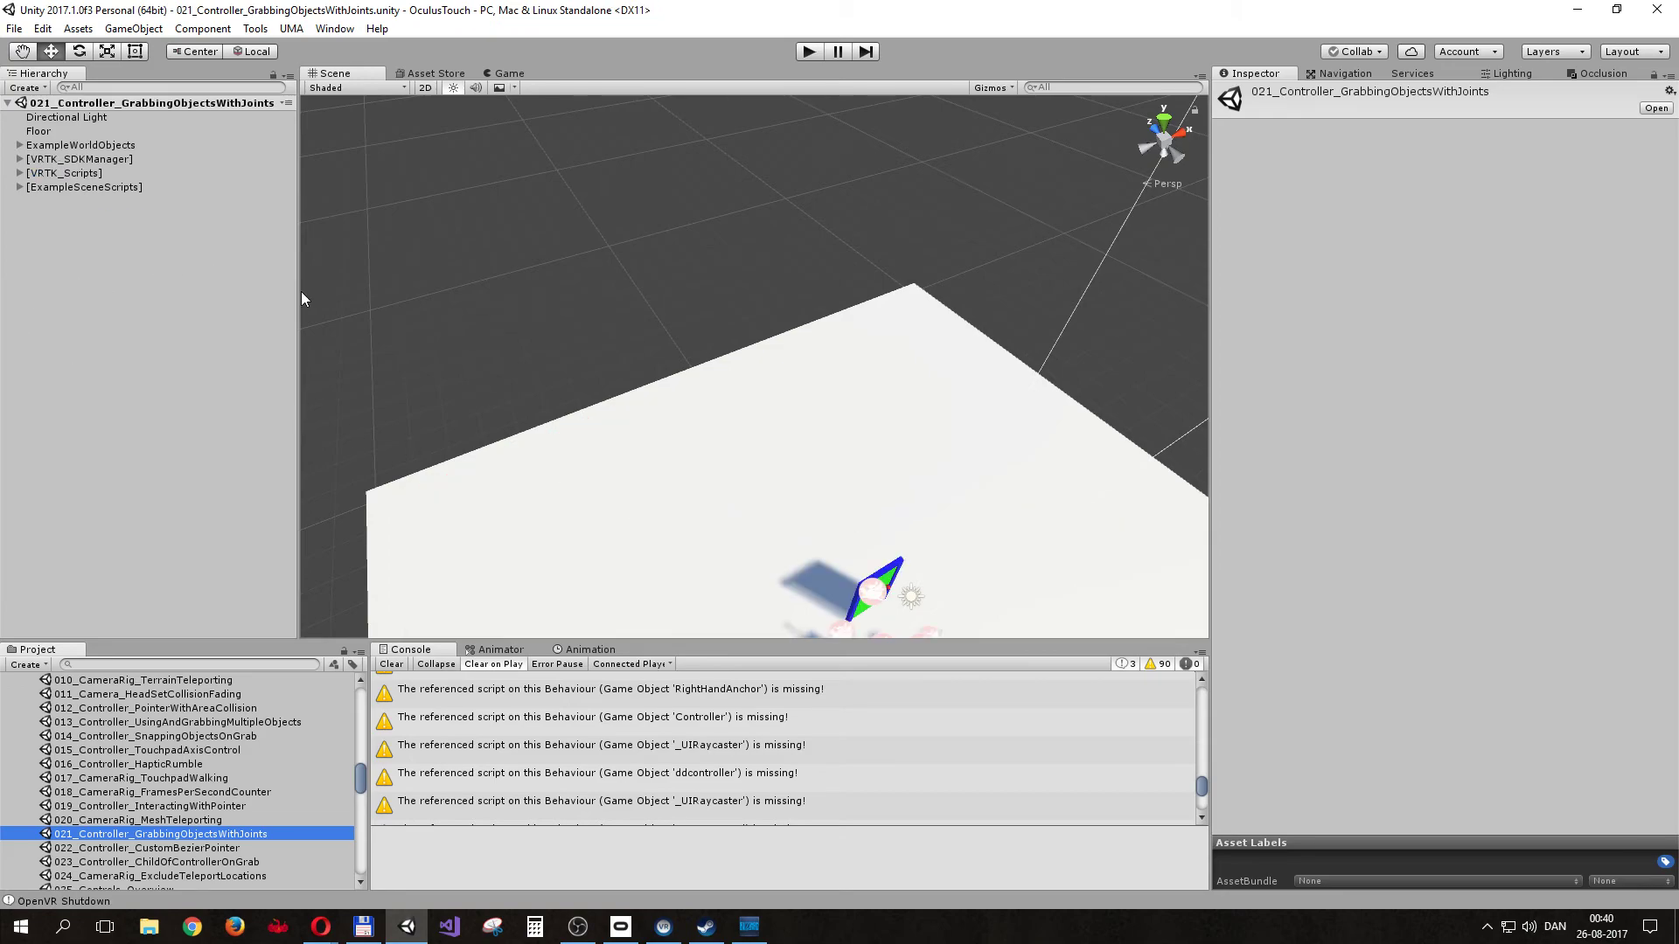
Step: Deactivate the scene's original [VRTK_SDKManager] and [VRTK_Scripts] objects
left_click_drag(787, 472, 847, 439, "alt")
left_click(66, 171)
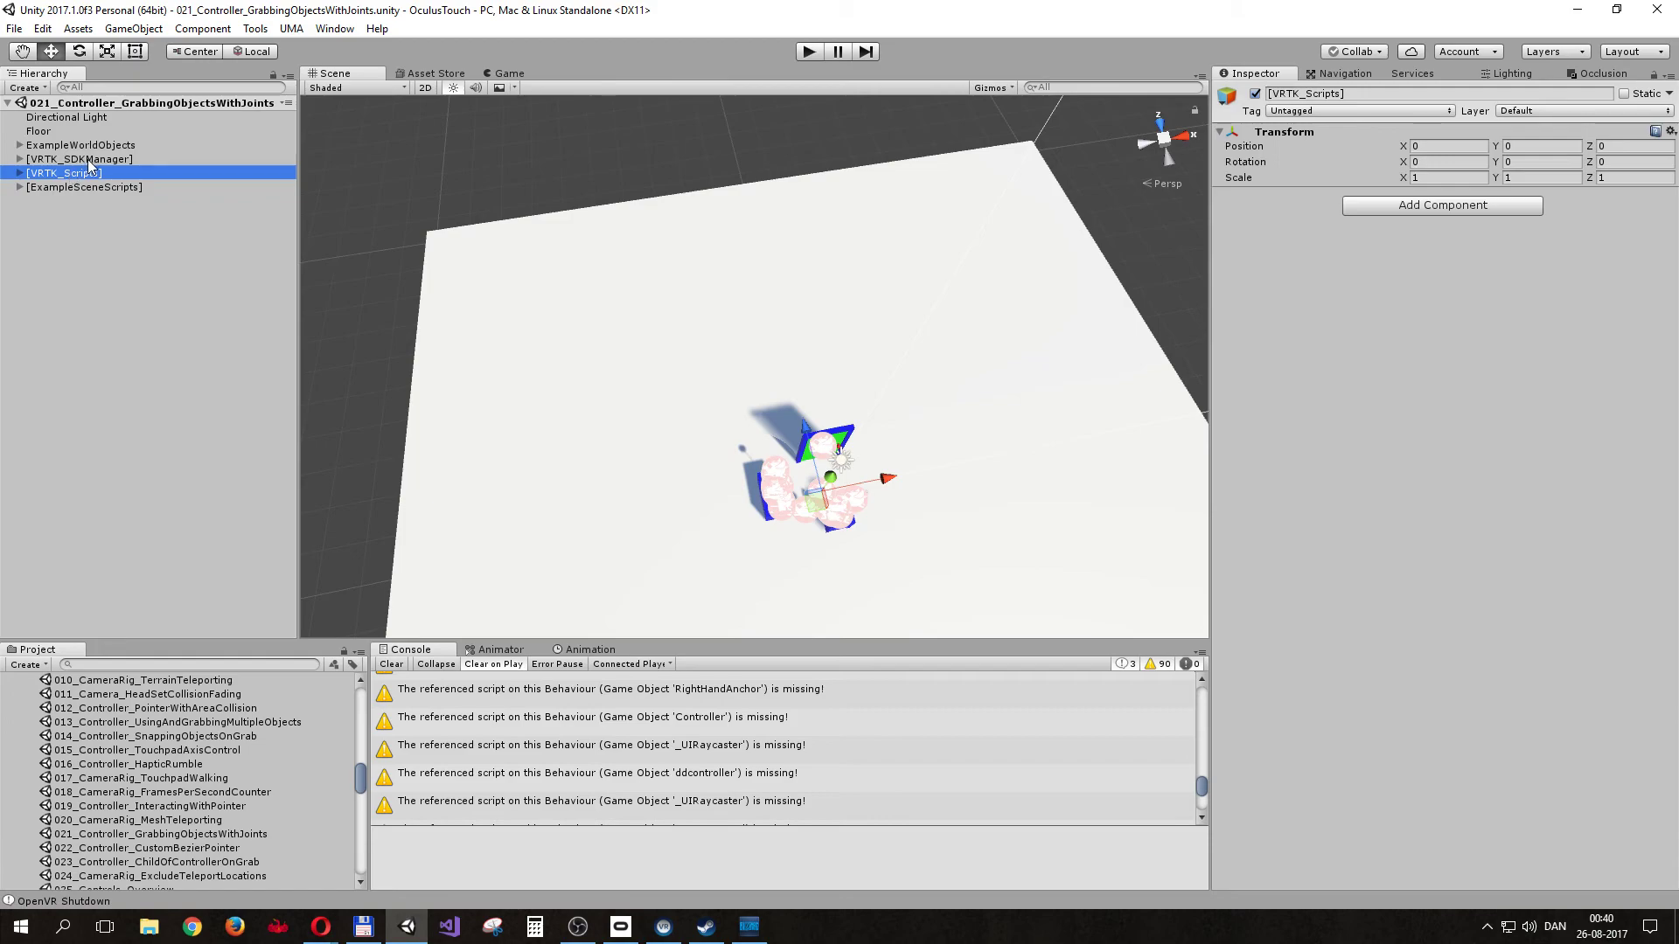
left_click(89, 159)
left_click(96, 173)
left_click(105, 162)
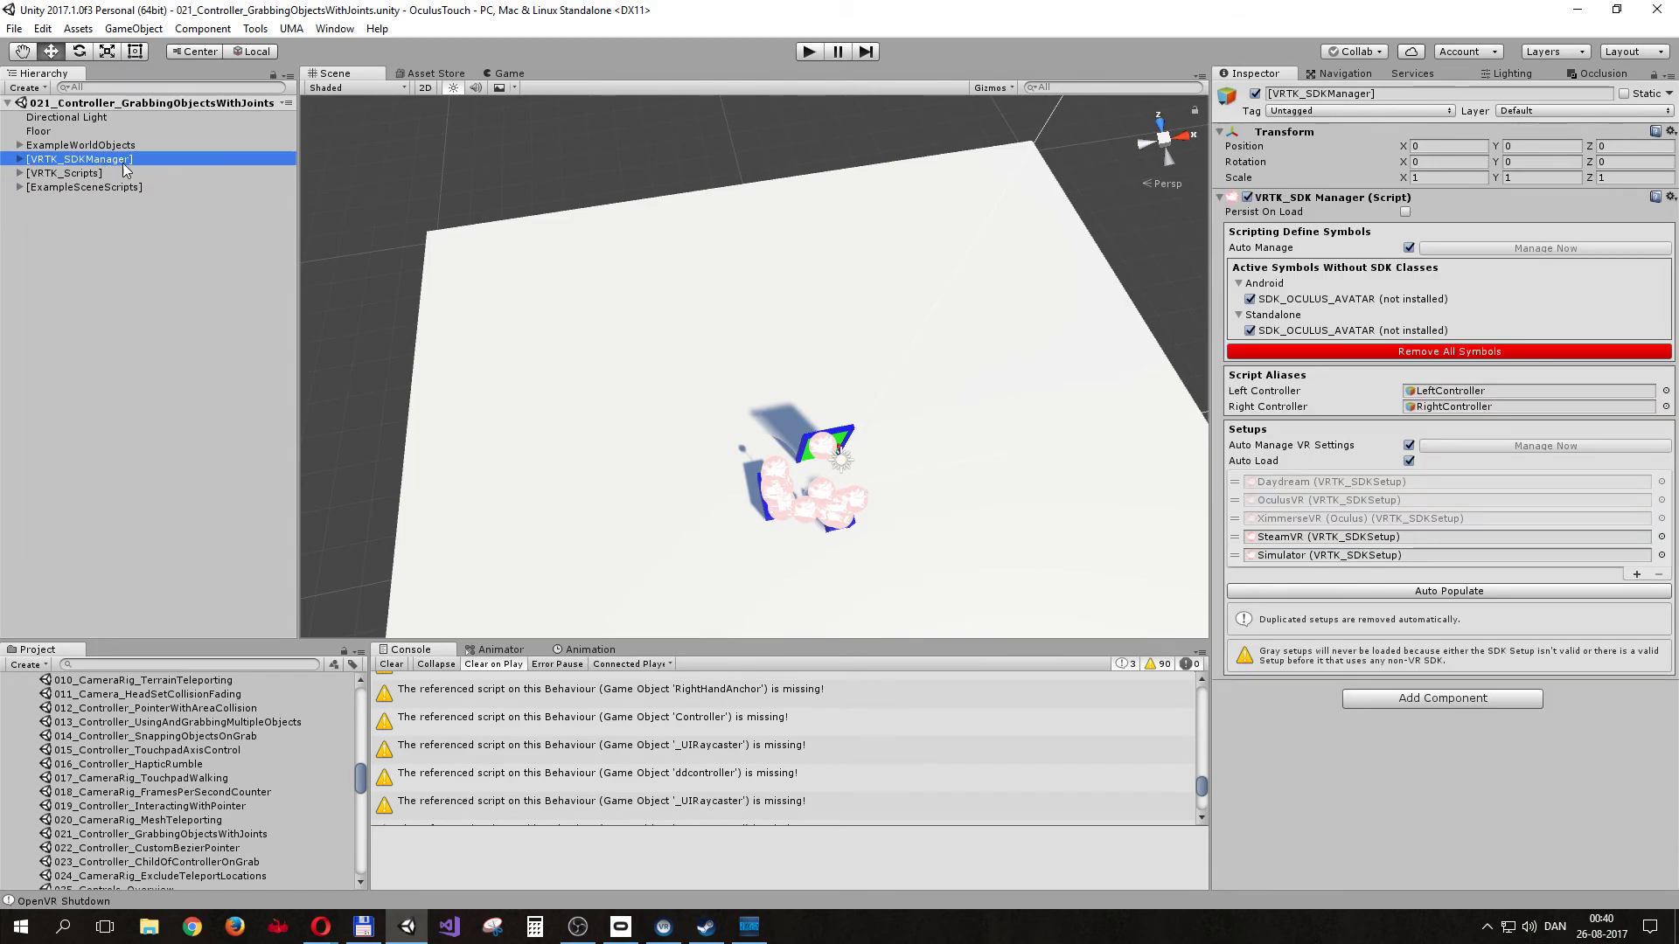
left_click(1256, 94)
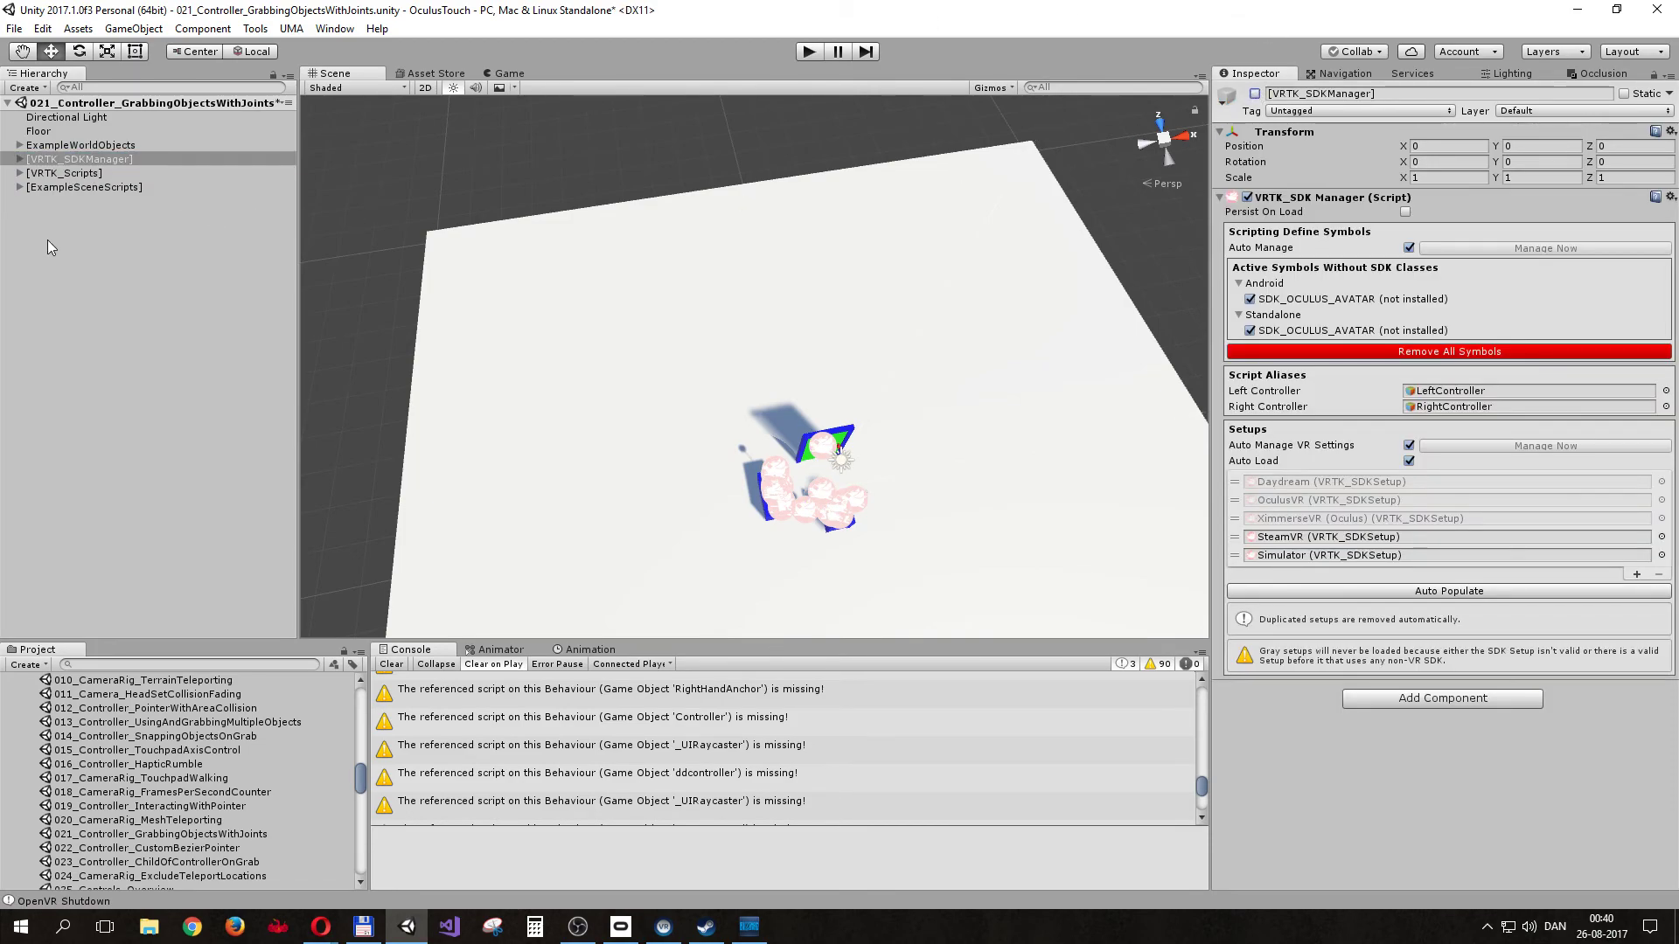
left_click(64, 173)
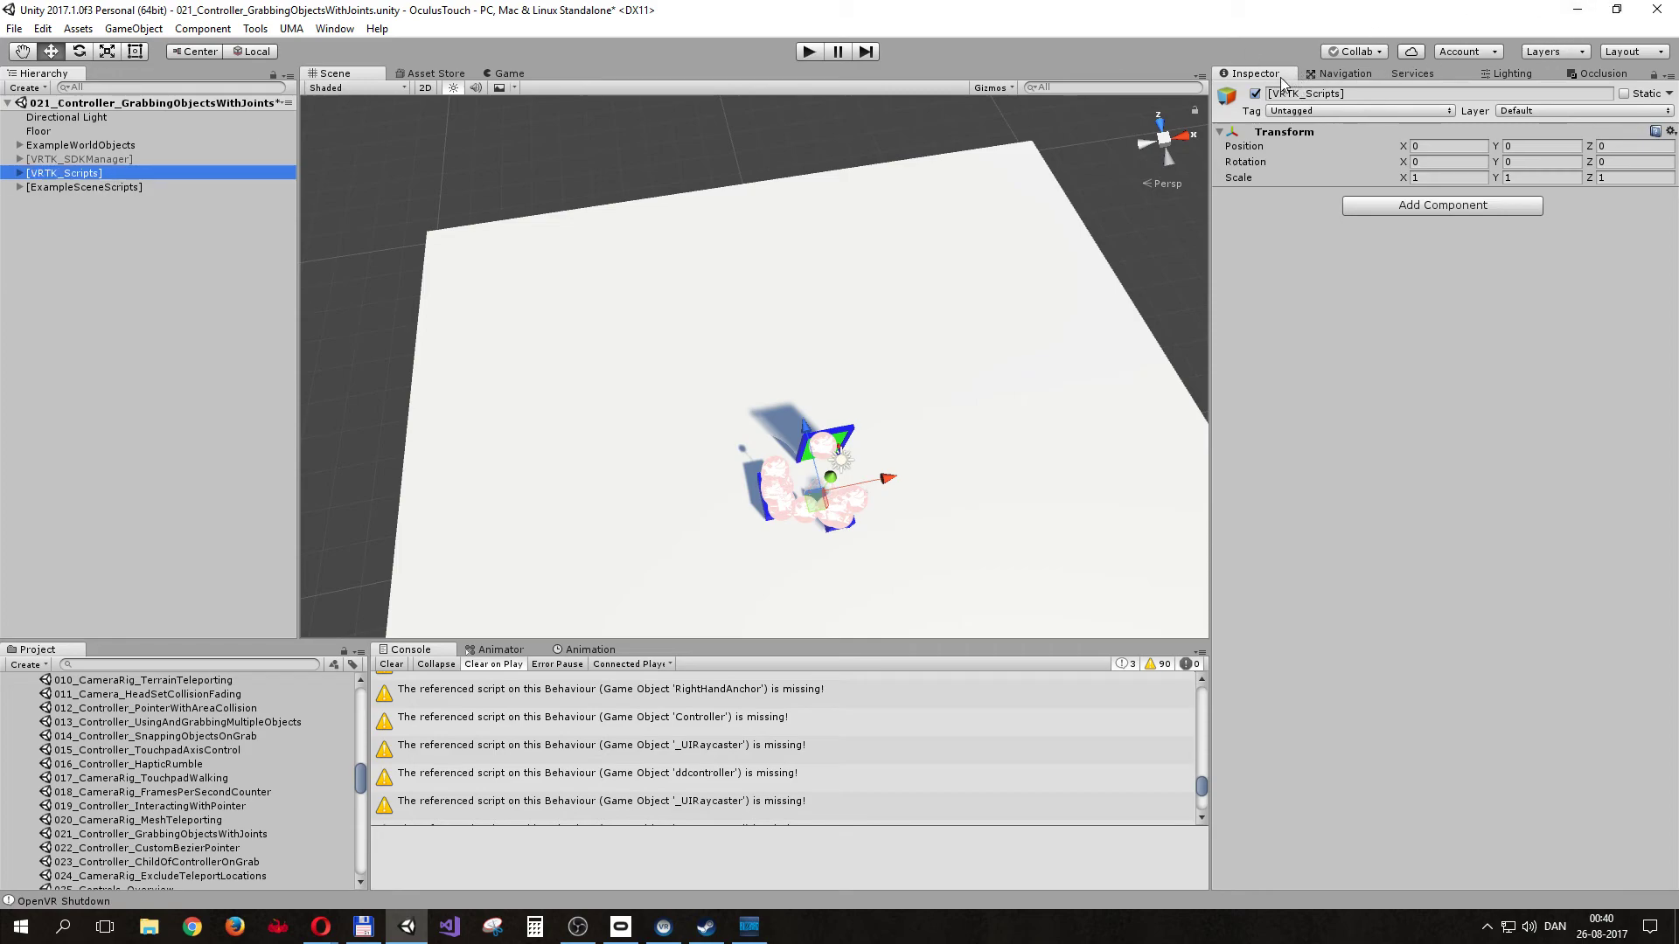
left_click(1255, 93)
Step: Add the VR_Controller prefab from the Prefabs folder to the root of the scene and expand it to show its children
scroll(182, 795, "up", 10)
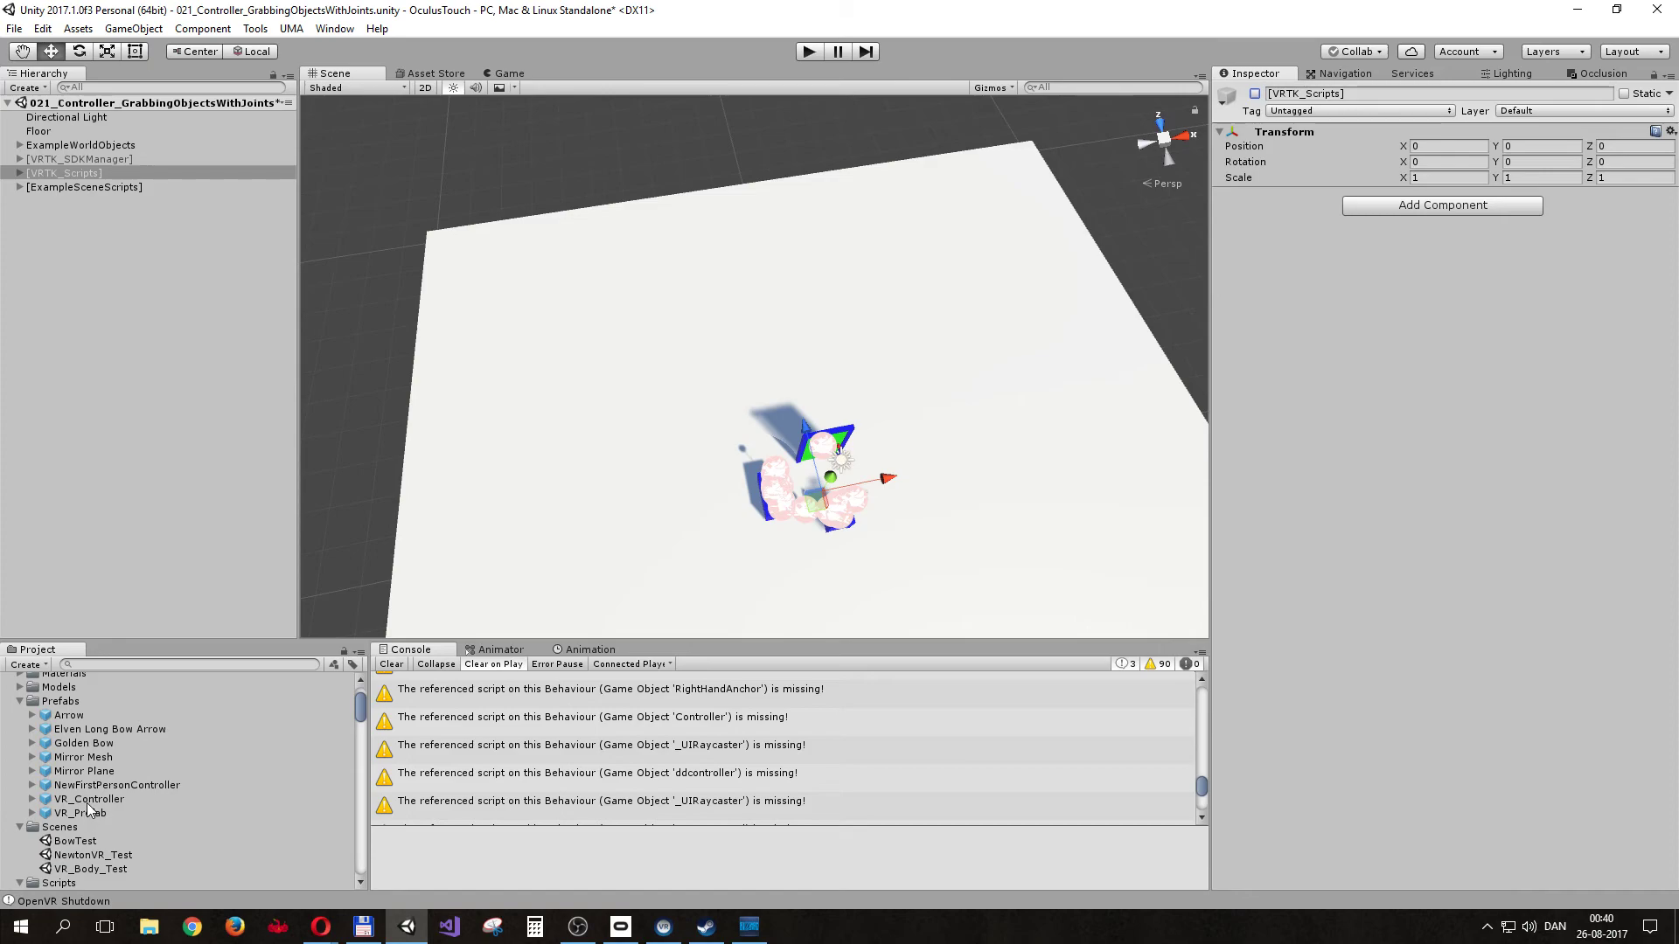
left_click_drag(94, 803, 171, 381)
key("Right")
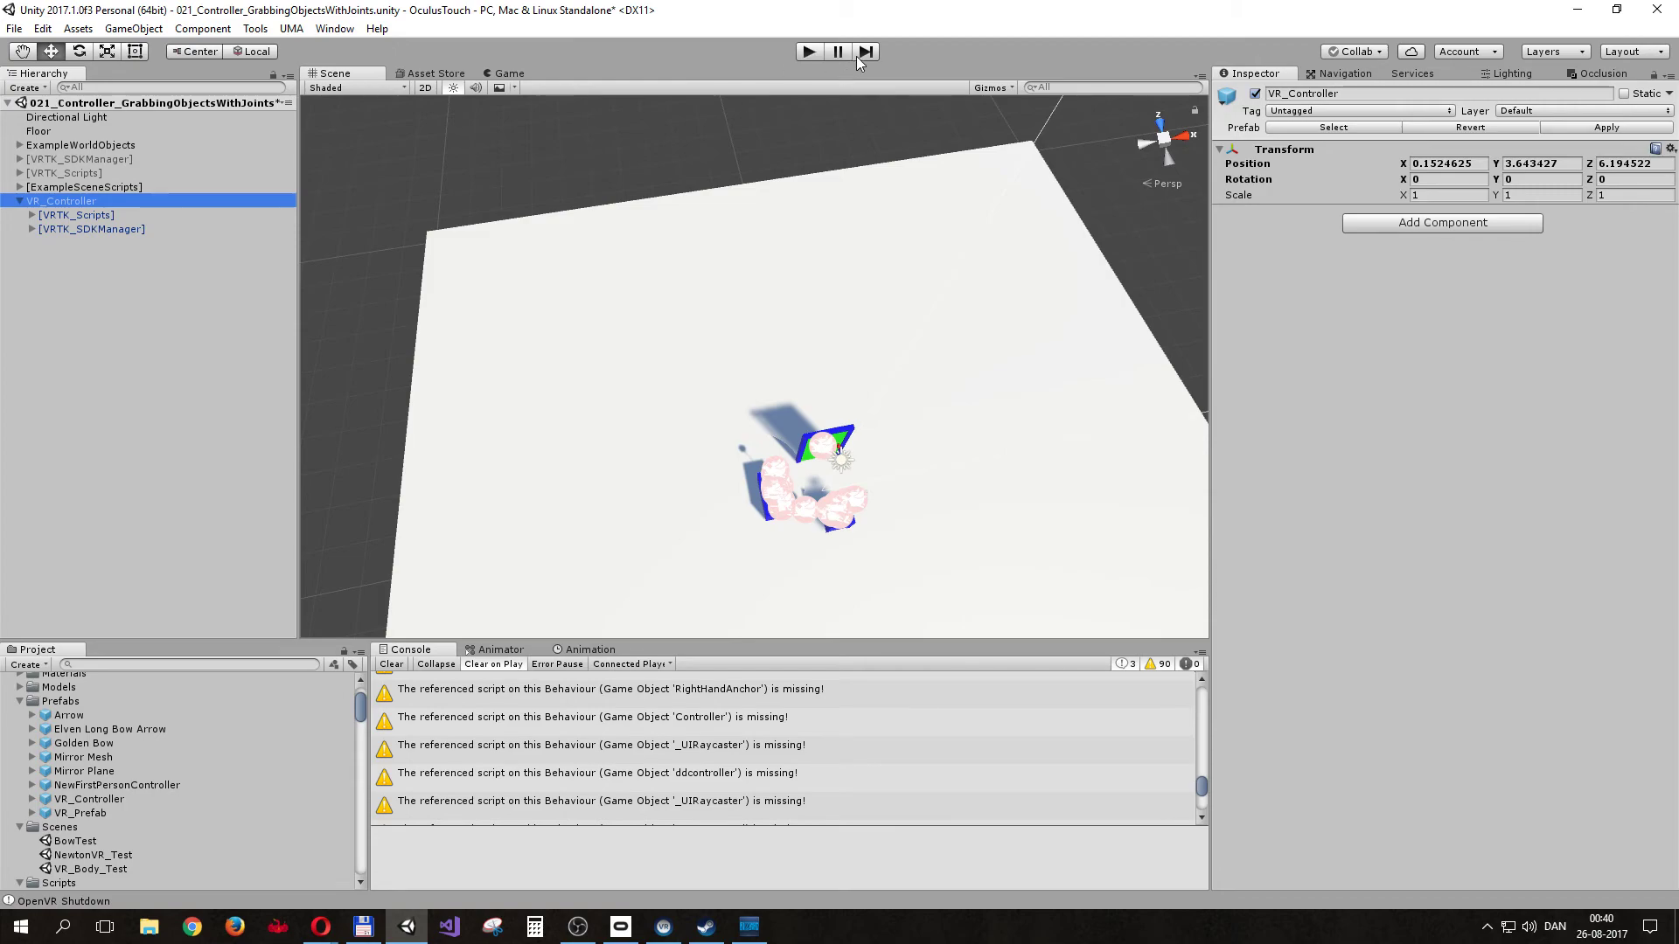
Step: Run the scene with the VR_Controller prefab to test it, and stop the playback
left_click(809, 52)
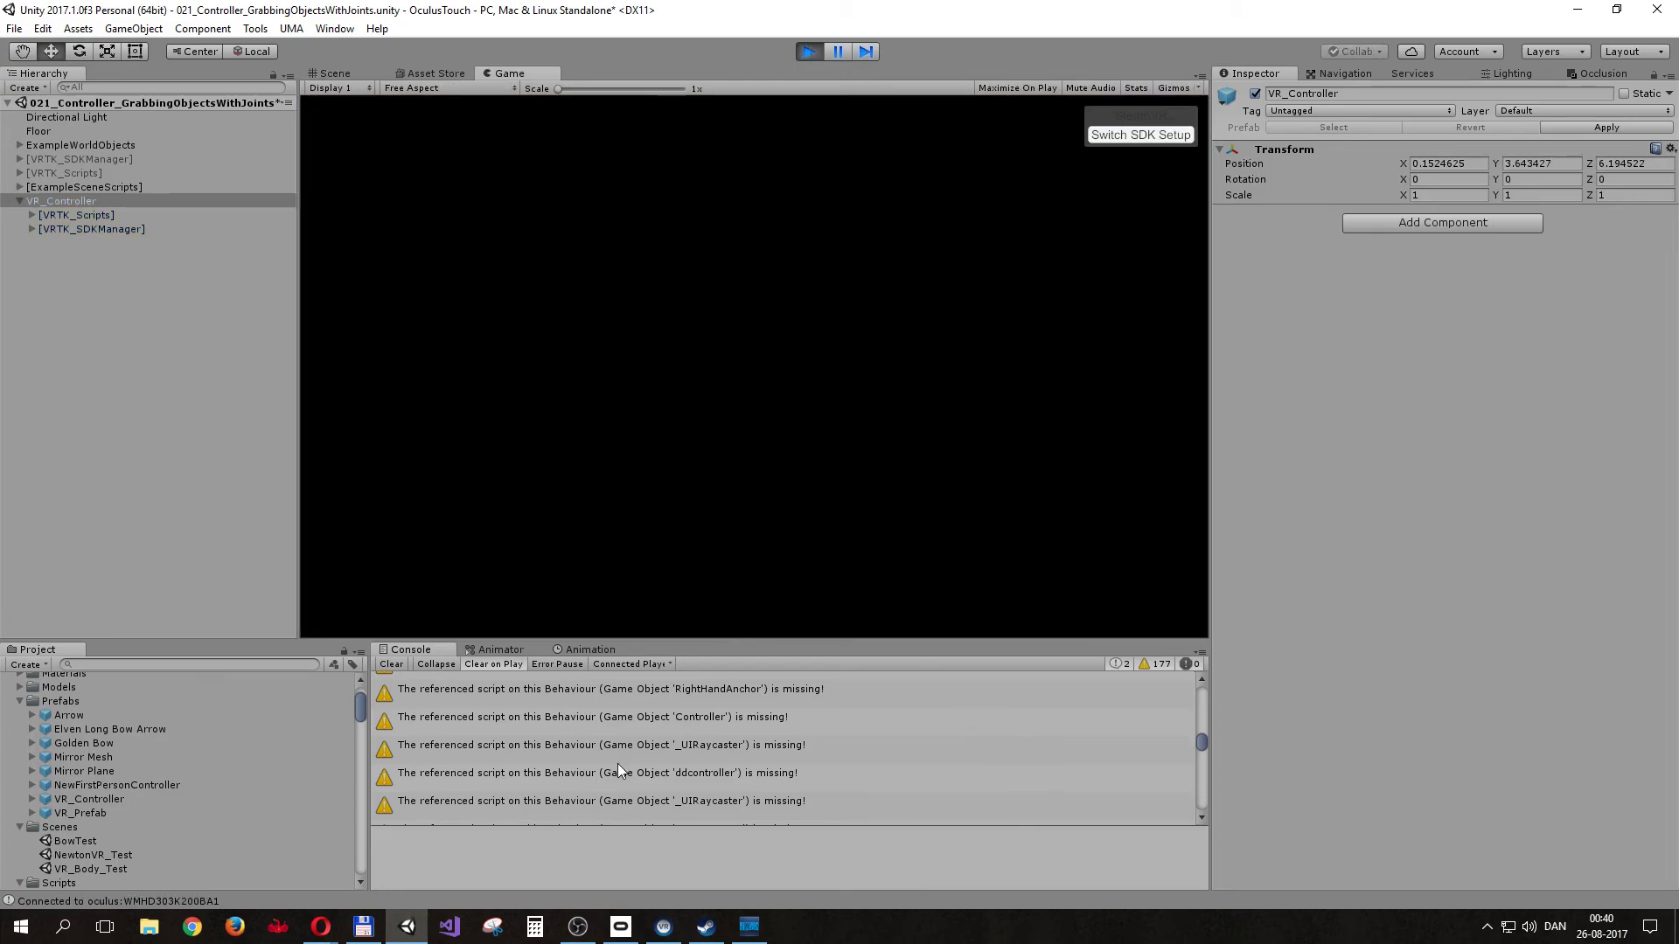
mouse_move(738, 922)
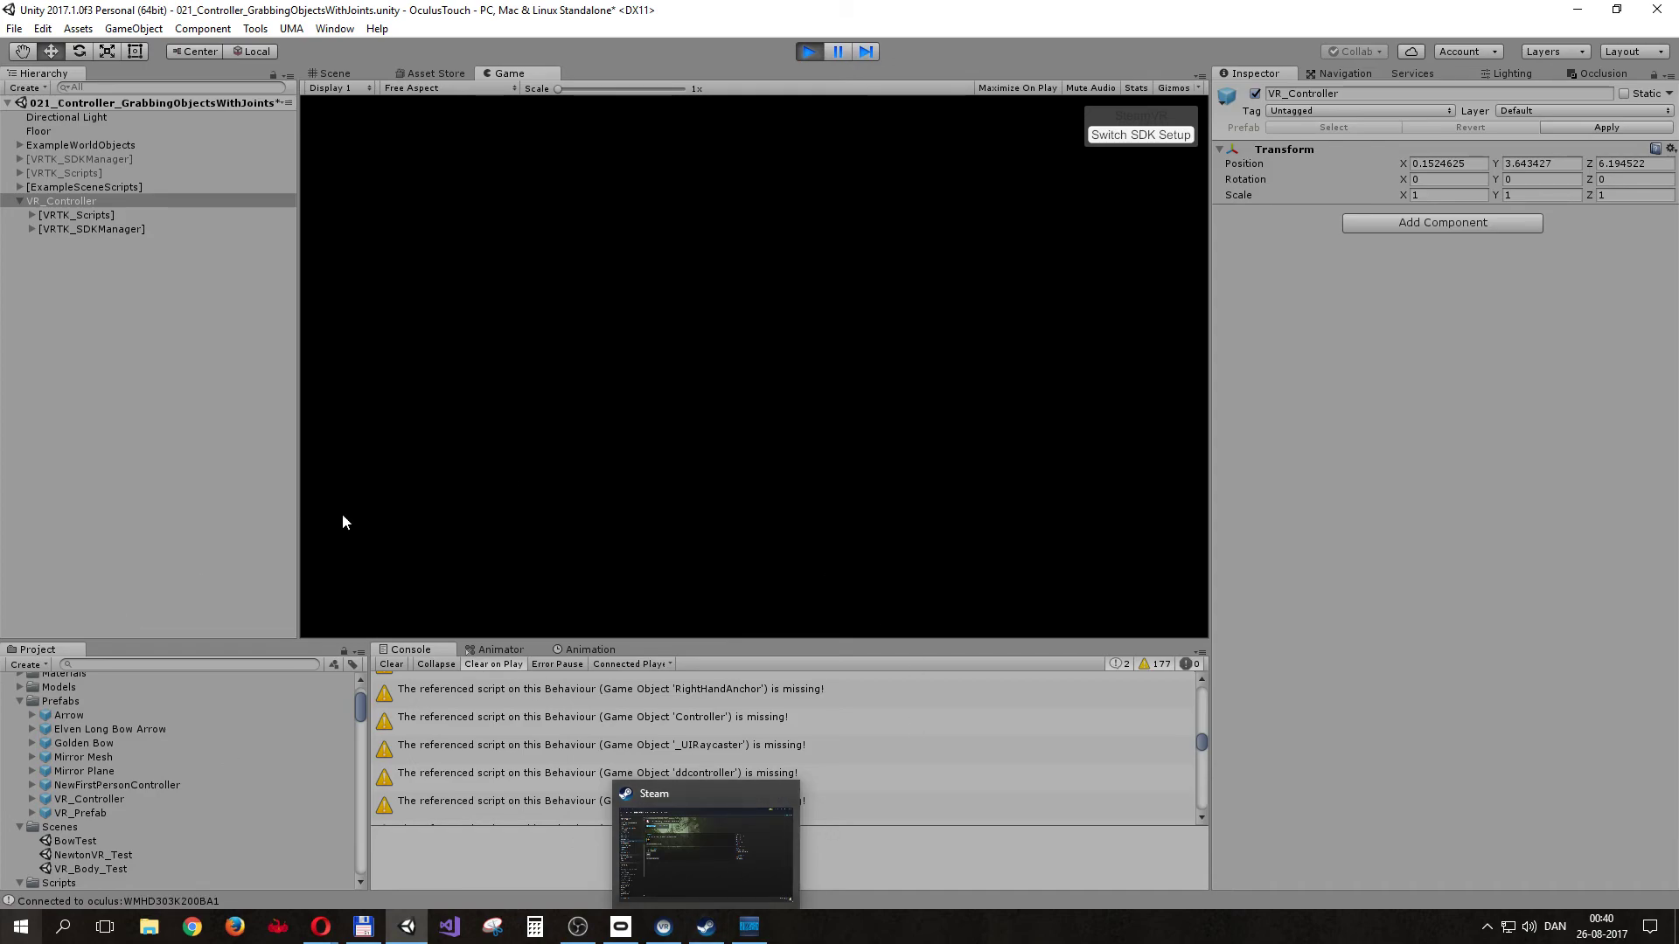
left_click(810, 51)
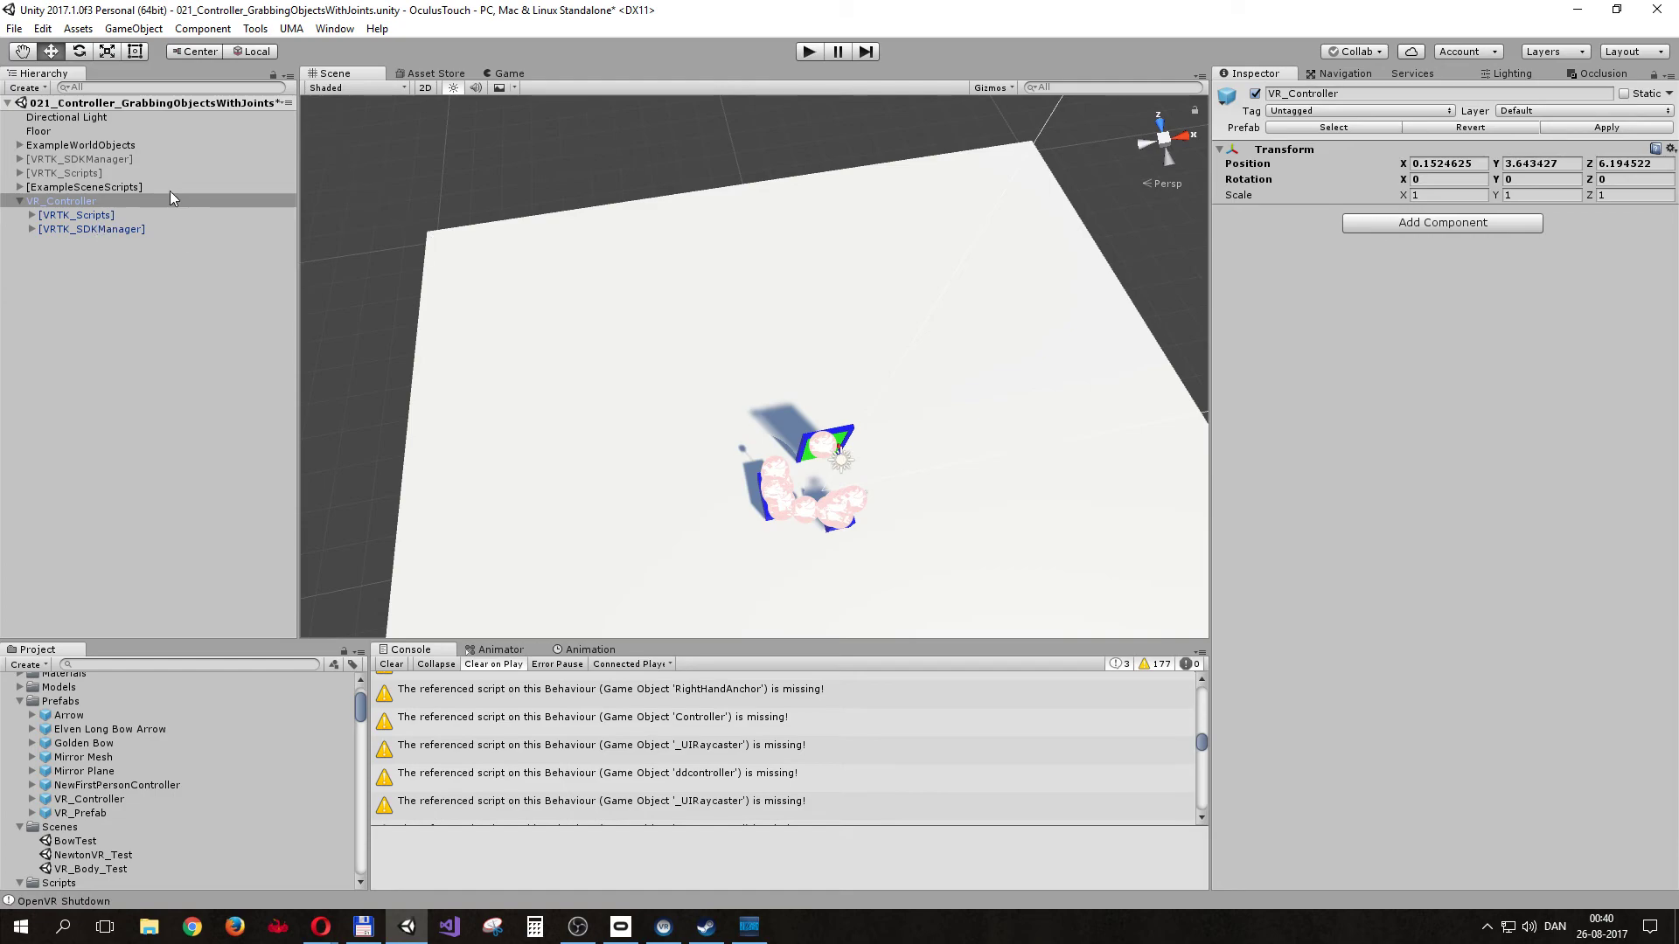
Step: Examine where VR_Controller's [VRTK_Scripts] and [VRTK_SDKManager] sit in the scene relative to the Floor object
double_click(95, 216)
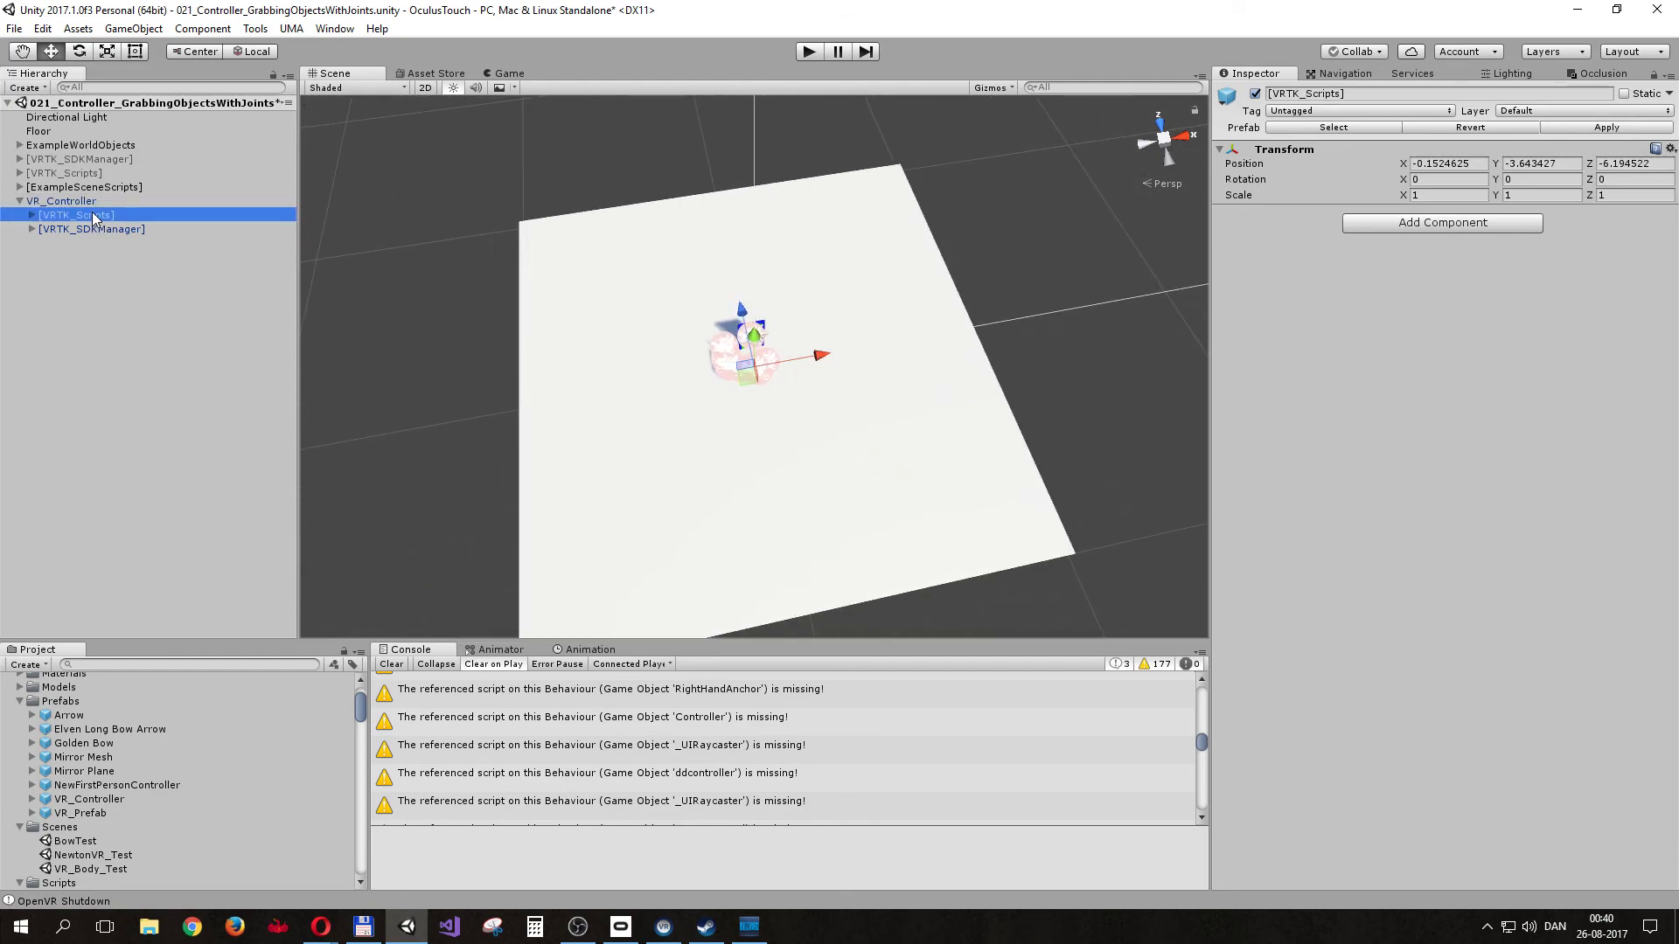
left_click(91, 228)
double_click(91, 228)
scroll(736, 406, "up", 5)
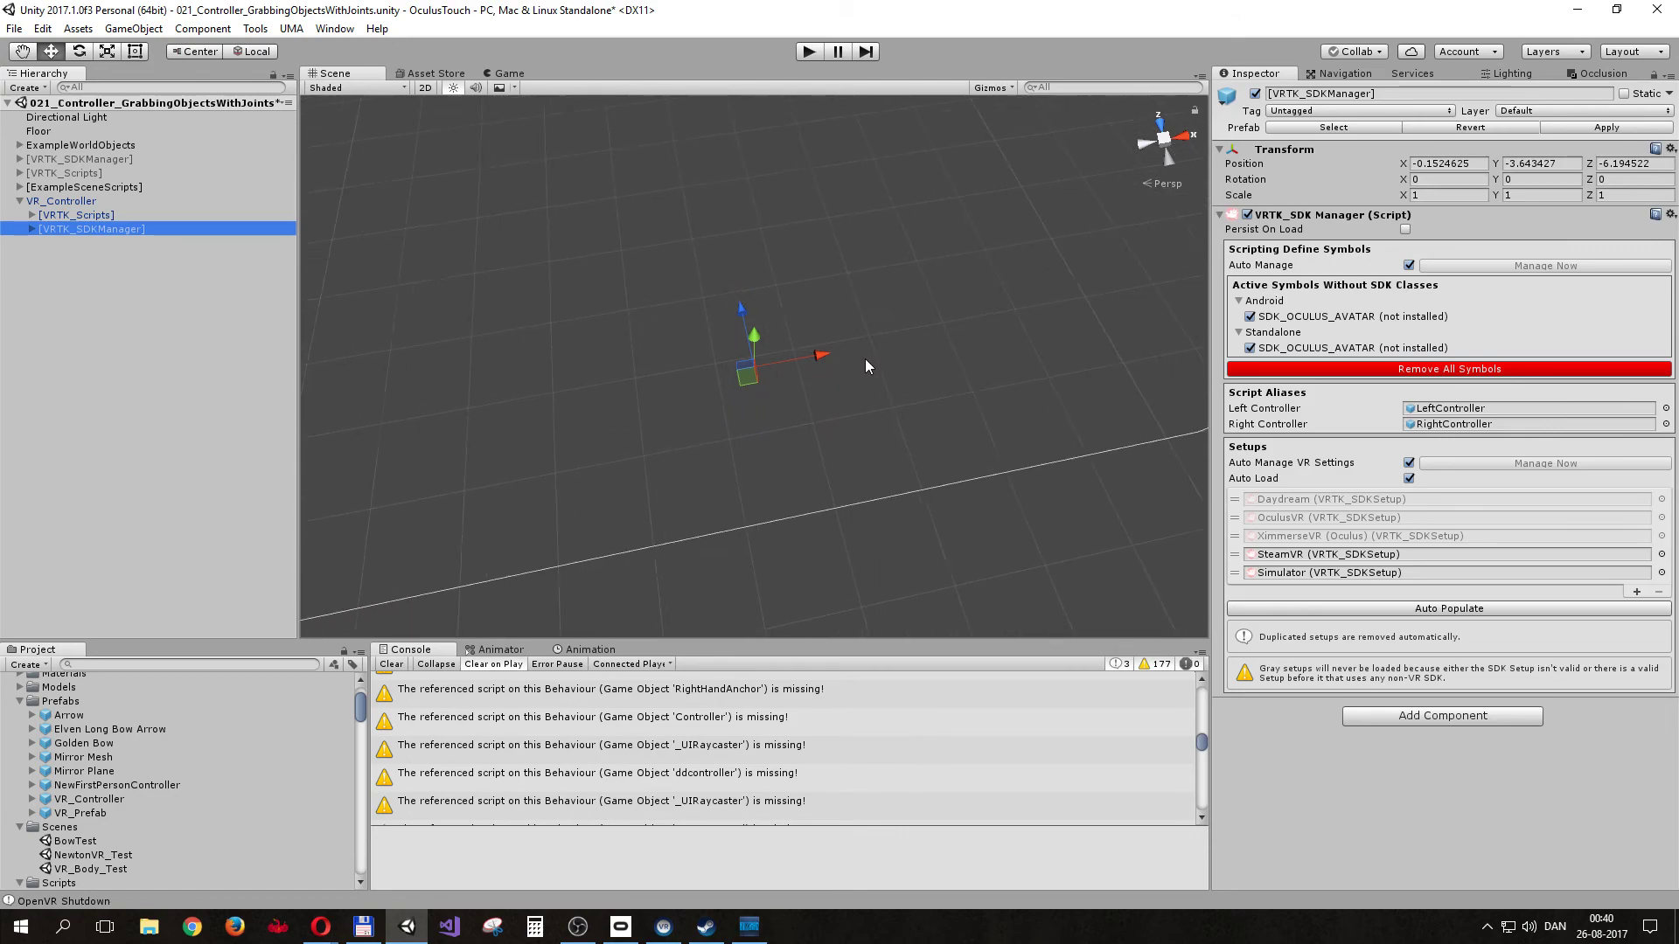
double_click(90, 133)
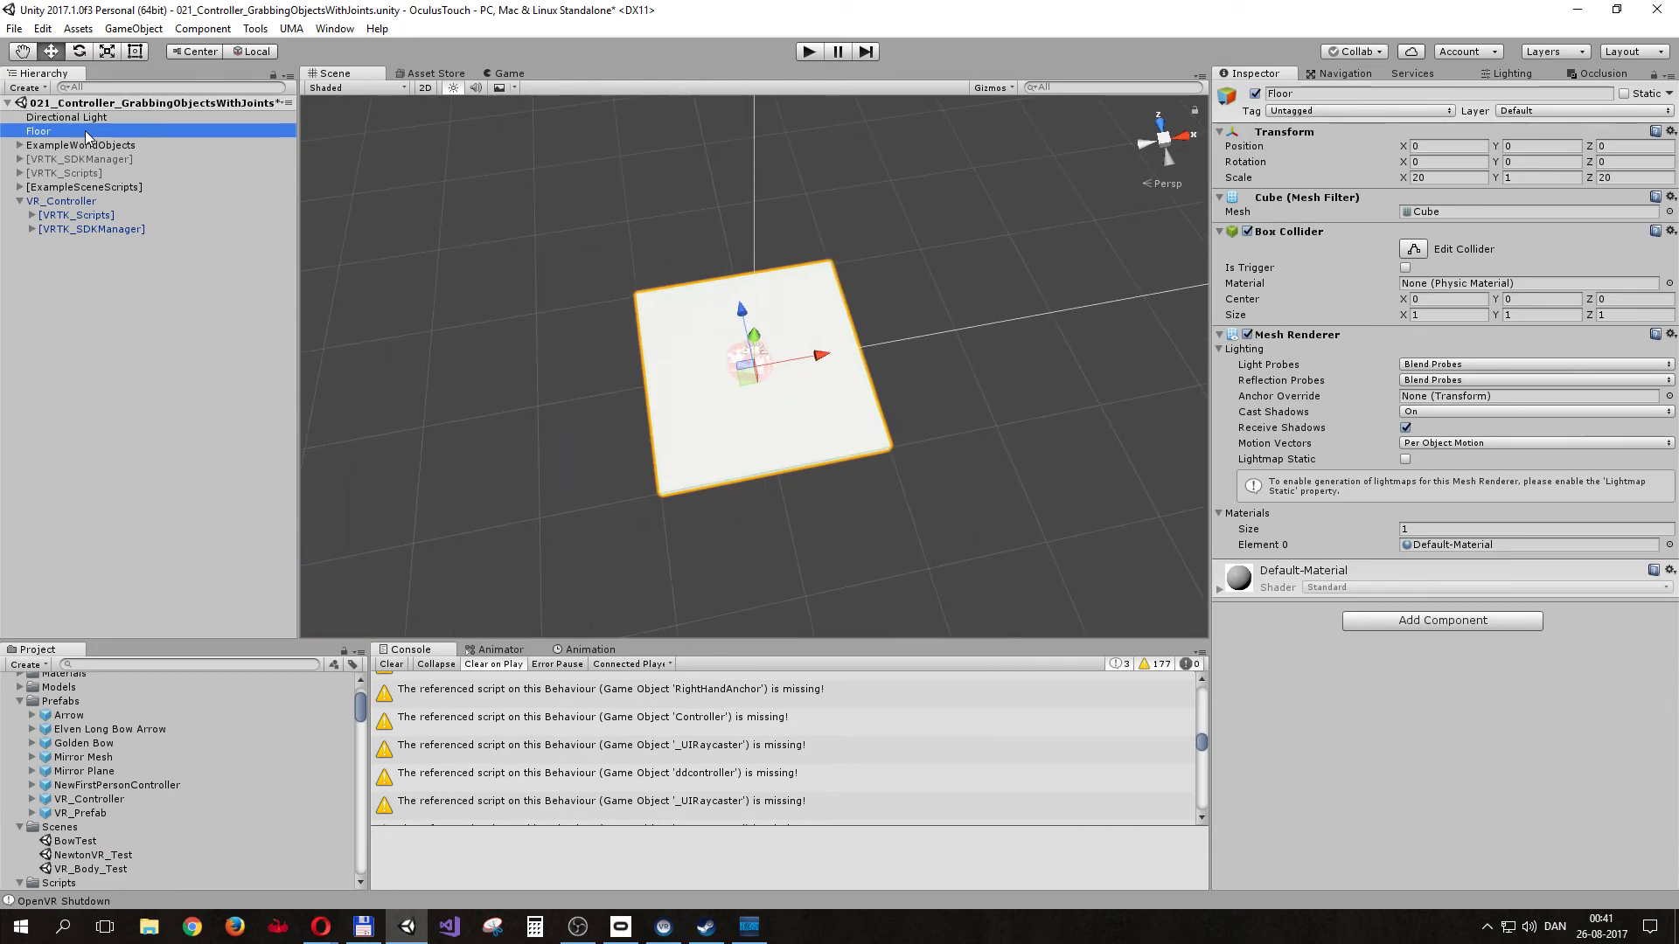
left_click(87, 230)
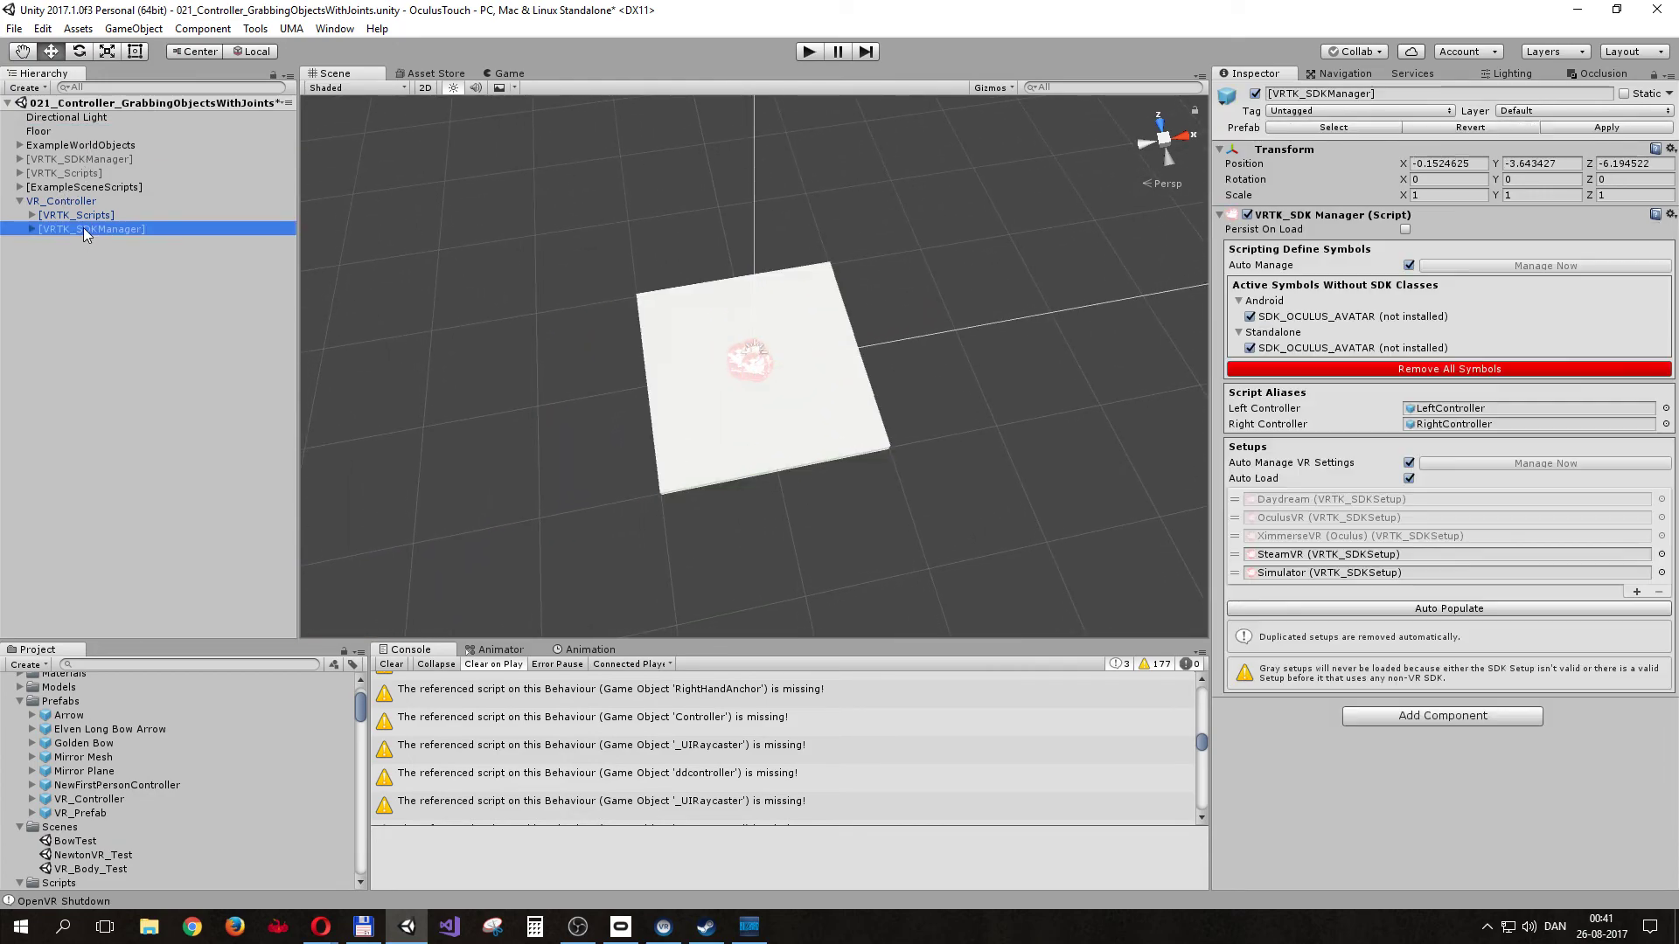
scroll(1032, 358, "down", 3)
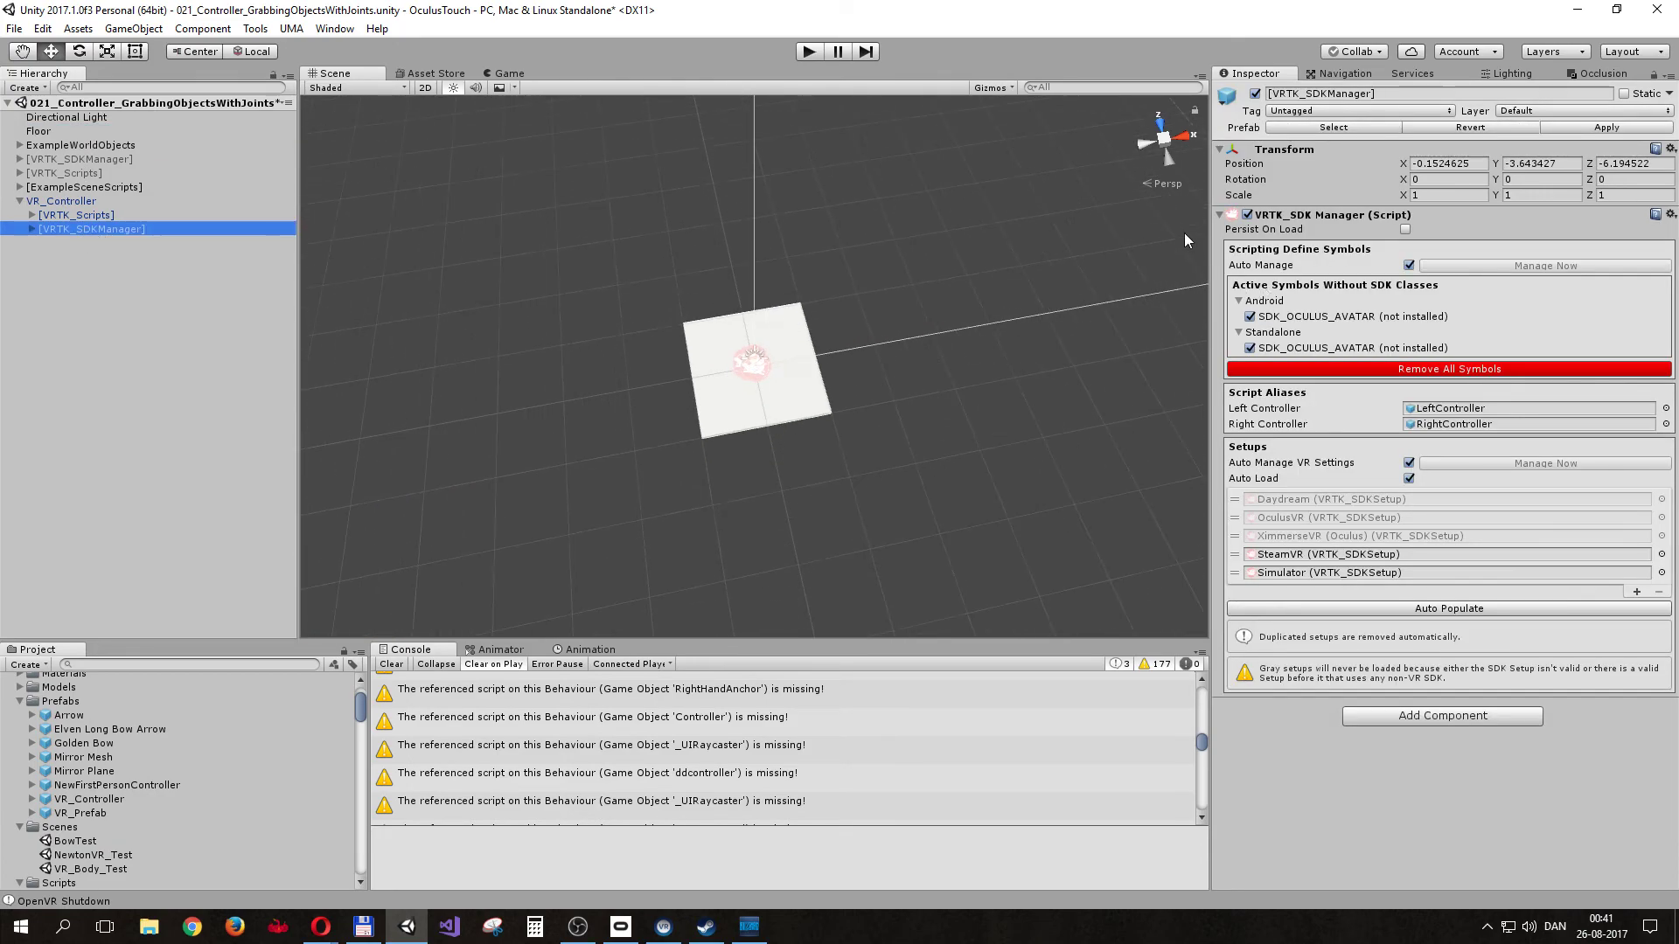
left_click(1466, 163)
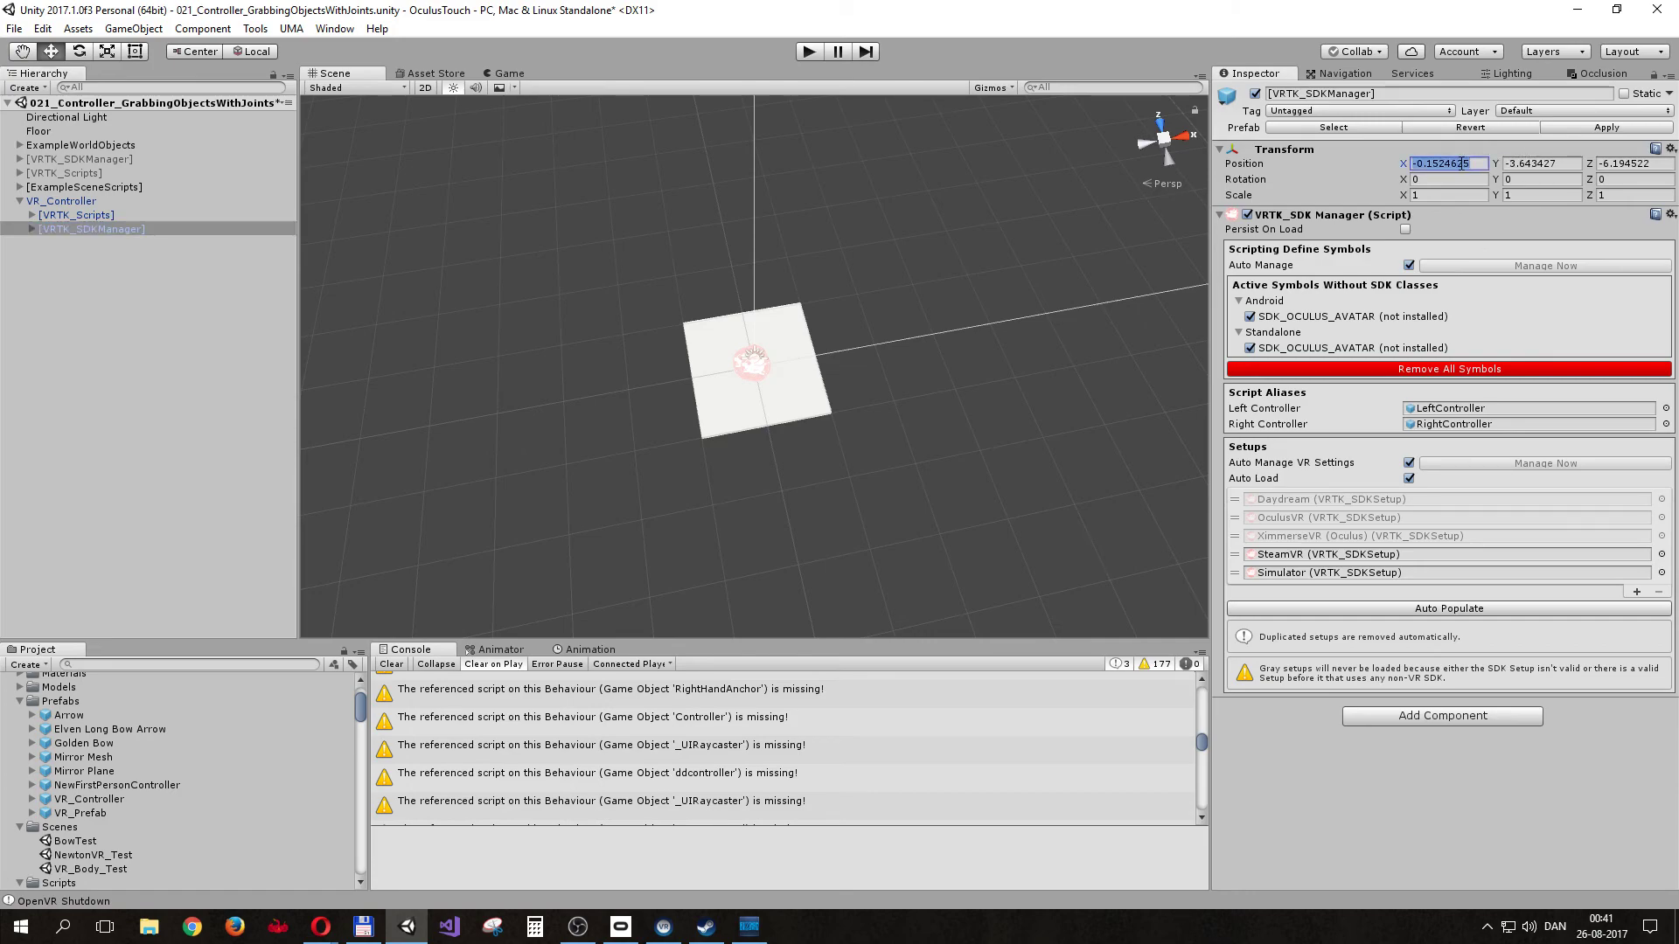
Step: Expand SDKSetups under VR_Controller's [VRTK_SDKManager] and examine the SteamVR setup's placement among the example objects
left_click(38, 229)
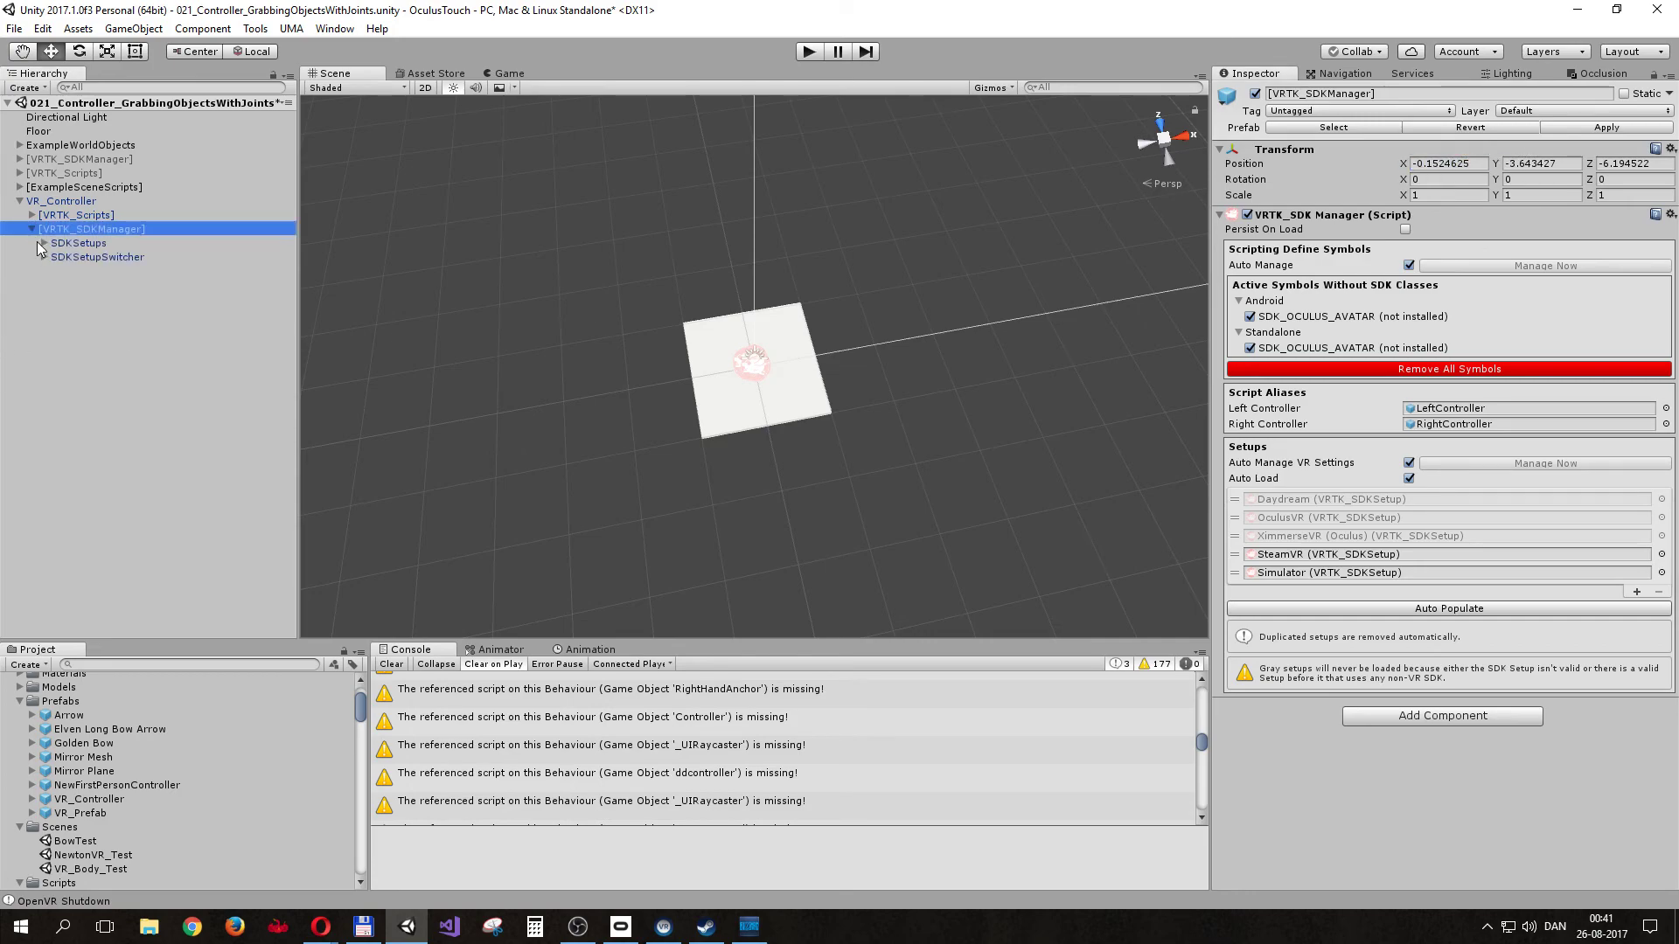
left_click(42, 243)
double_click(98, 298)
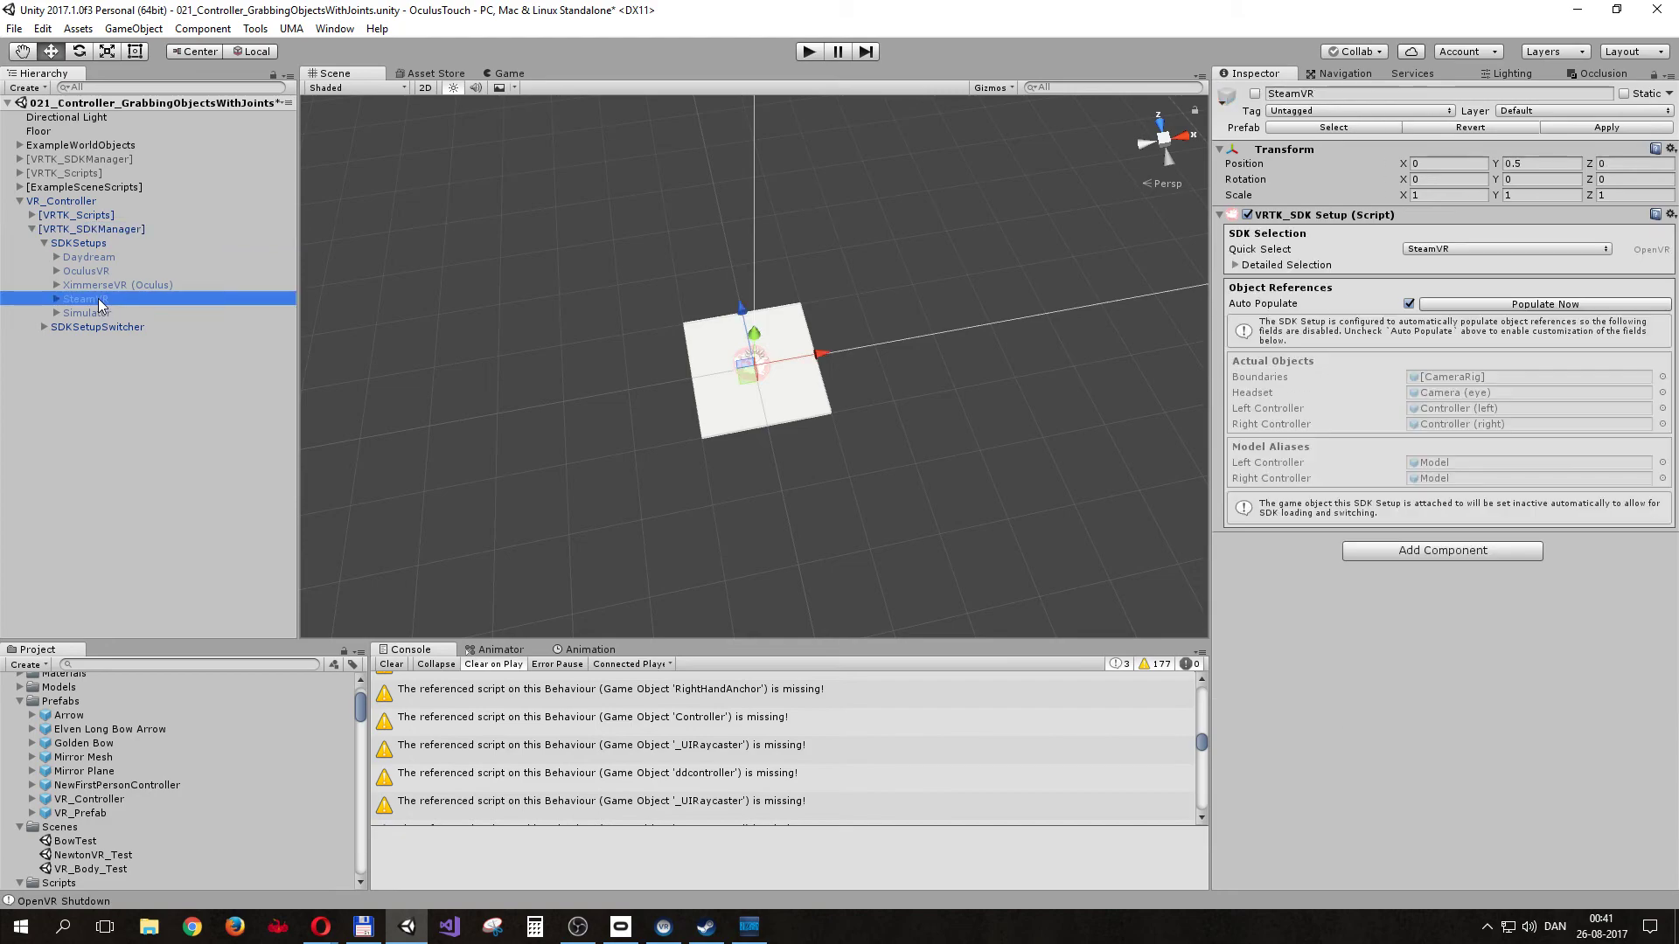
scroll(869, 369, "up", 10)
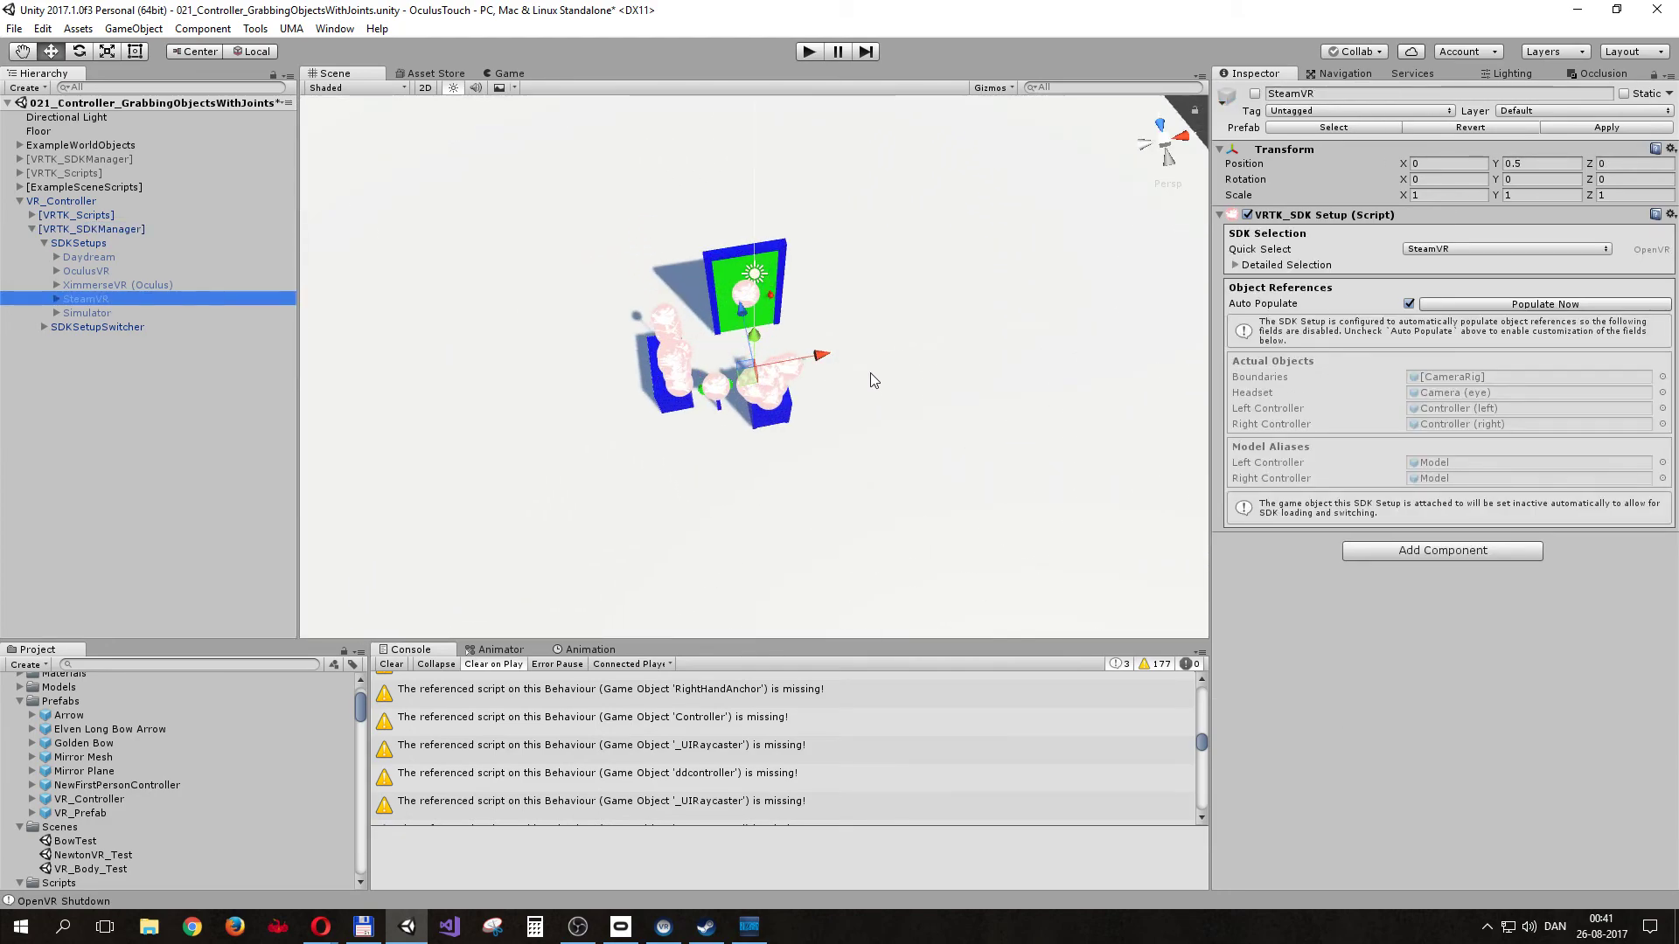
middle_click_drag(953, 395, 736, 394)
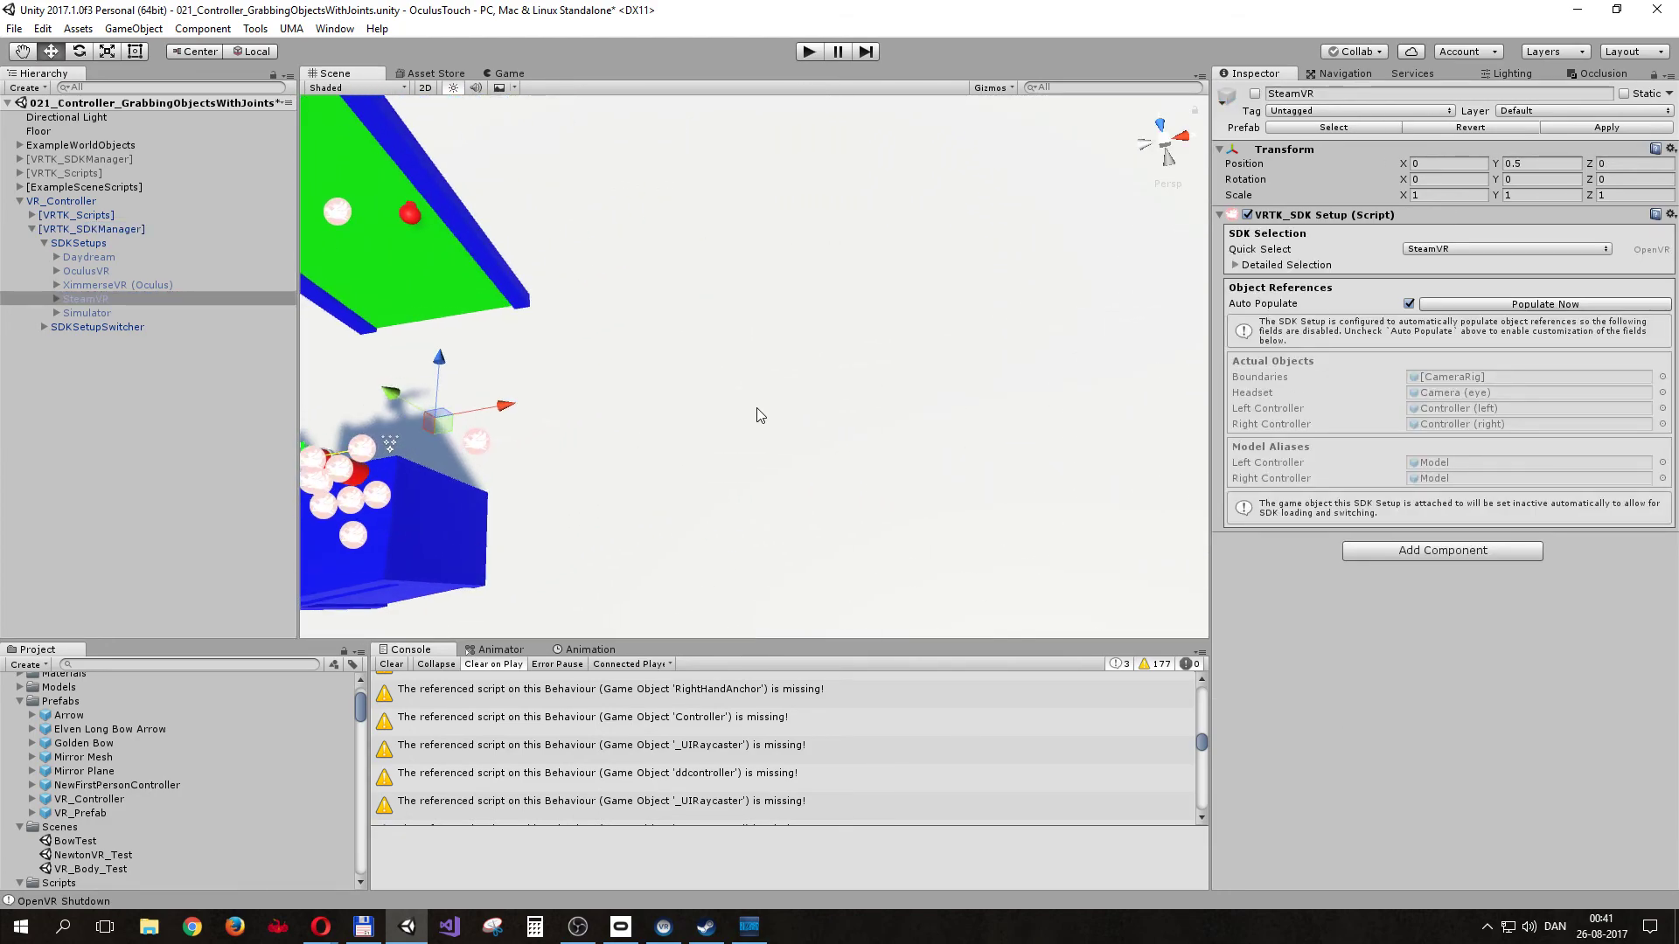
scroll(758, 411, "down", 5)
left_click_drag(757, 411, 338, 370, "alt")
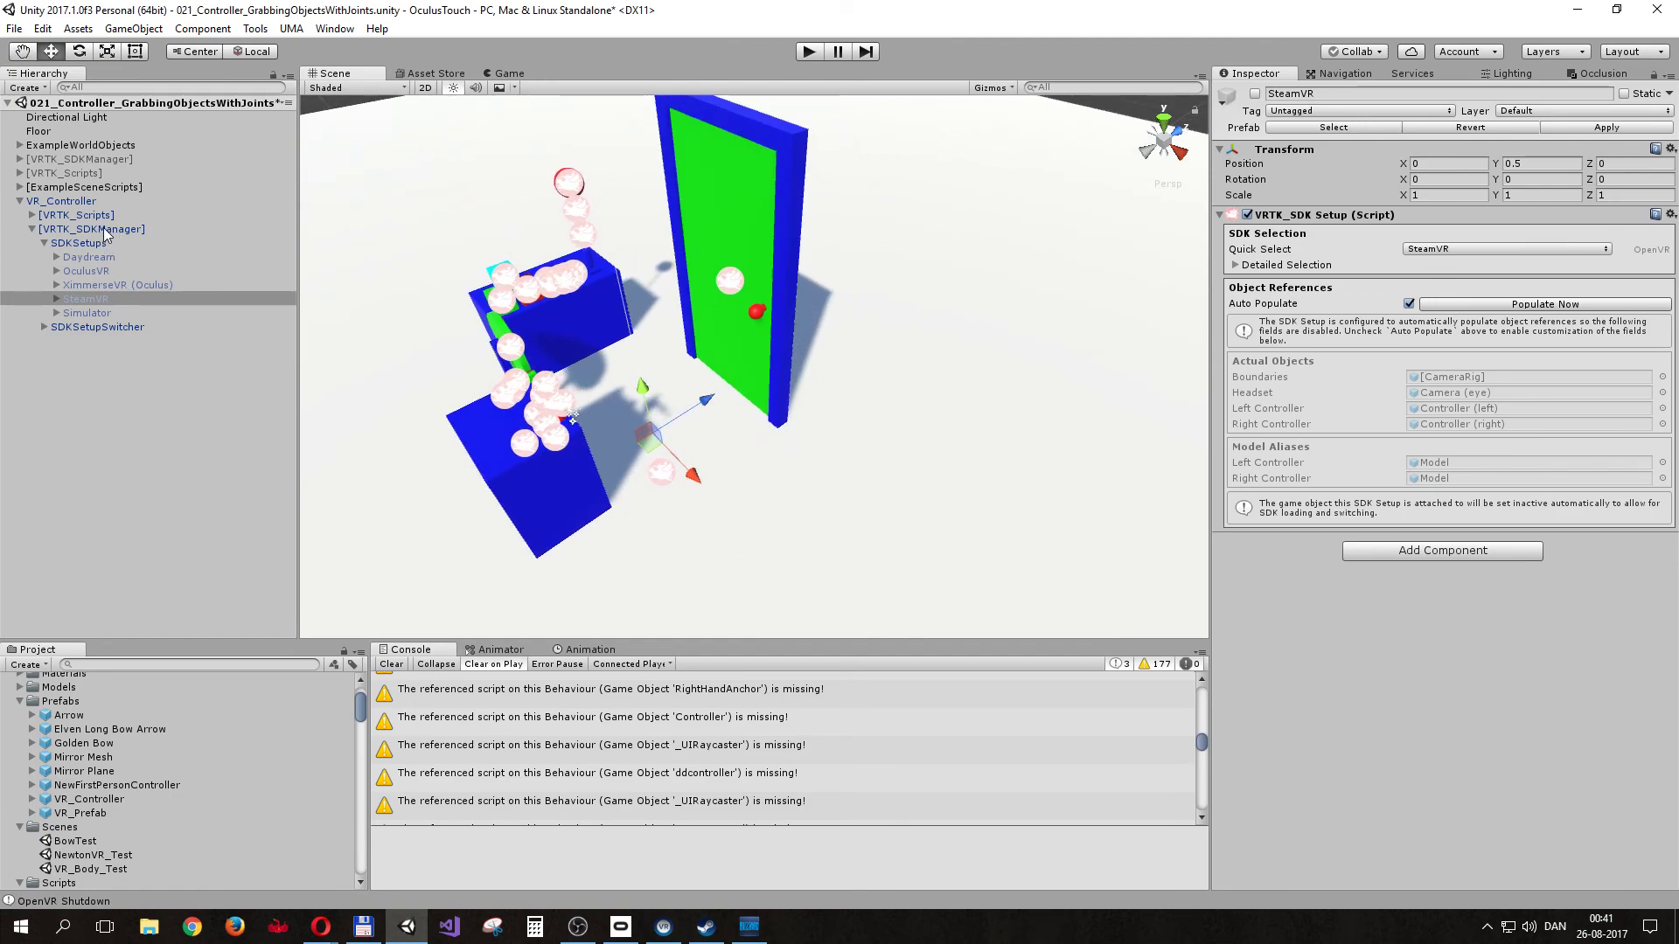
Step: Delete the deactivated [VRTK_SDKManager] and [VRTK_Scripts] objects from the scene root
left_click(96, 159)
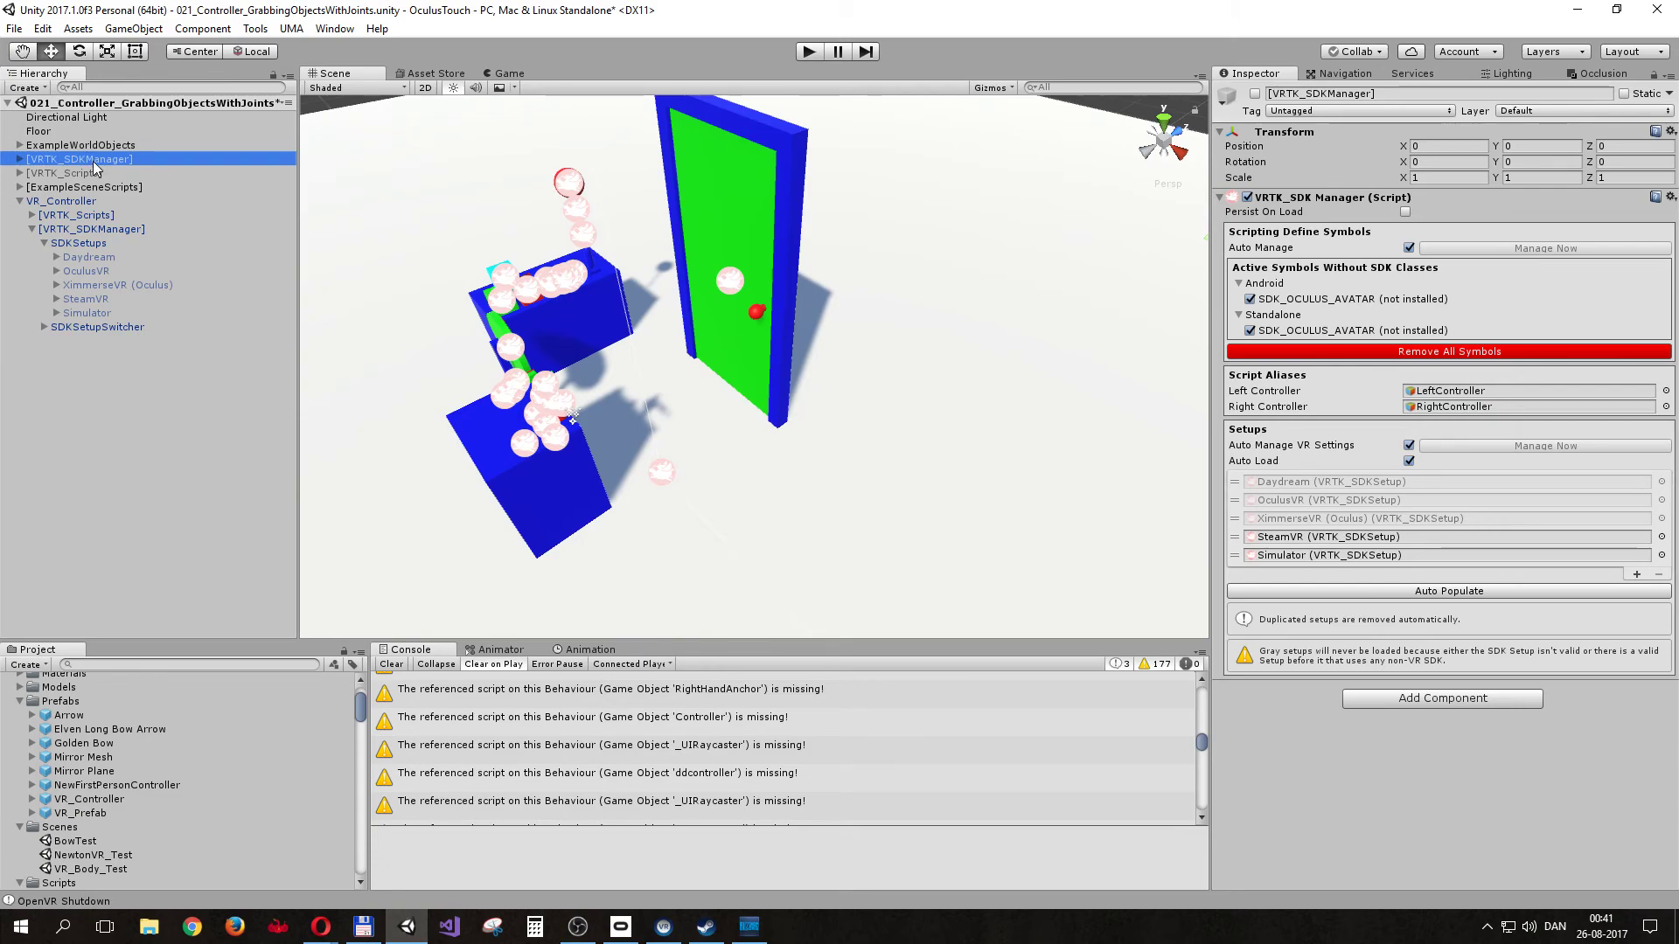
left_click(97, 172, "ctrl")
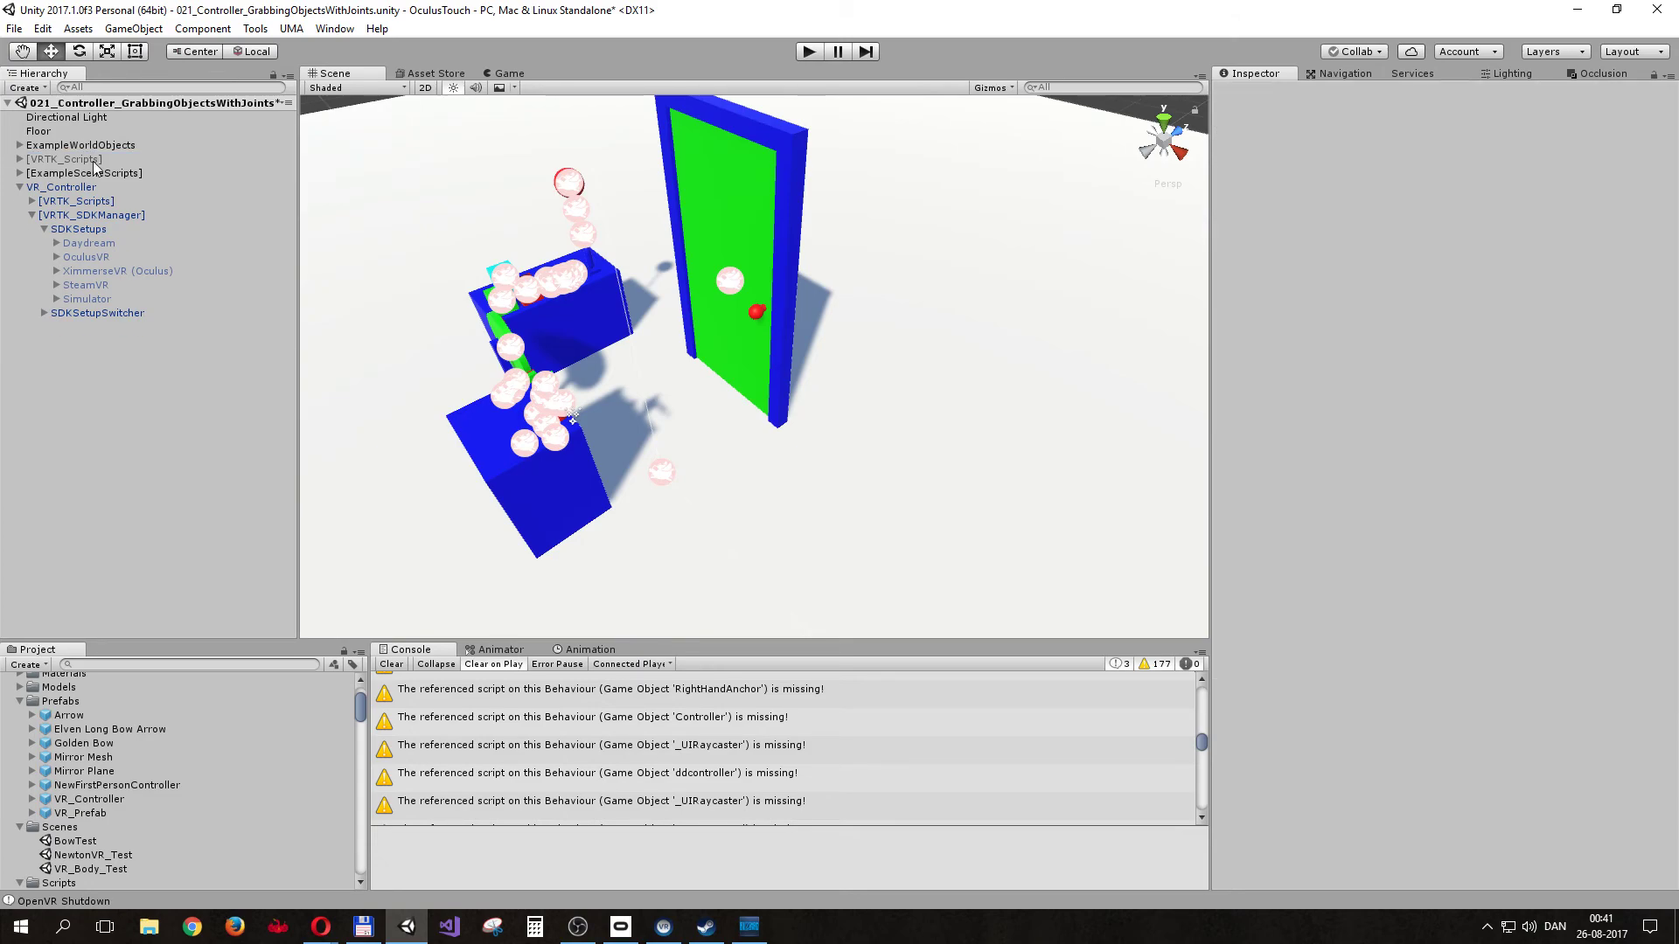
key("Delete")
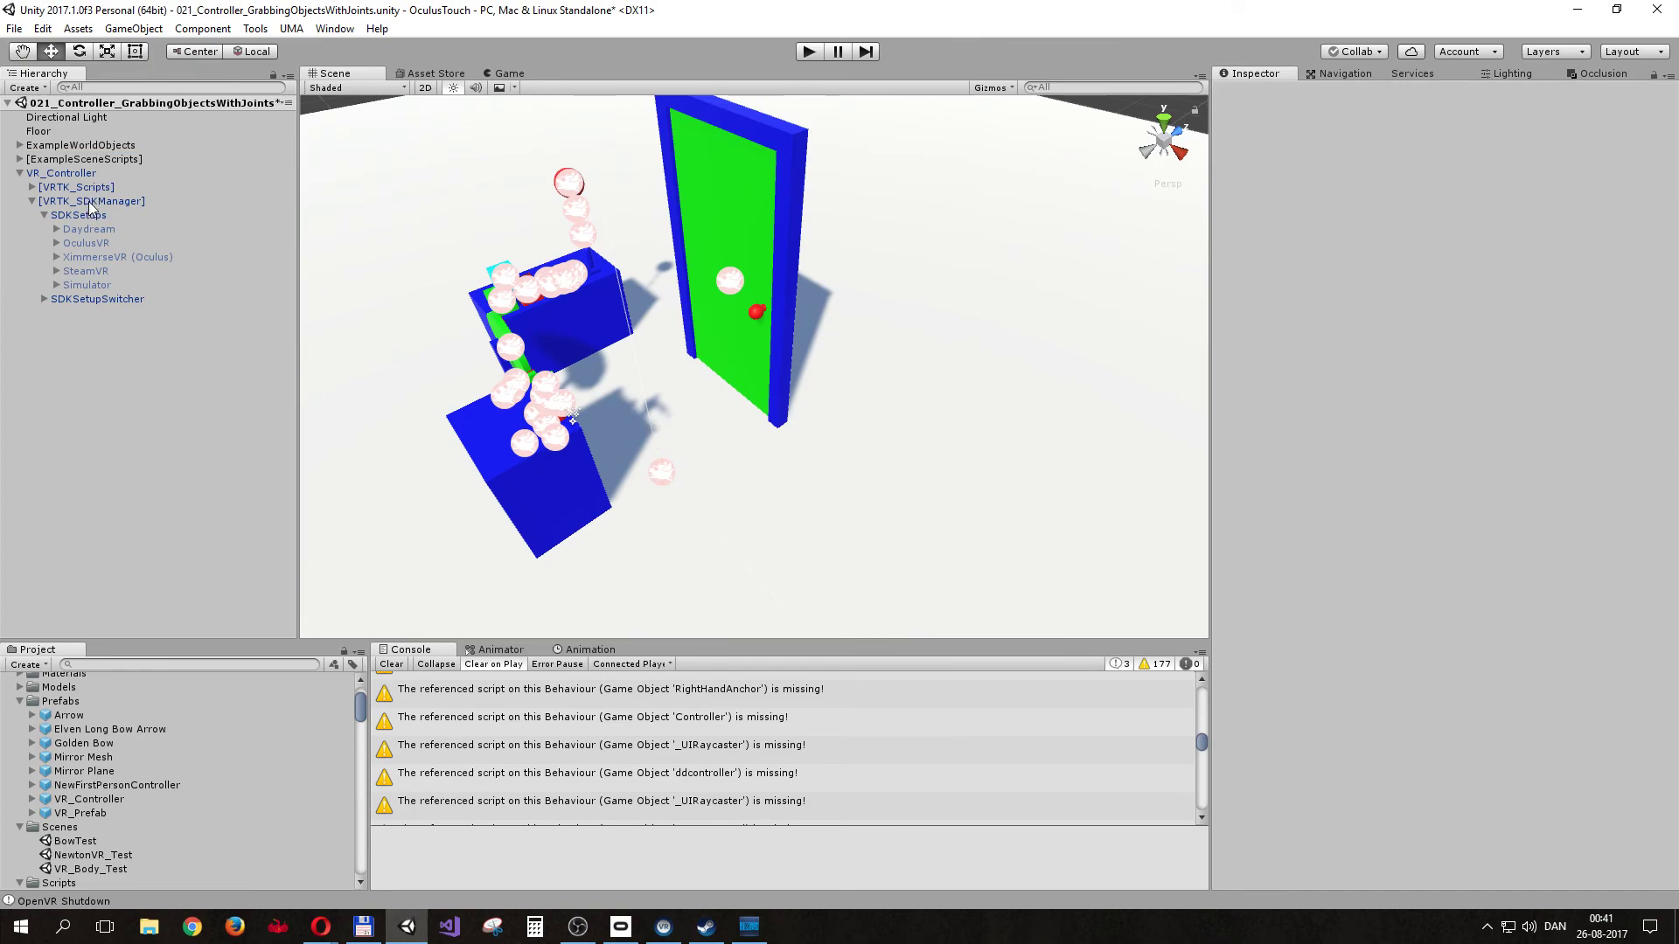
Step: Set the Y position of VR_Controller's [VRTK_SDKManager] to 2.41, frame it in the scene view and run the scene
left_click(90, 205)
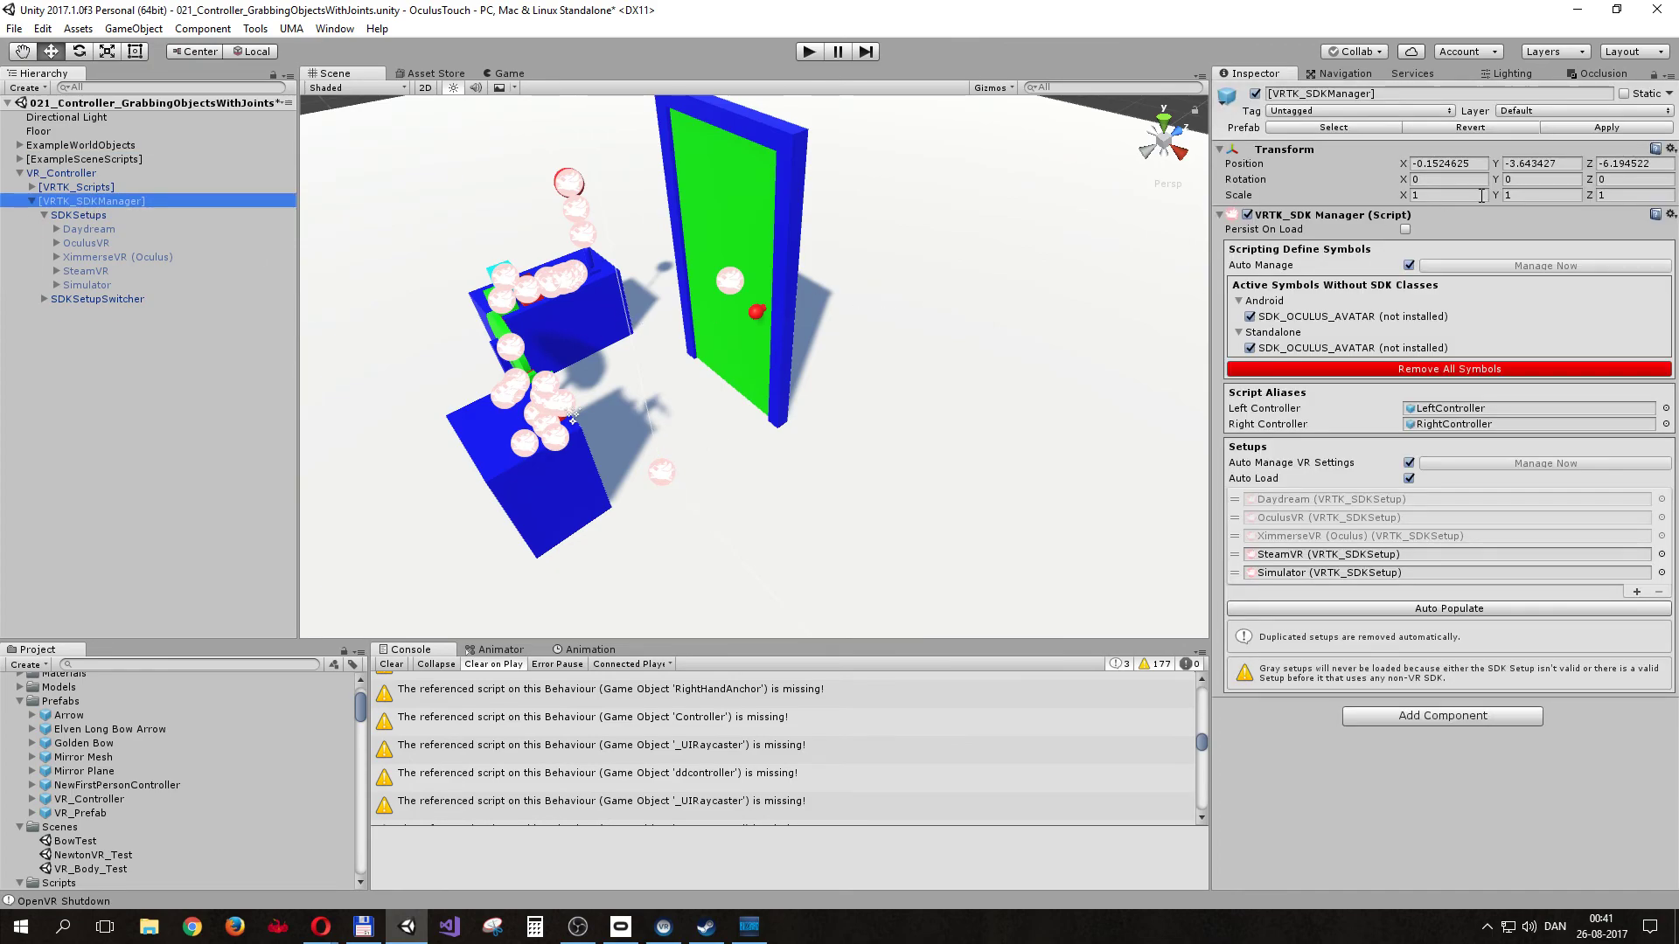
left_click(1510, 163)
type("-1.27")
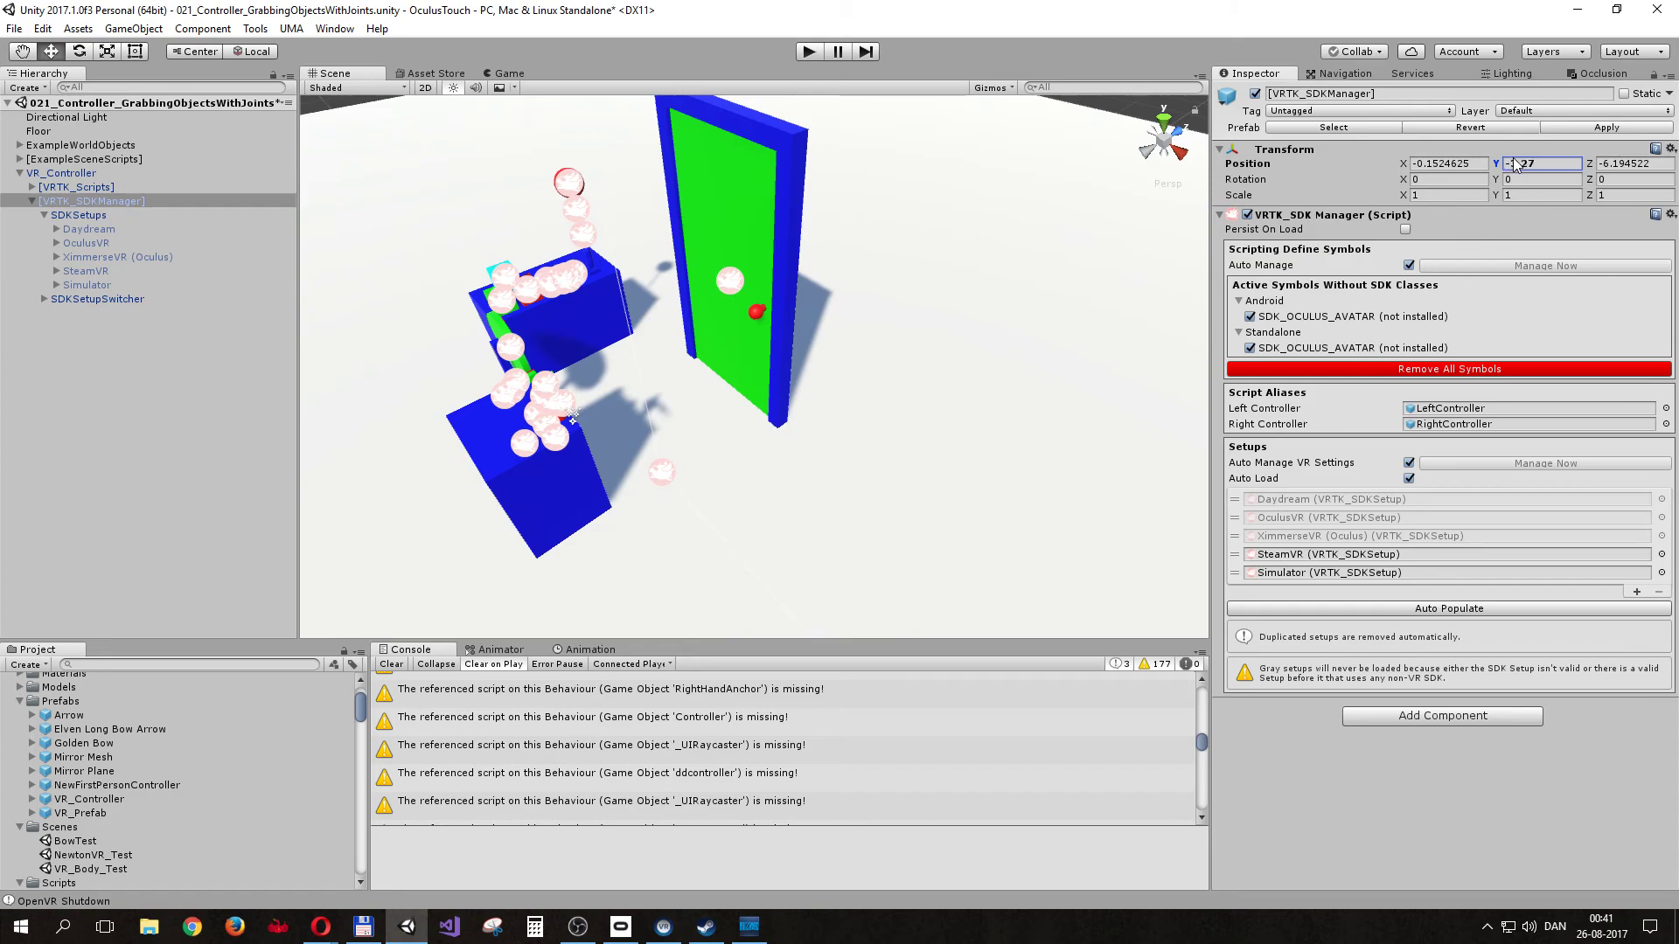
key("BackSpace")
key("BackSpace")
type("1.52")
left_click_drag(1655, 174, 13, 172)
double_click(140, 200)
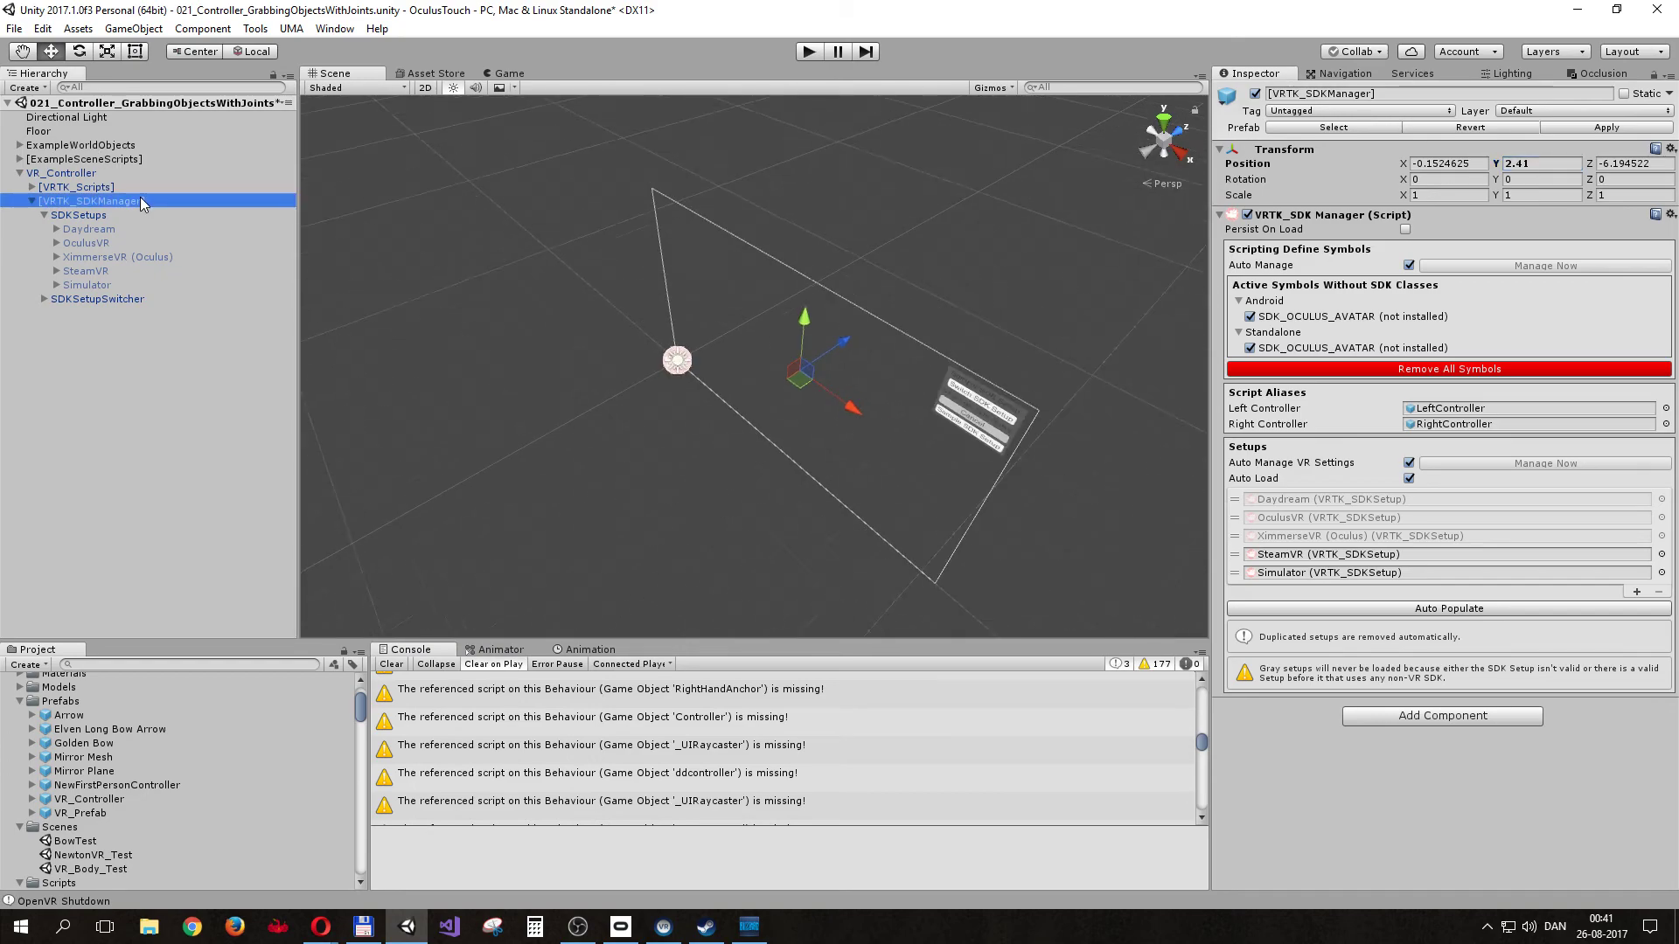
left_click(812, 51)
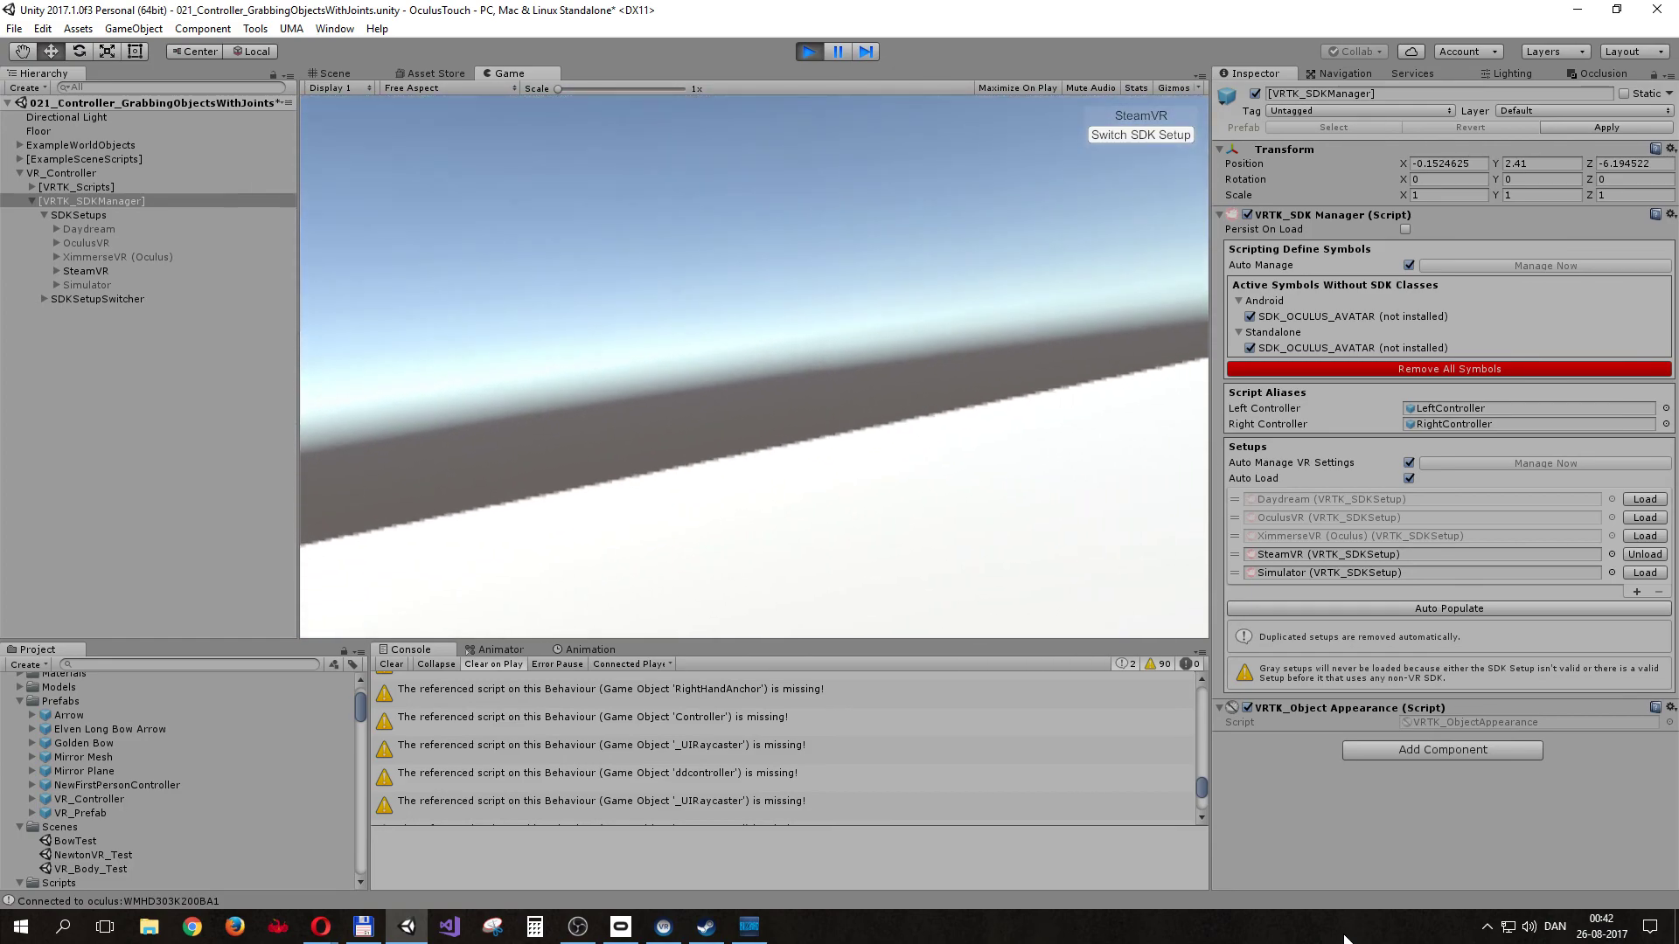
Step: Stop the running scene and open the 013_Controller_UsingAndGrabbingMultipleObjects scene, discarding the changes to the grabbing-with-joints scene
key("ctrl+p")
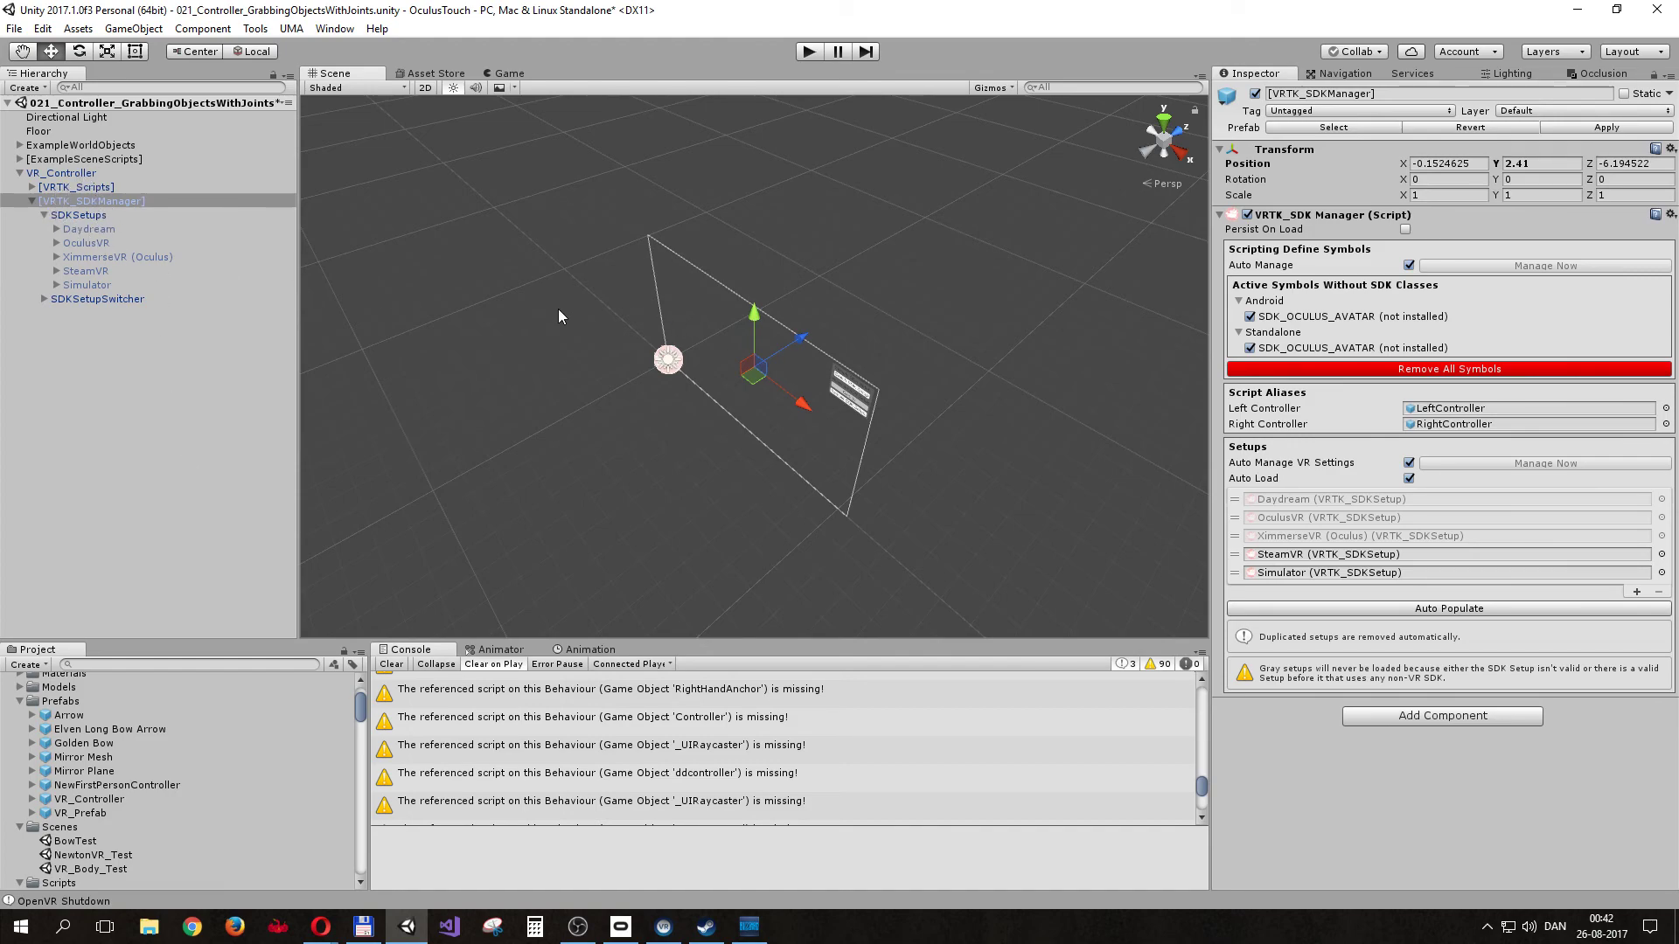
left_click(45, 299)
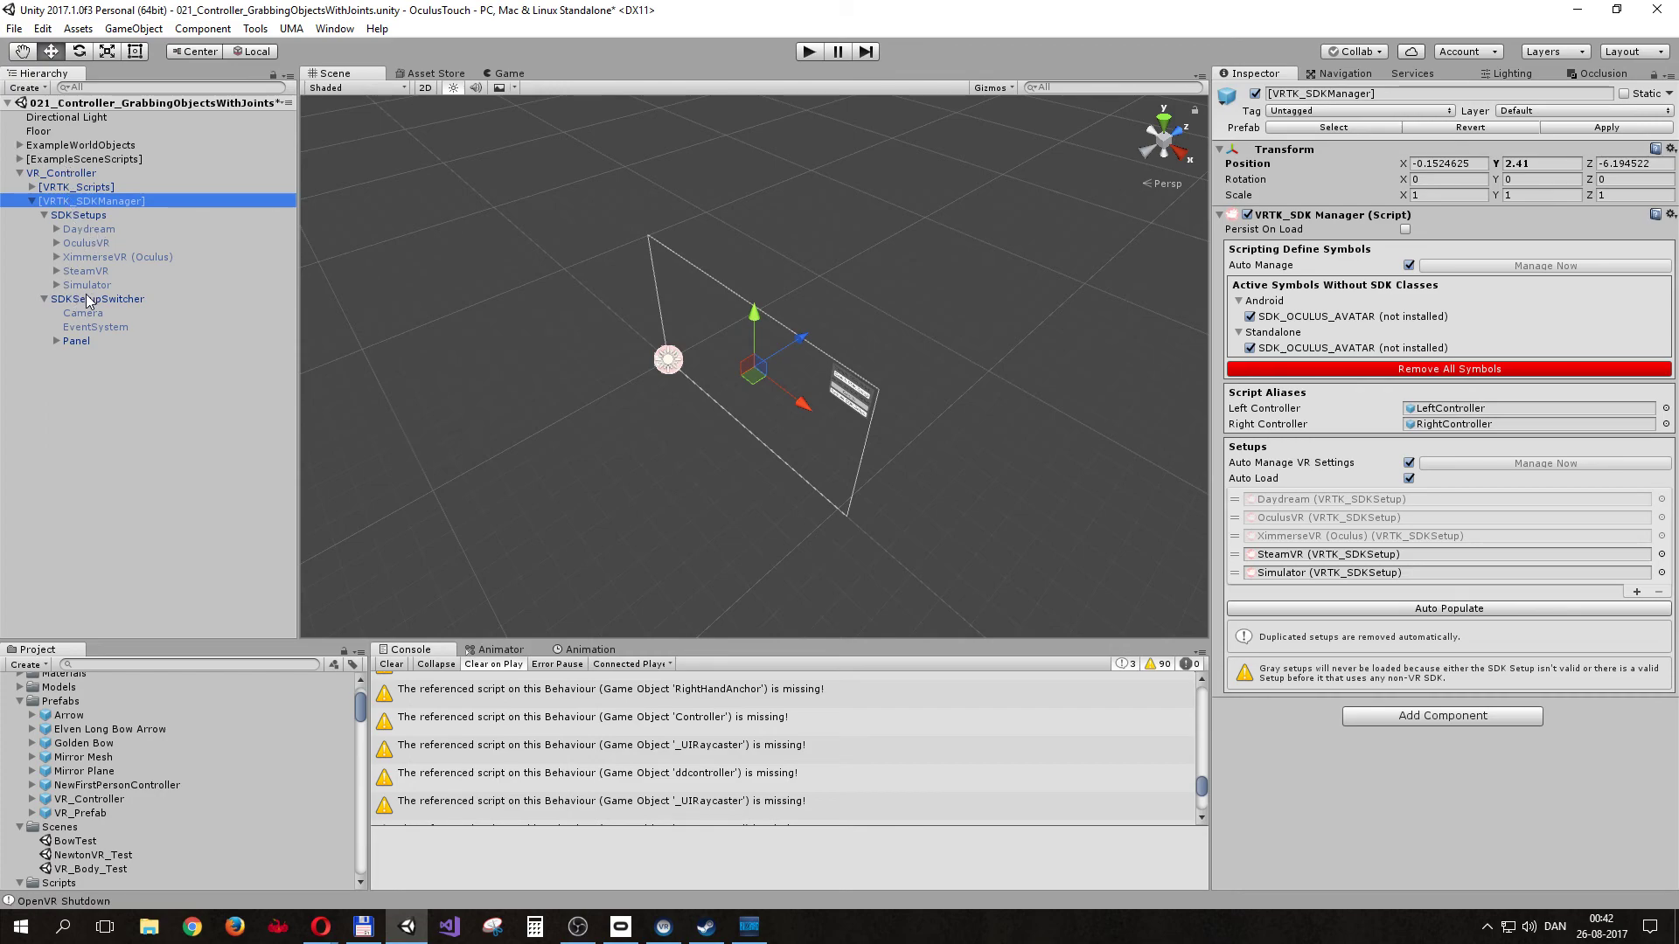
scroll(92, 793, "up", 2)
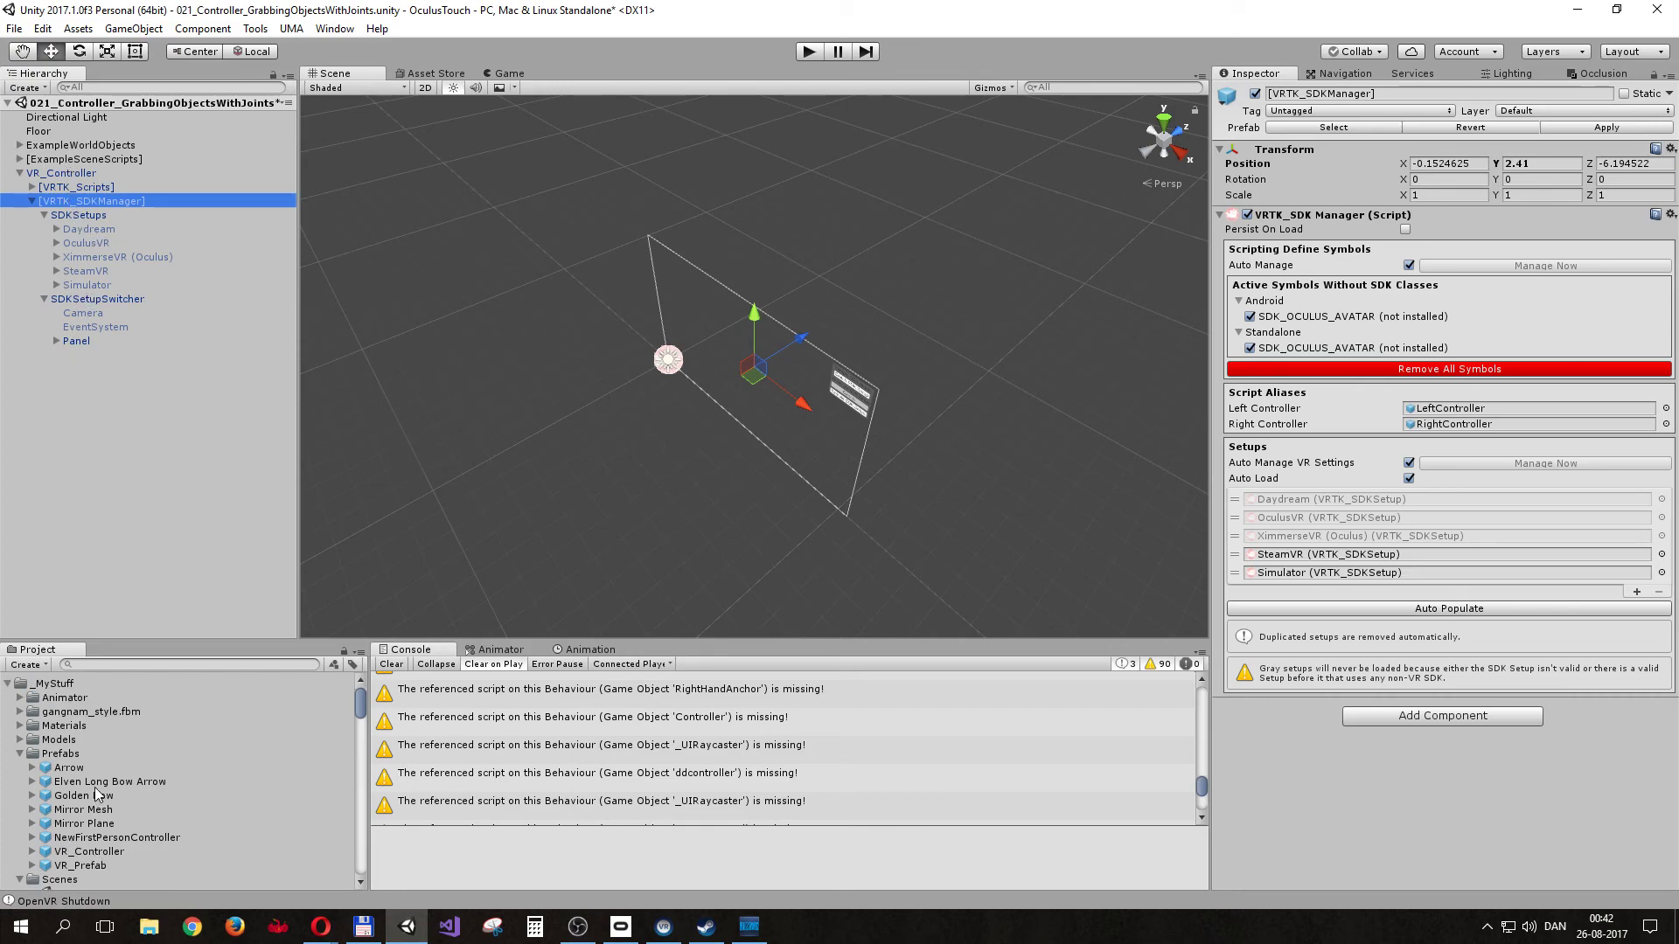
scroll(135, 757, "down", 10)
scroll(135, 753, "down", 5)
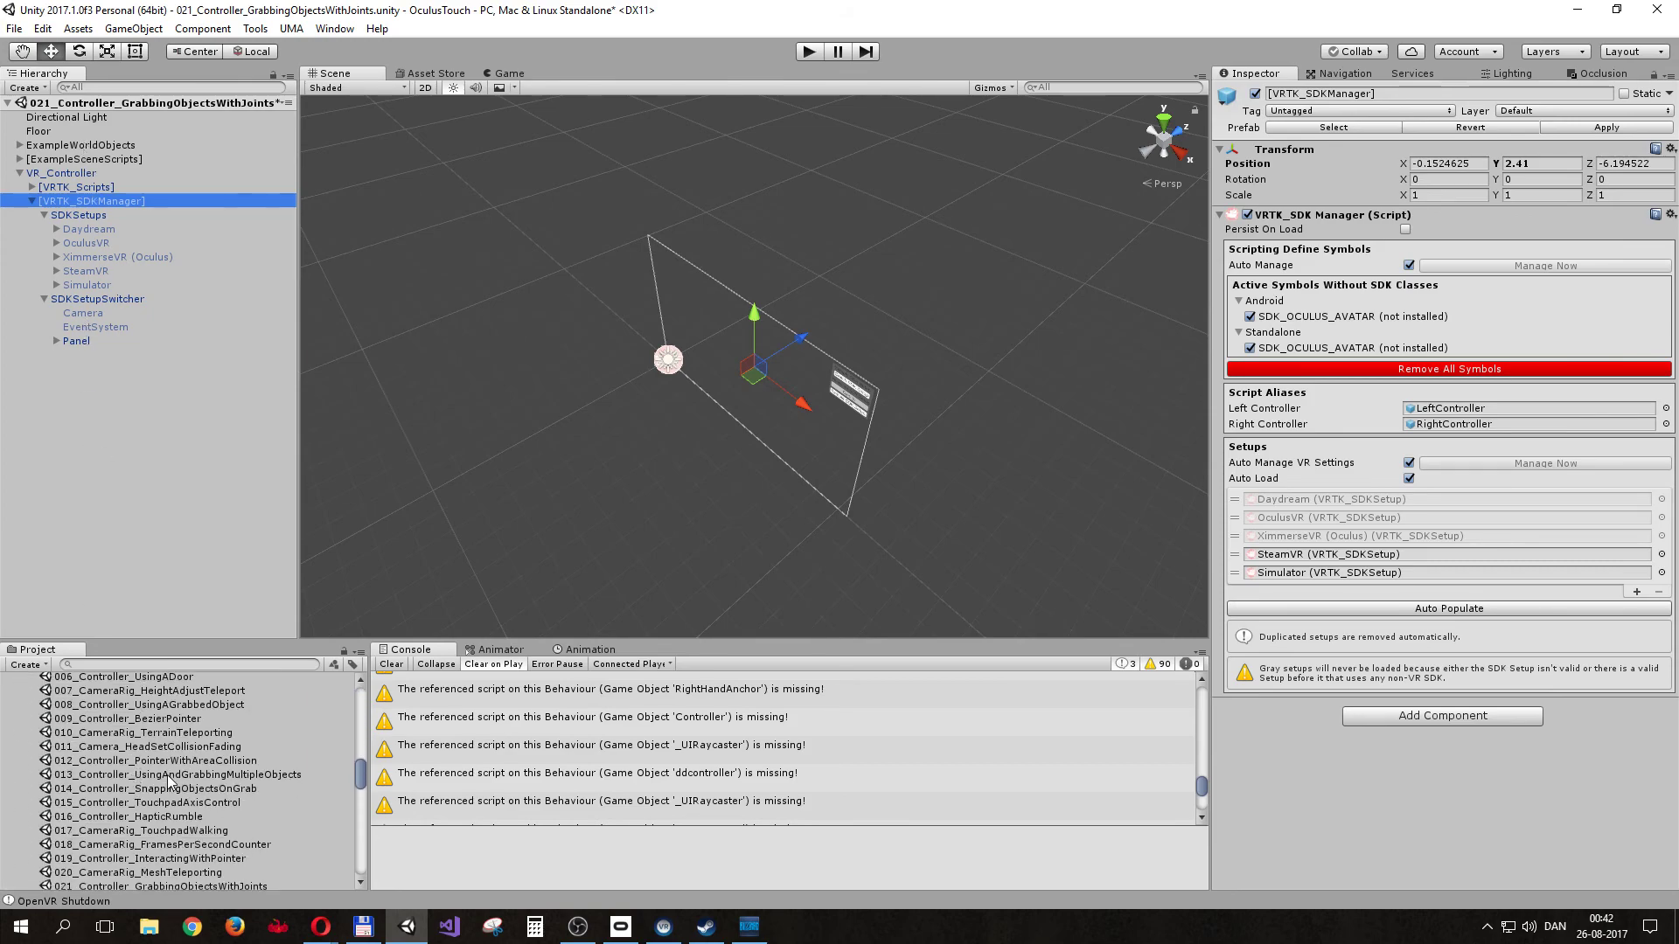
double_click(166, 775)
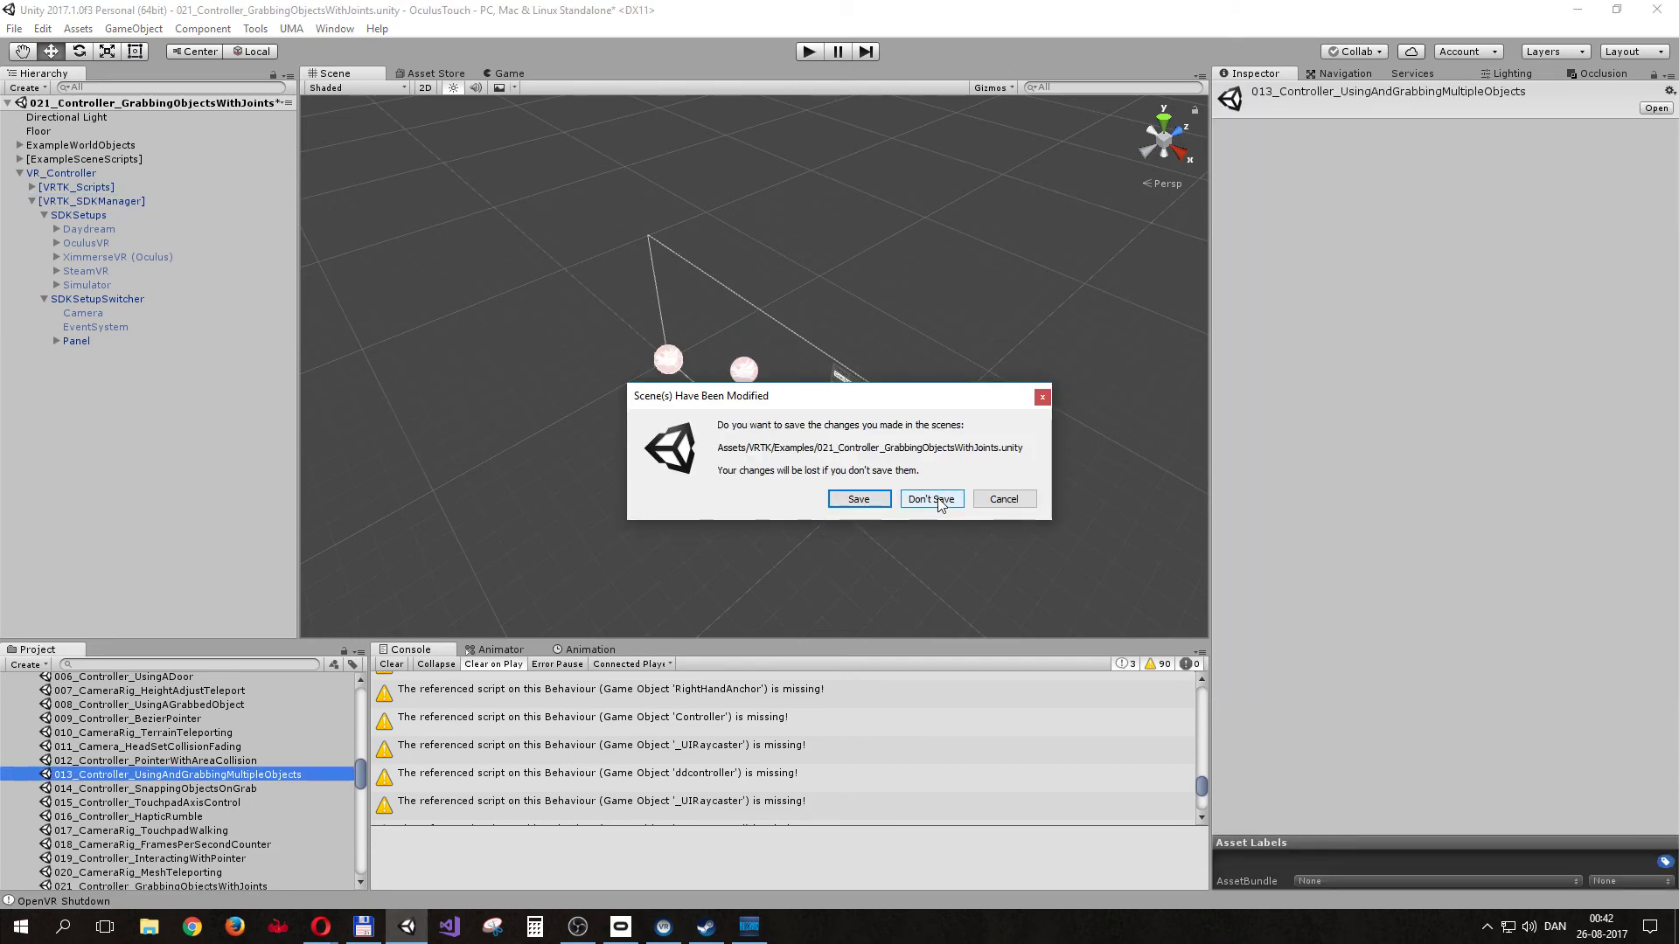
left_click(936, 503)
Step: Open the 017_CameraRig_TouchpadWalking scene additively alongside the 013_Controller_UsingAndGrabbingMultipleObjects scene
scroll(145, 735, "up", 10)
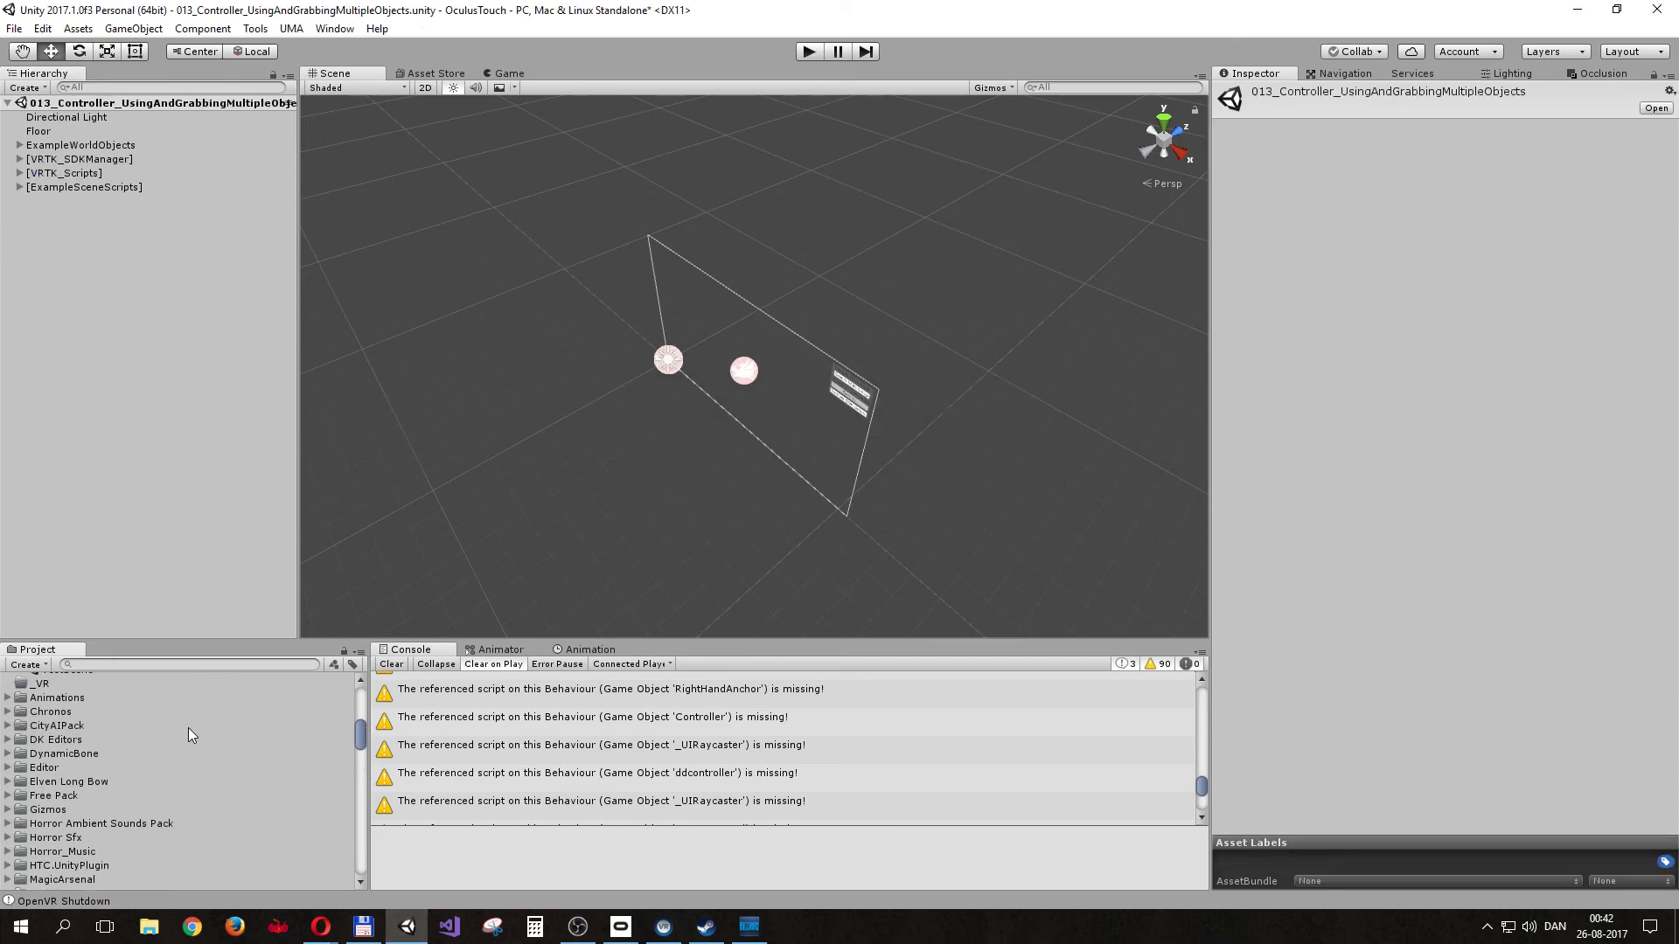
scroll(112, 800, "down", 2)
scroll(110, 759, "down", 8)
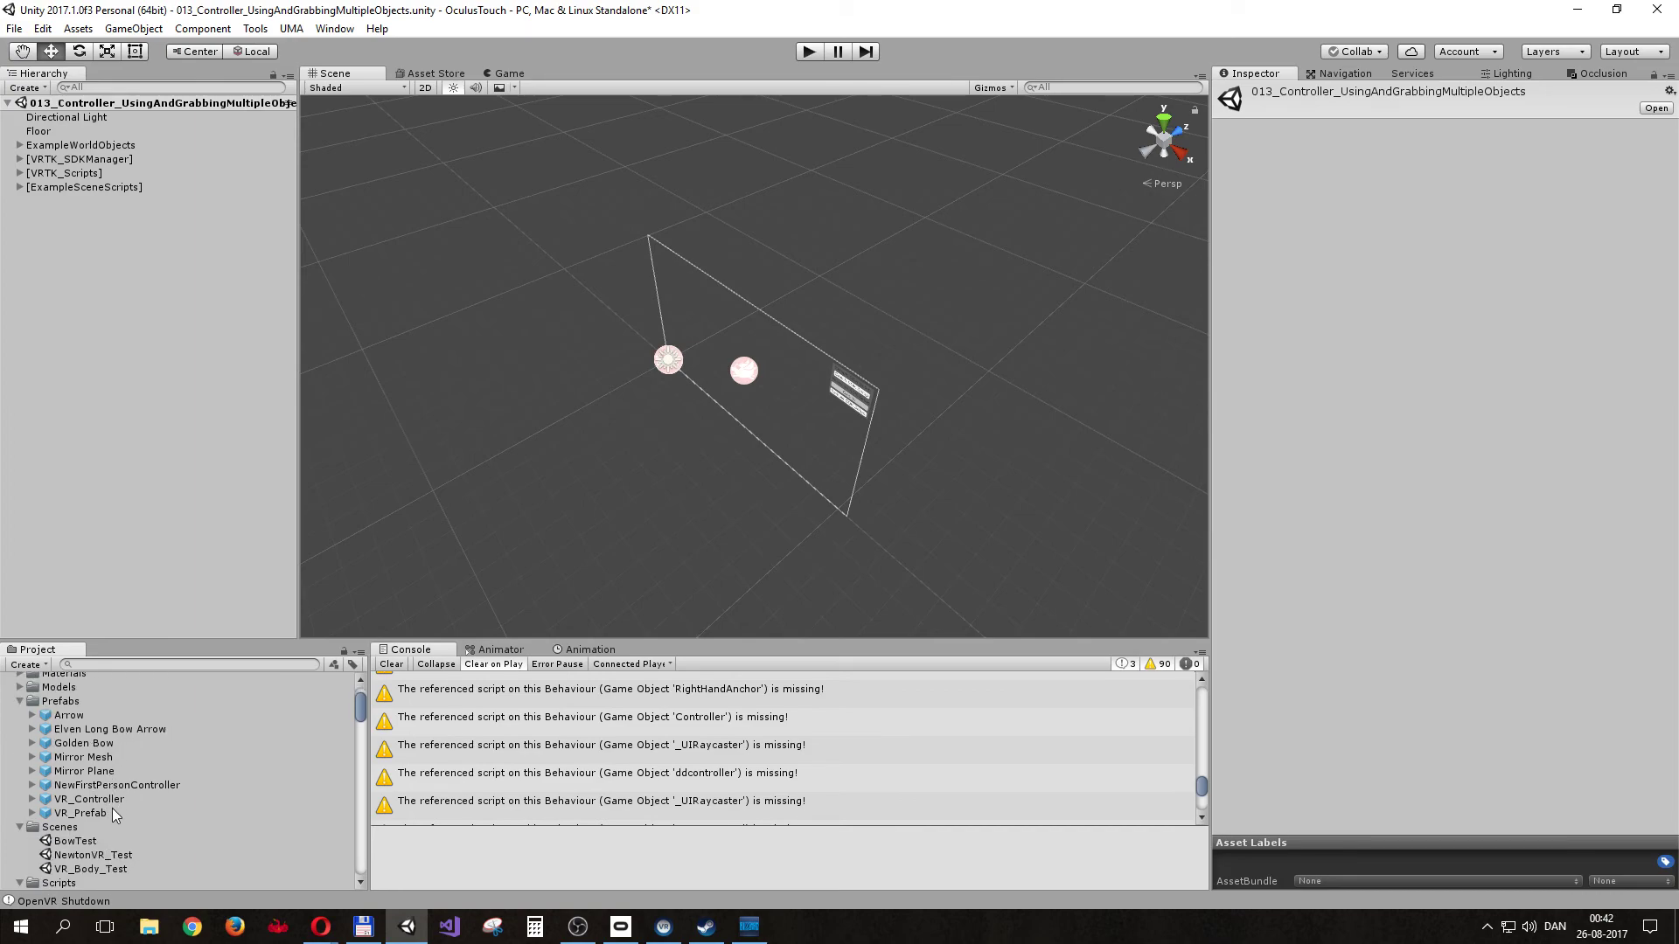
scroll(132, 787, "down", 15)
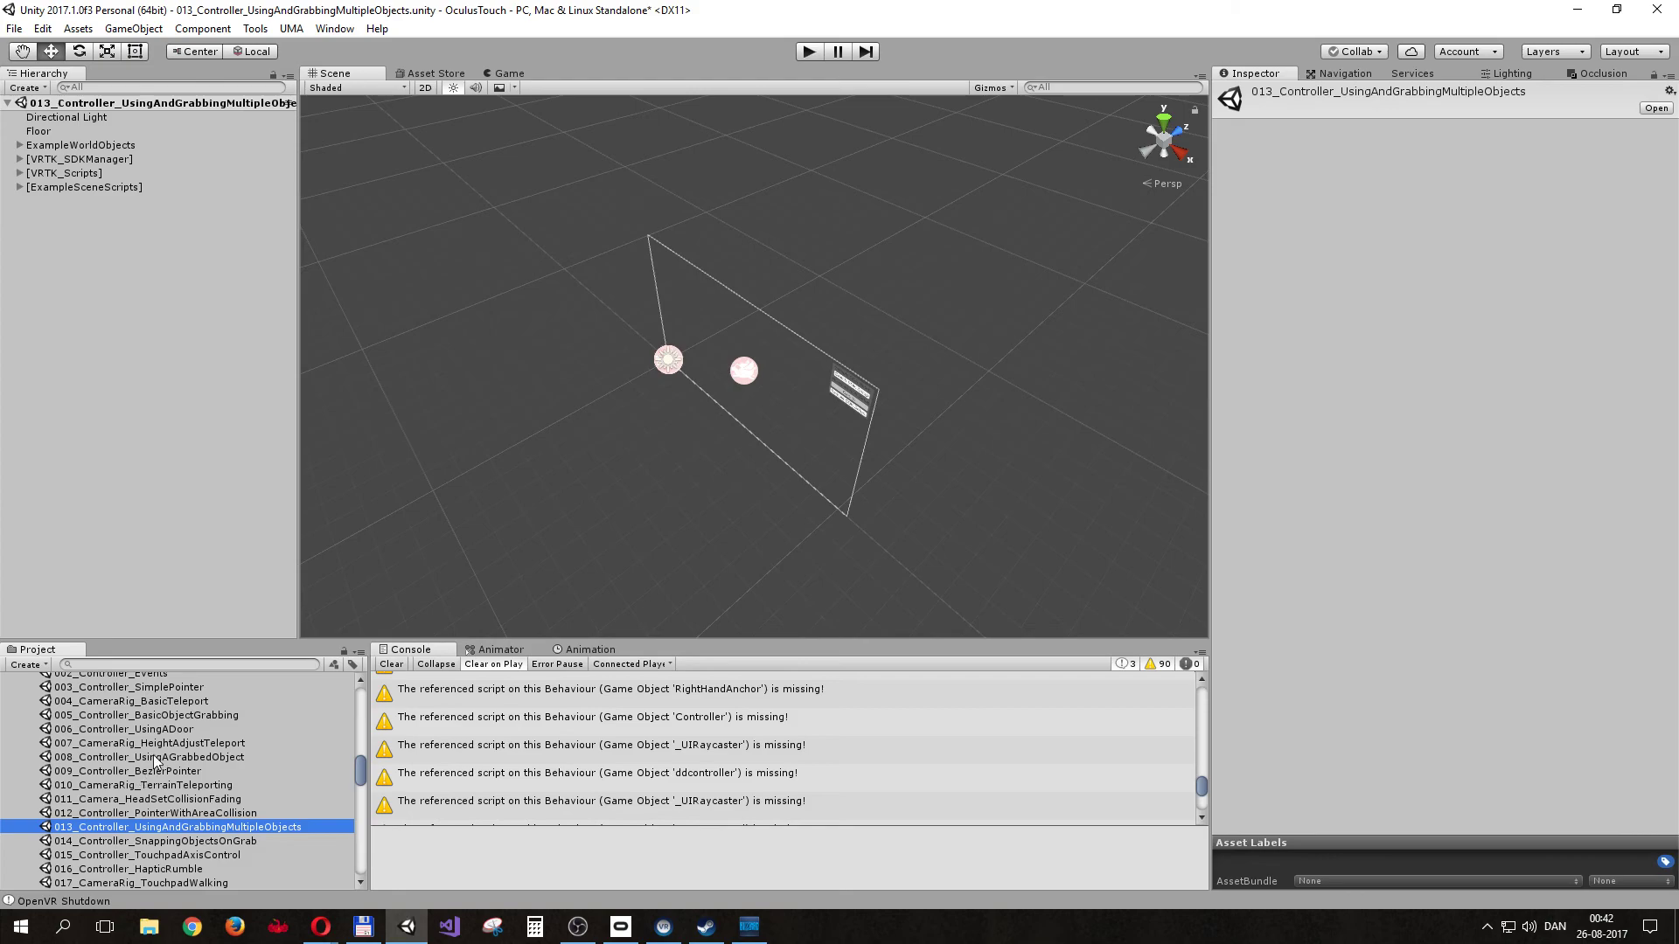
scroll(160, 757, "up", 2)
scroll(136, 822, "down", 6)
left_click(86, 778)
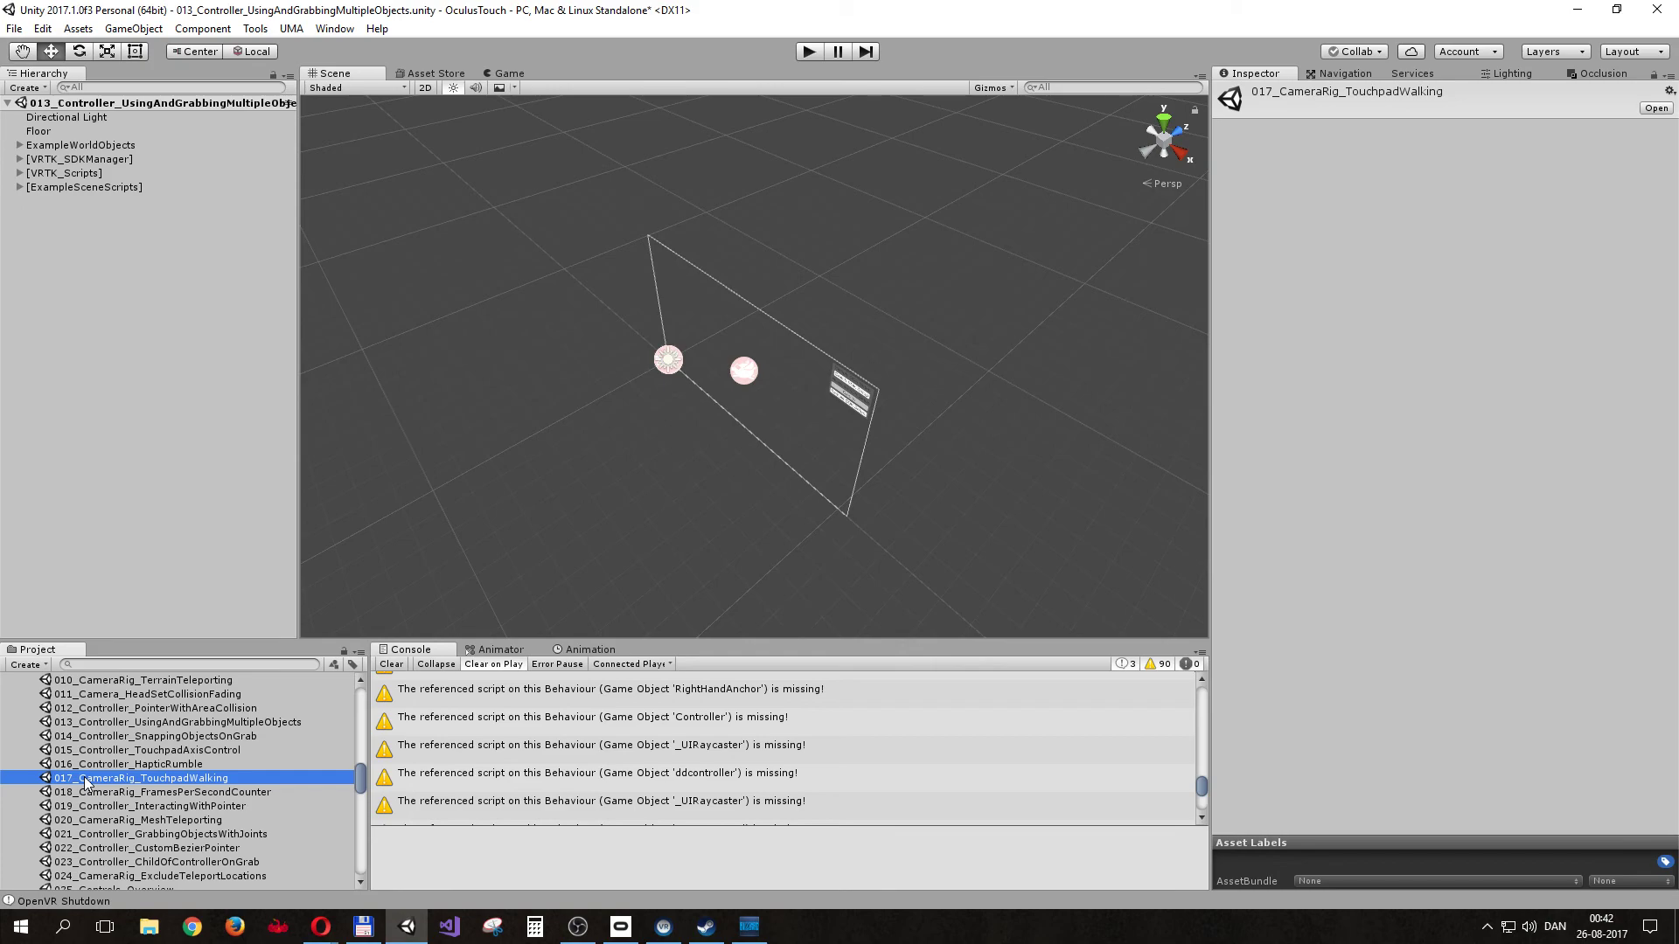
right_click(85, 780)
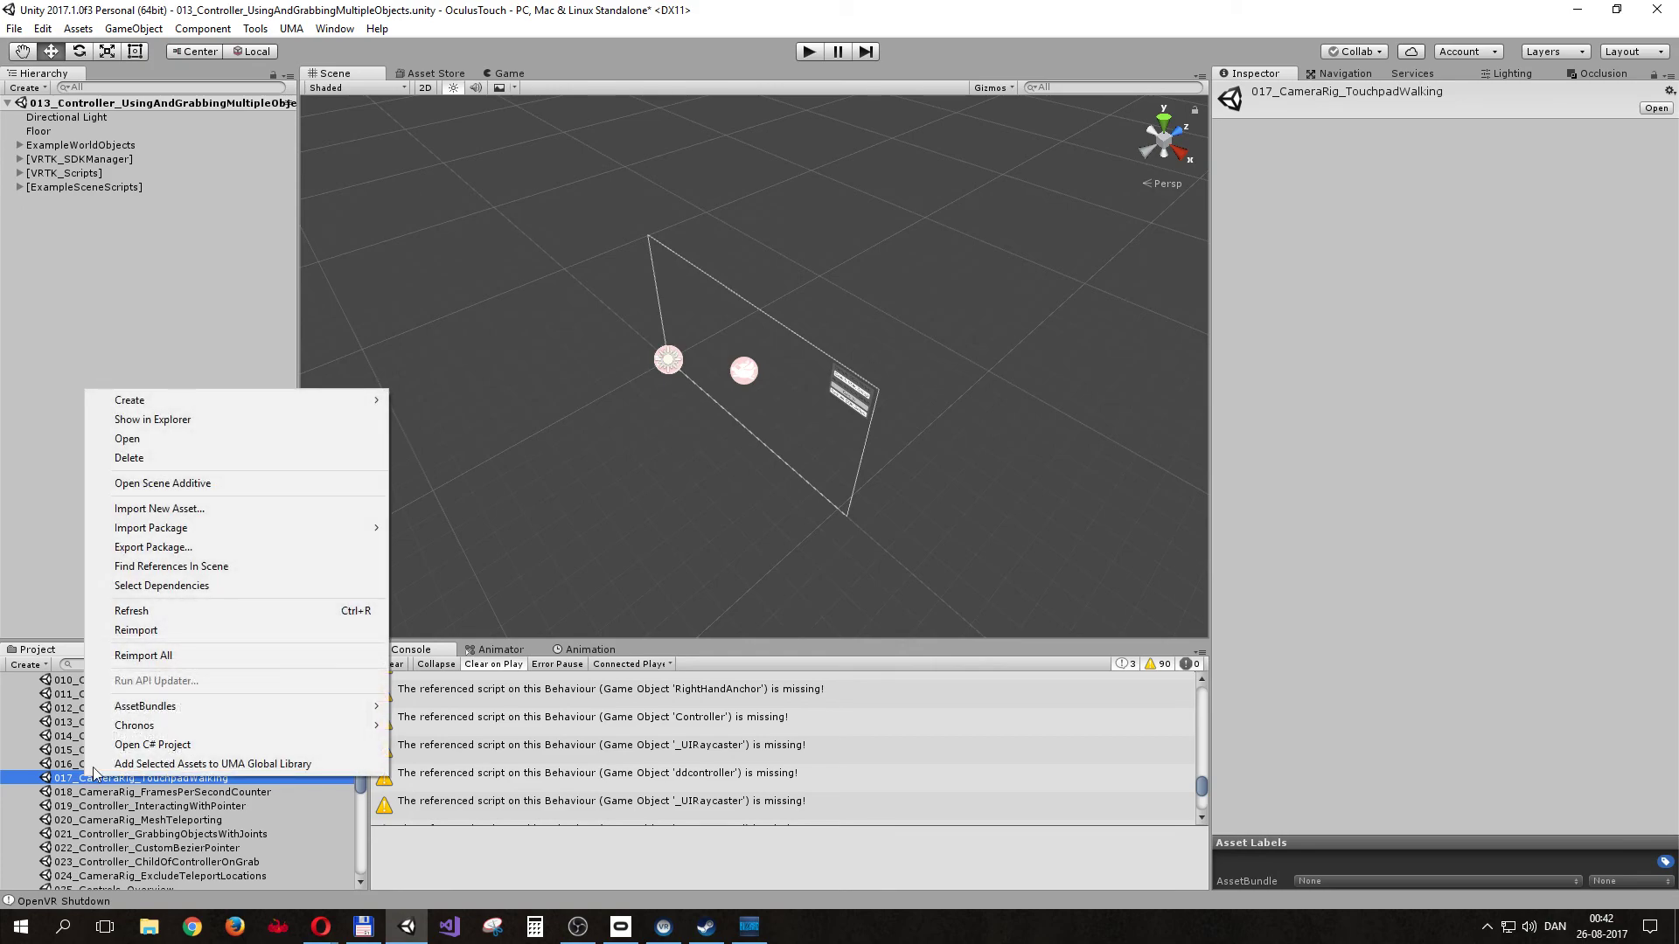
left_click(172, 484)
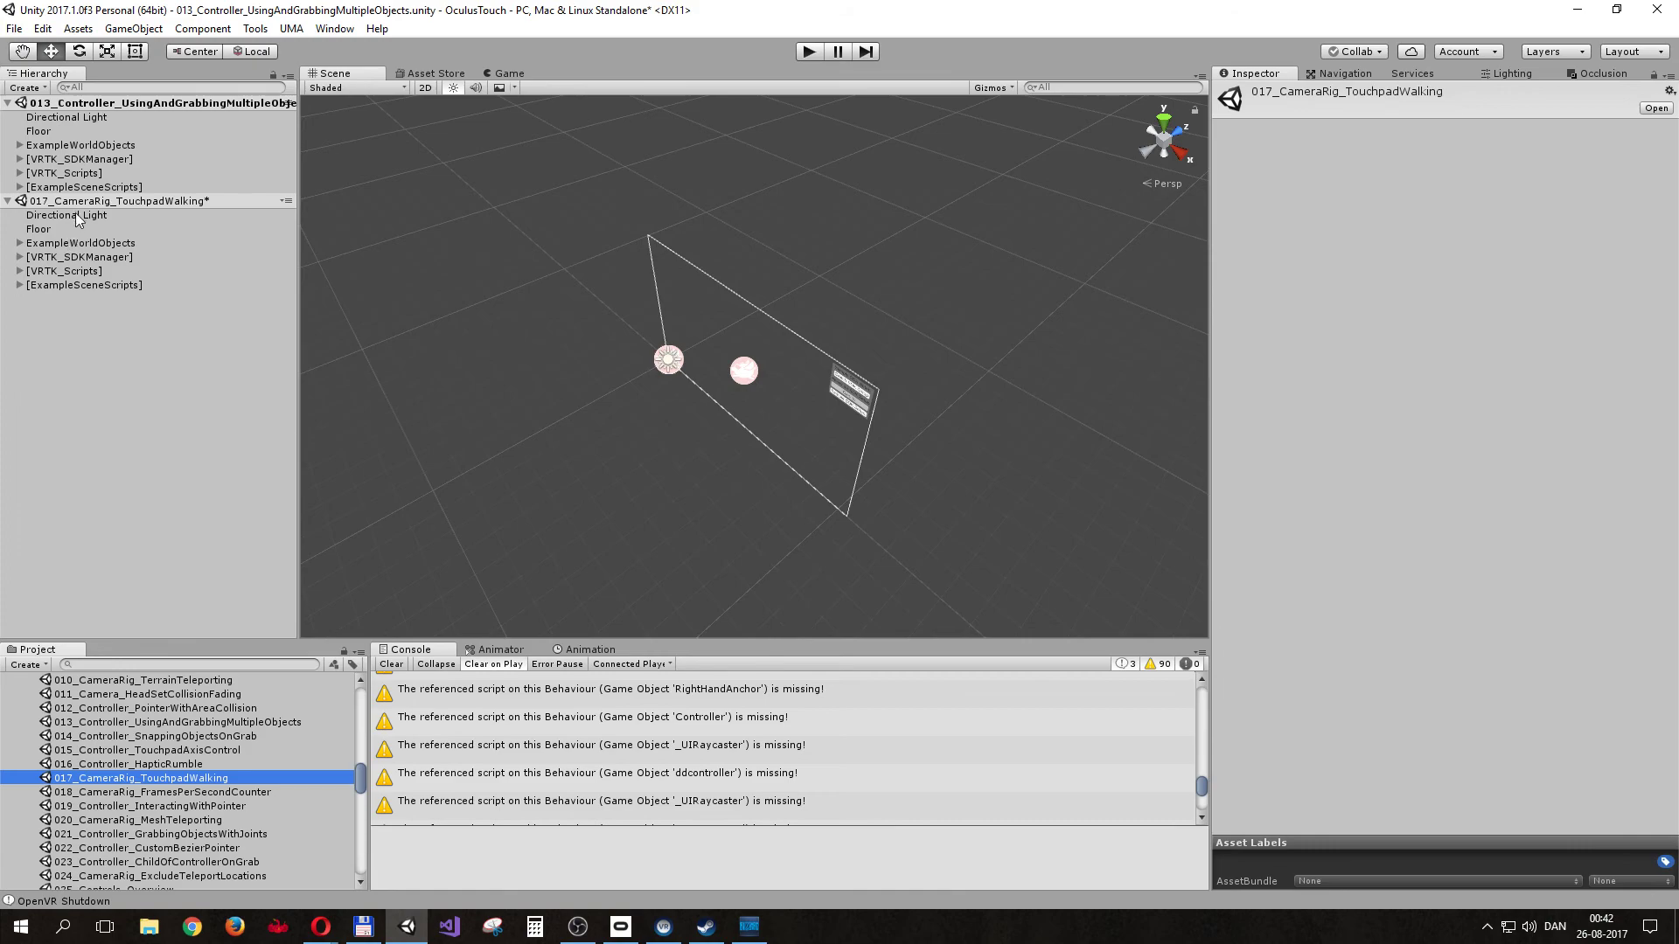
Step: Deactivate the ExampleWorldObjects group of the 017_CameraRig_TouchpadWalking scene
left_click(88, 173)
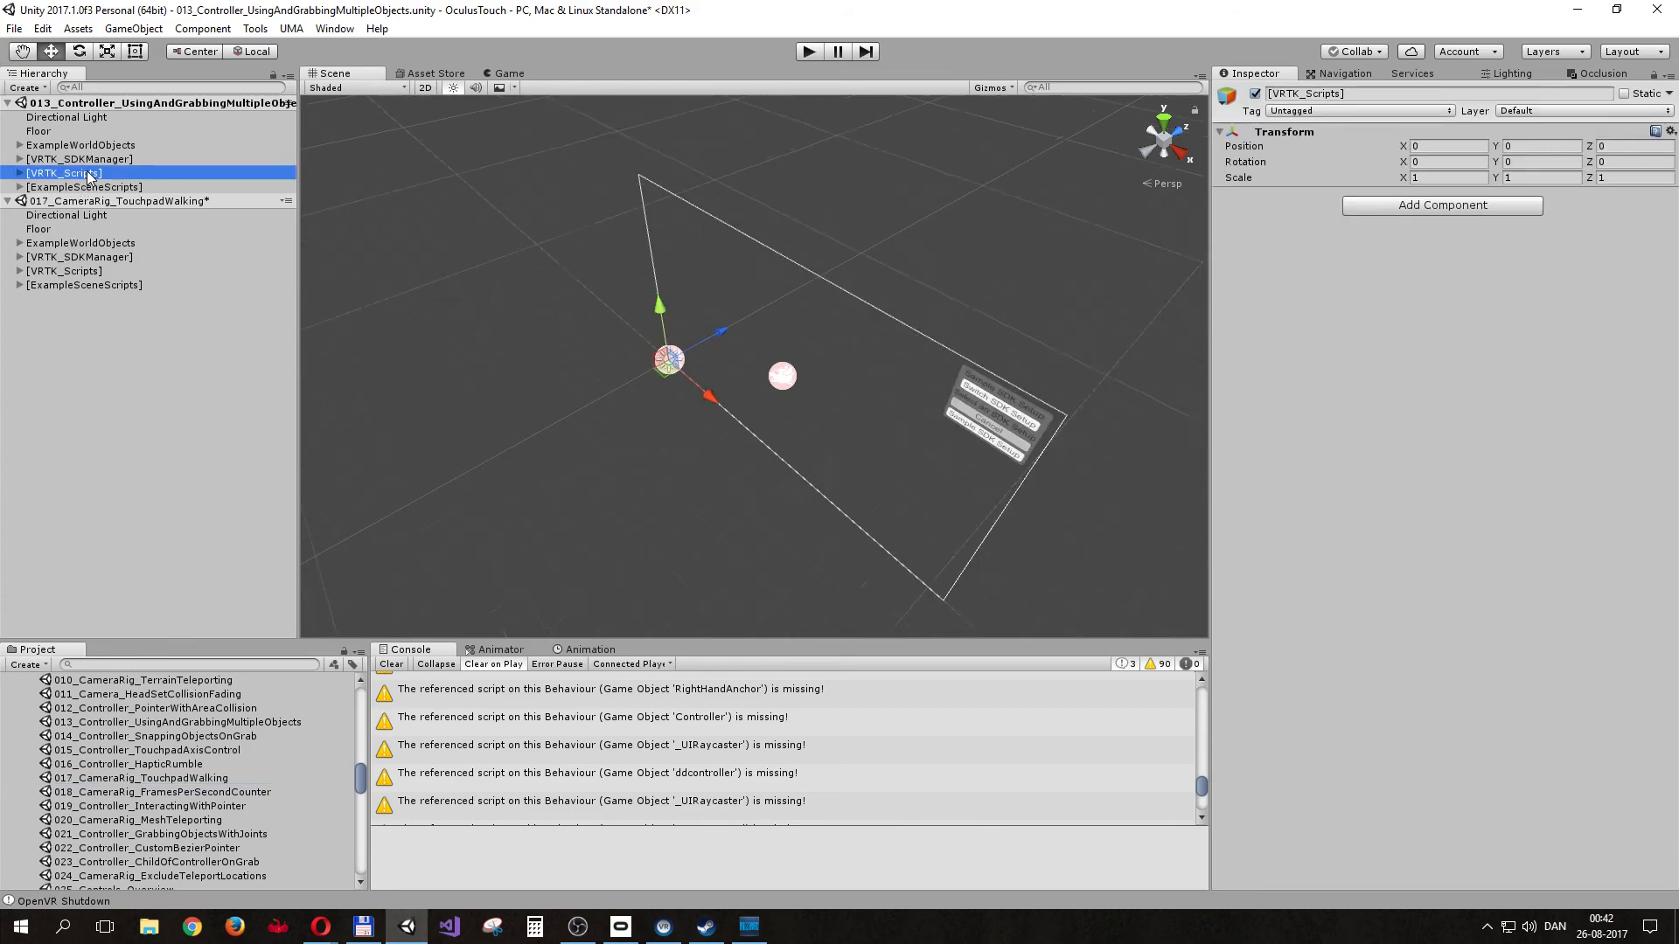
left_click_drag(622, 352, 489, 376, "alt")
left_click(77, 228)
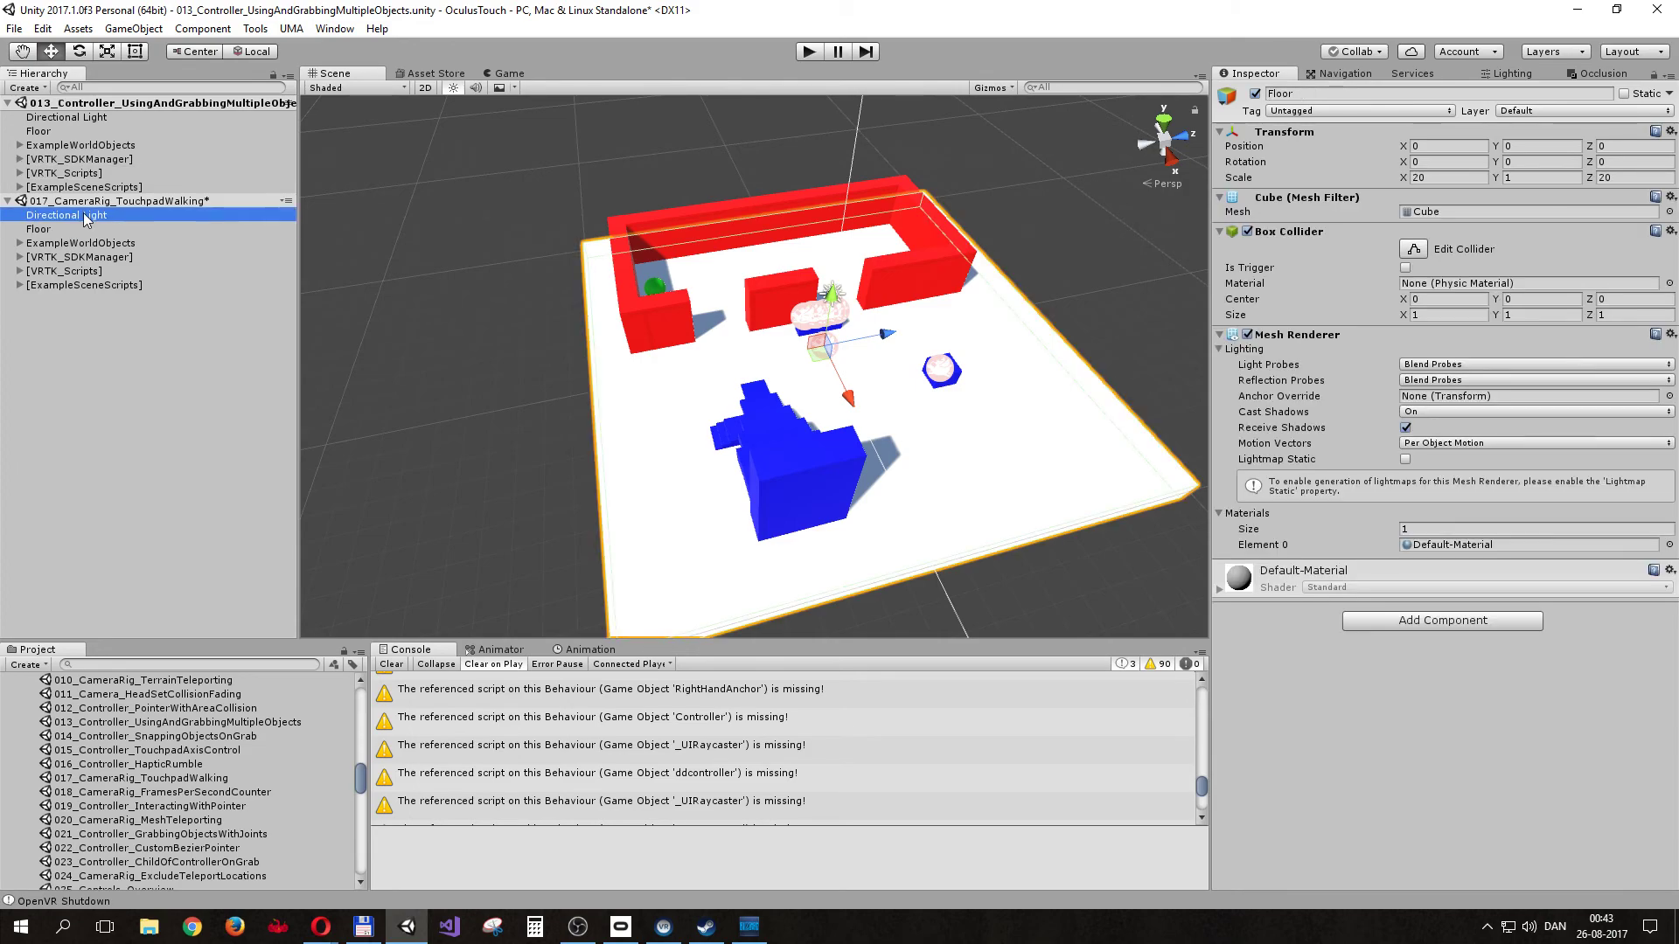
left_click(112, 257)
left_click(111, 245)
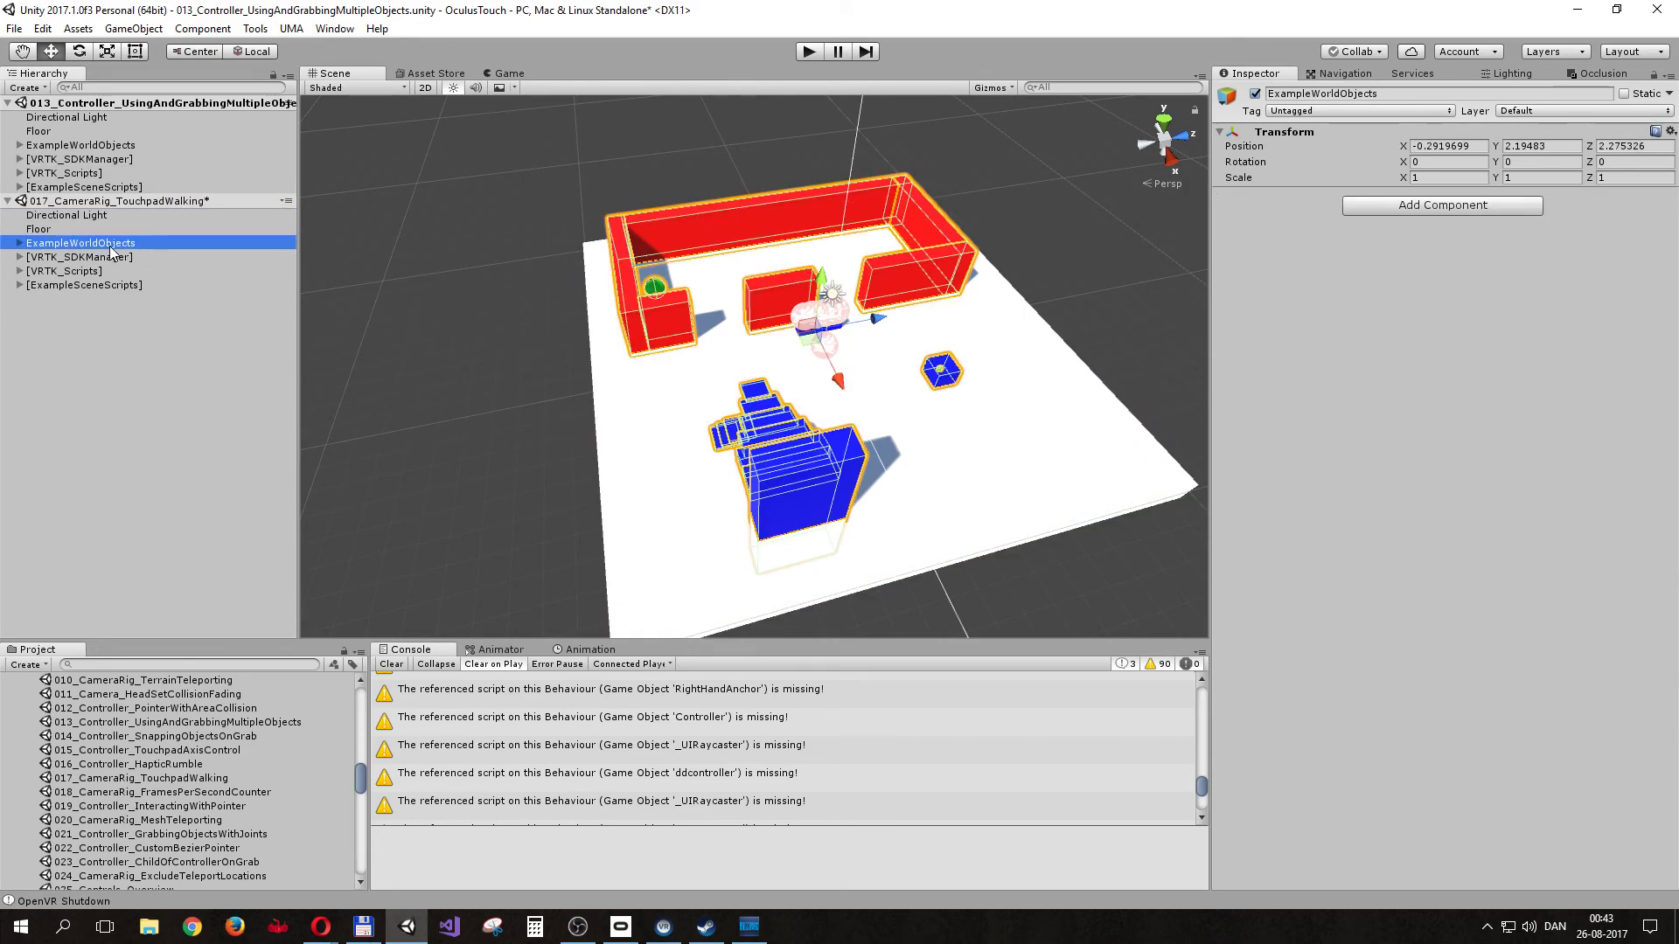
left_click(1255, 94)
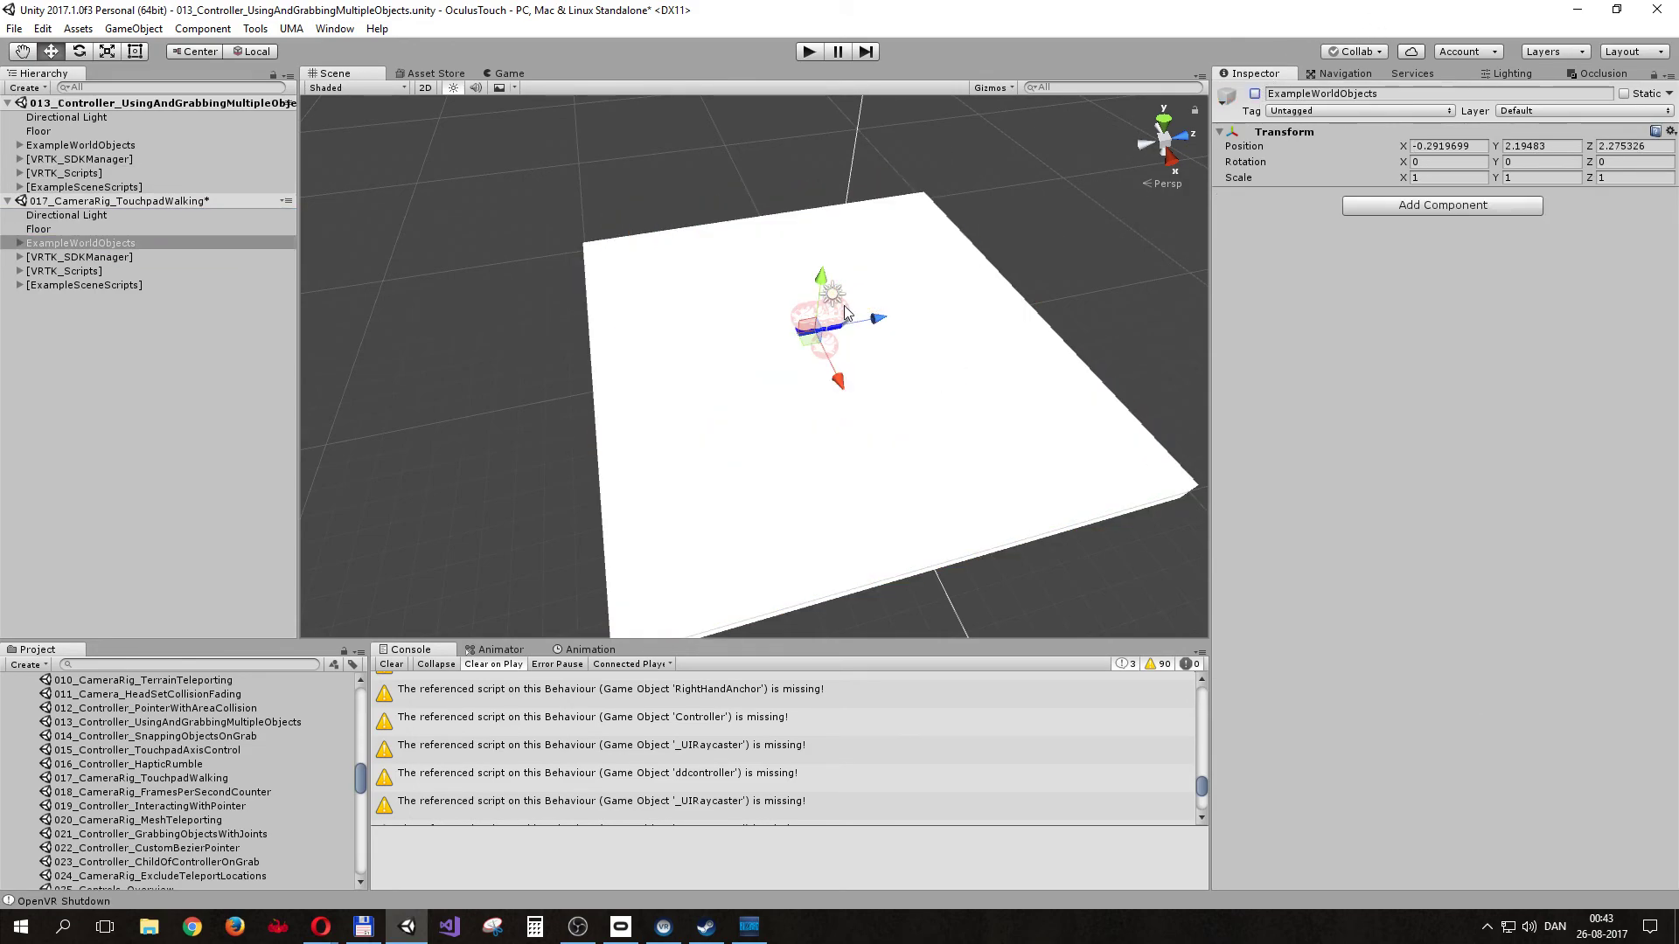
middle_click_drag(862, 304, 794, 328)
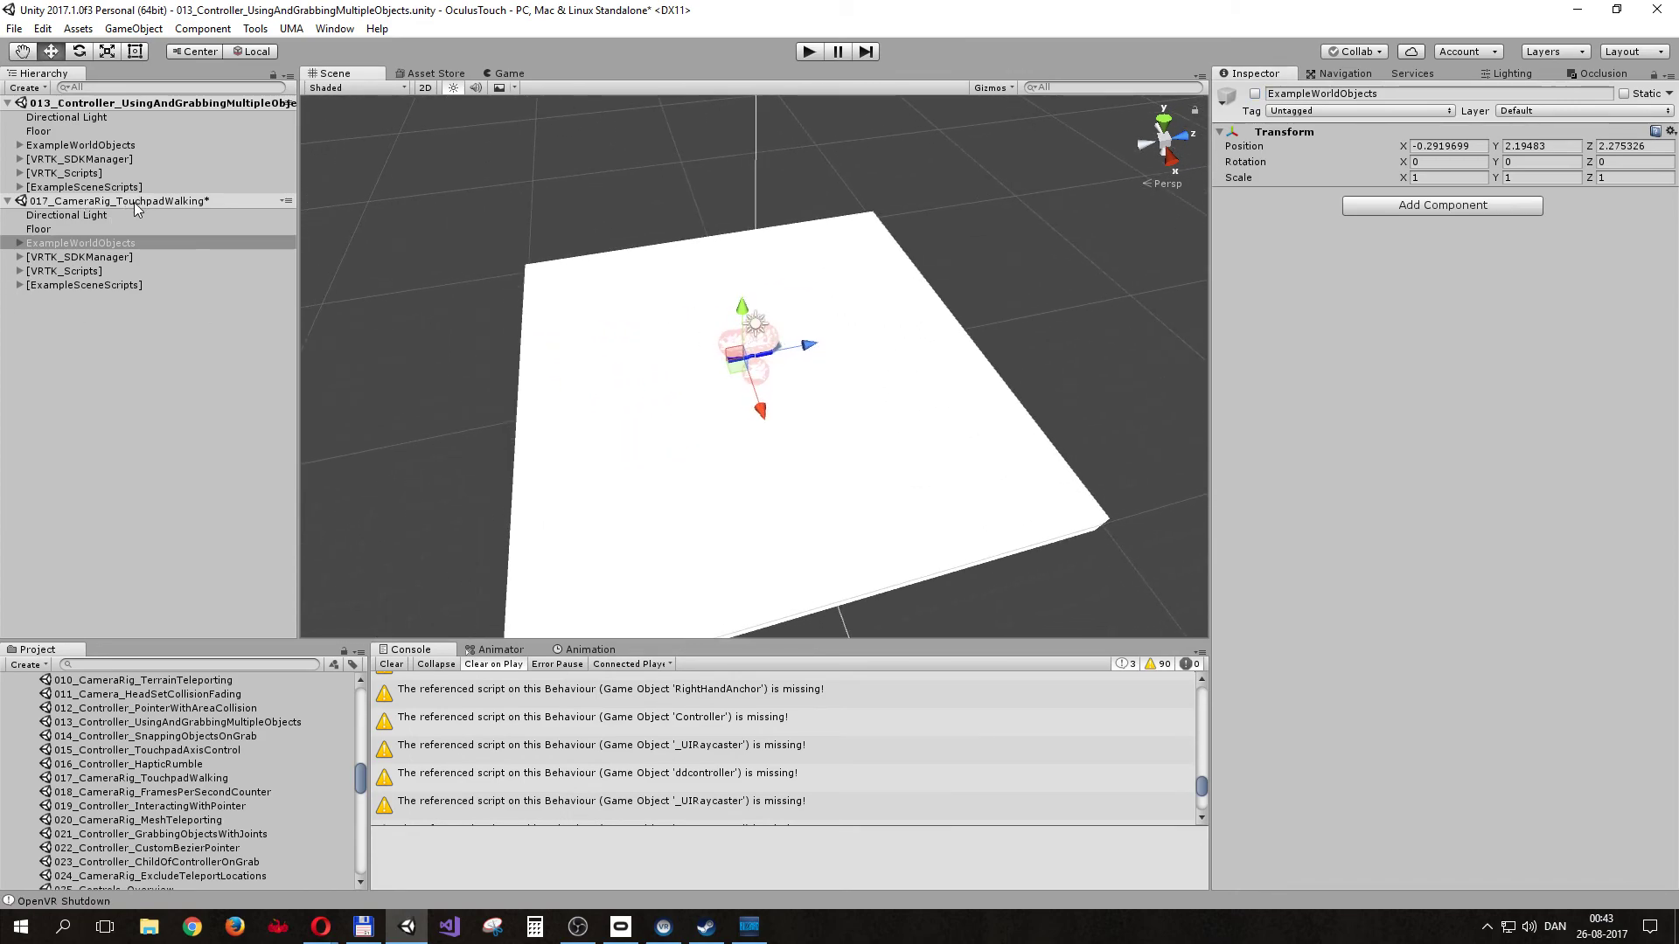
Step: Frame scene 013's ExampleWorldObjects in the scene view and examine the components on its LeftController and RightController under [VRTK_Scripts]
left_click(88, 132)
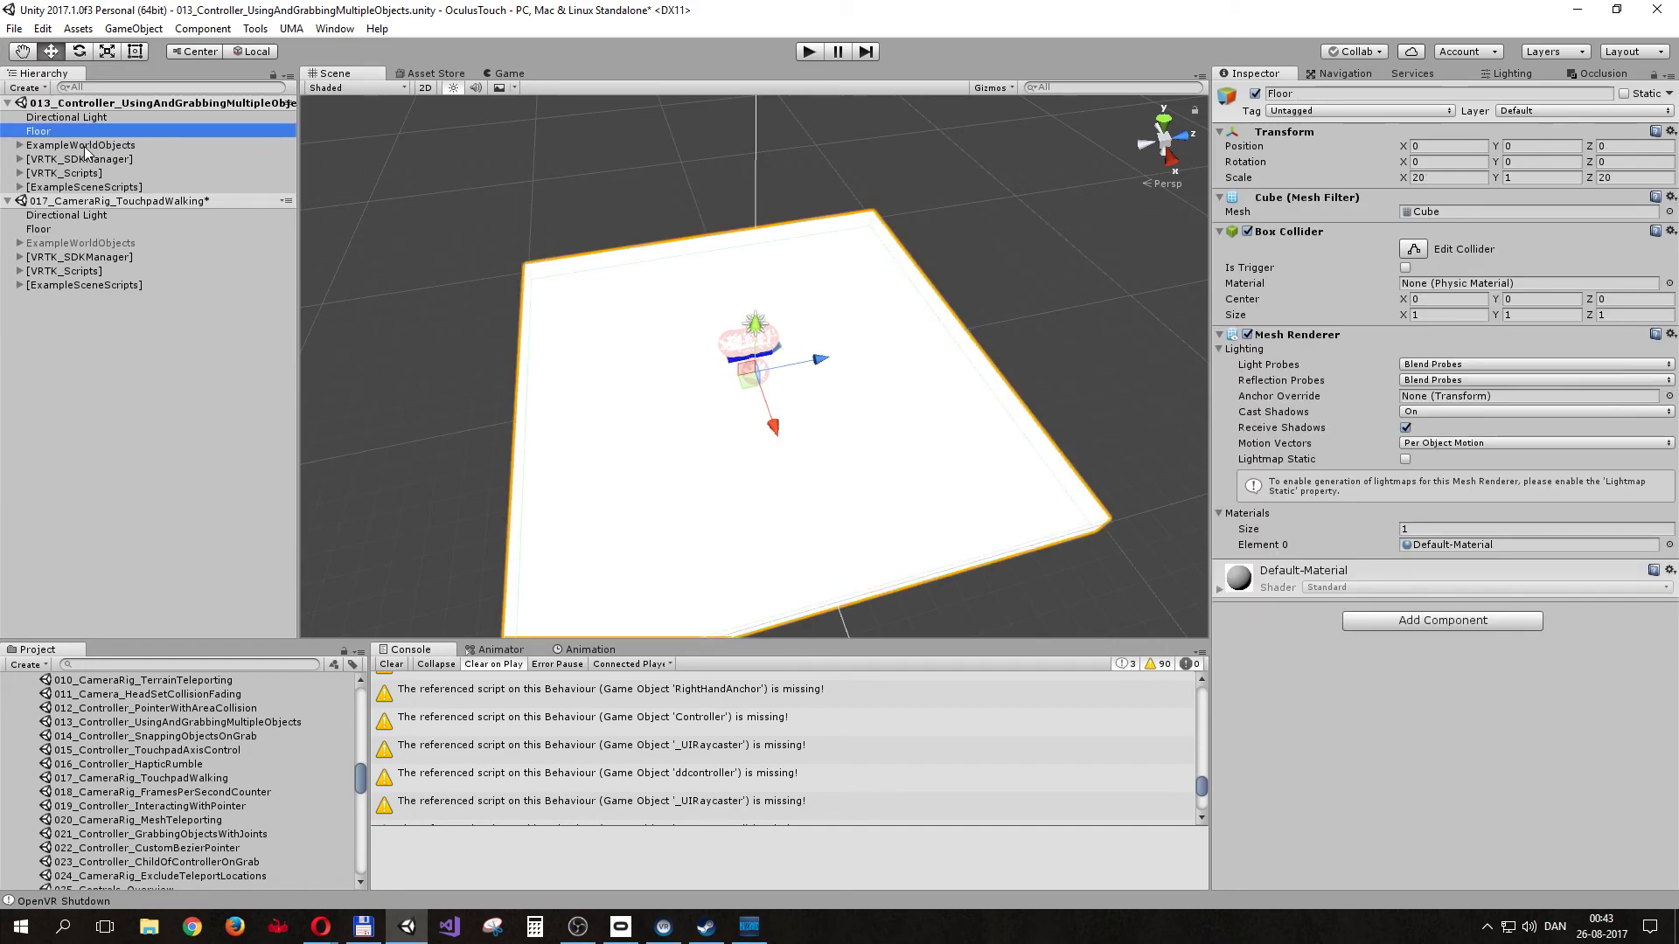
left_click(78, 147)
key("f")
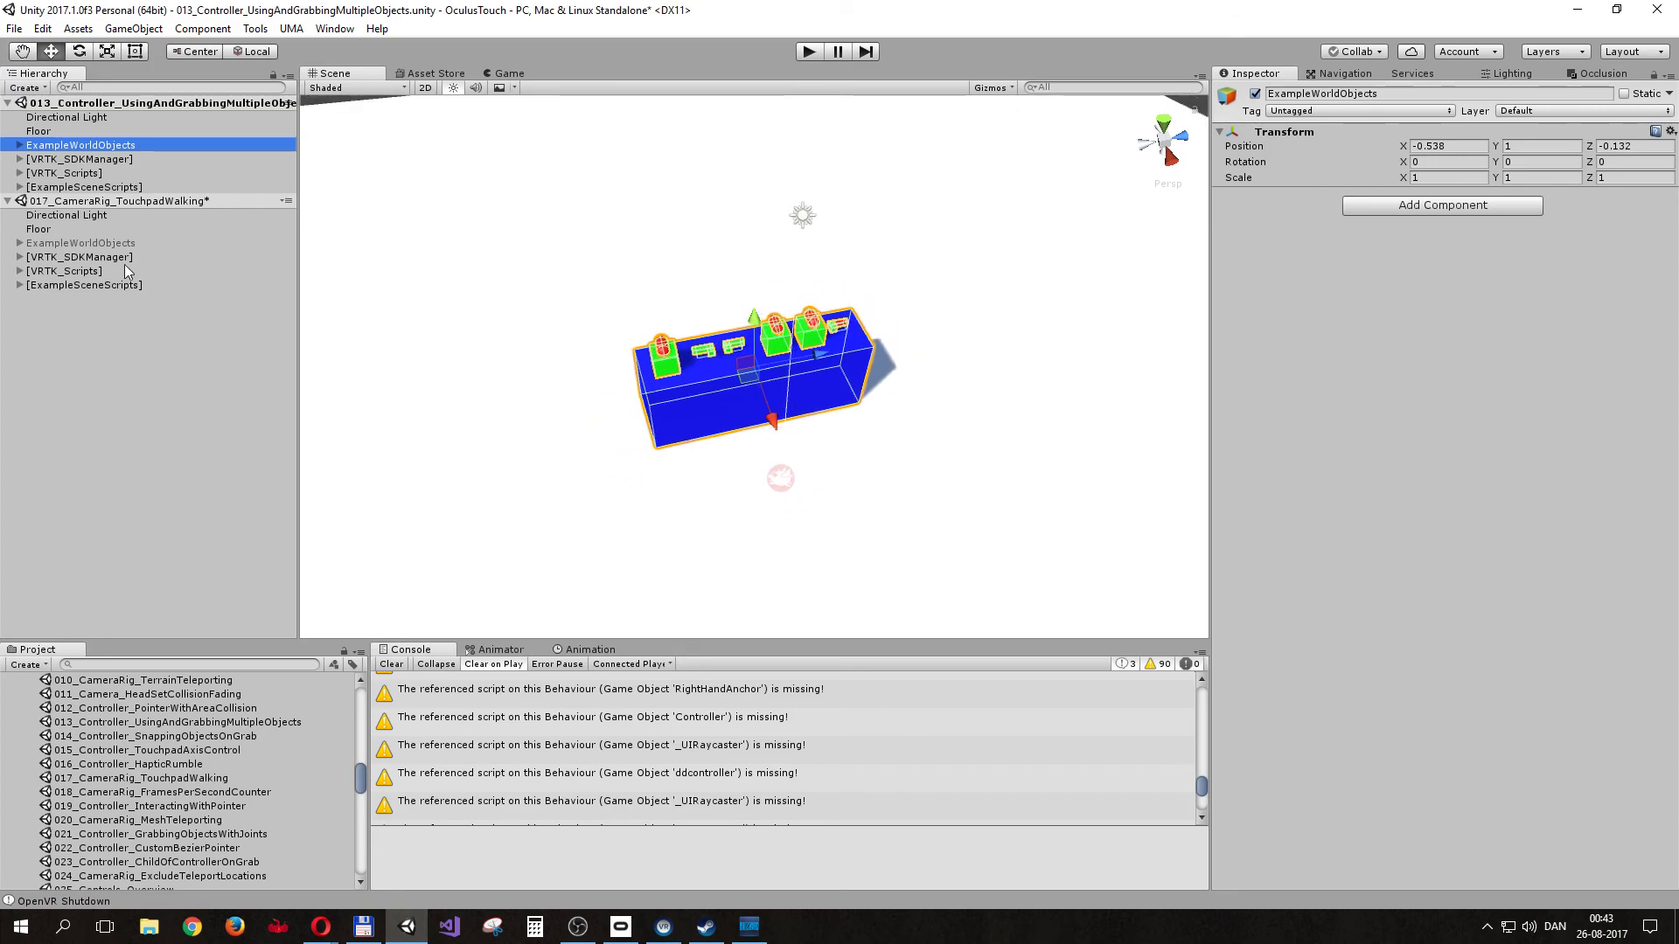
left_click(19, 173)
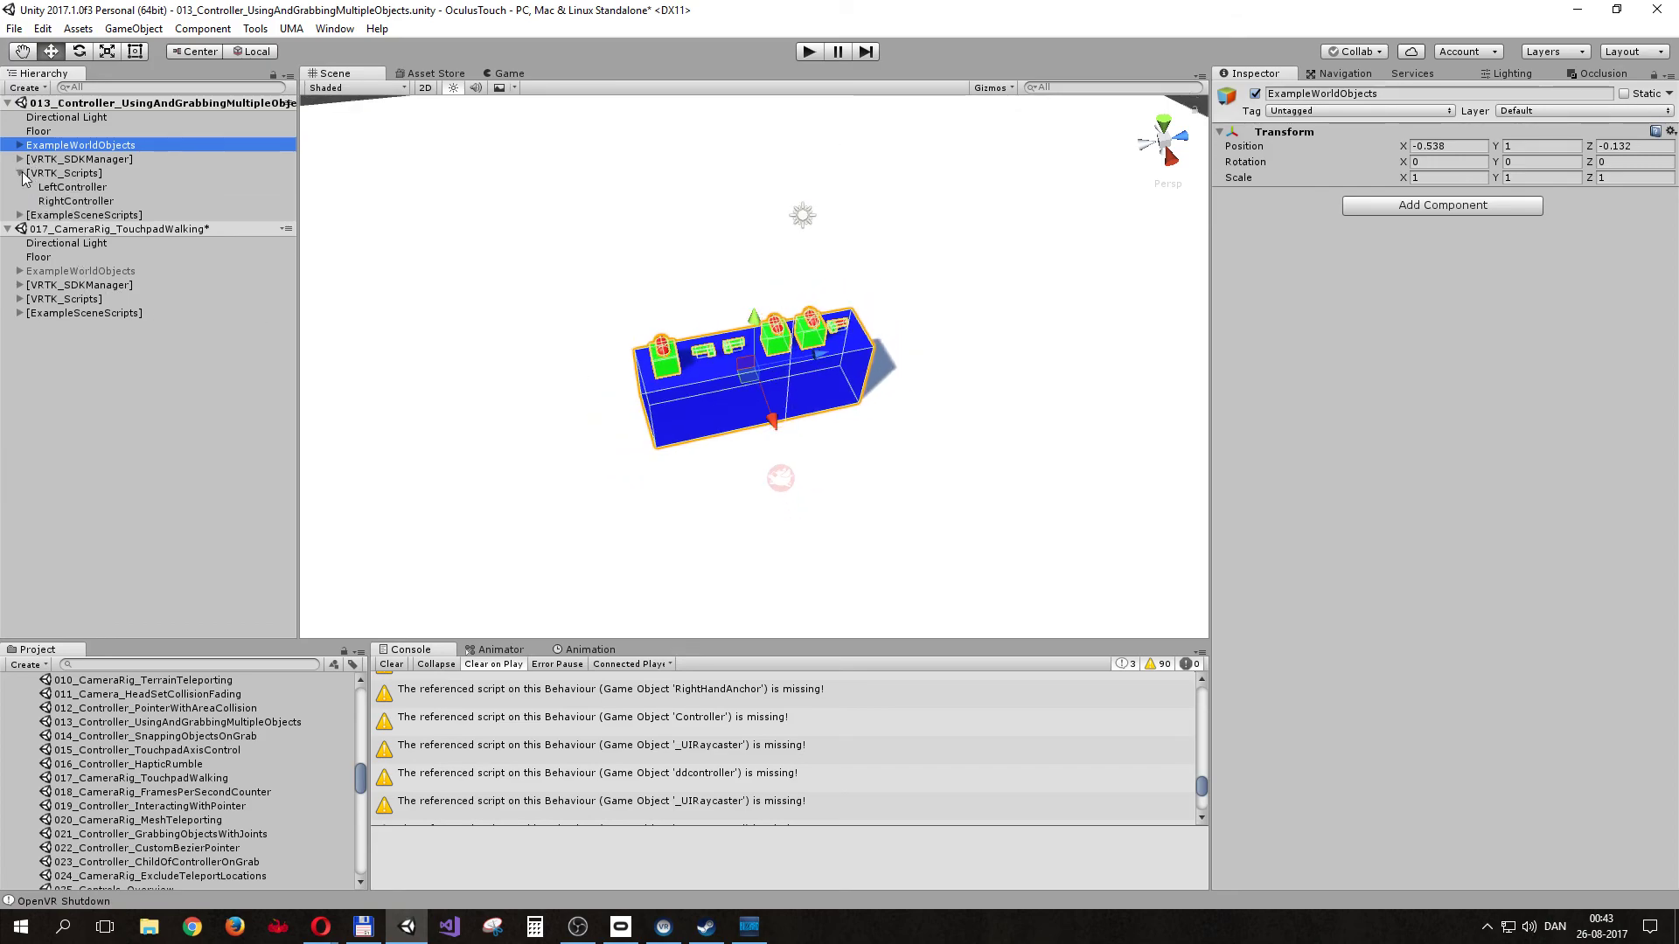
left_click(72, 186)
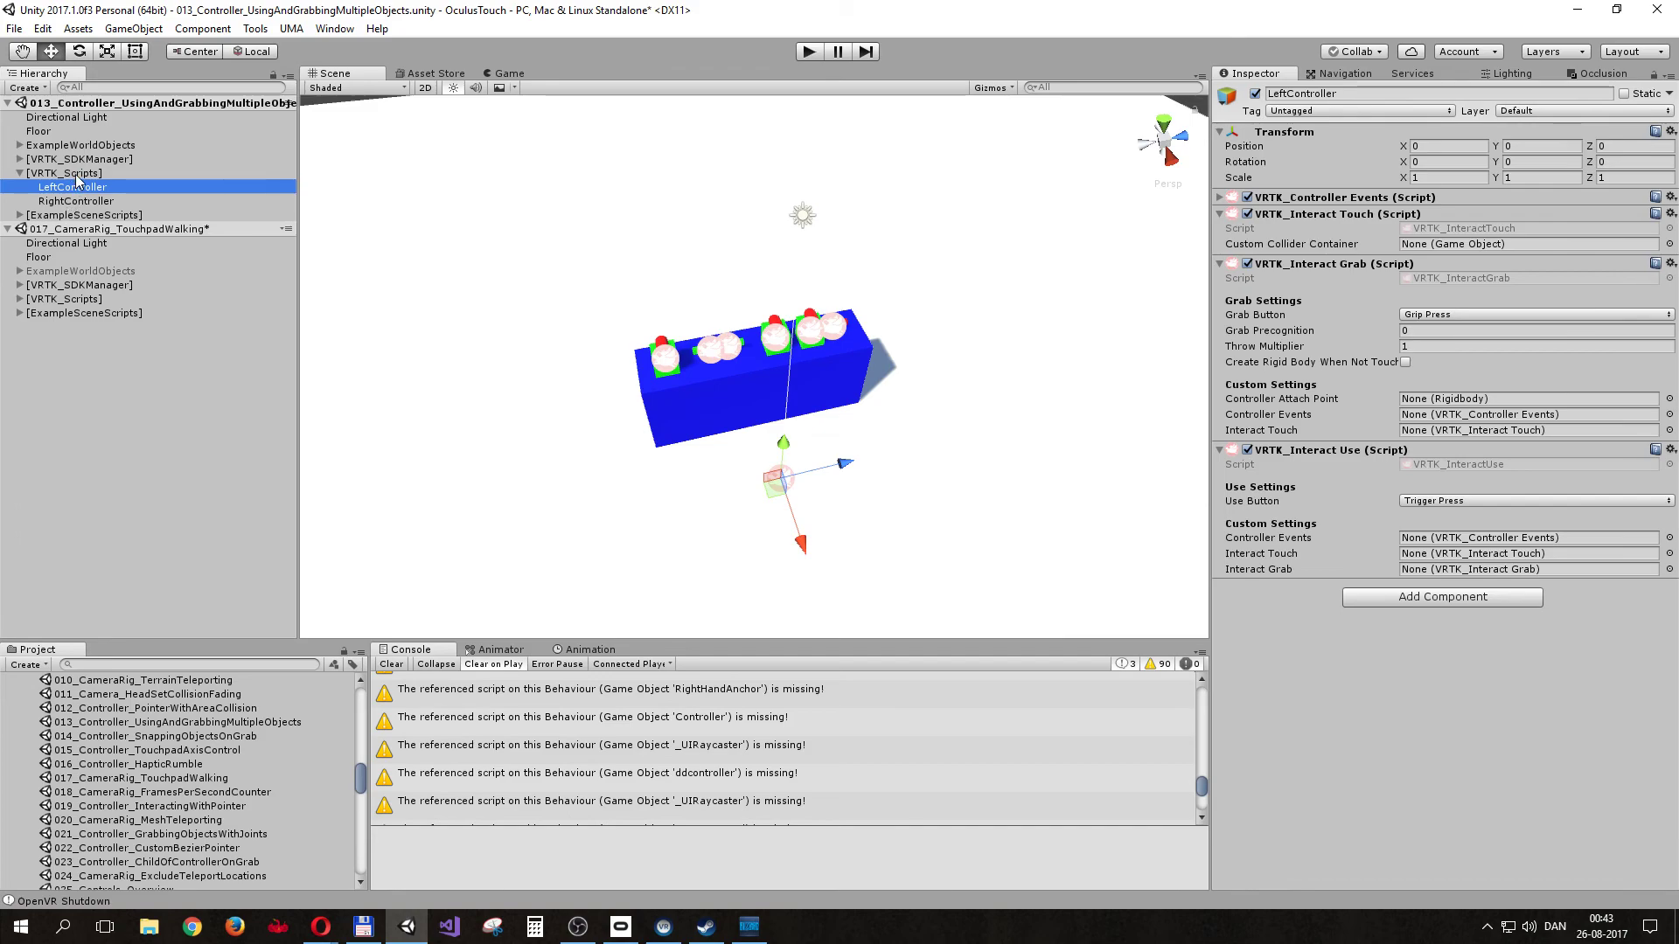
left_click(85, 202)
left_click(92, 188)
left_click(71, 199)
left_click(72, 187)
Step: Expand [VRTK_Scripts] in the touchpad walking scene and examine the script components on its PlayArea object
left_click(19, 299)
left_click(62, 299)
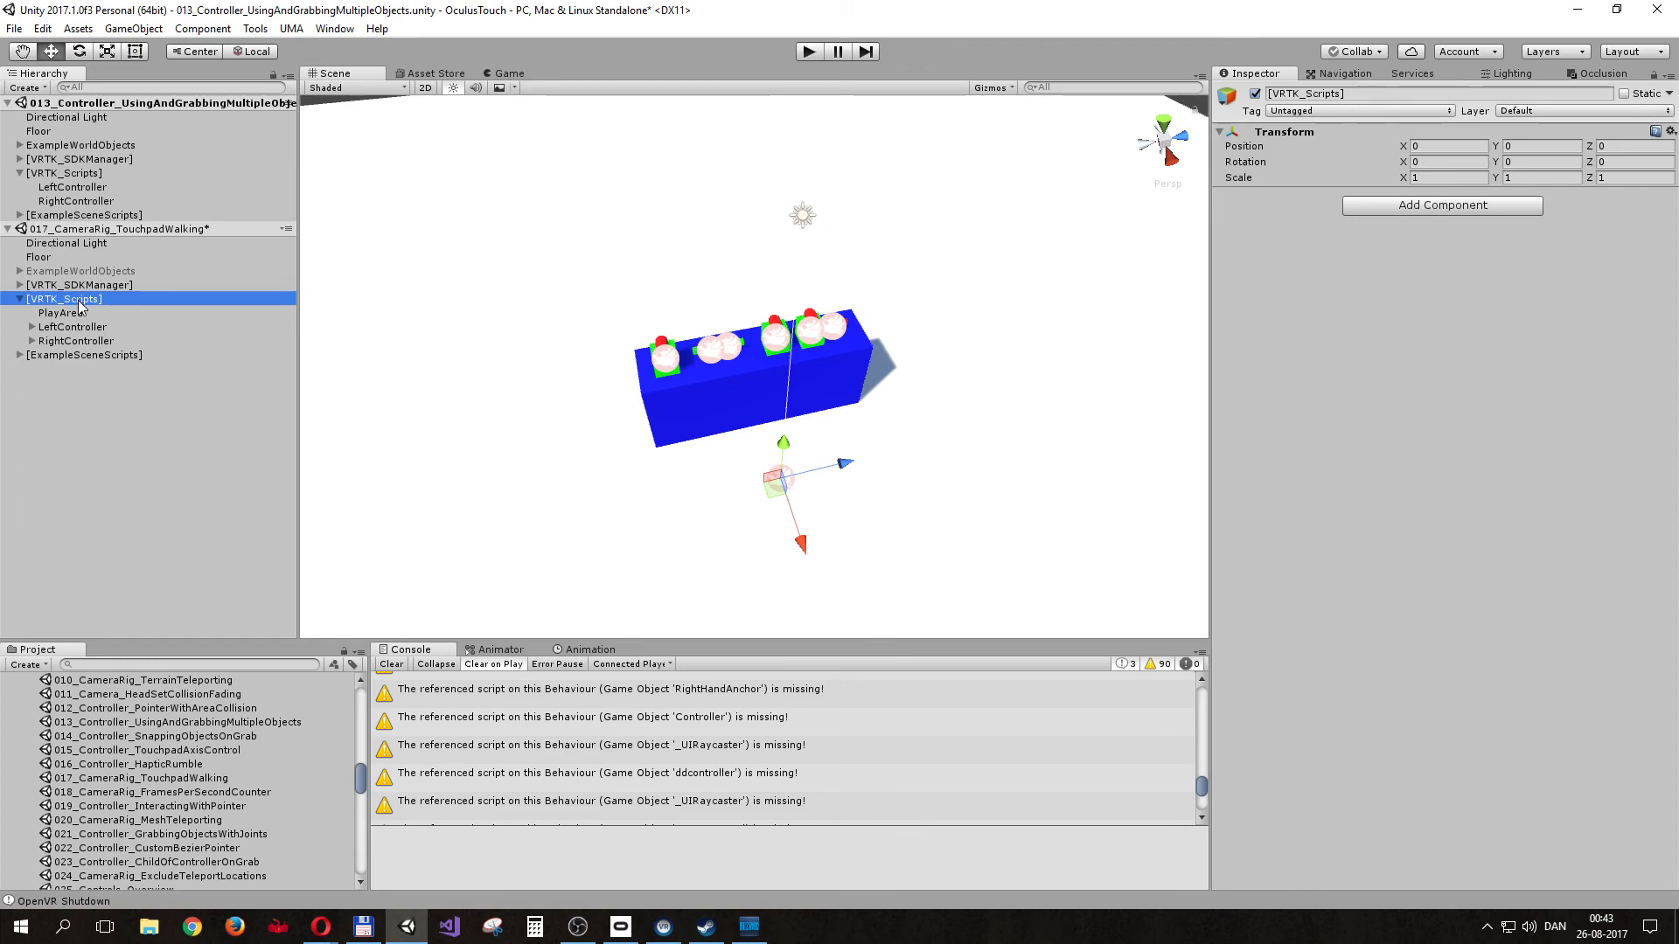
left_click(78, 313)
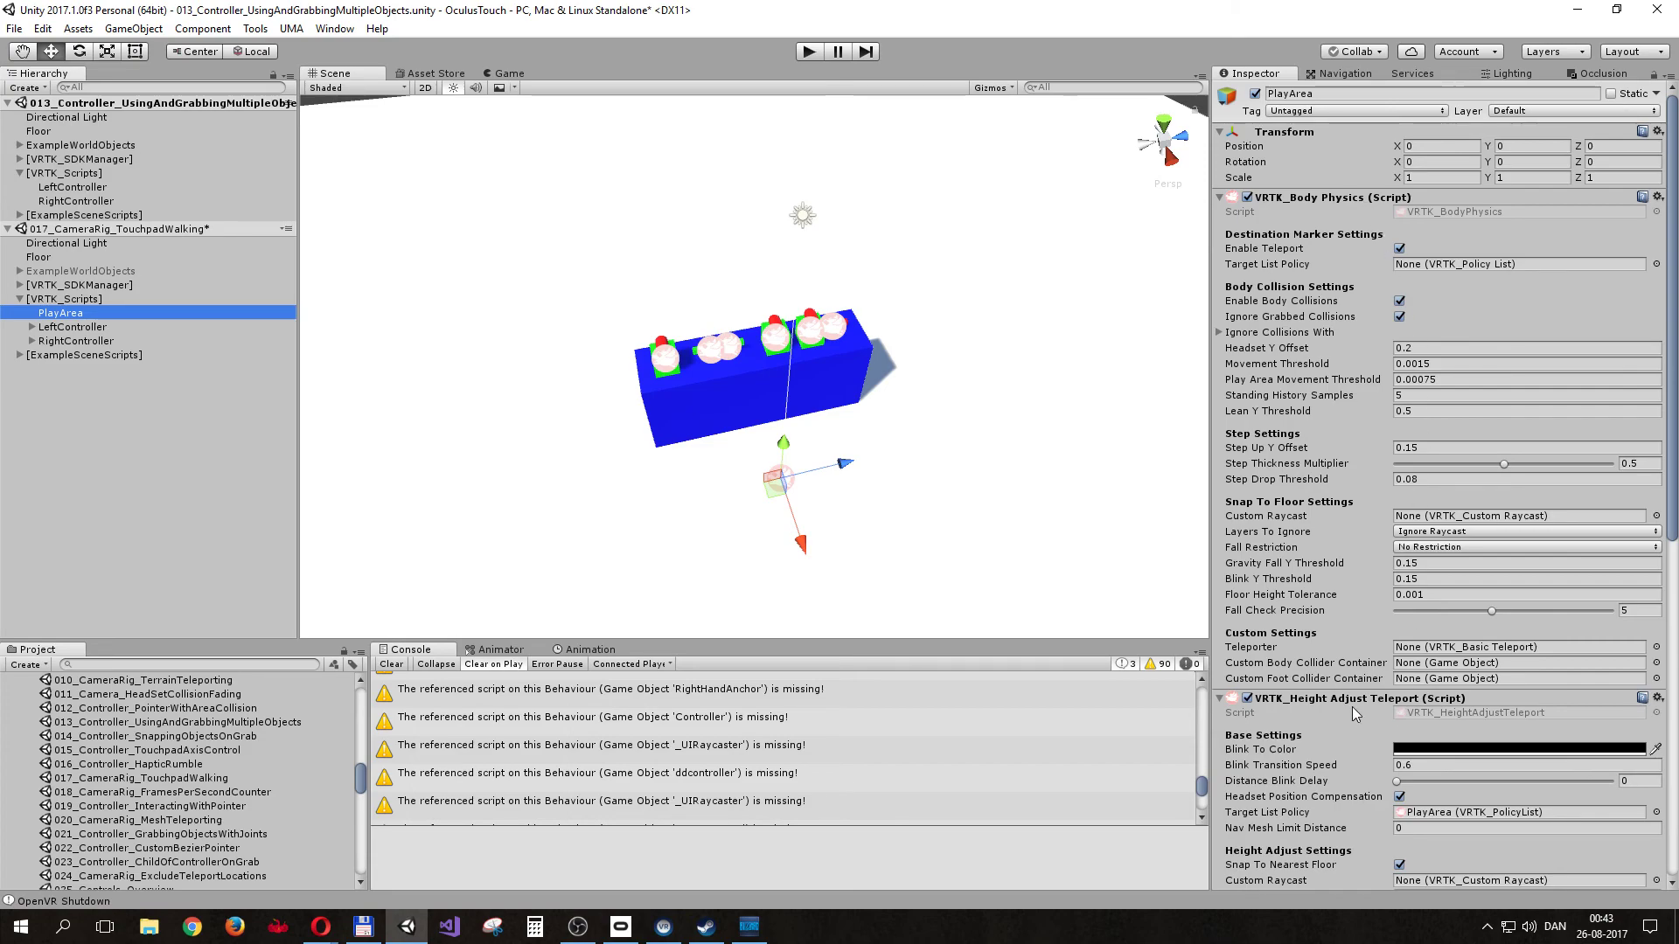
scroll(1356, 700, "down", 4)
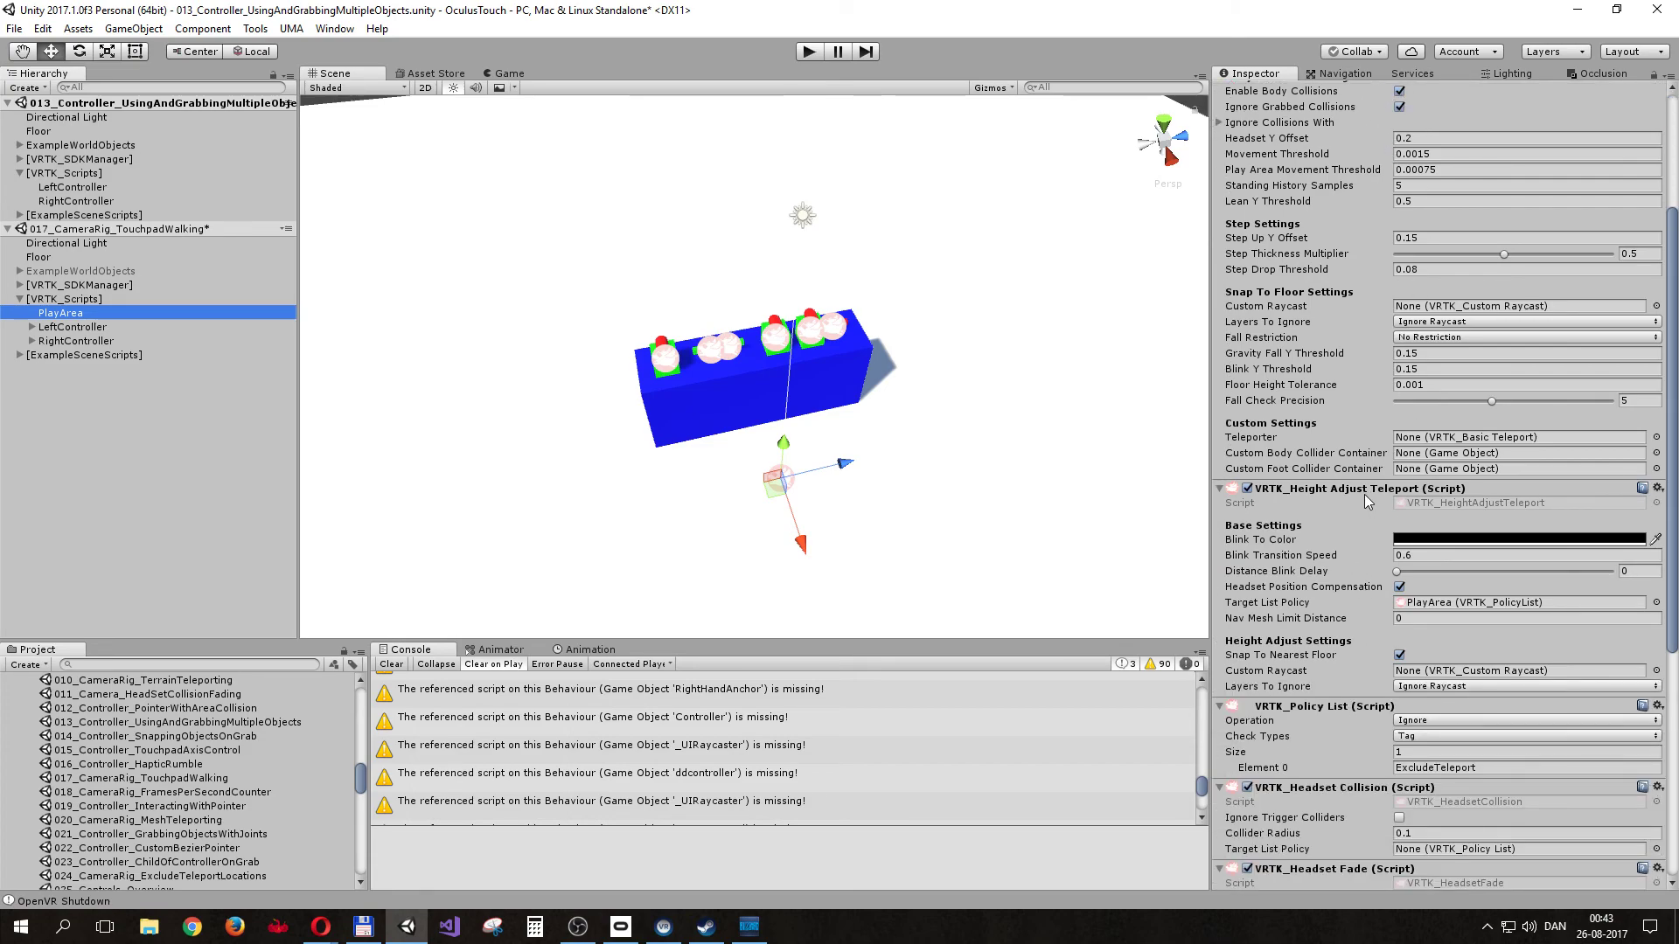
scroll(1354, 531, "down", 2)
scroll(1329, 621, "down", 3)
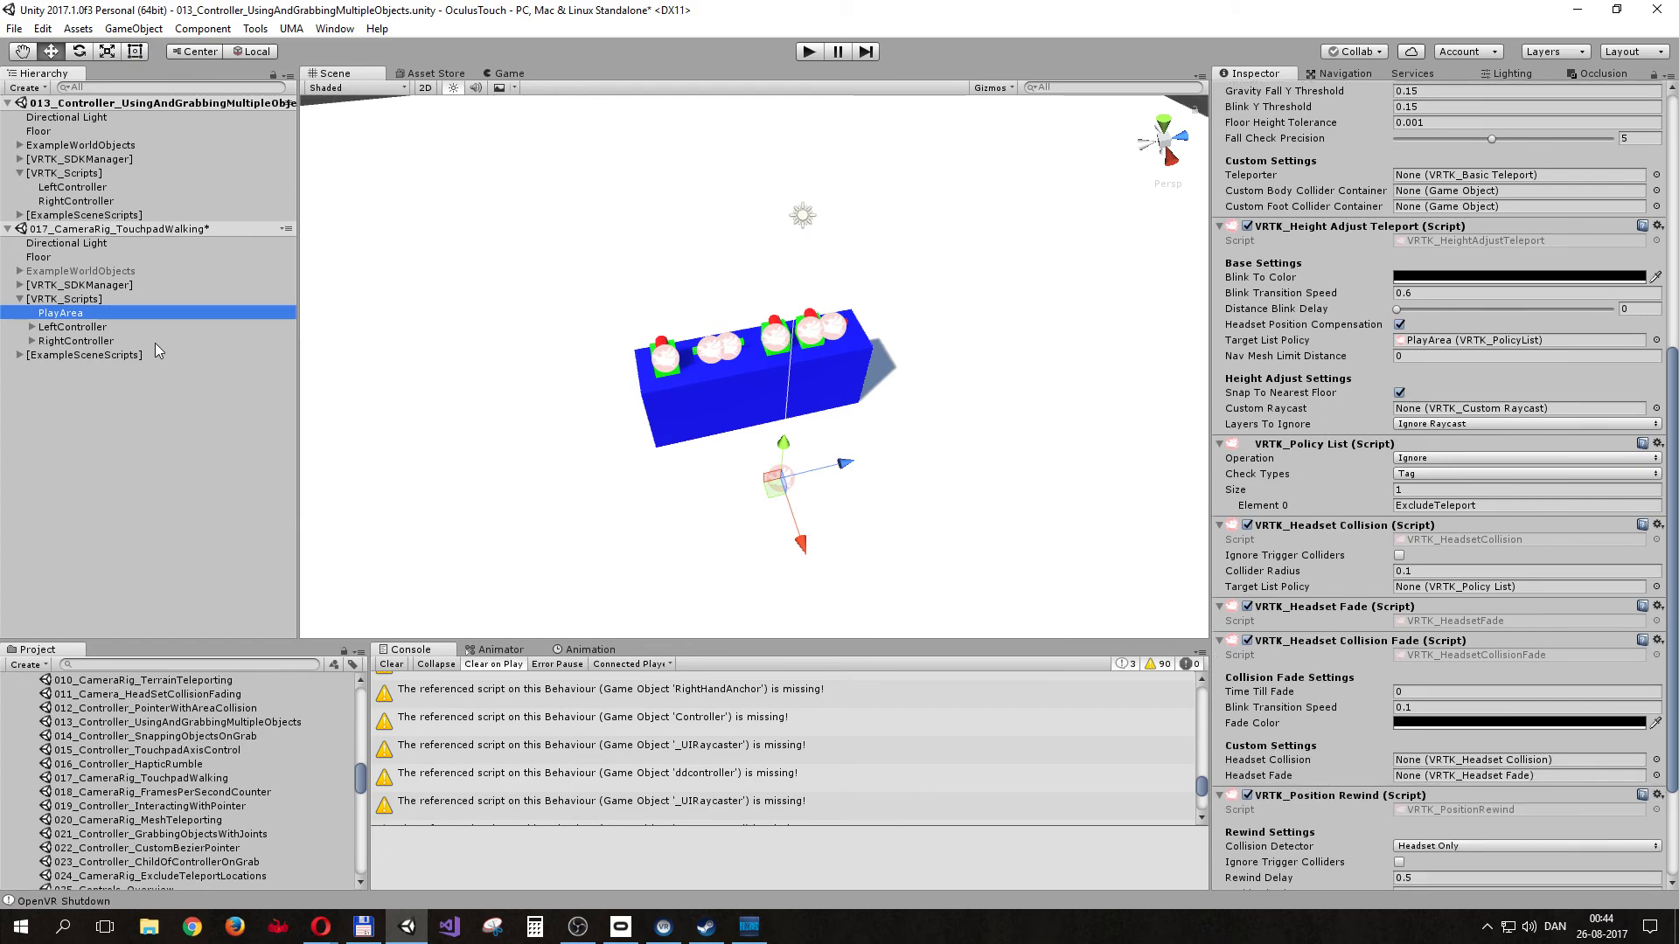
Step: Examine the touchpad walking scene's LeftController components and the XAxis = Slide - YAxis = Slide option under its TouchpadControlOptions
left_click(31, 327)
left_click(51, 329)
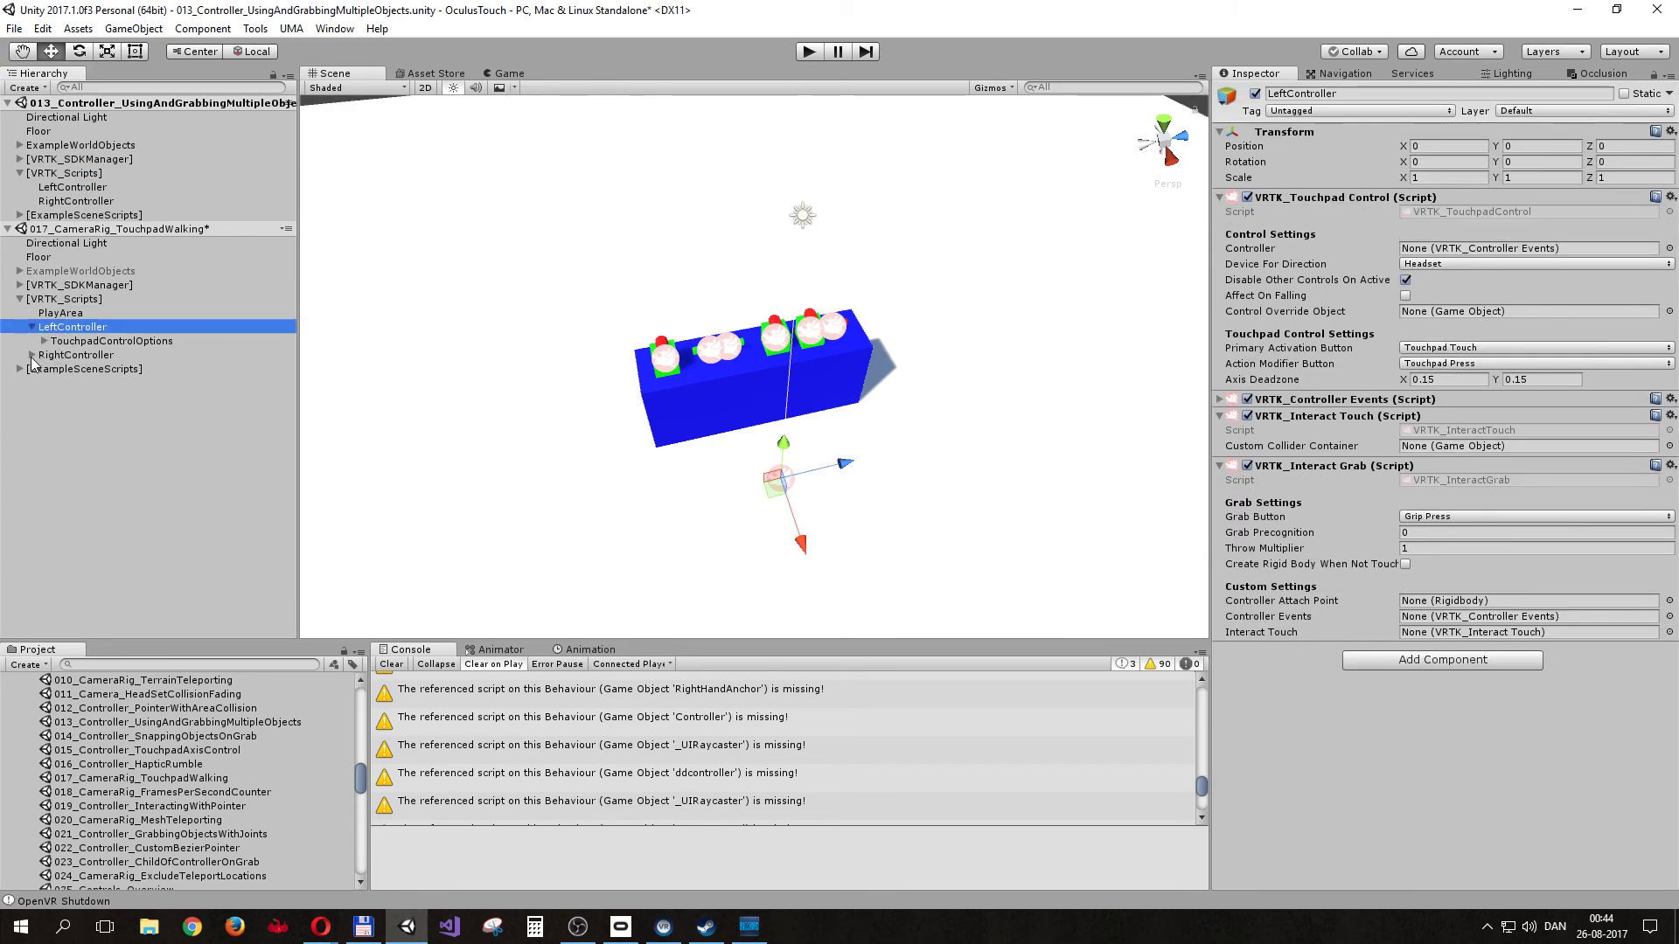
left_click(32, 356)
left_click(77, 341)
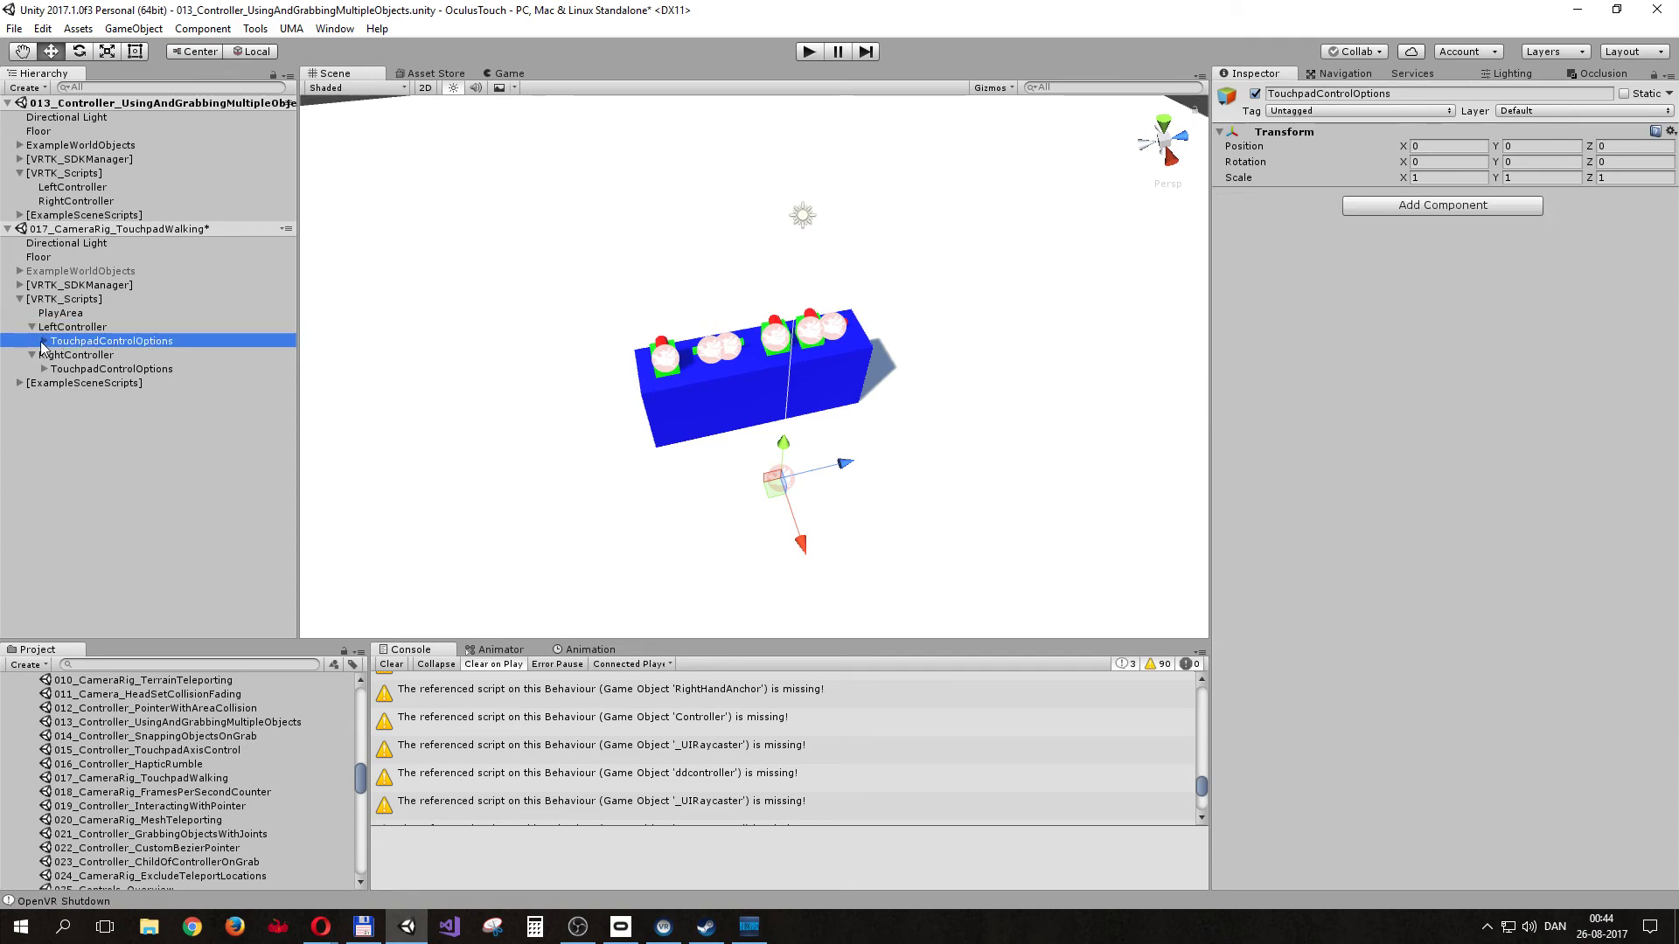
left_click(43, 342)
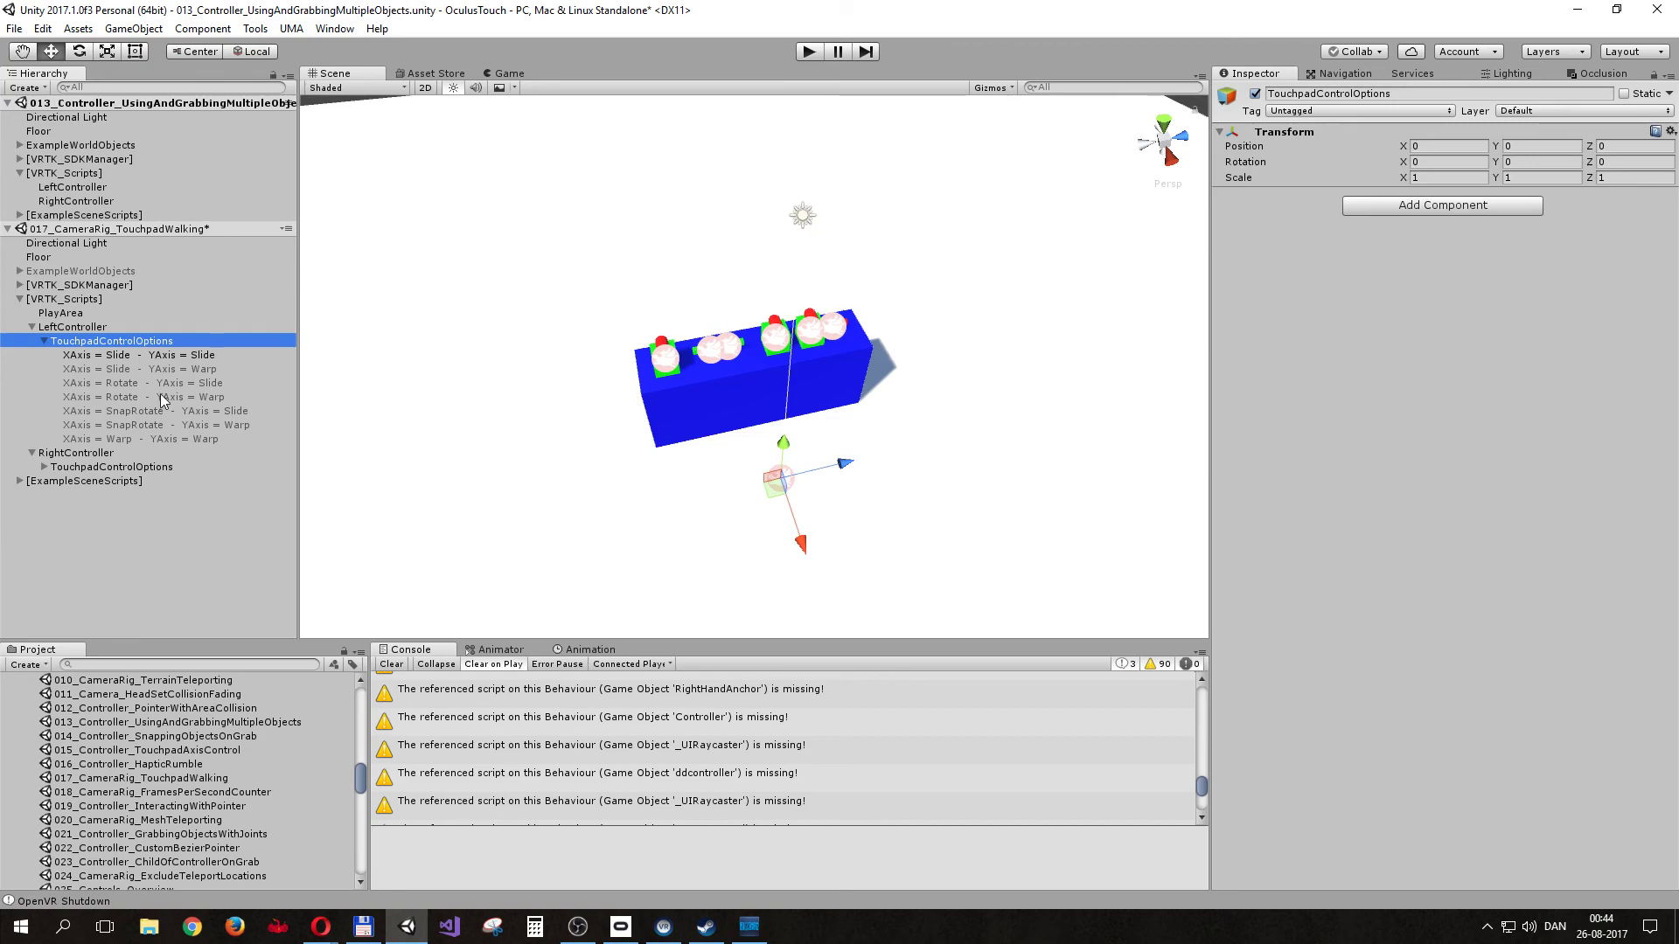
left_click(169, 355)
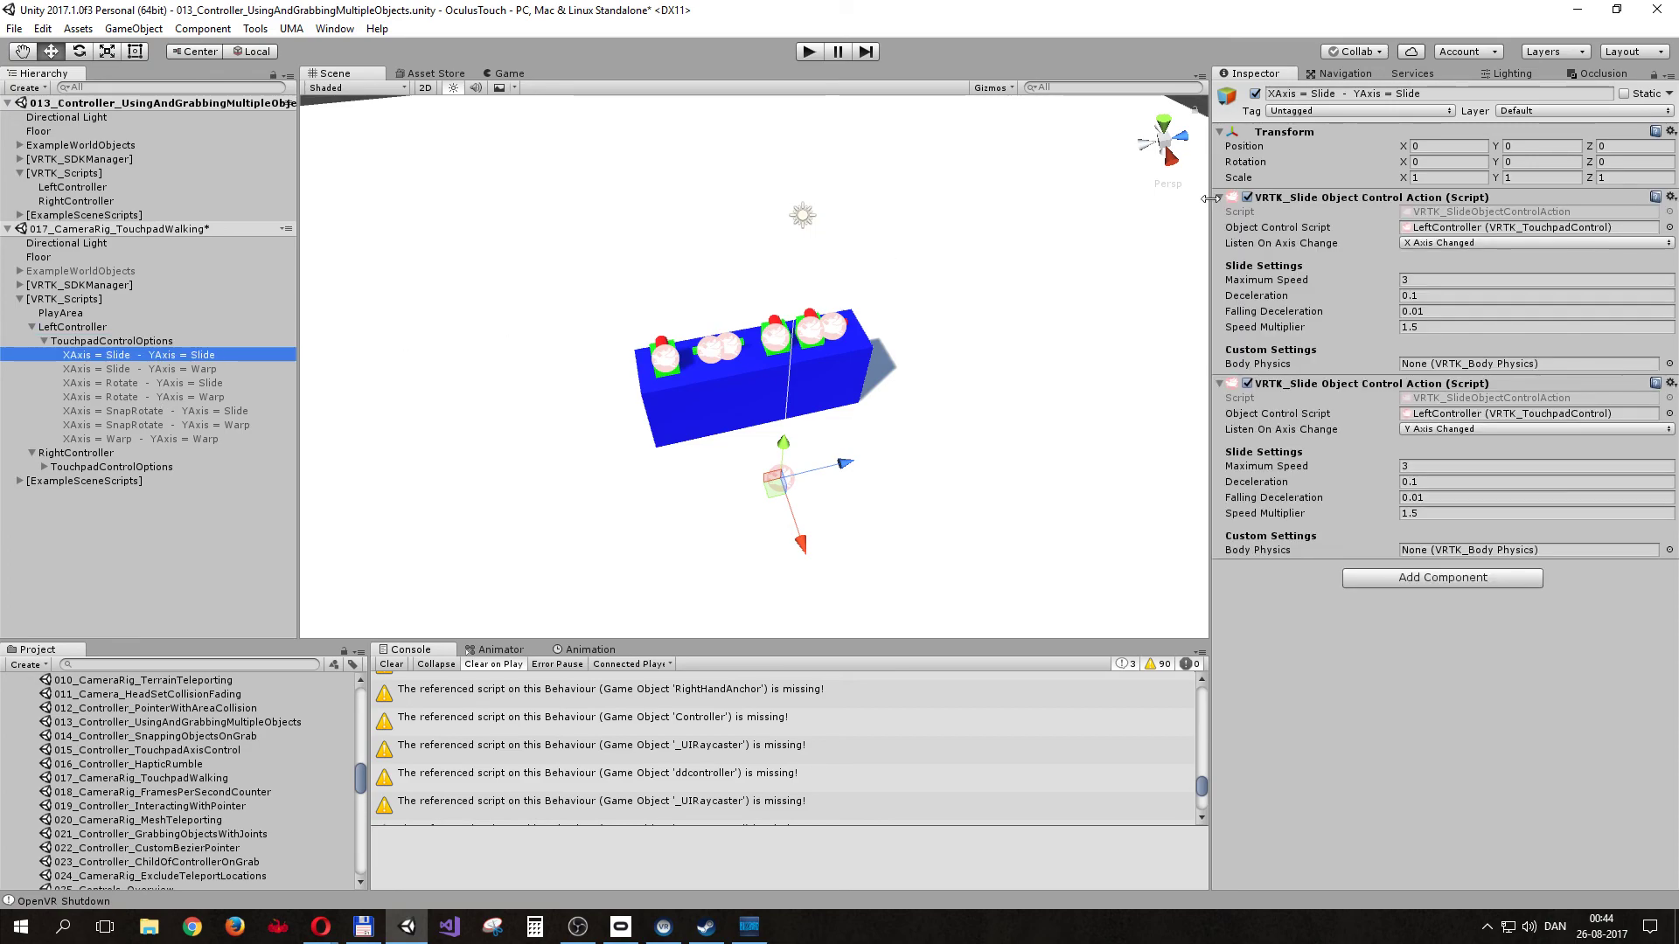
Step: Move both TouchpadControlOptions objects from the touchpad walking scene onto scene 013's matching LeftController and RightController
left_click(97, 342)
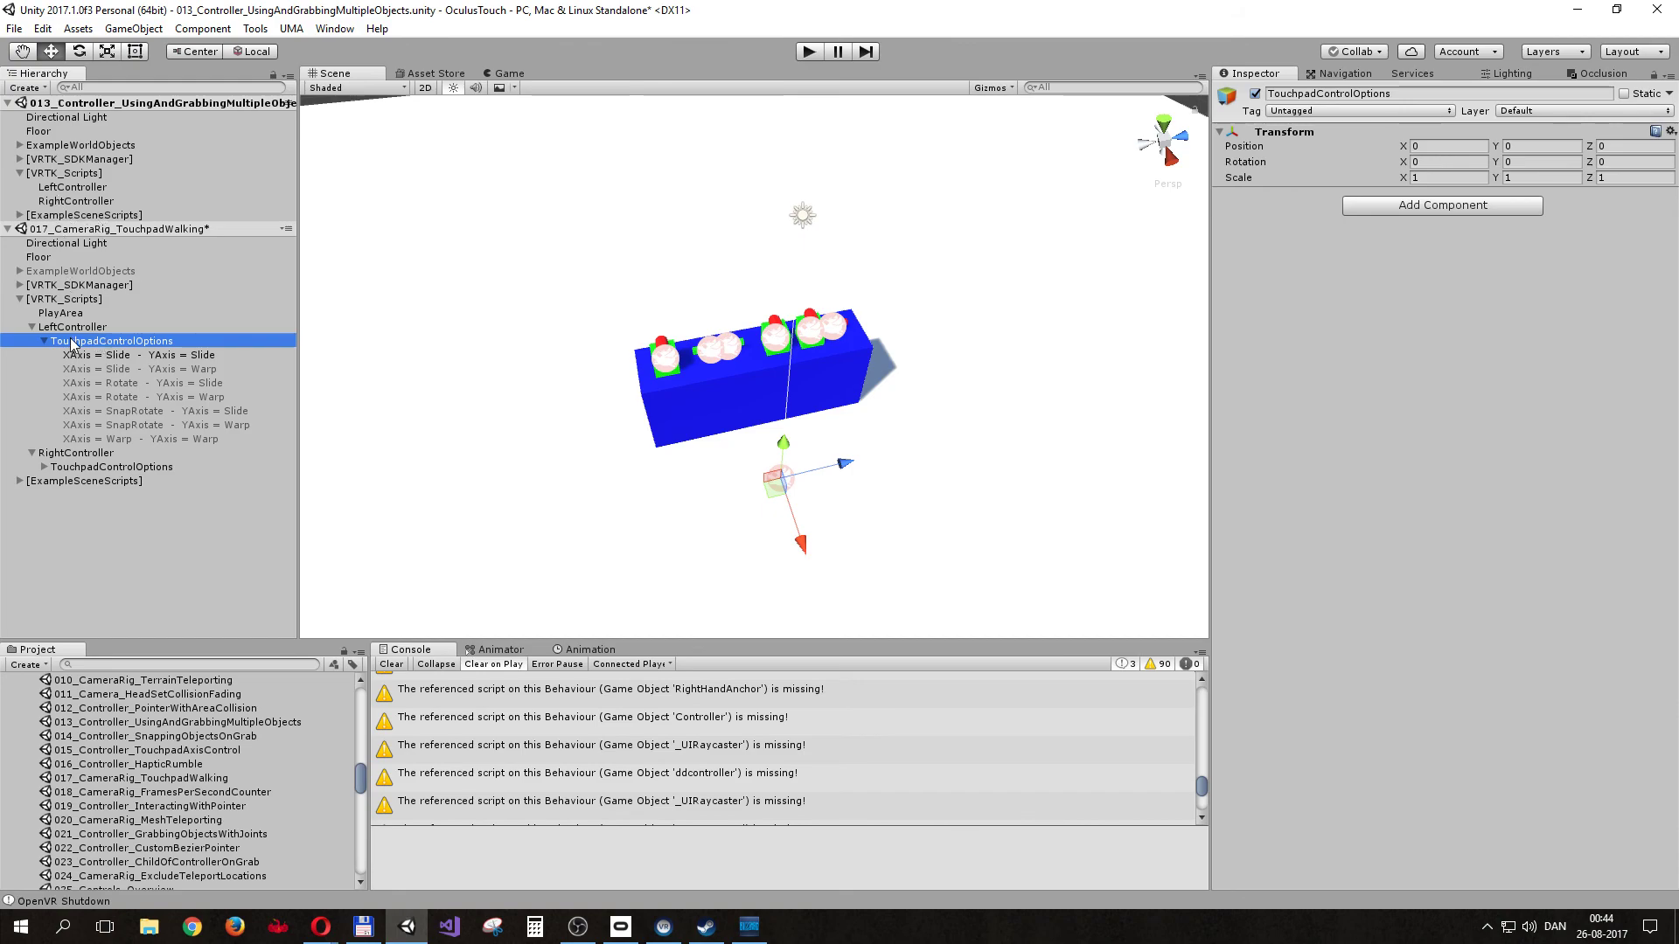
left_click_drag(91, 347, 103, 190)
left_click(45, 467)
left_click_drag(83, 467, 121, 313)
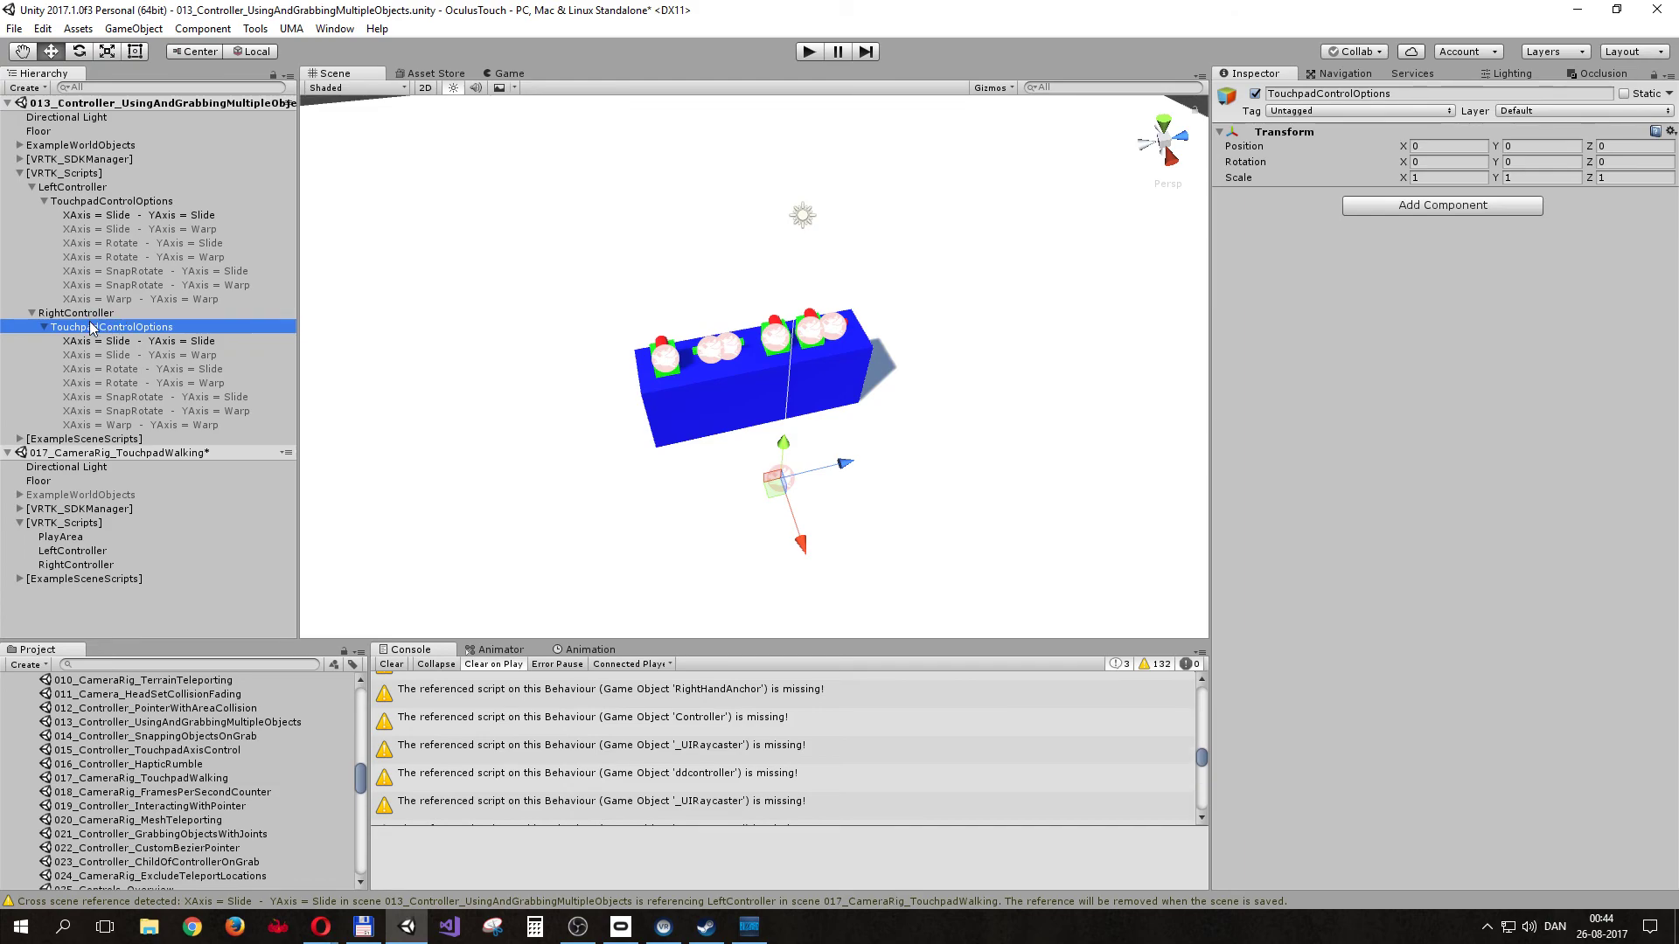
Step: Move PlayArea from the touchpad walking scene under scene 013's LeftController and assign PlayArea as the Target List Policy of its VRTK_Headset Collision
left_click_drag(76, 537, 114, 188)
left_click_drag(86, 319, 91, 194)
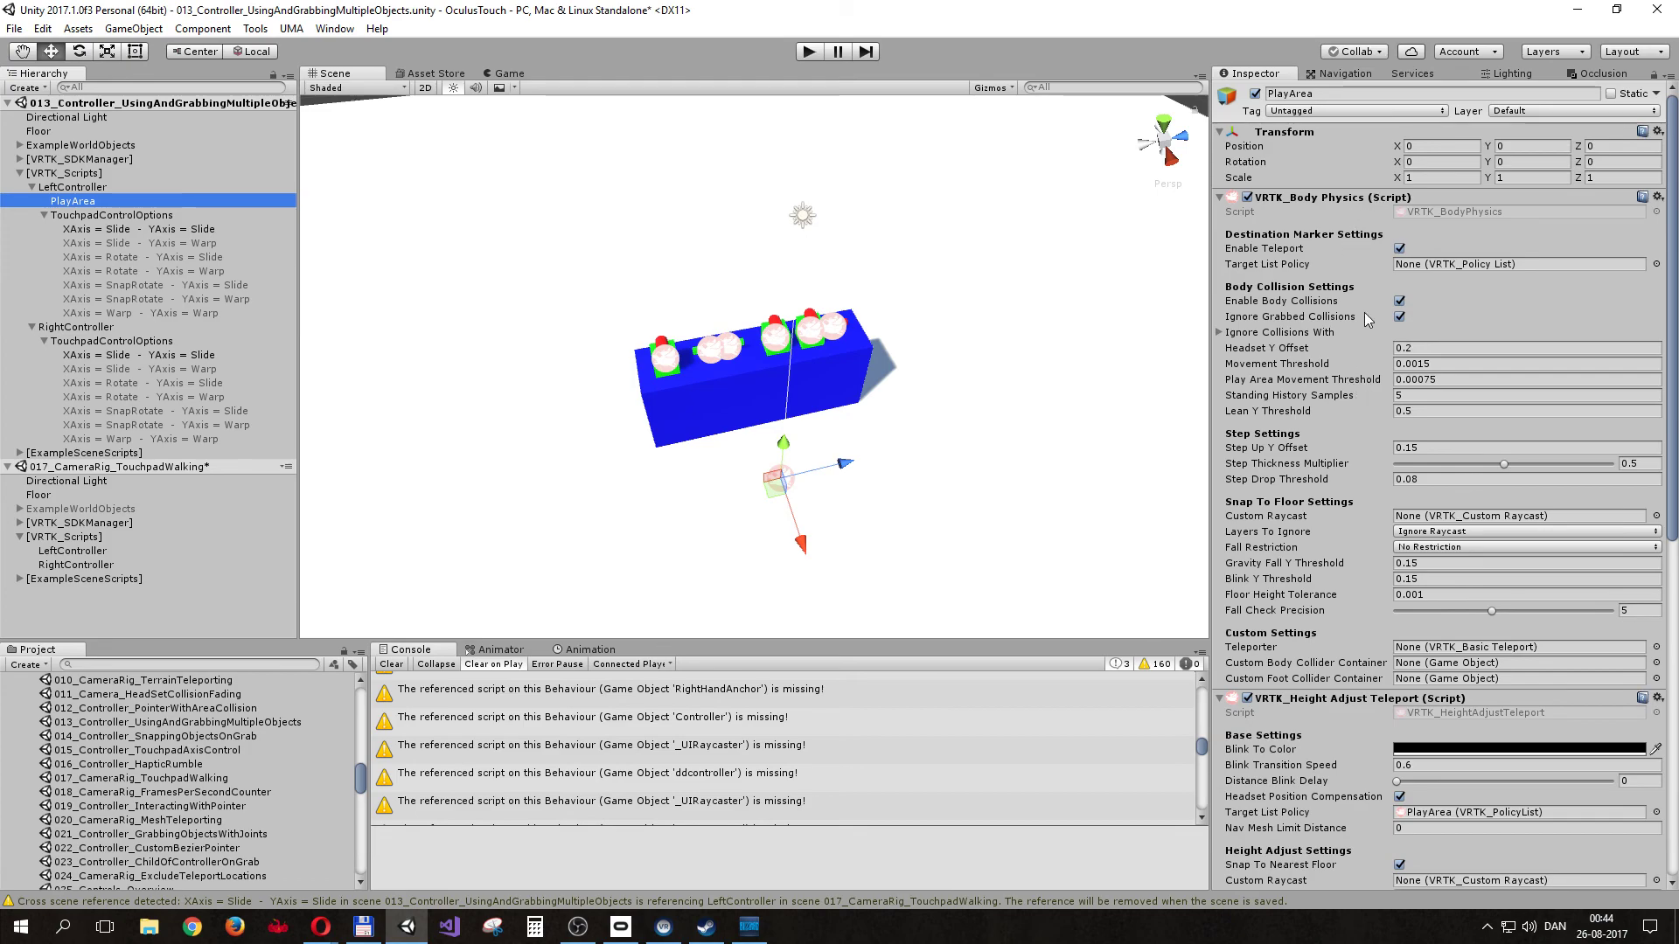
scroll(1355, 682, "down", 3)
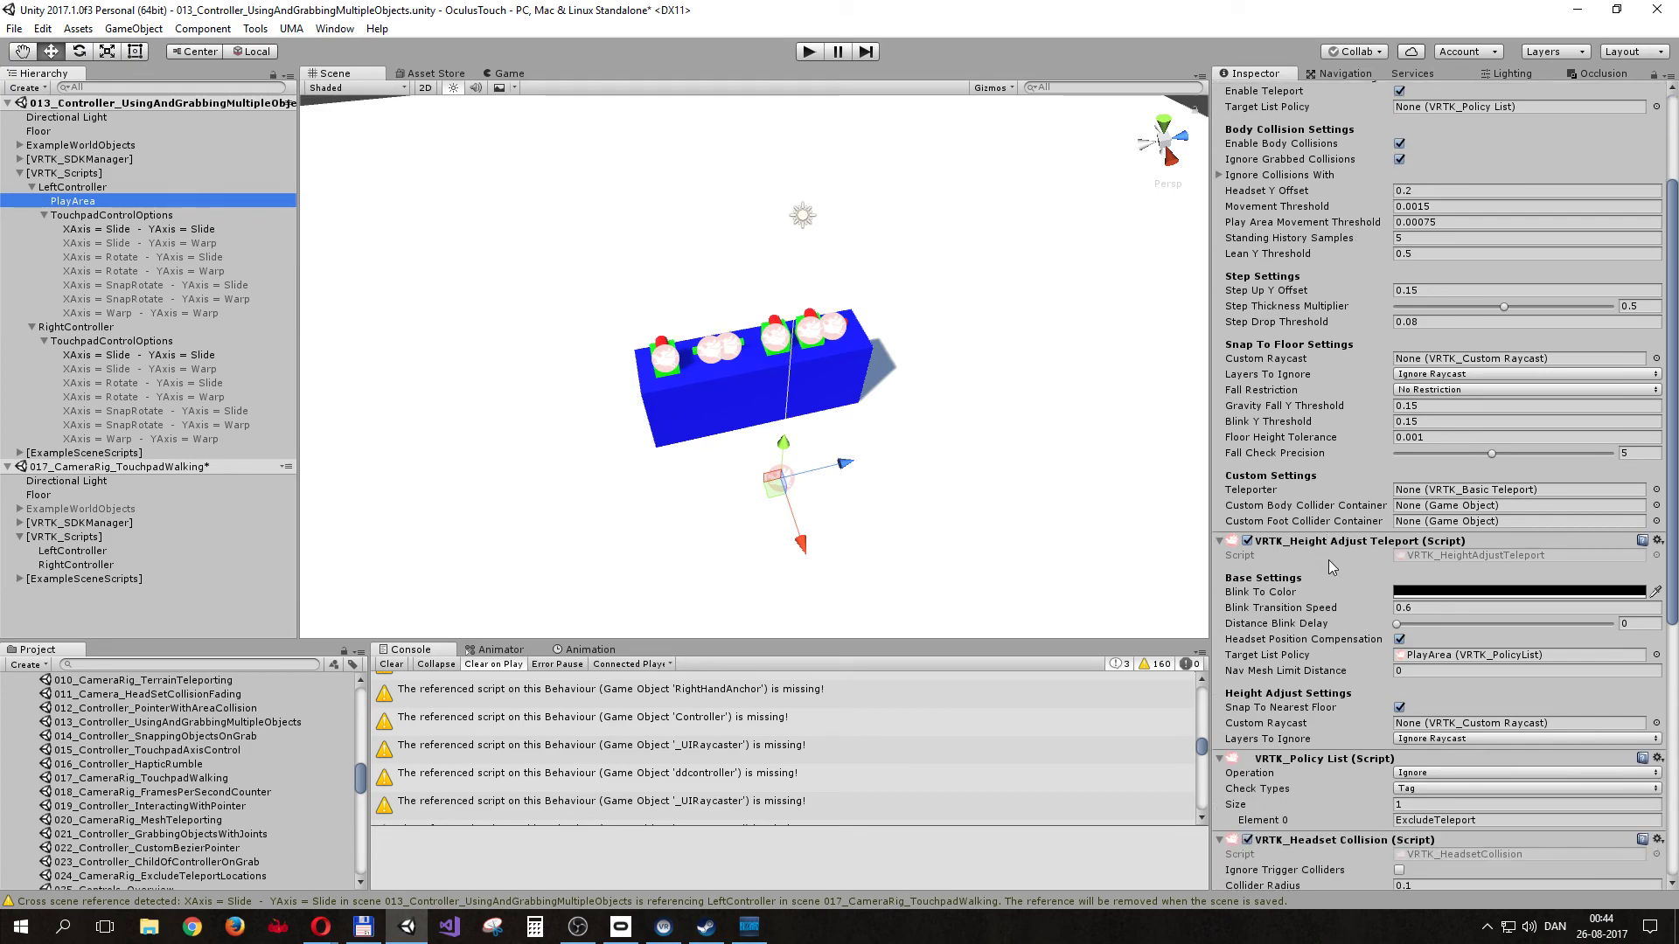
scroll(1352, 623, "down", 7)
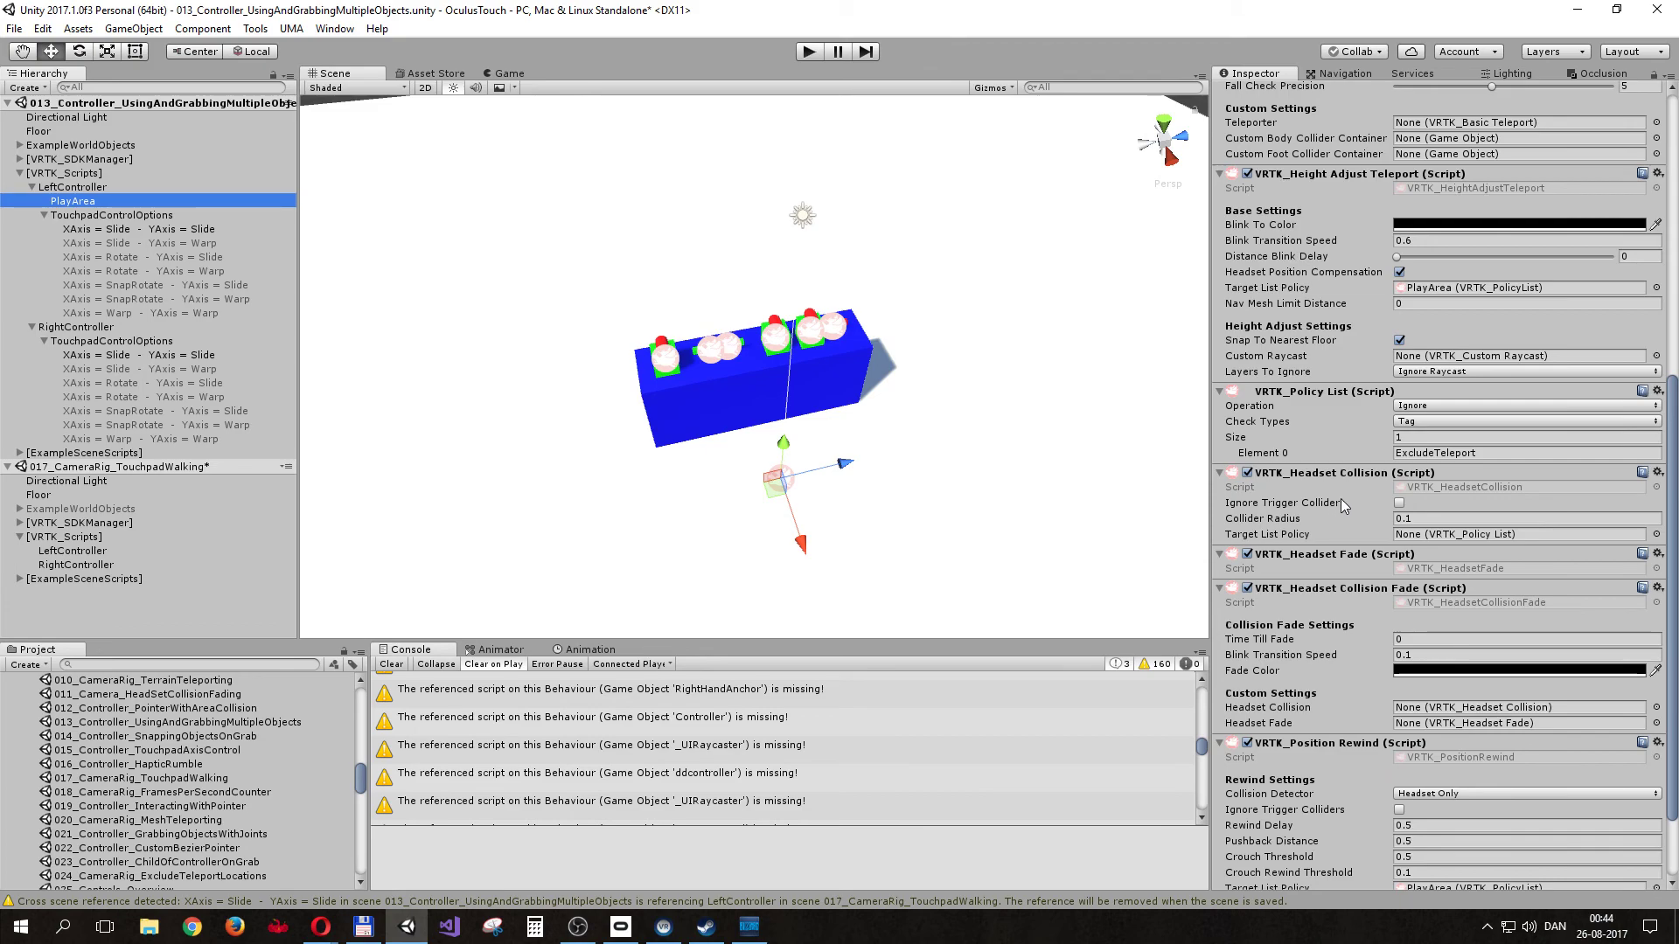
left_click_drag(87, 205, 1425, 537)
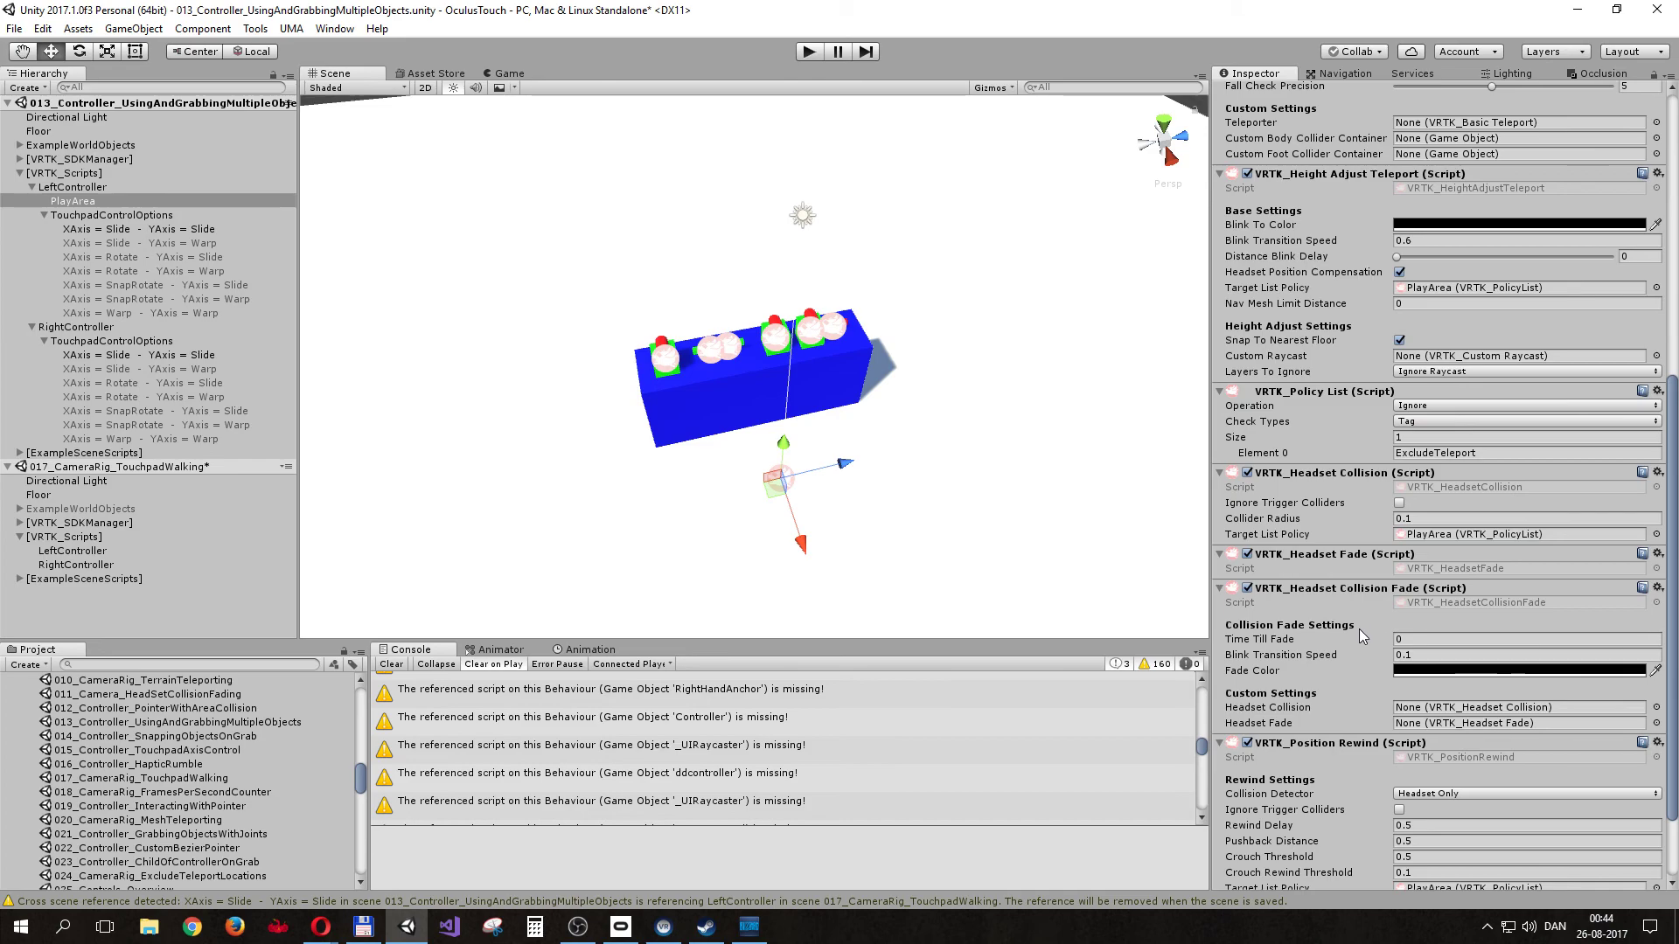
scroll(1350, 623, "down", 1)
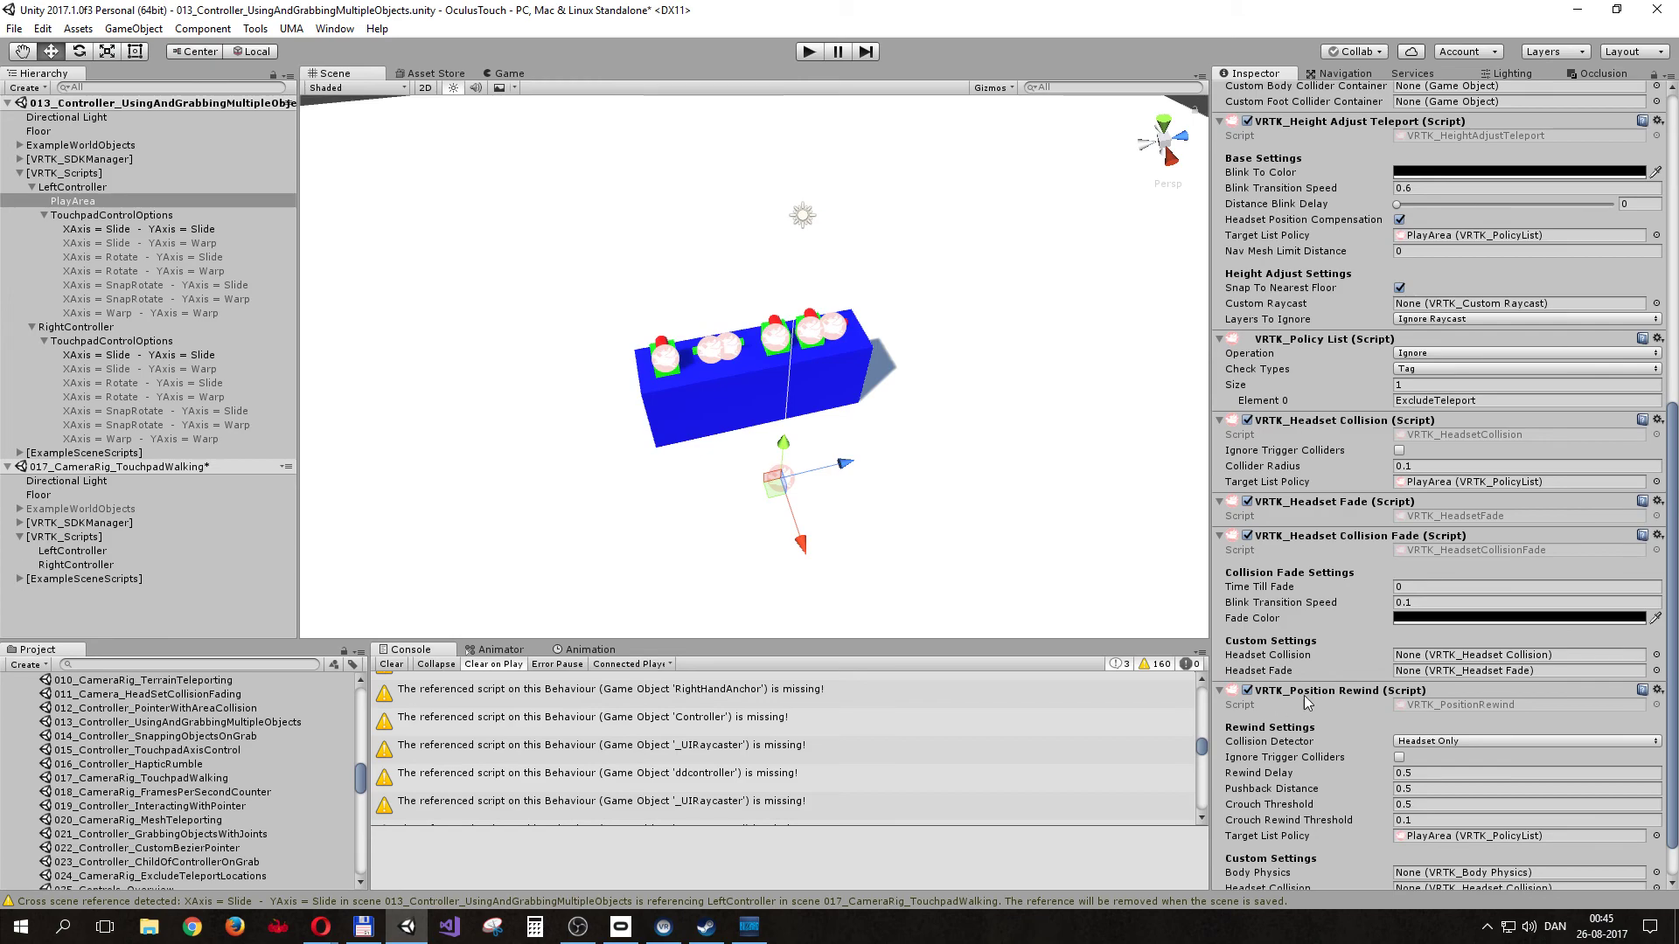
Step: Try to assign scene 013's RightController as the Object Control Script of its XAxis = Slide - YAxis = Slide option
scroll(1377, 696, "down", 1)
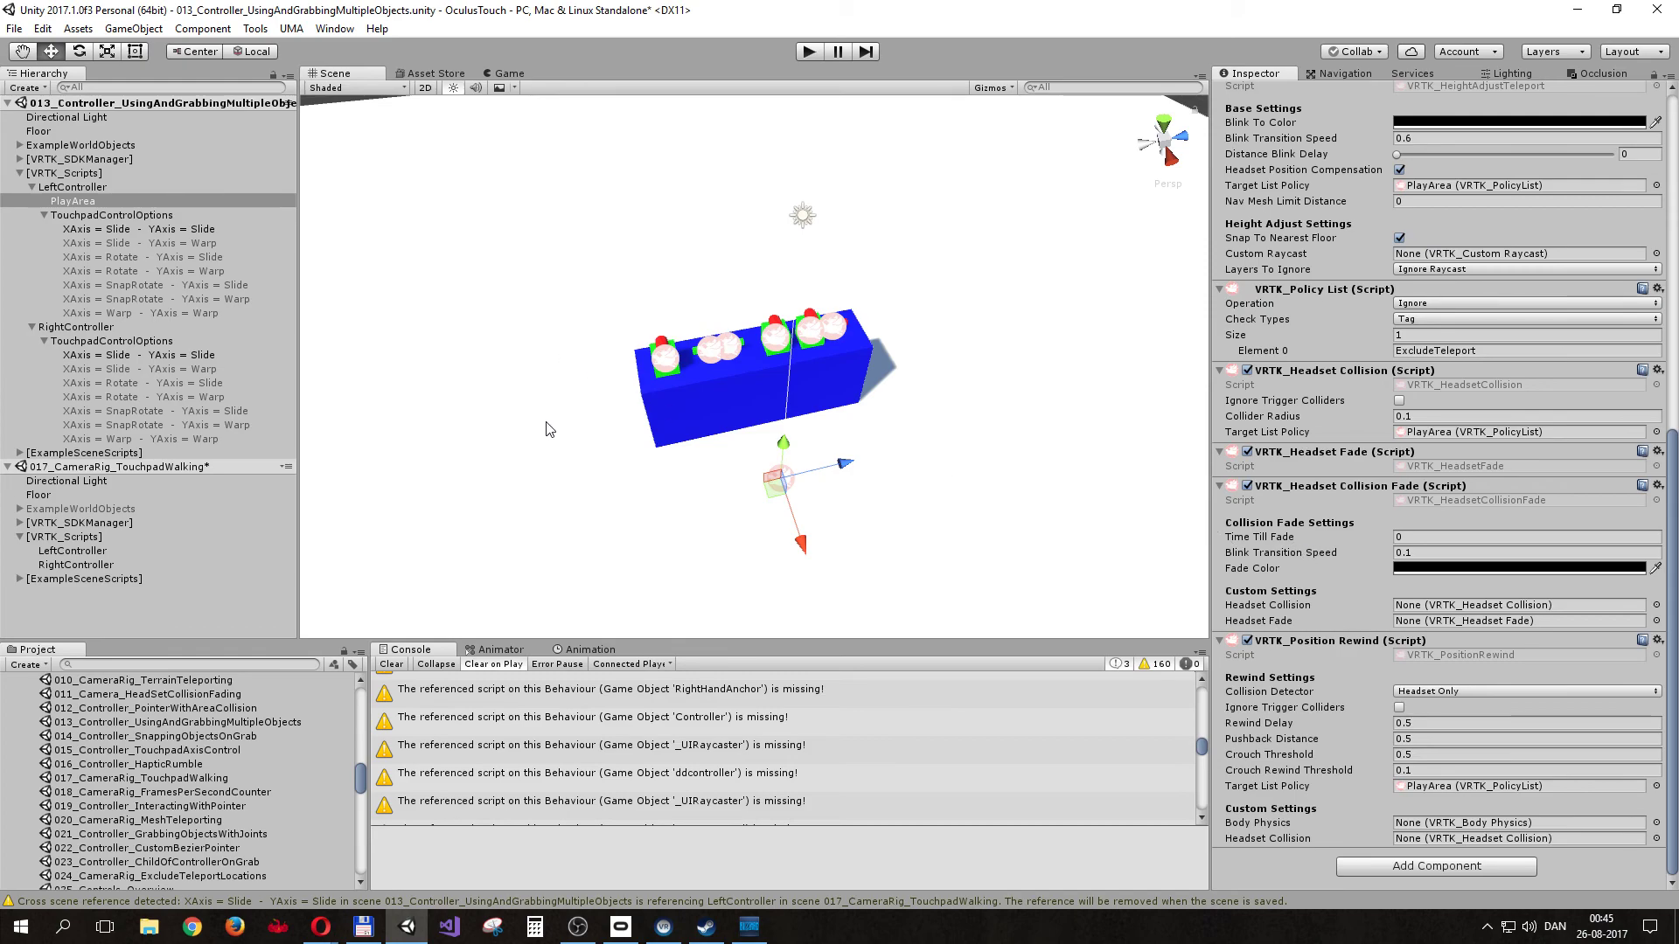
left_click(114, 230)
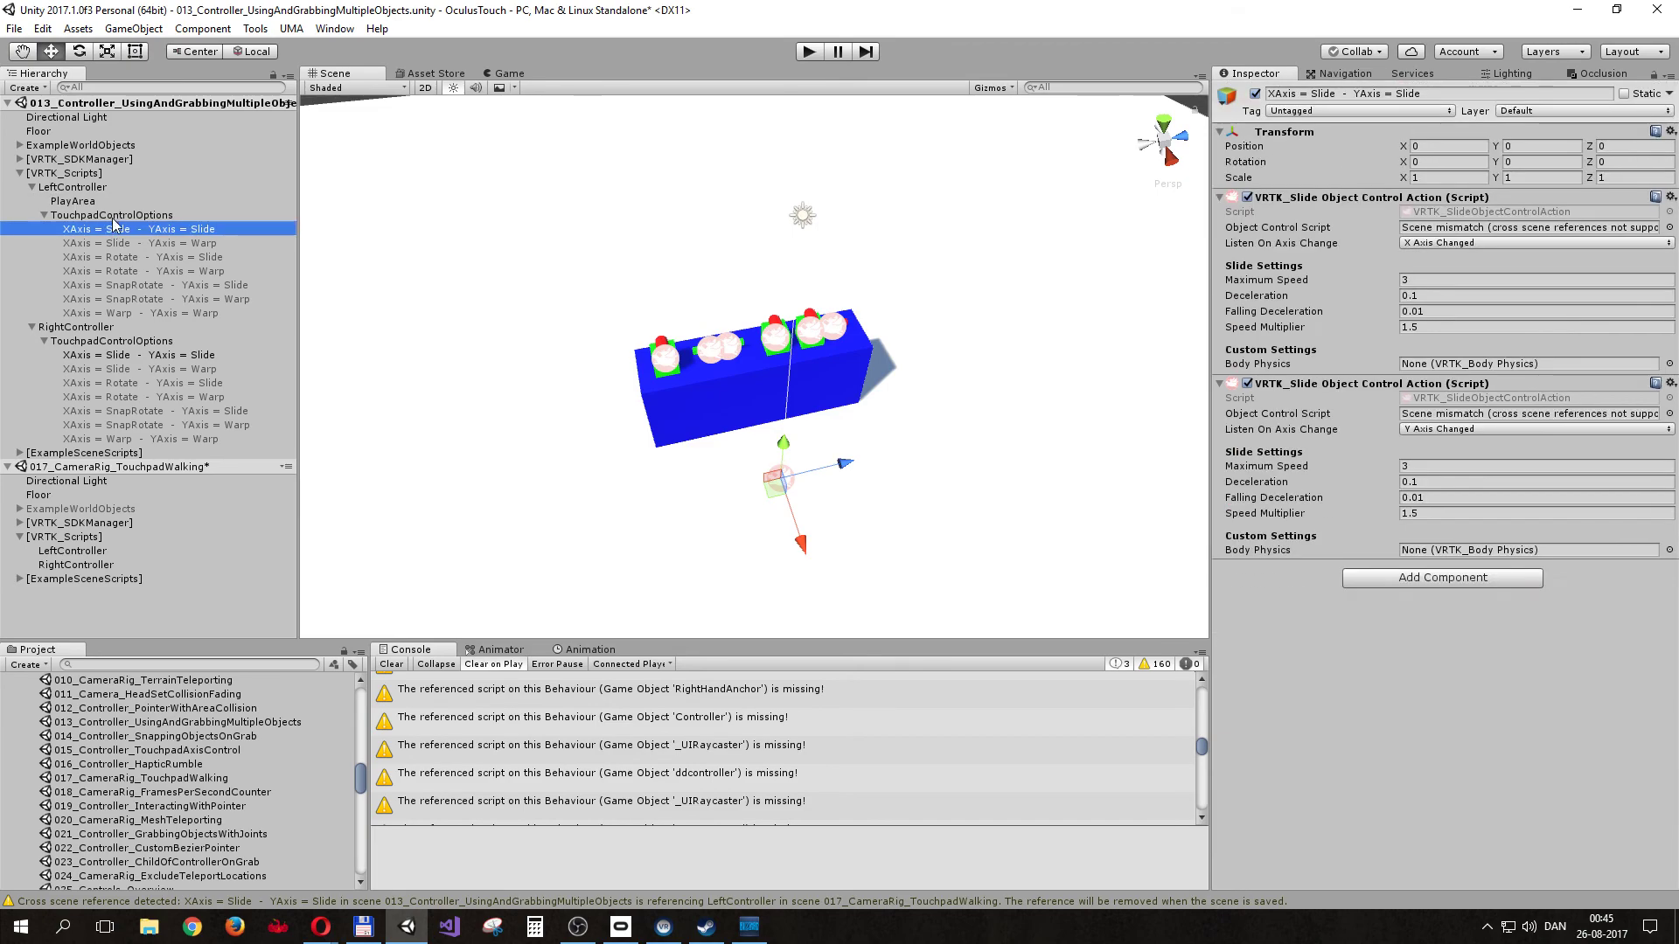
left_click(132, 357)
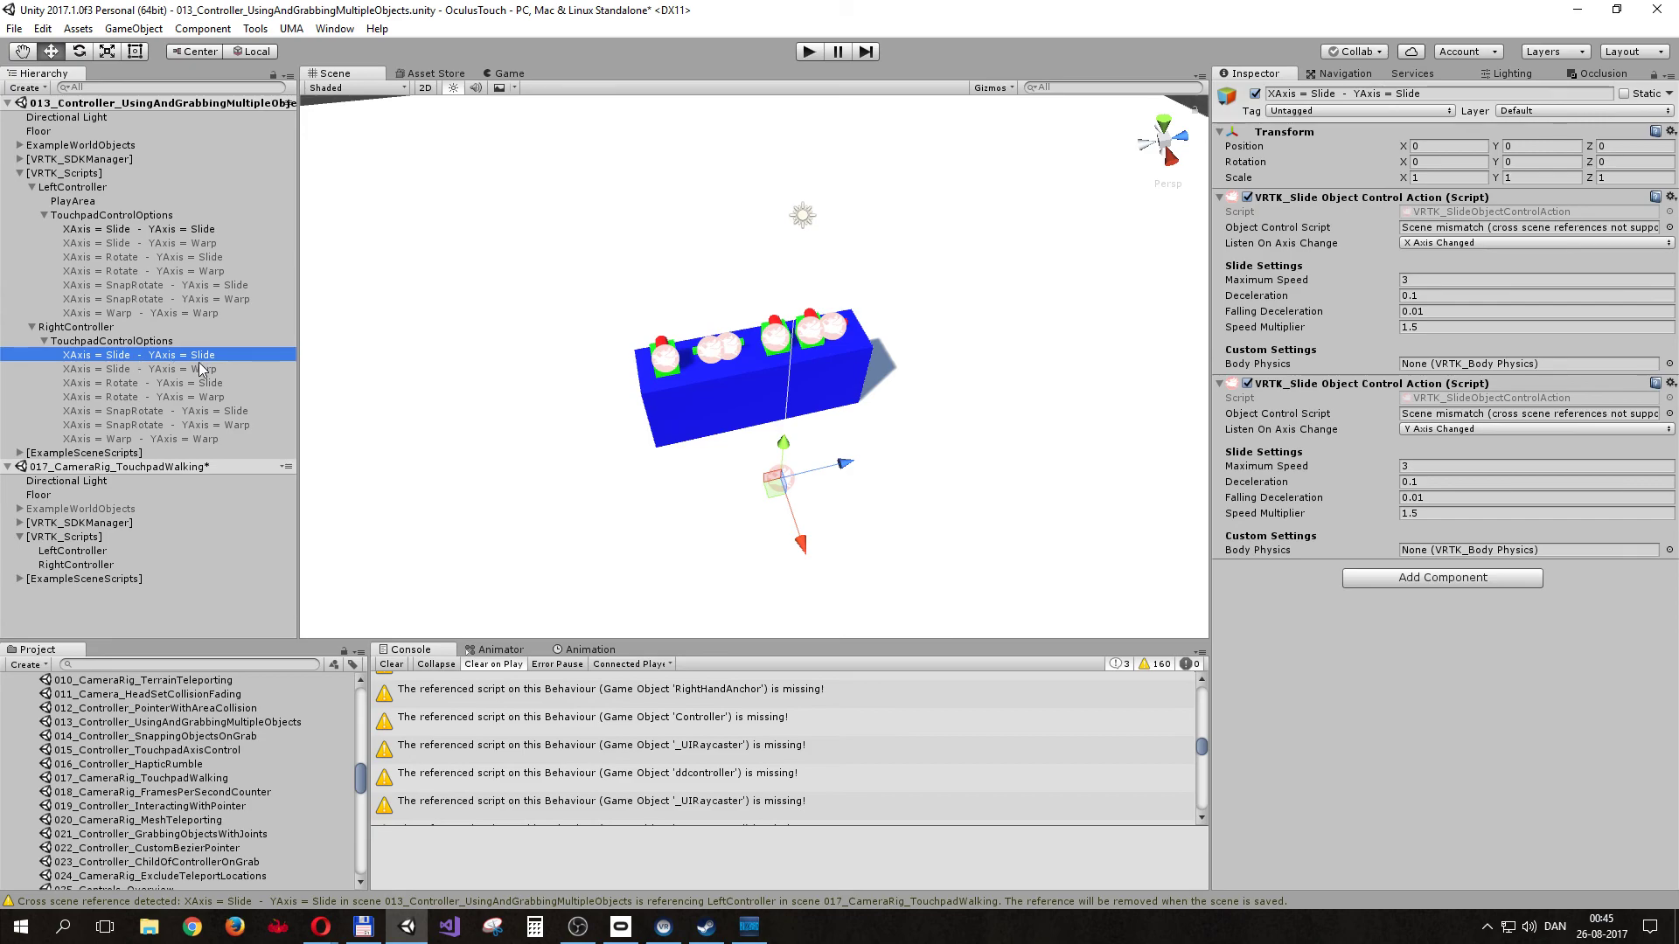
left_click(1444, 415)
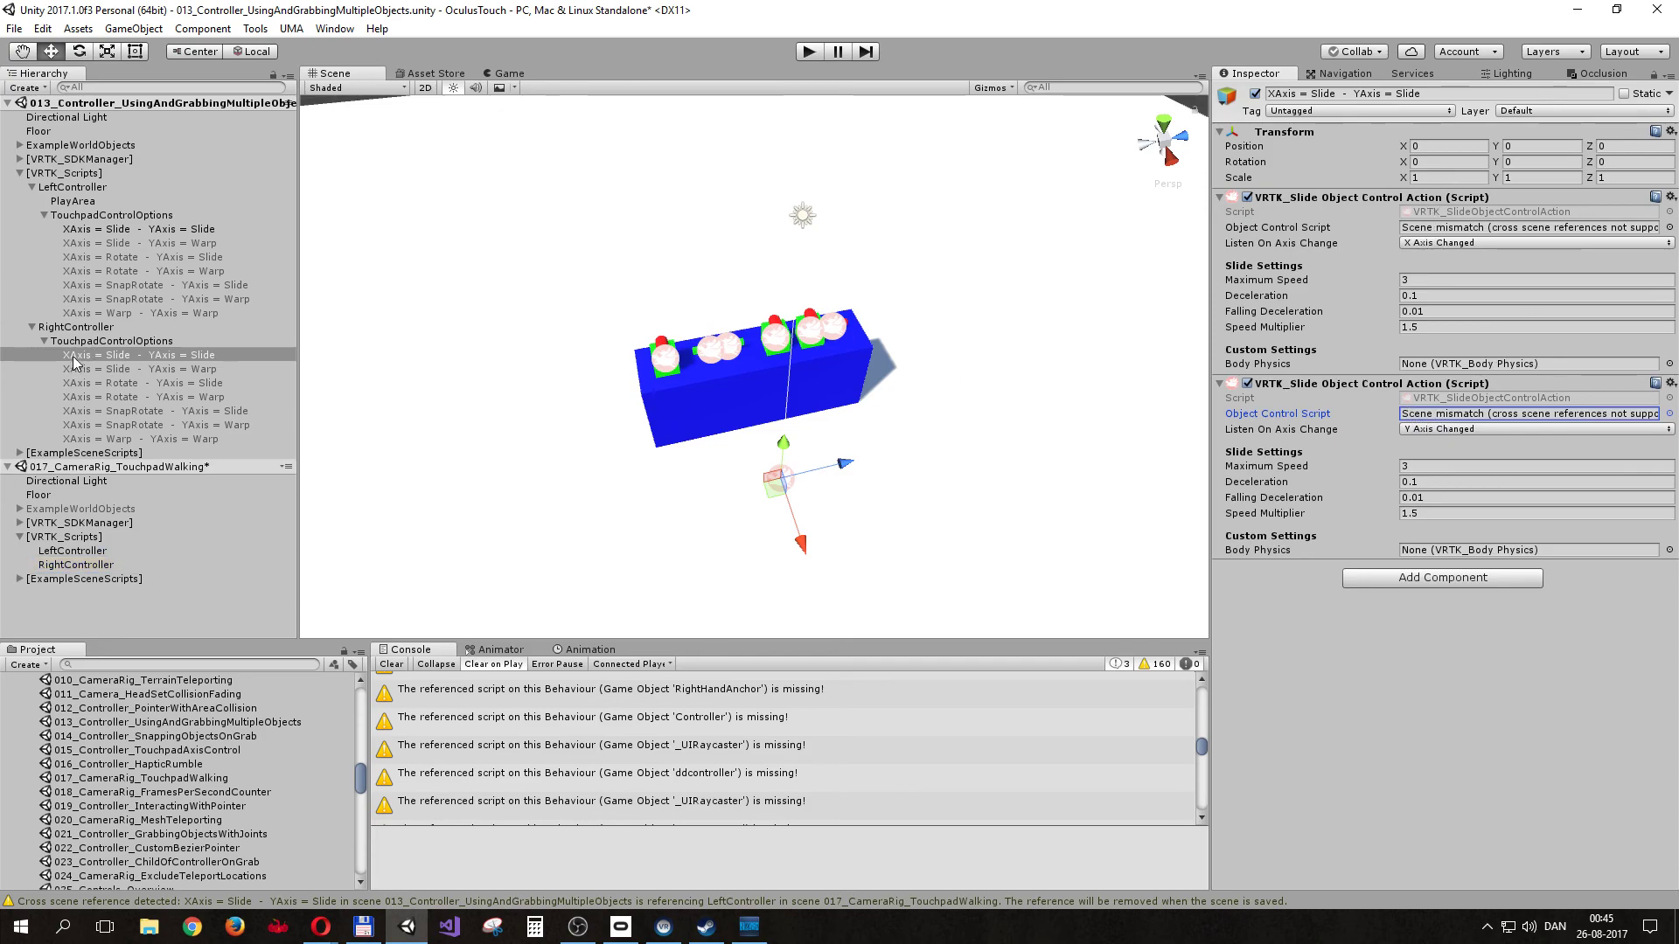
left_click_drag(88, 333, 1460, 231)
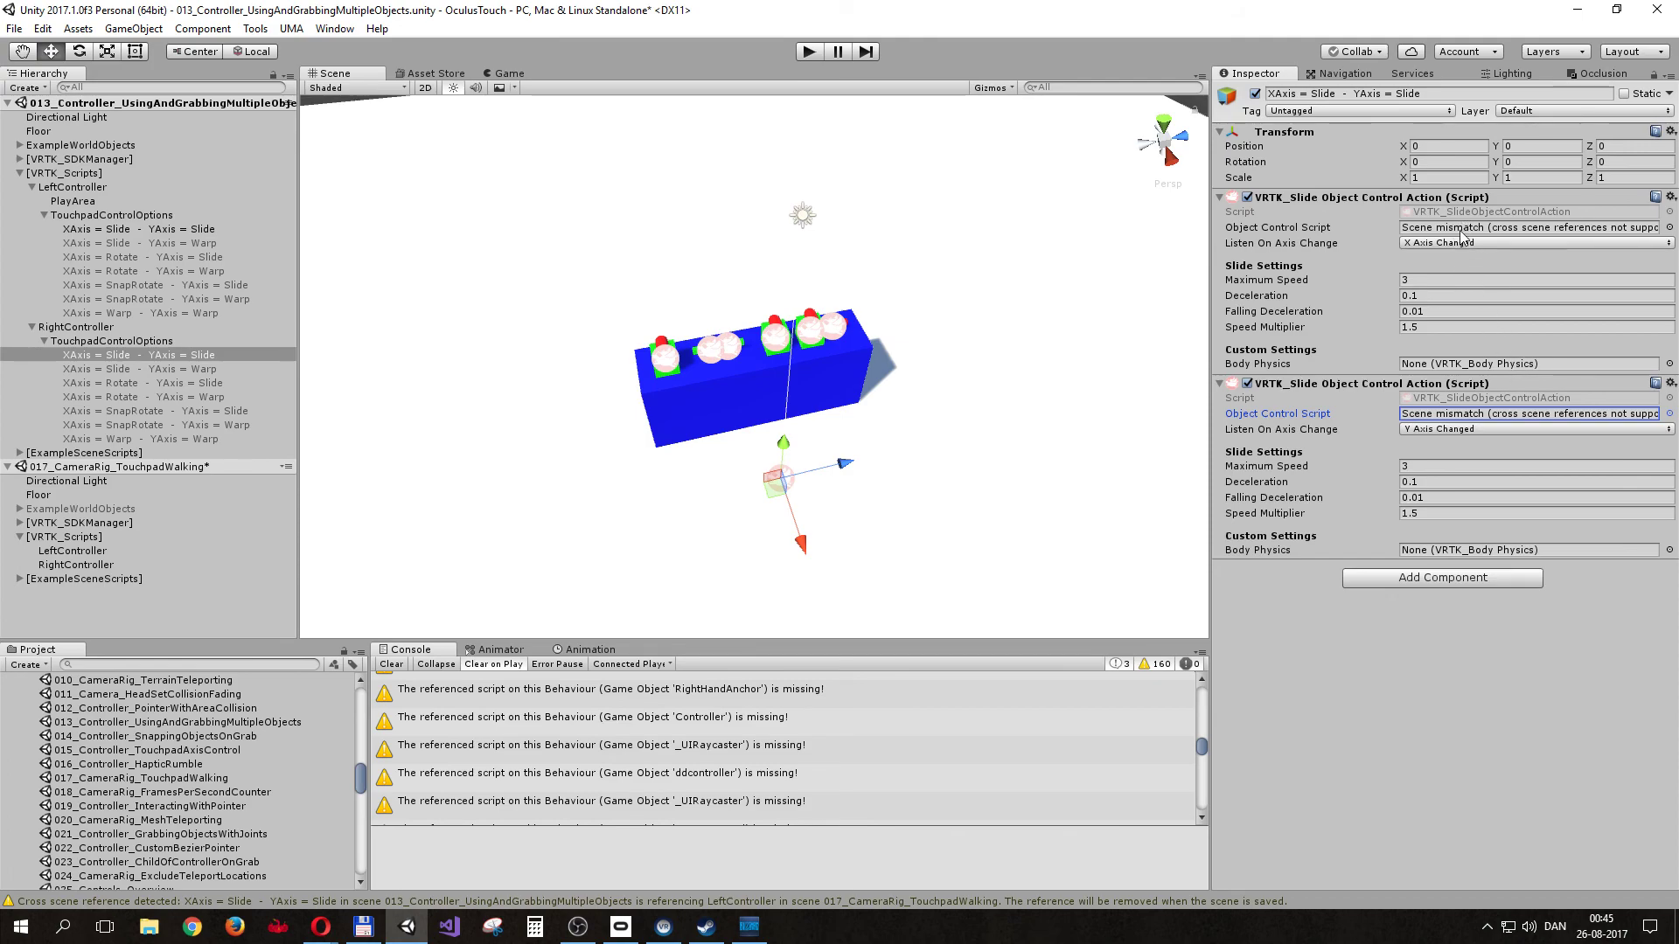
Step: Add the VRTK_TouchpadControl component to both LeftController and RightController in scene 013
left_click(88, 327)
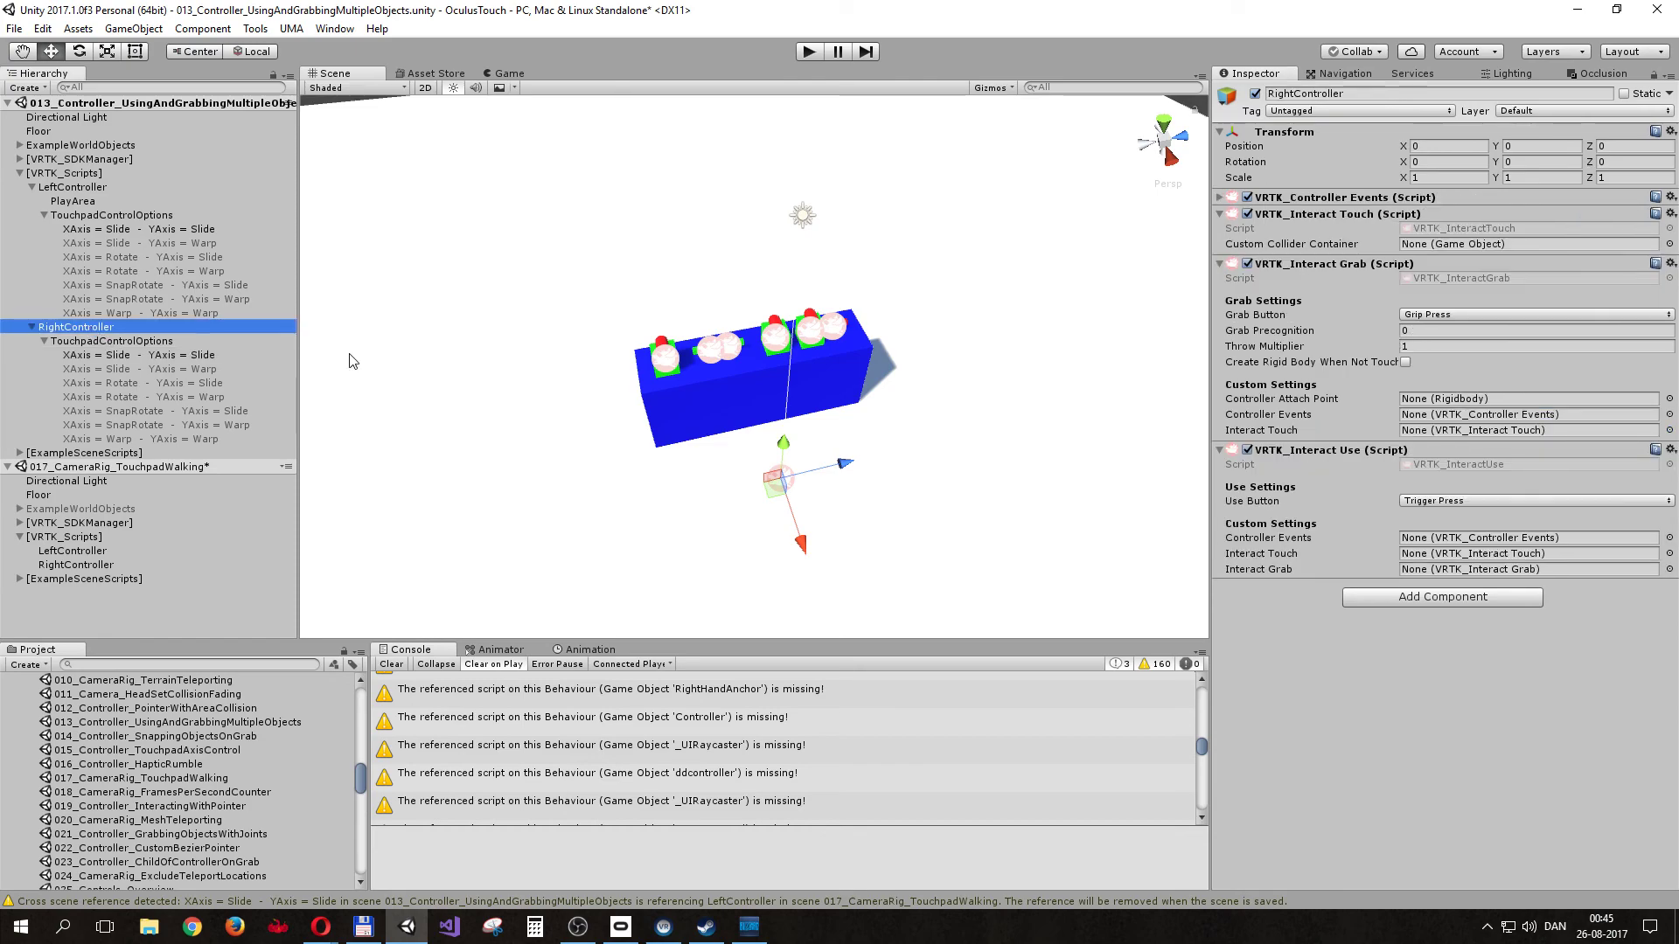
left_click(63, 554)
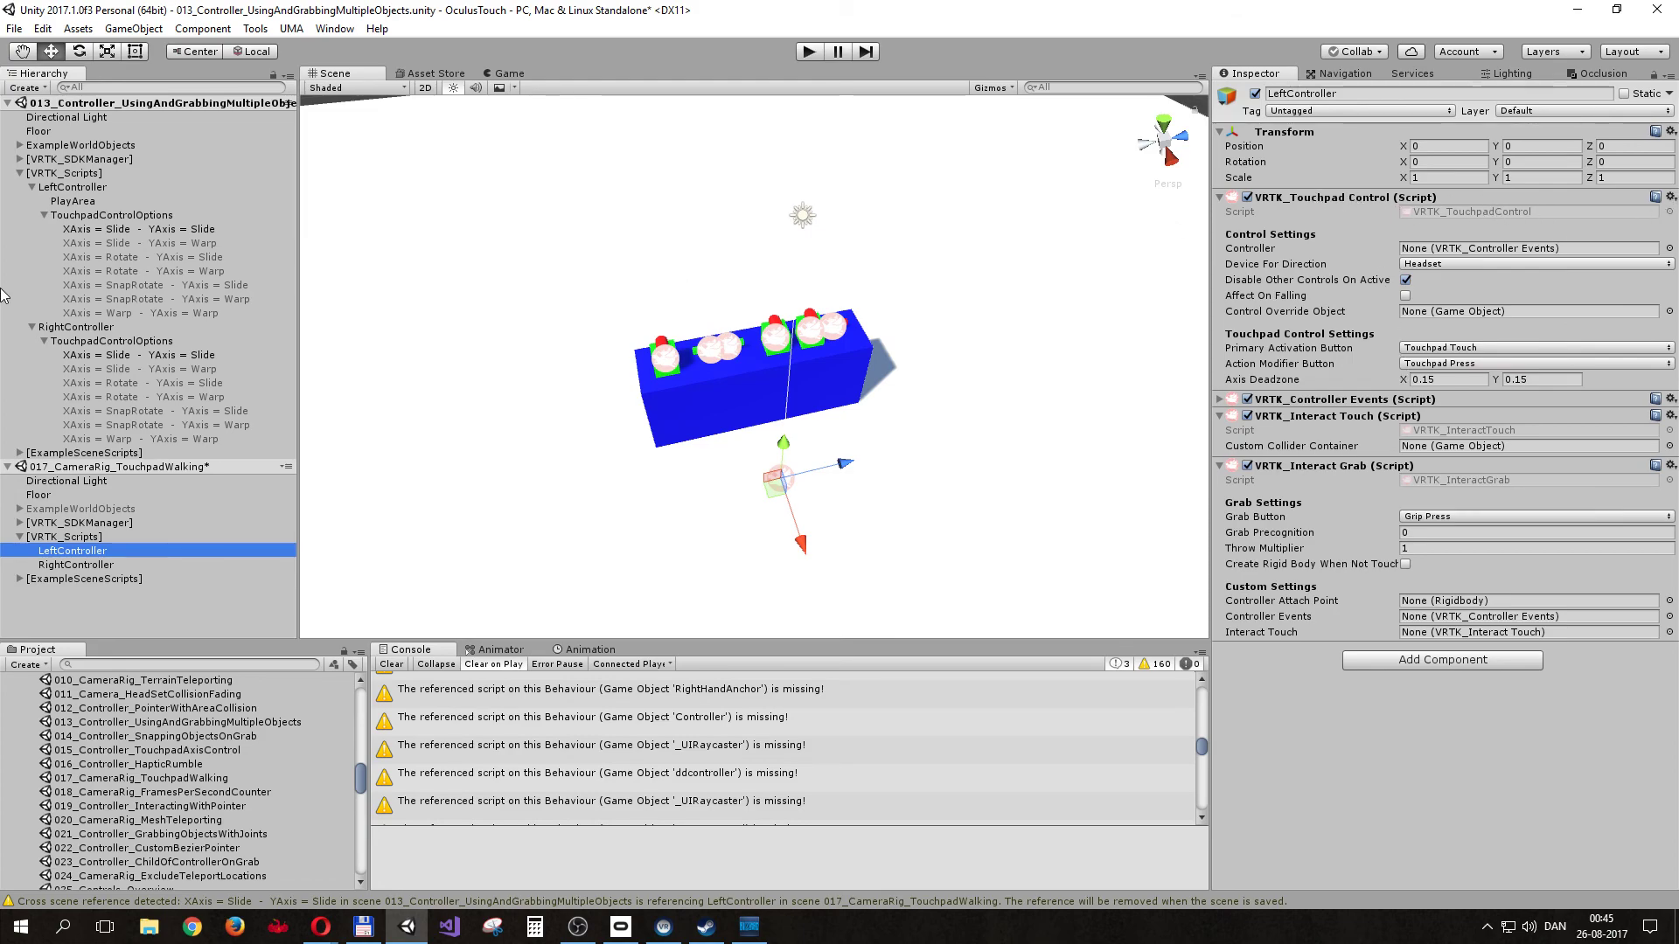
left_click(63, 327)
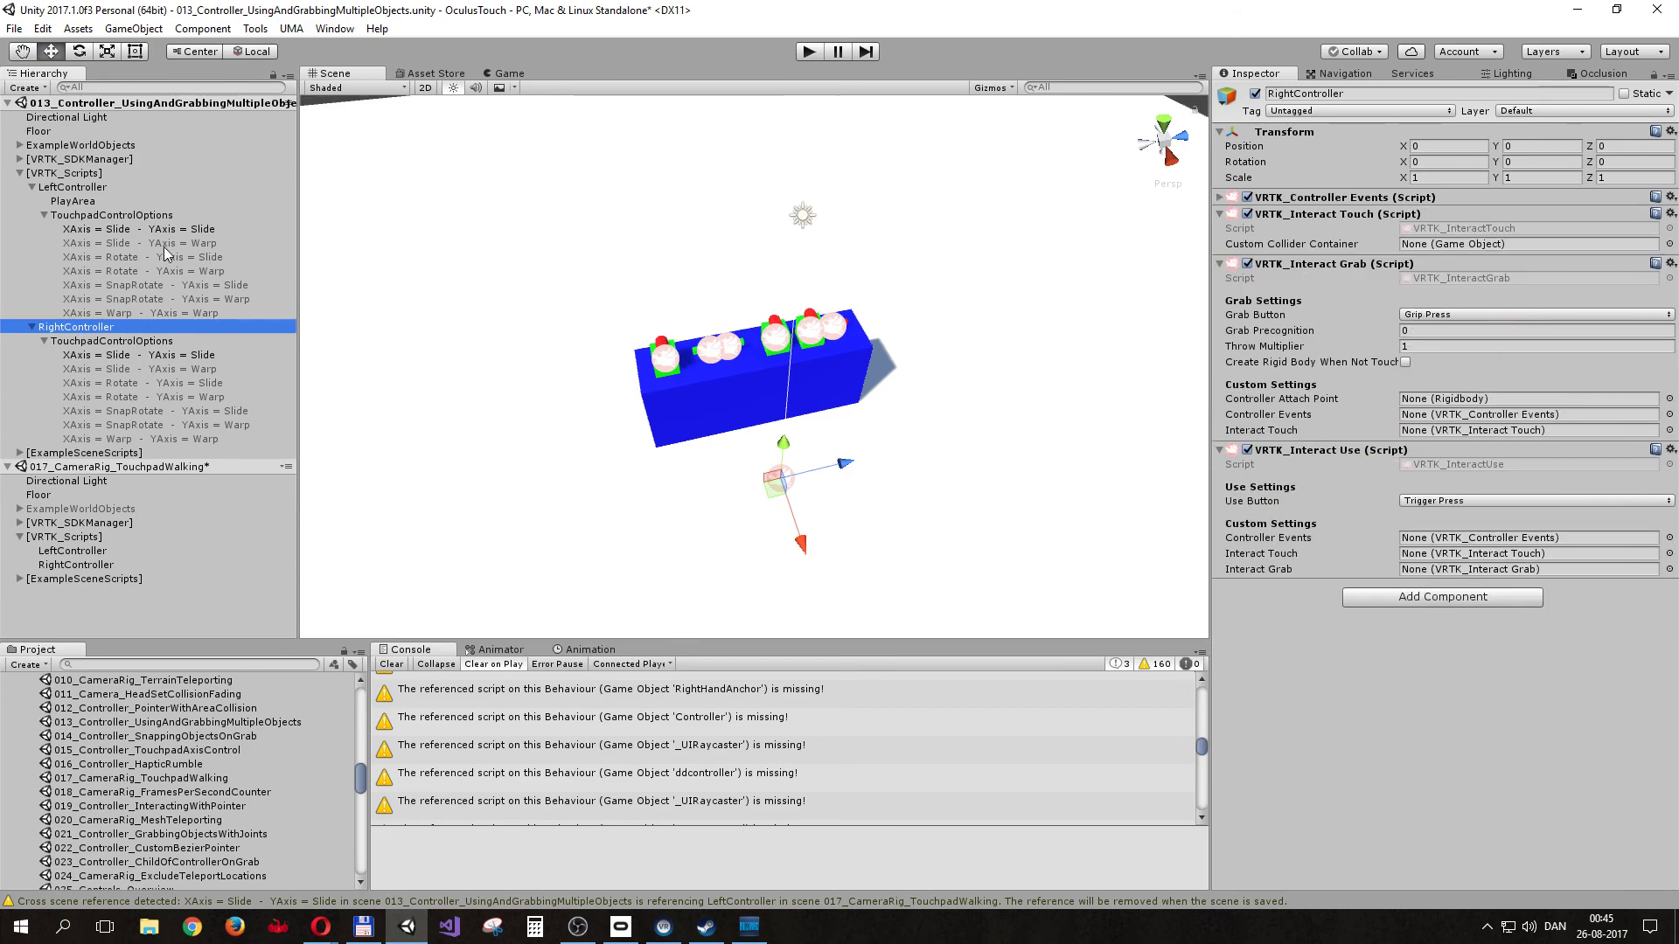
left_click(94, 189, "ctrl")
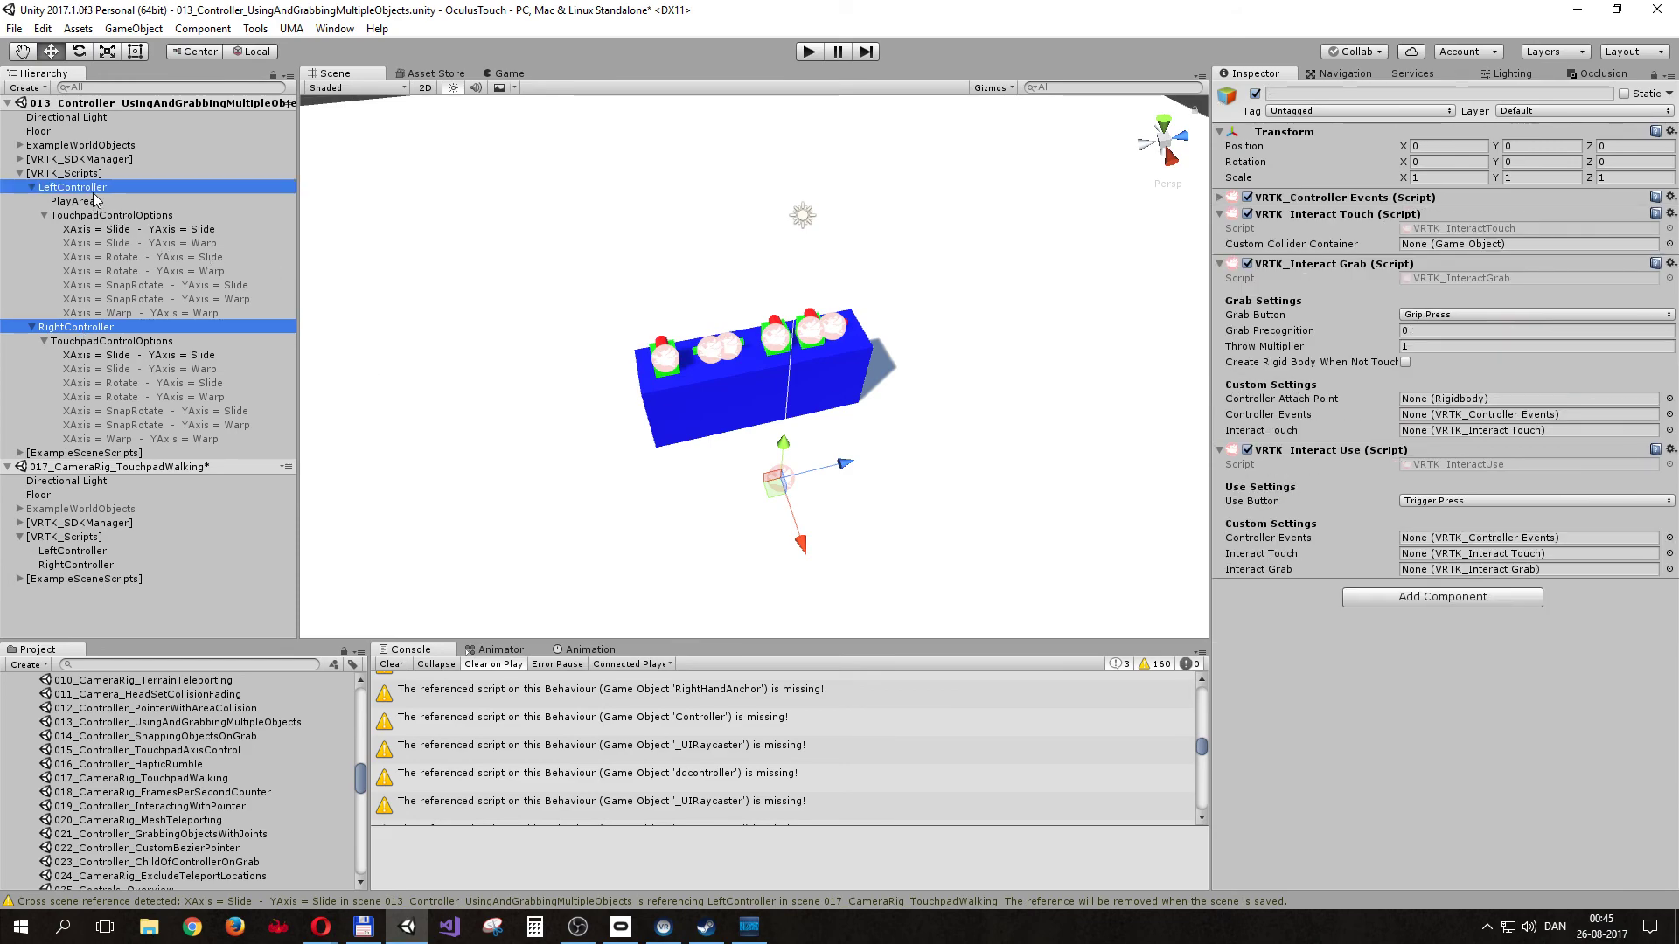
left_click(1442, 598)
type("vrtk")
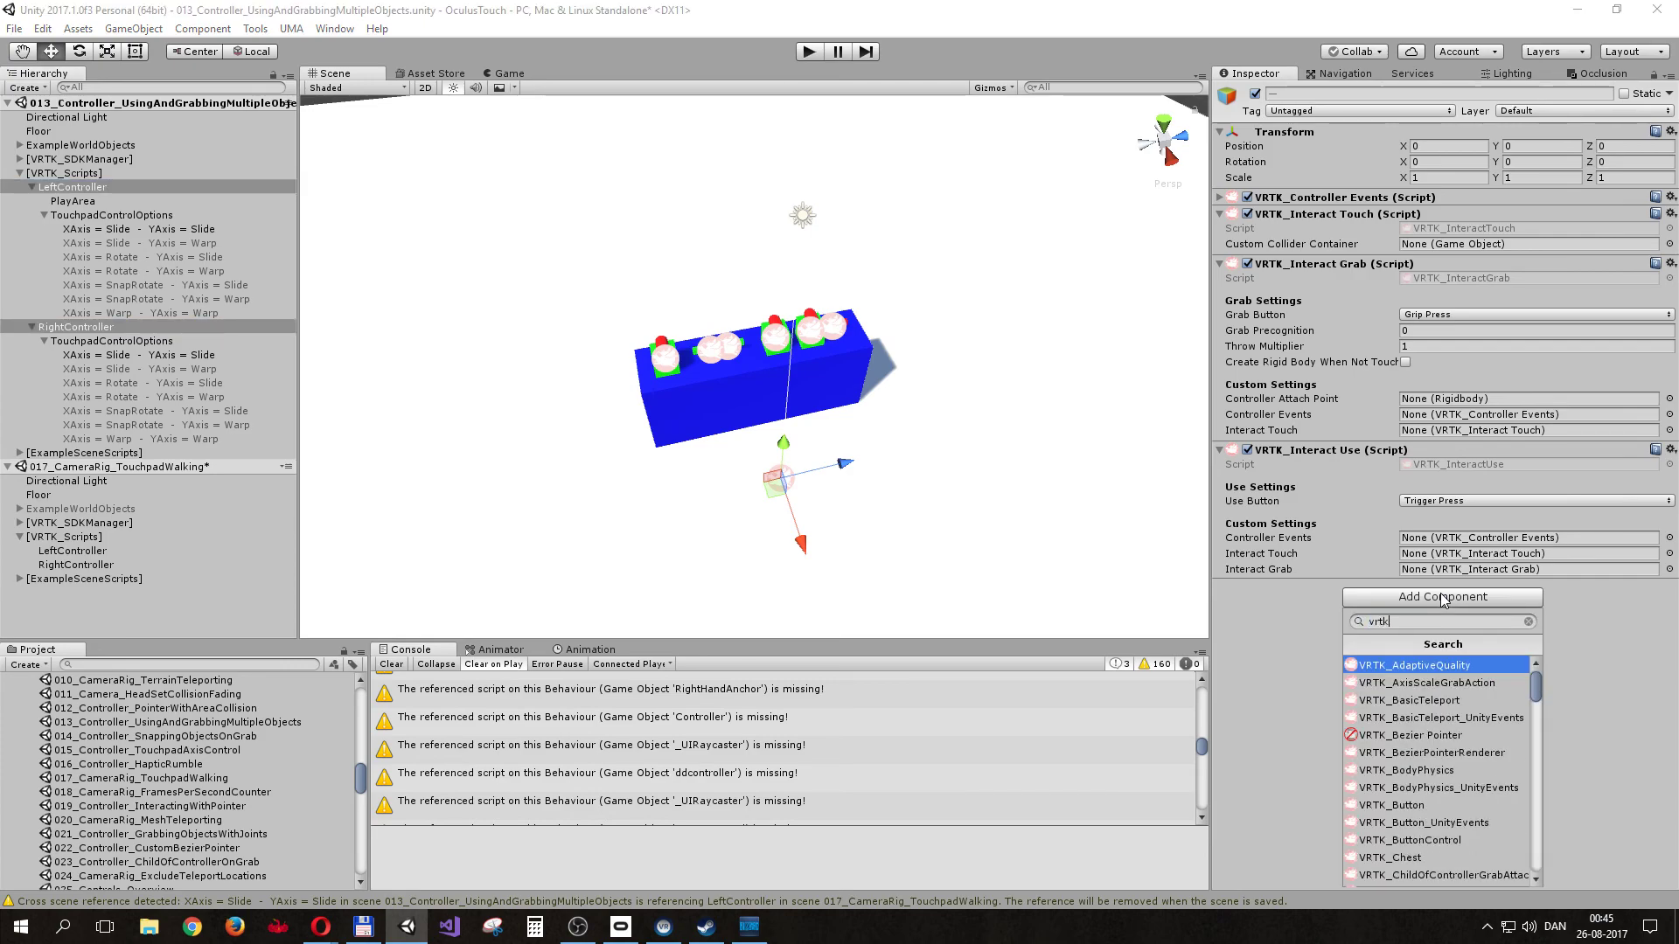
type("_tou")
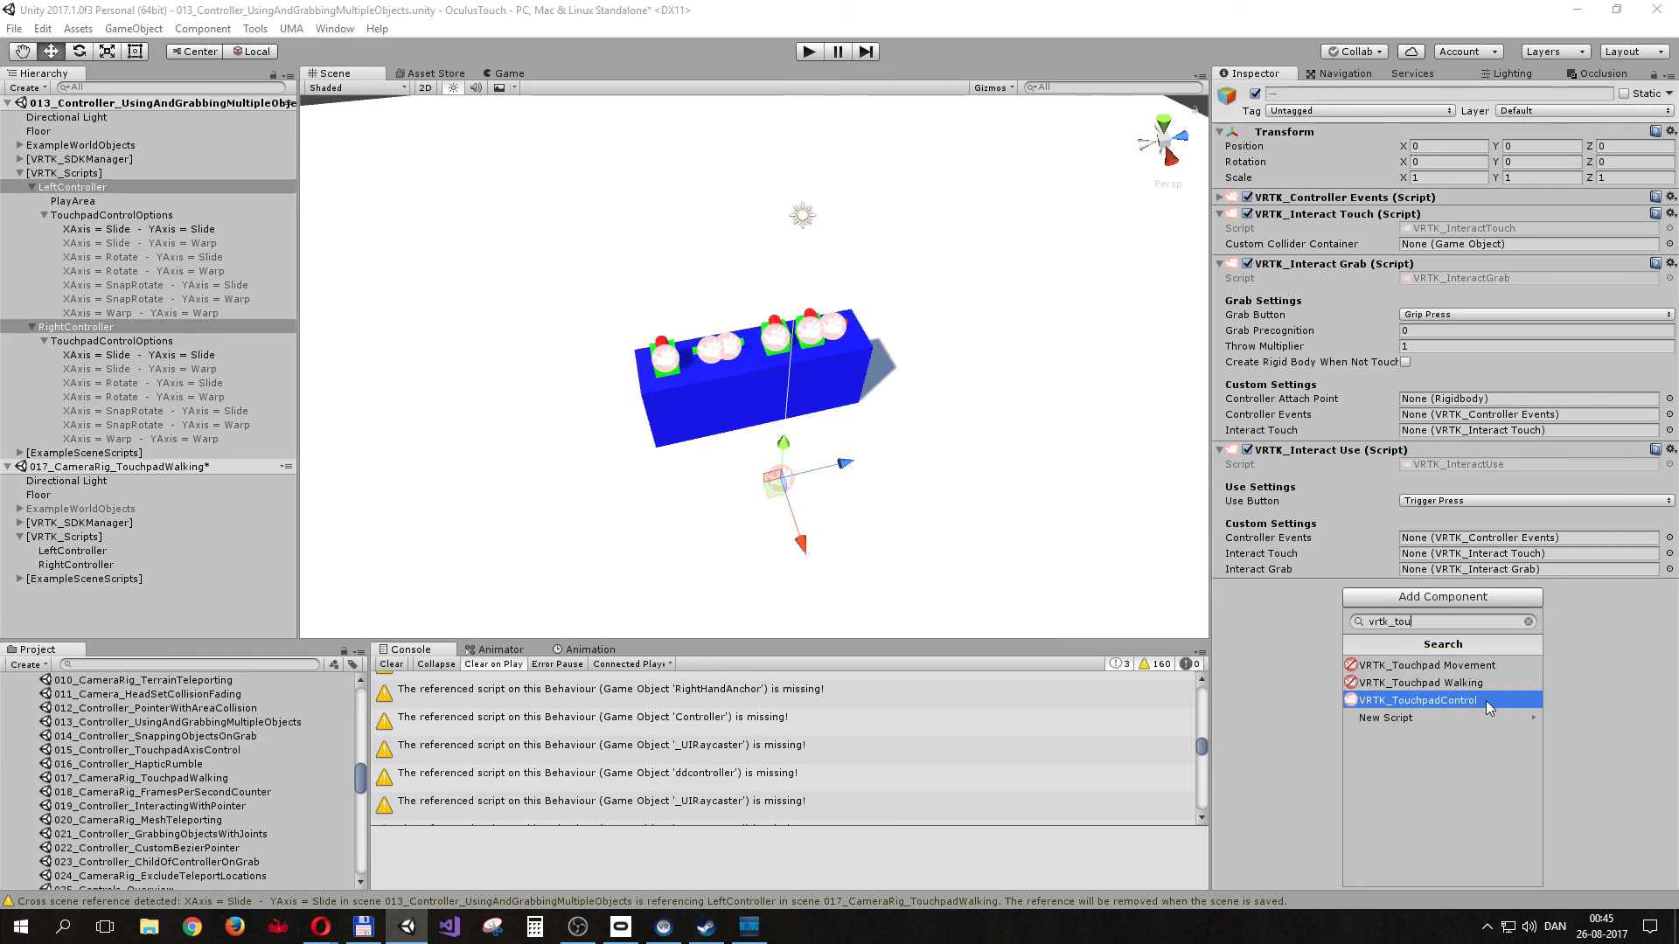
left_click(1483, 698)
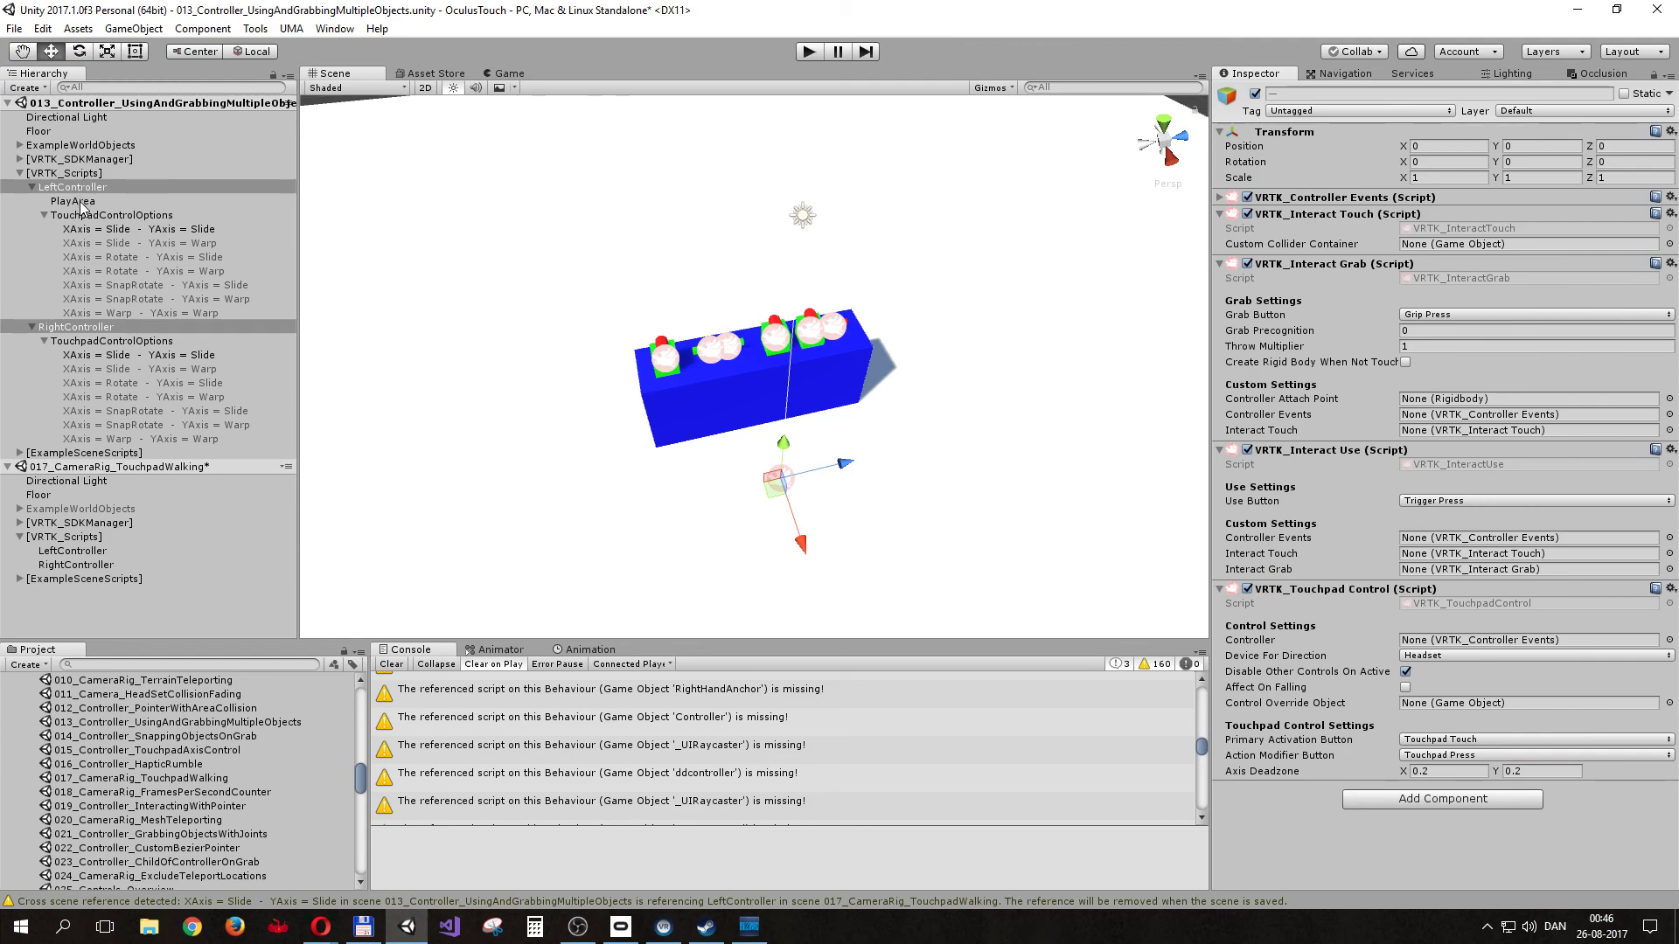
Step: Try PlayArea as the new Touchpad Control's Controller, then compare both LeftControllers' settings and inspect the Device For Direction choices
left_click_drag(83, 203, 1421, 645)
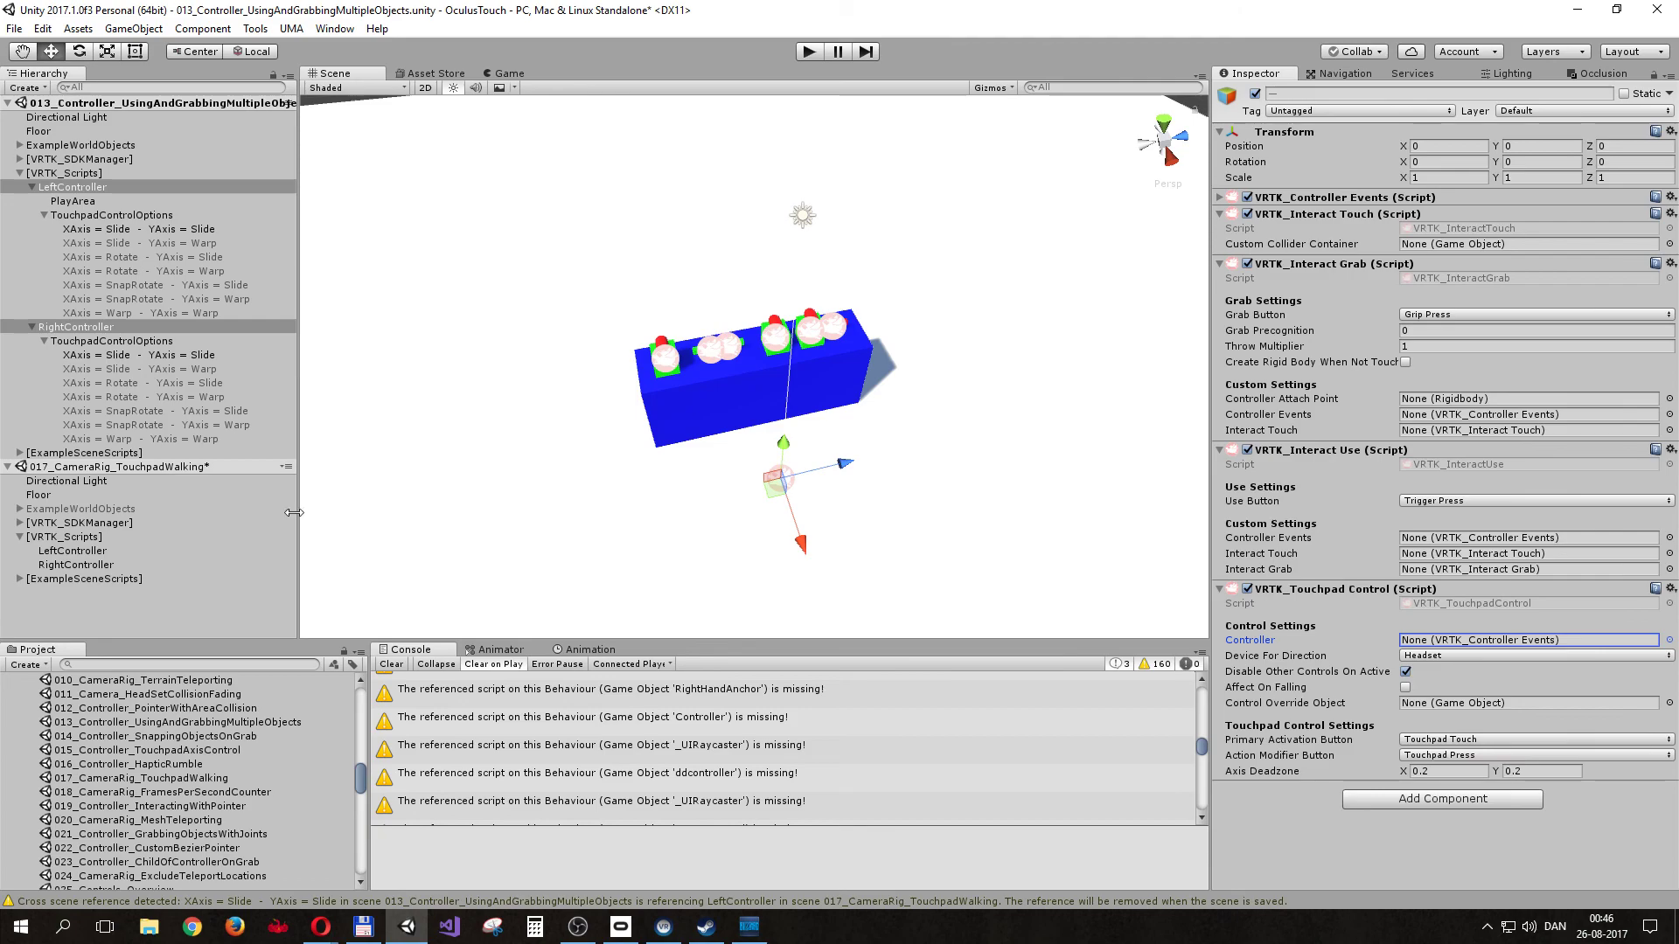
left_click(75, 553)
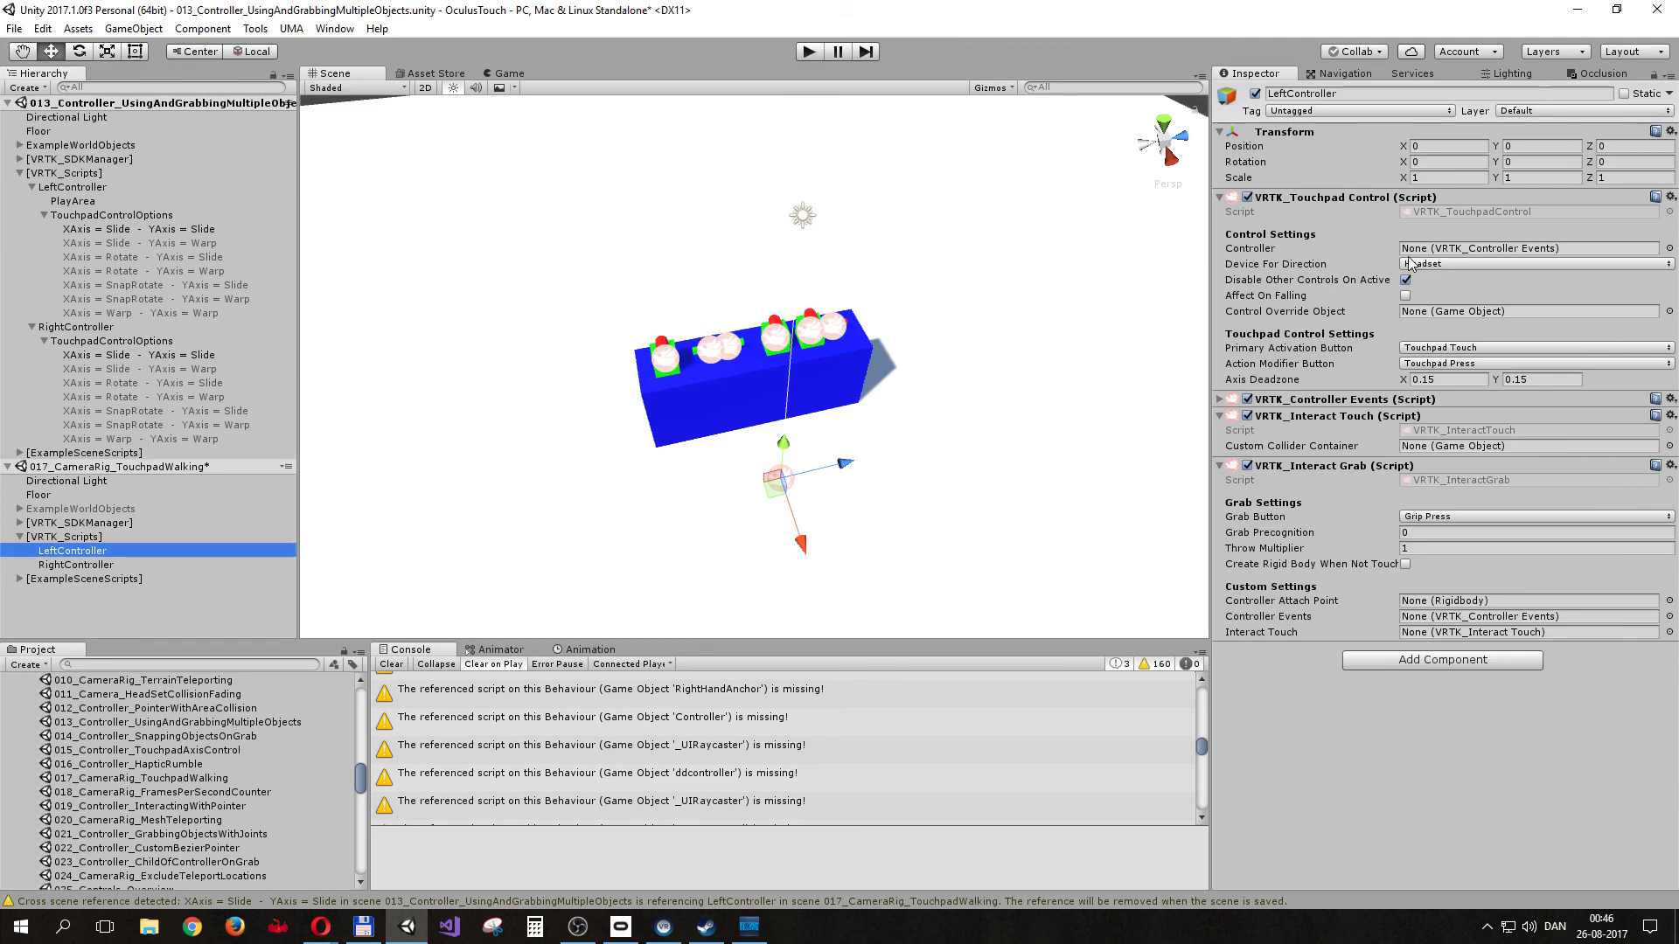
left_click(86, 189)
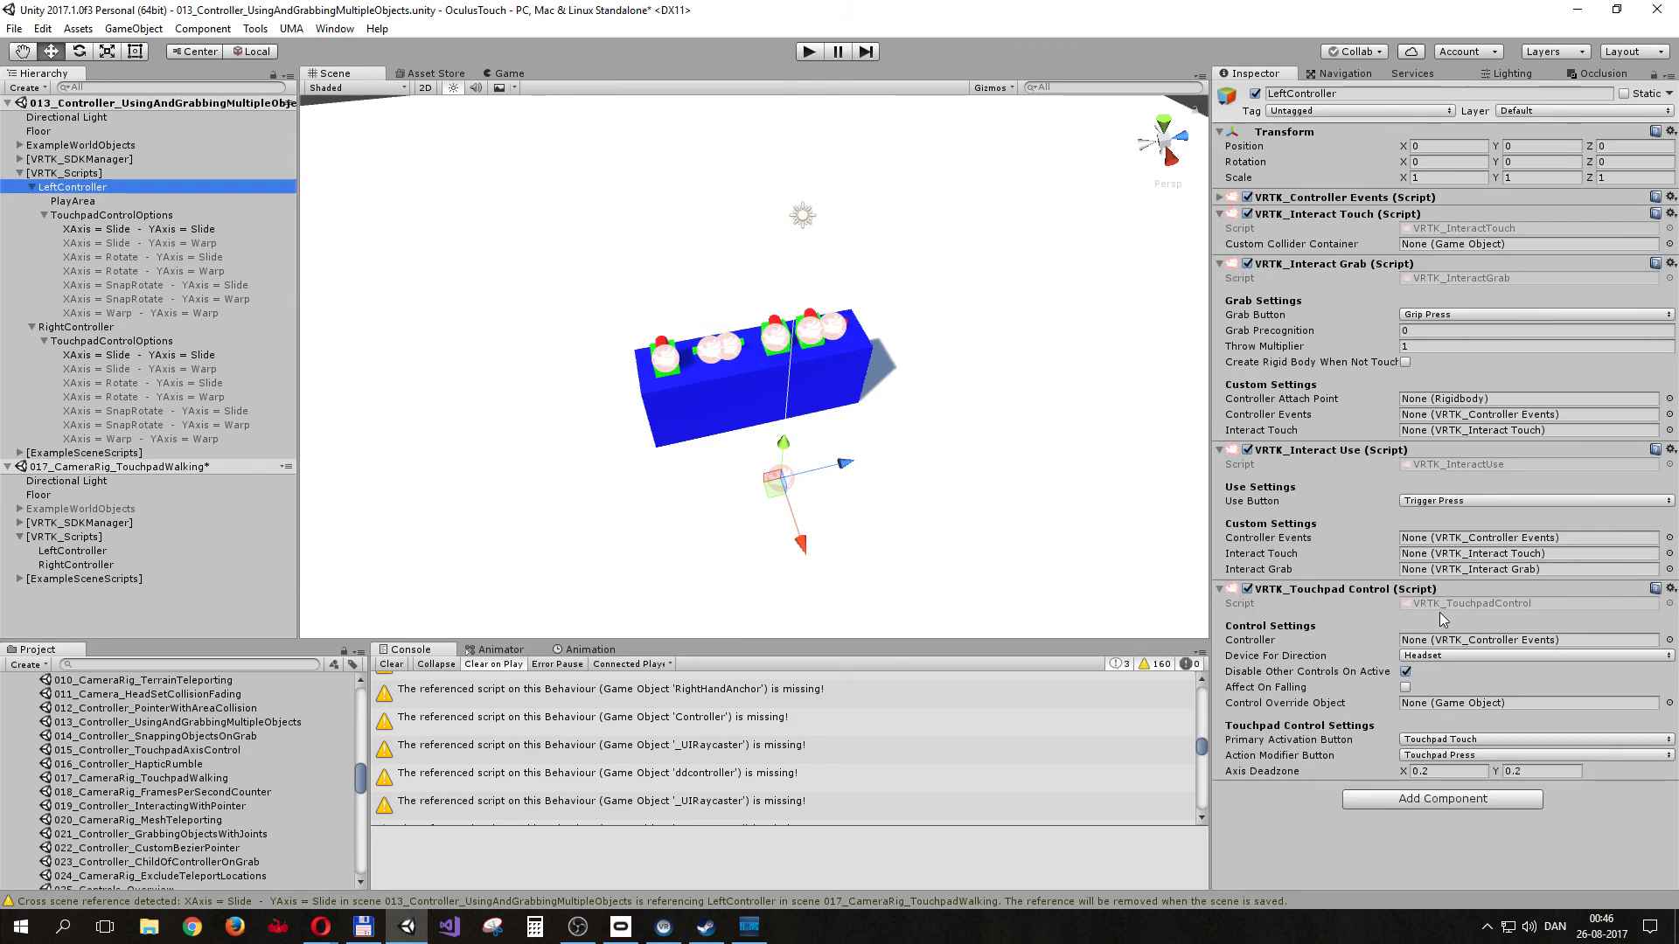
left_click(1445, 654)
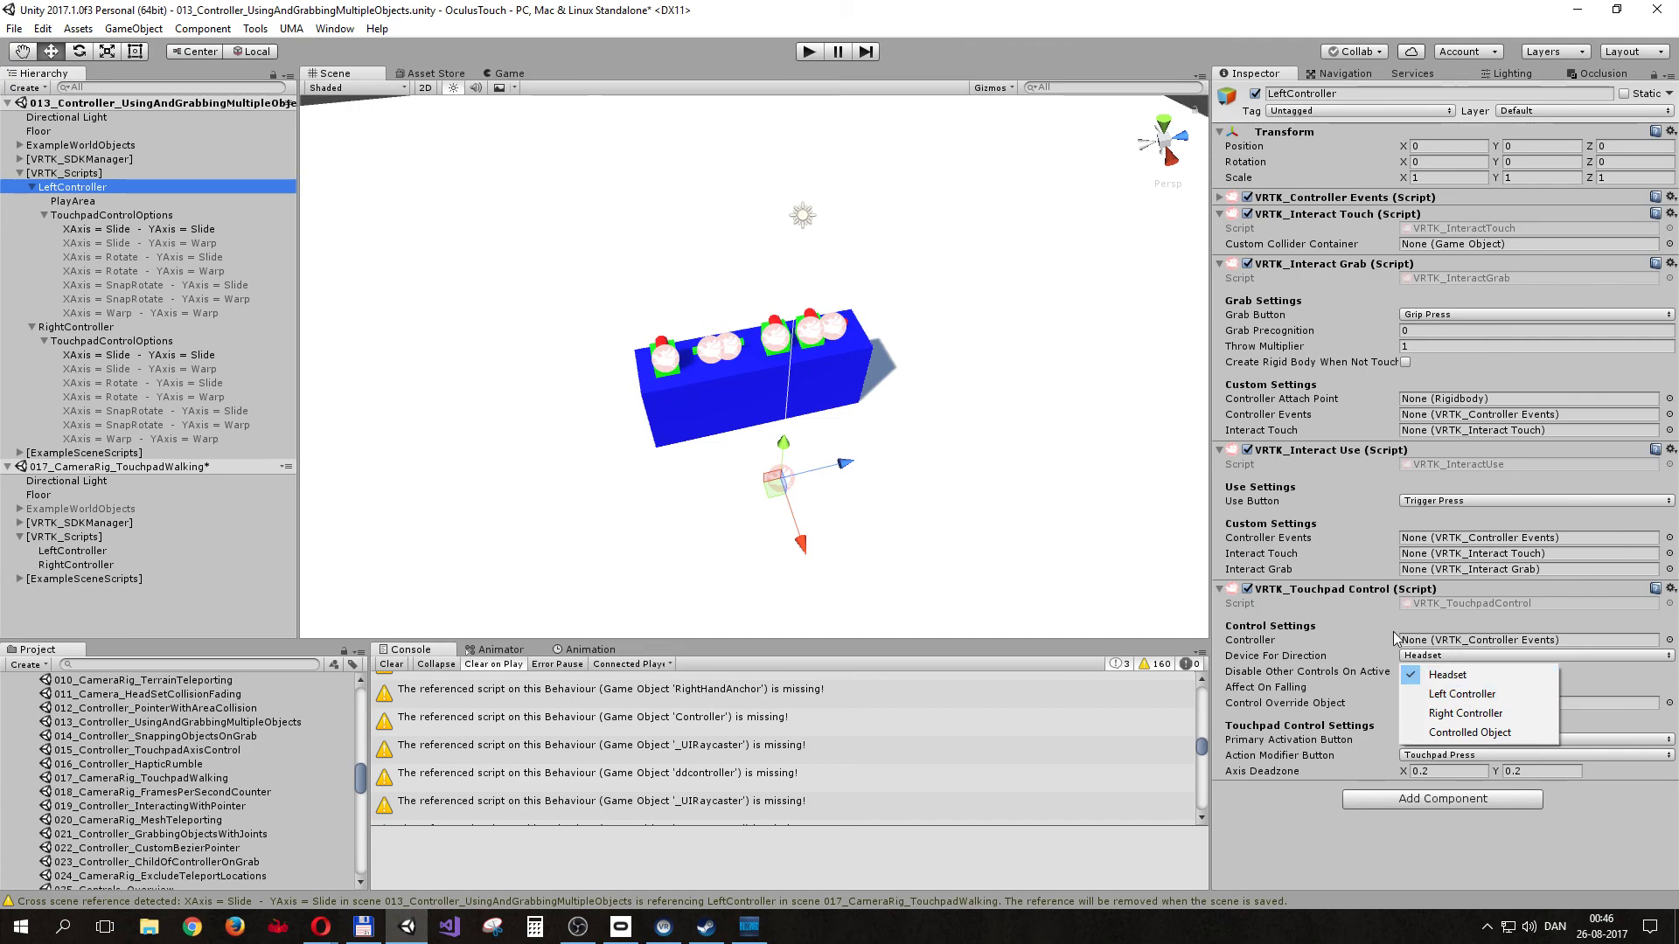
left_click(1364, 617)
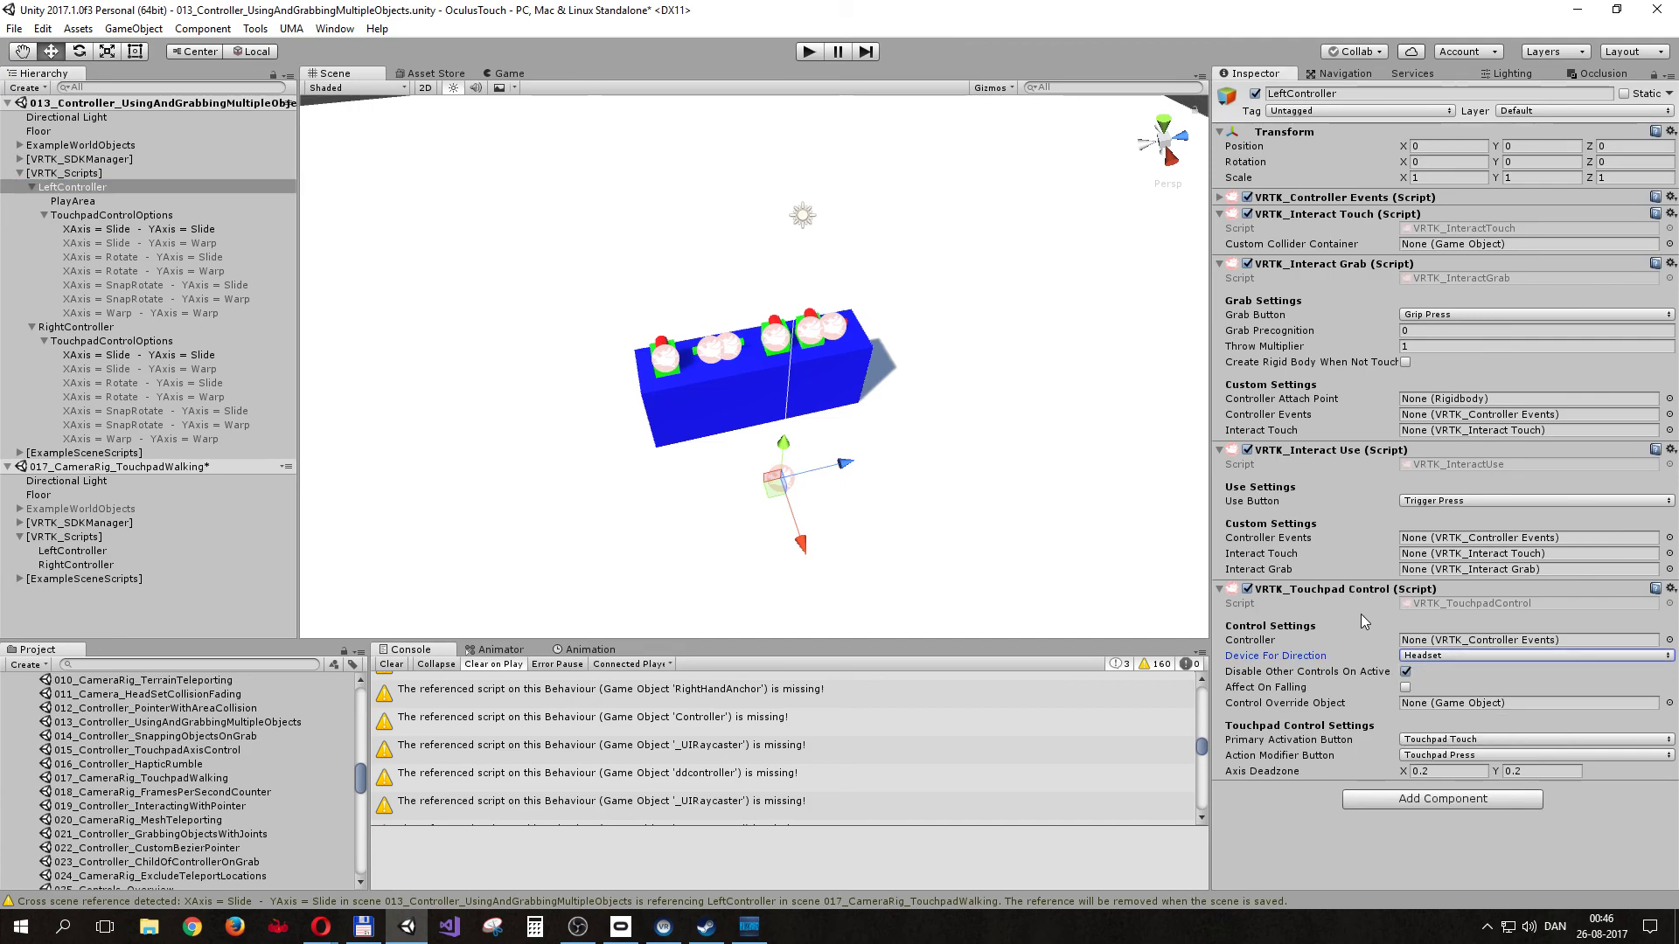
left_click(1457, 656)
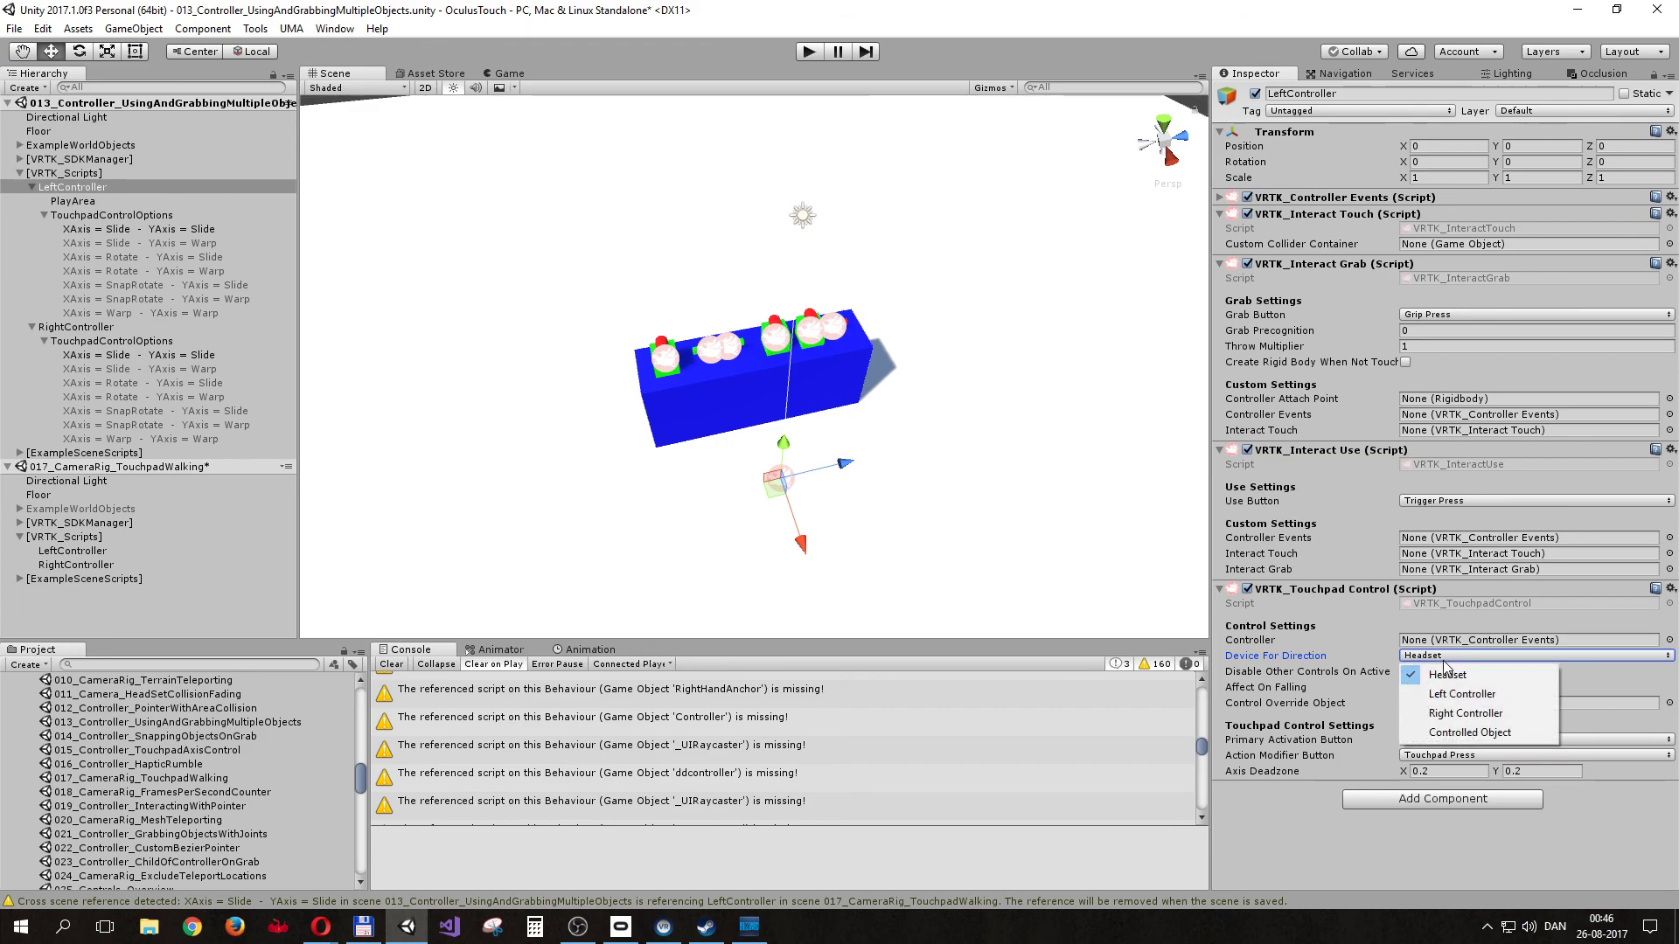
left_click(1364, 651)
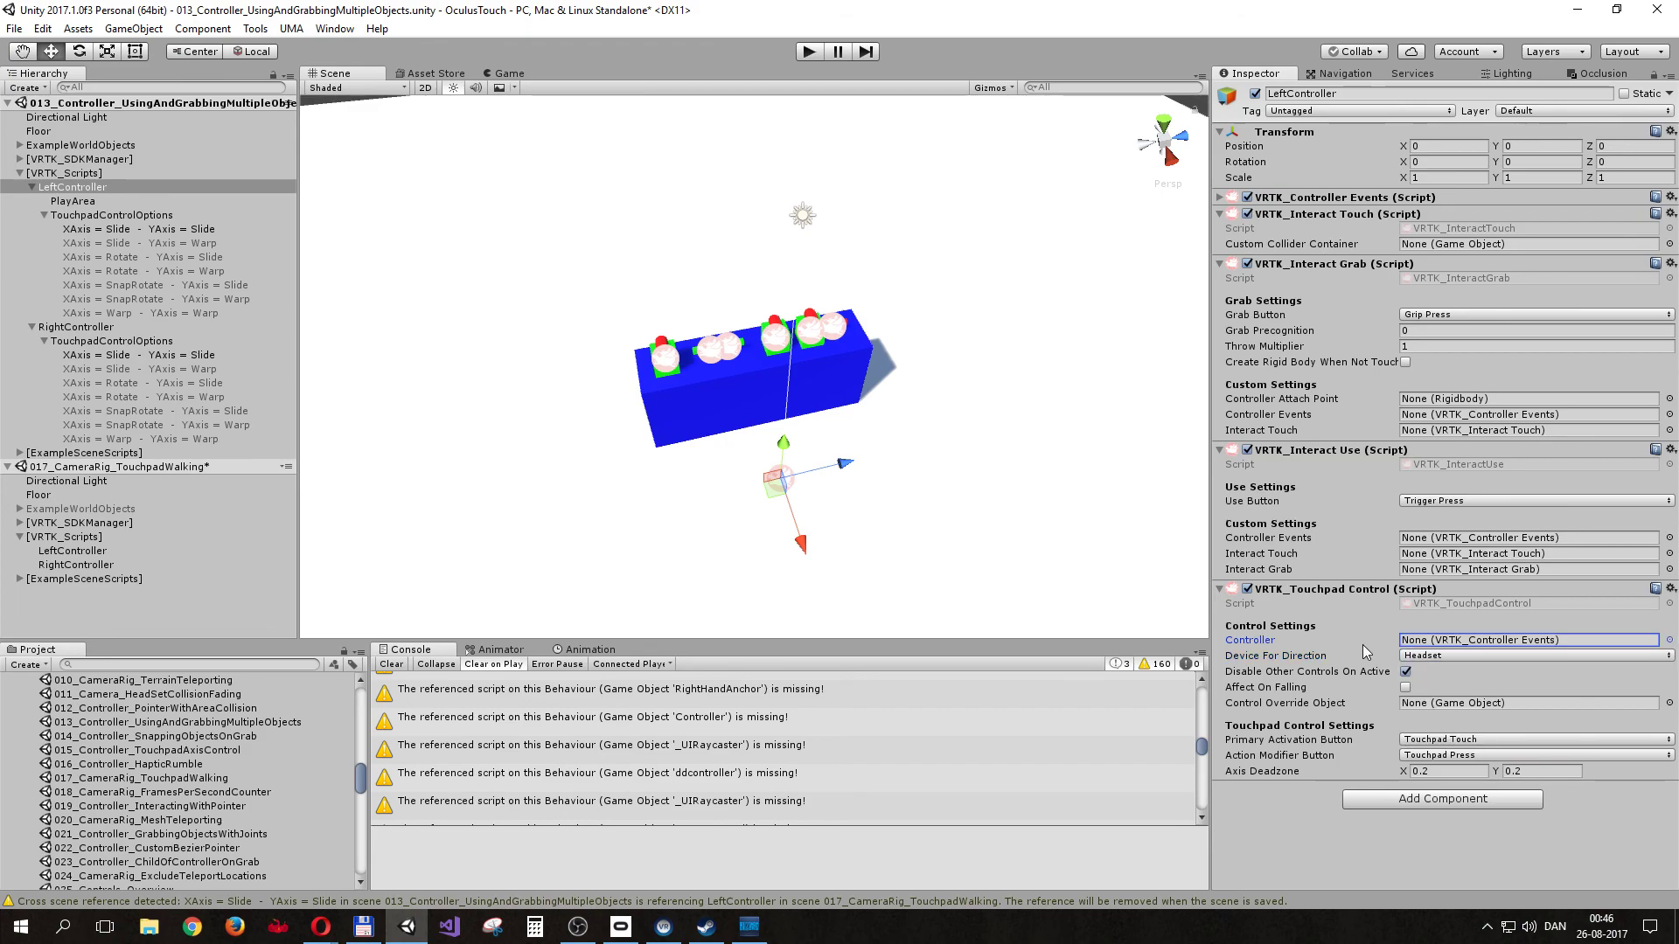
Step: Assign LeftController and RightController as the Object Control Script of both slide actions in their respective XAxis = Slide - YAxis = Slide options
left_click(111, 230)
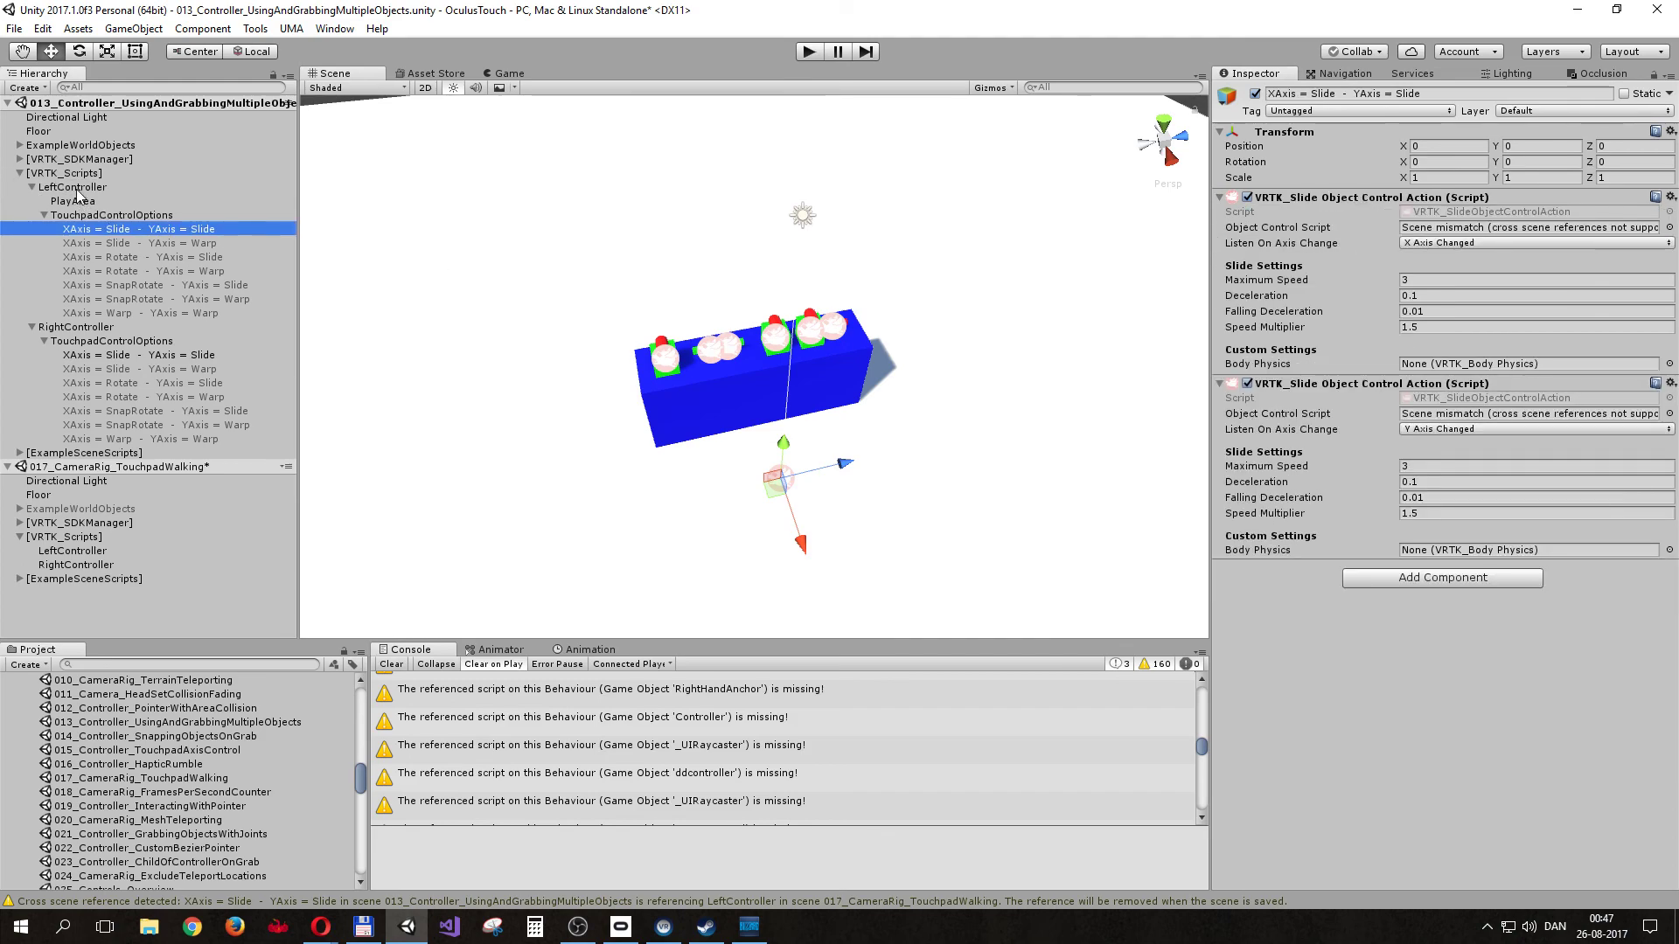
left_click_drag(76, 189, 1453, 418)
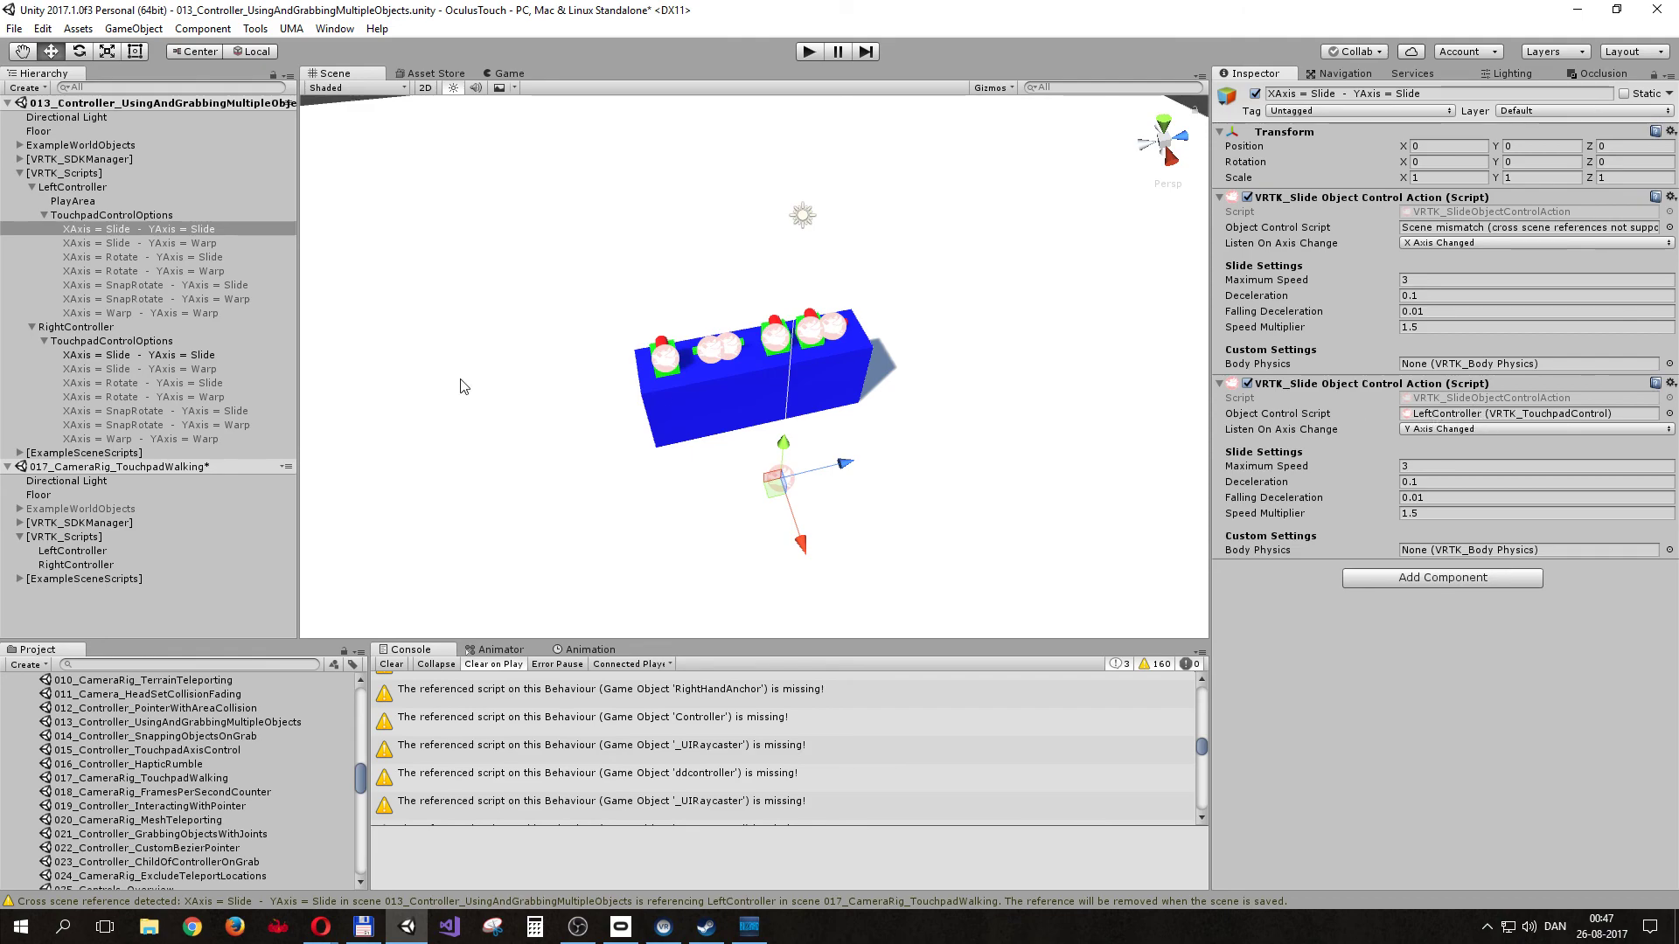
left_click(100, 354)
left_click_drag(80, 328, 1546, 418)
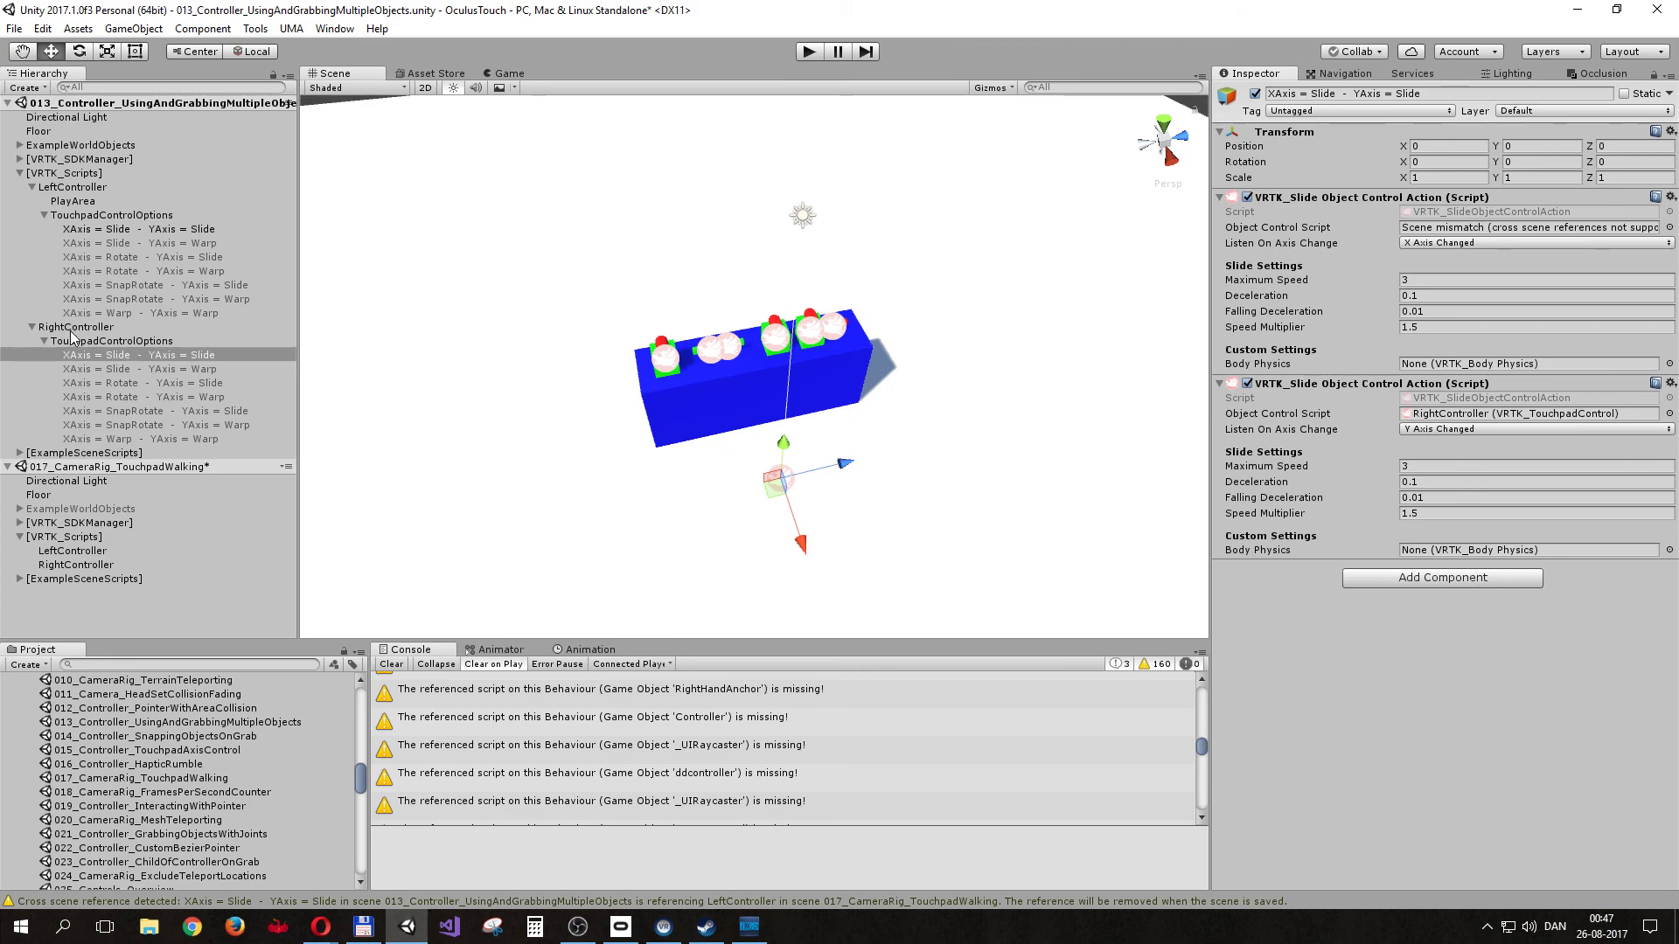
left_click_drag(72, 331, 1548, 230)
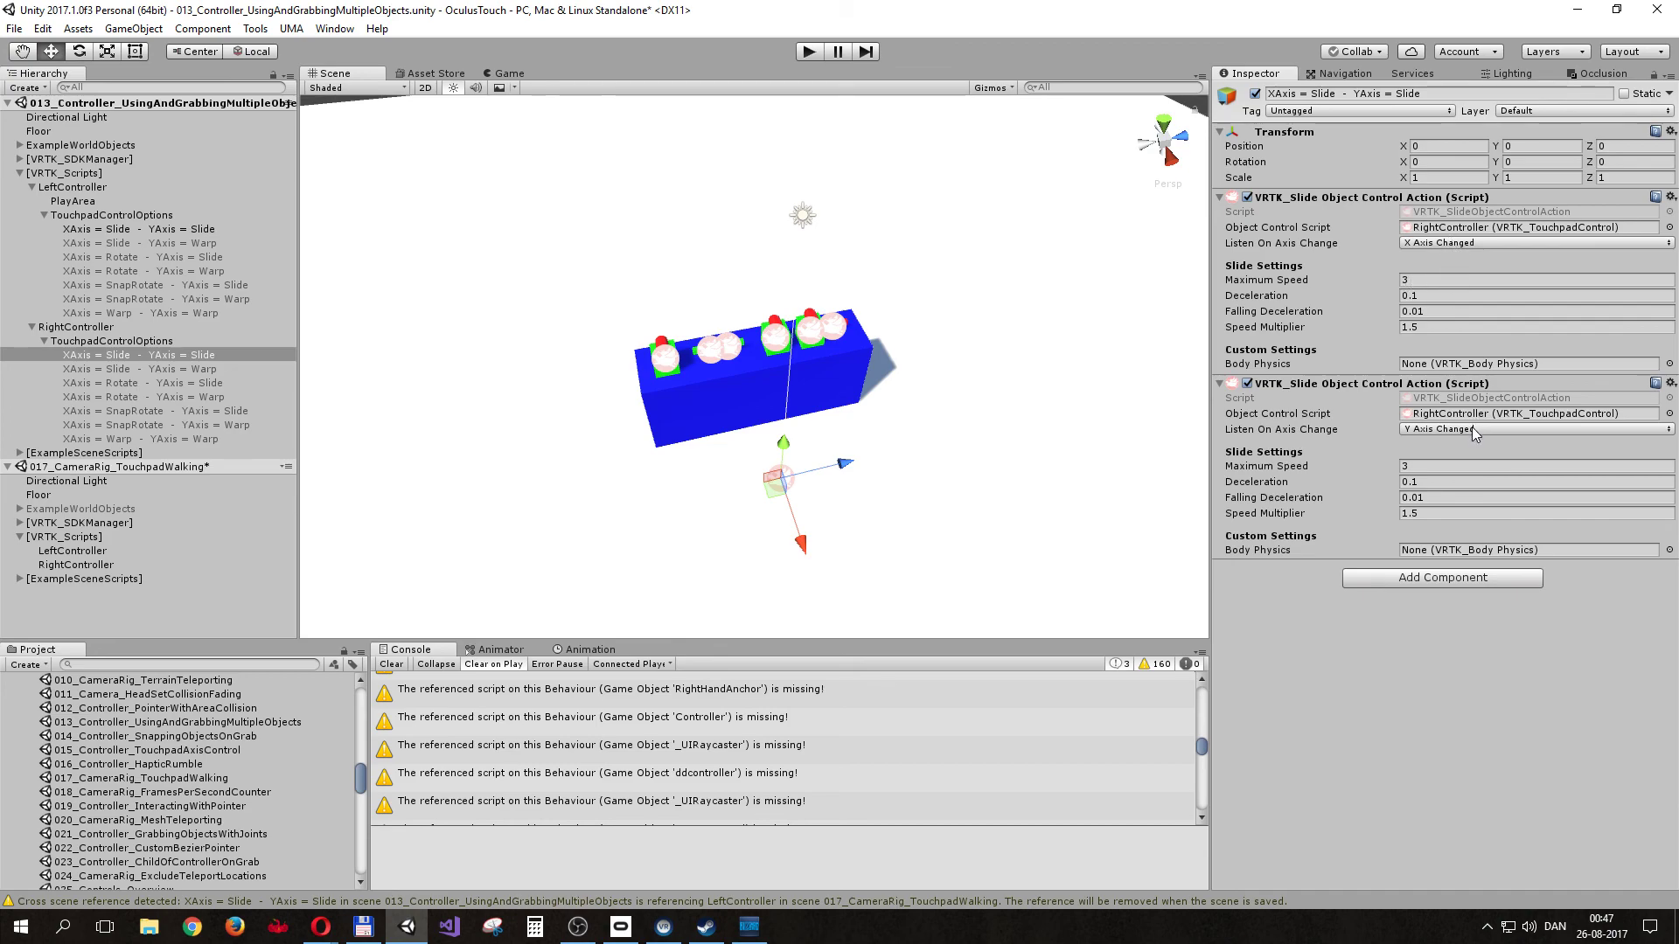
left_click(109, 230)
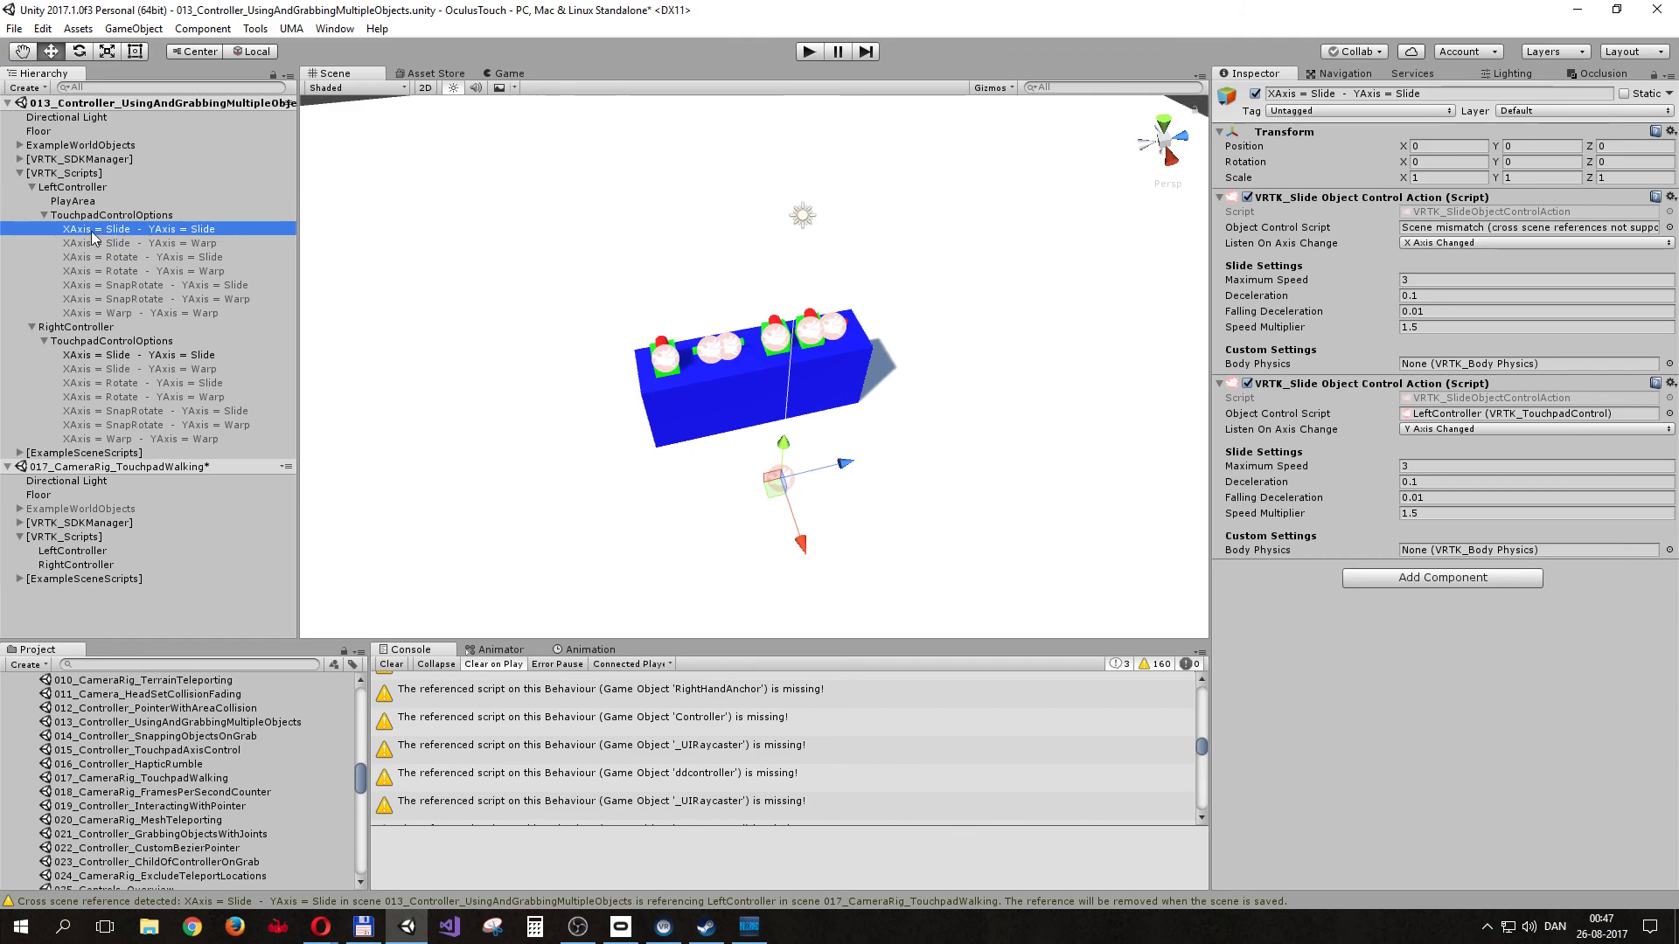
left_click_drag(59, 216, 1481, 232)
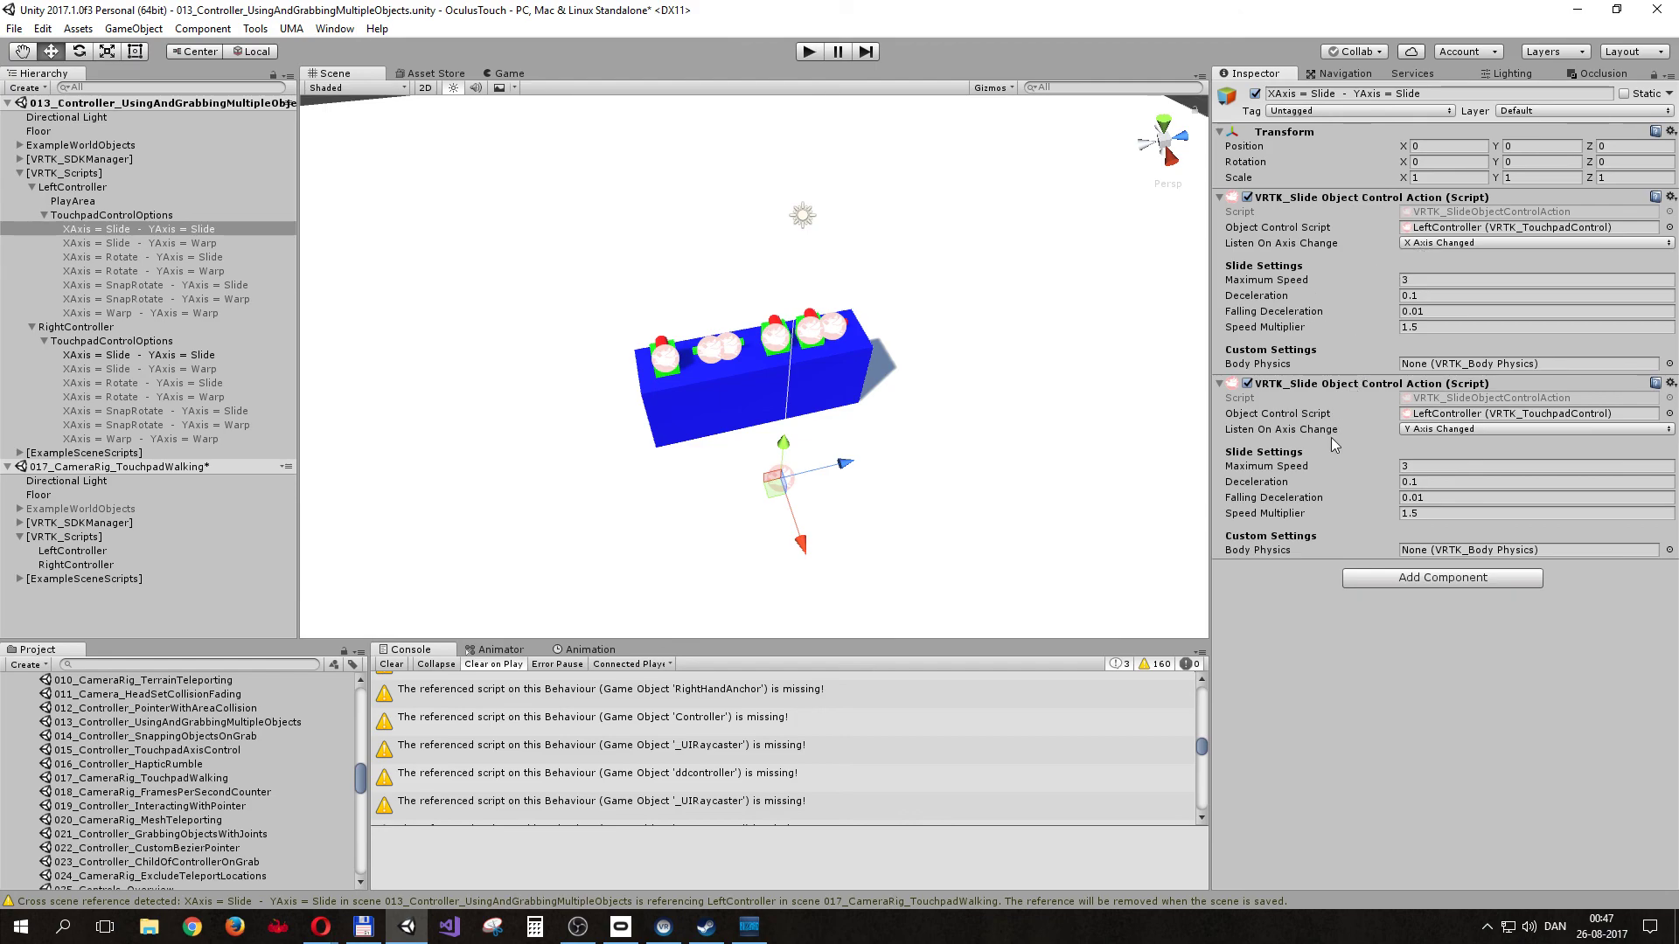
Step: Unload the 017_CameraRig_TouchpadWalking scene and test scene 013 in play mode
left_click(79, 188)
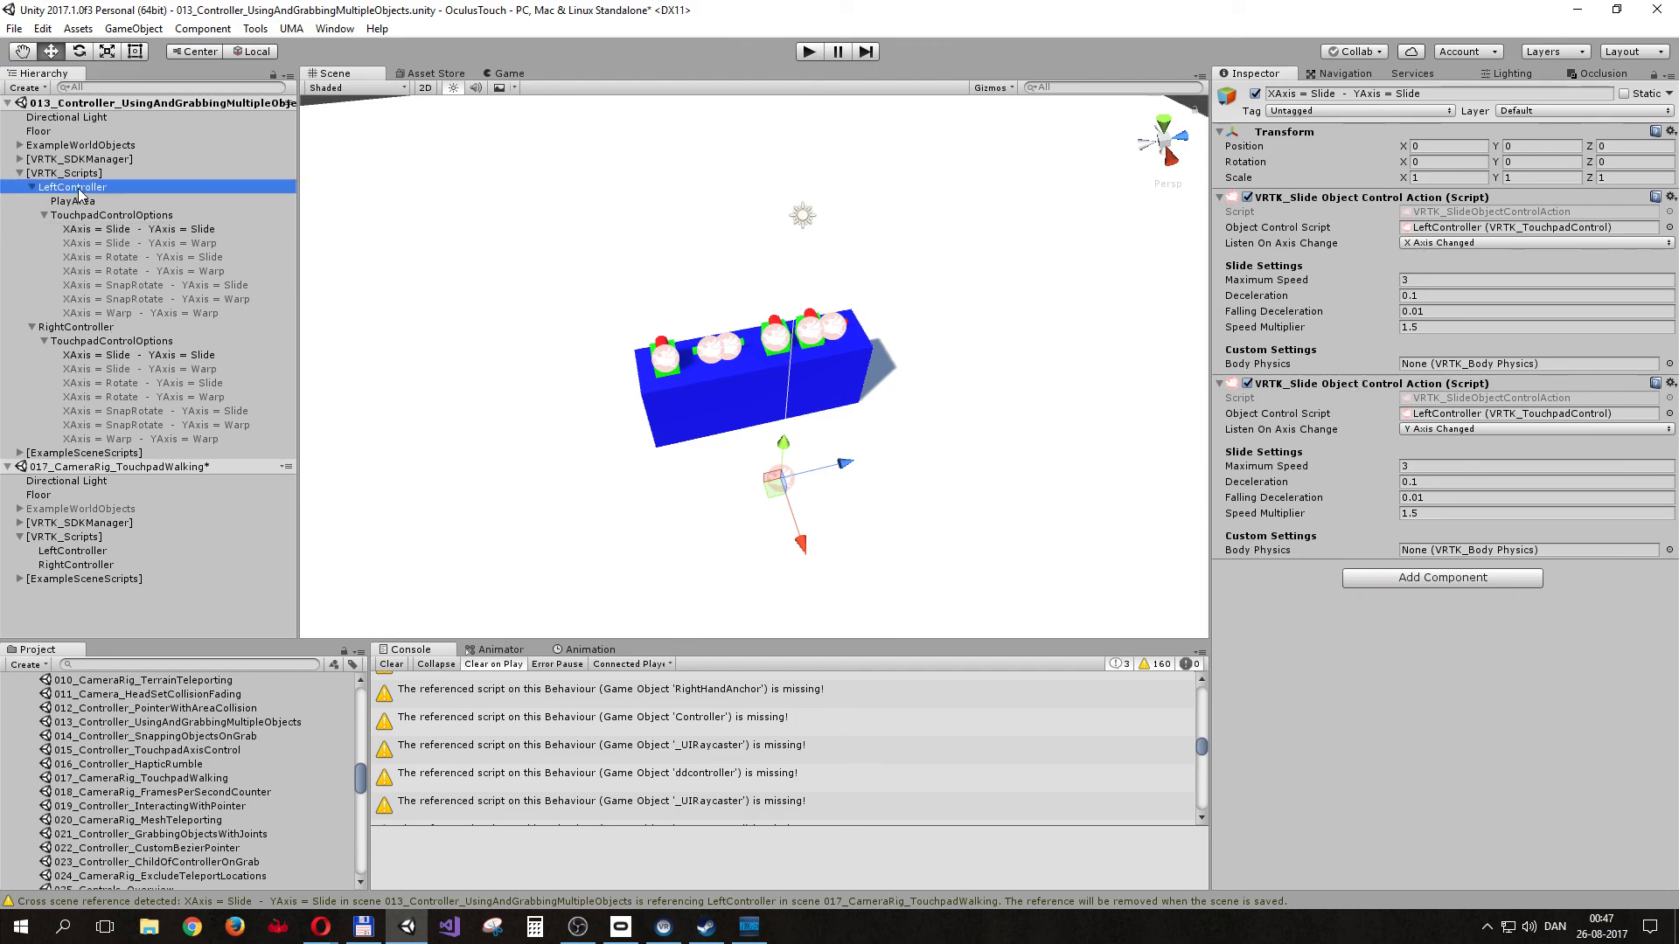
left_click(70, 203)
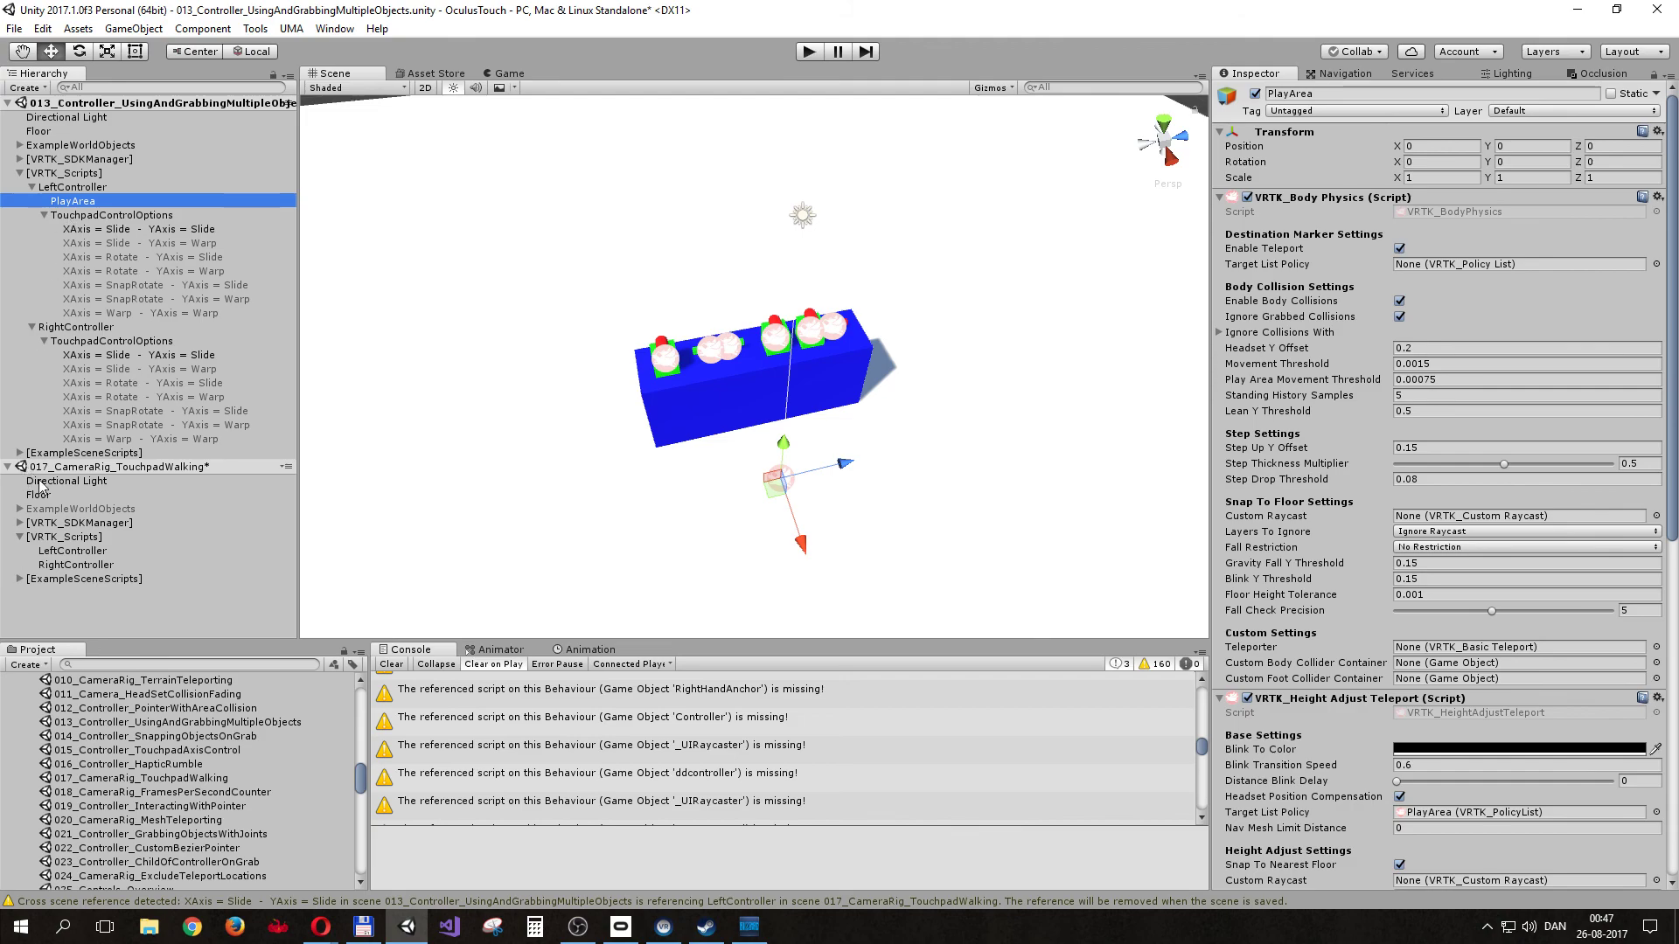
left_click(287, 466)
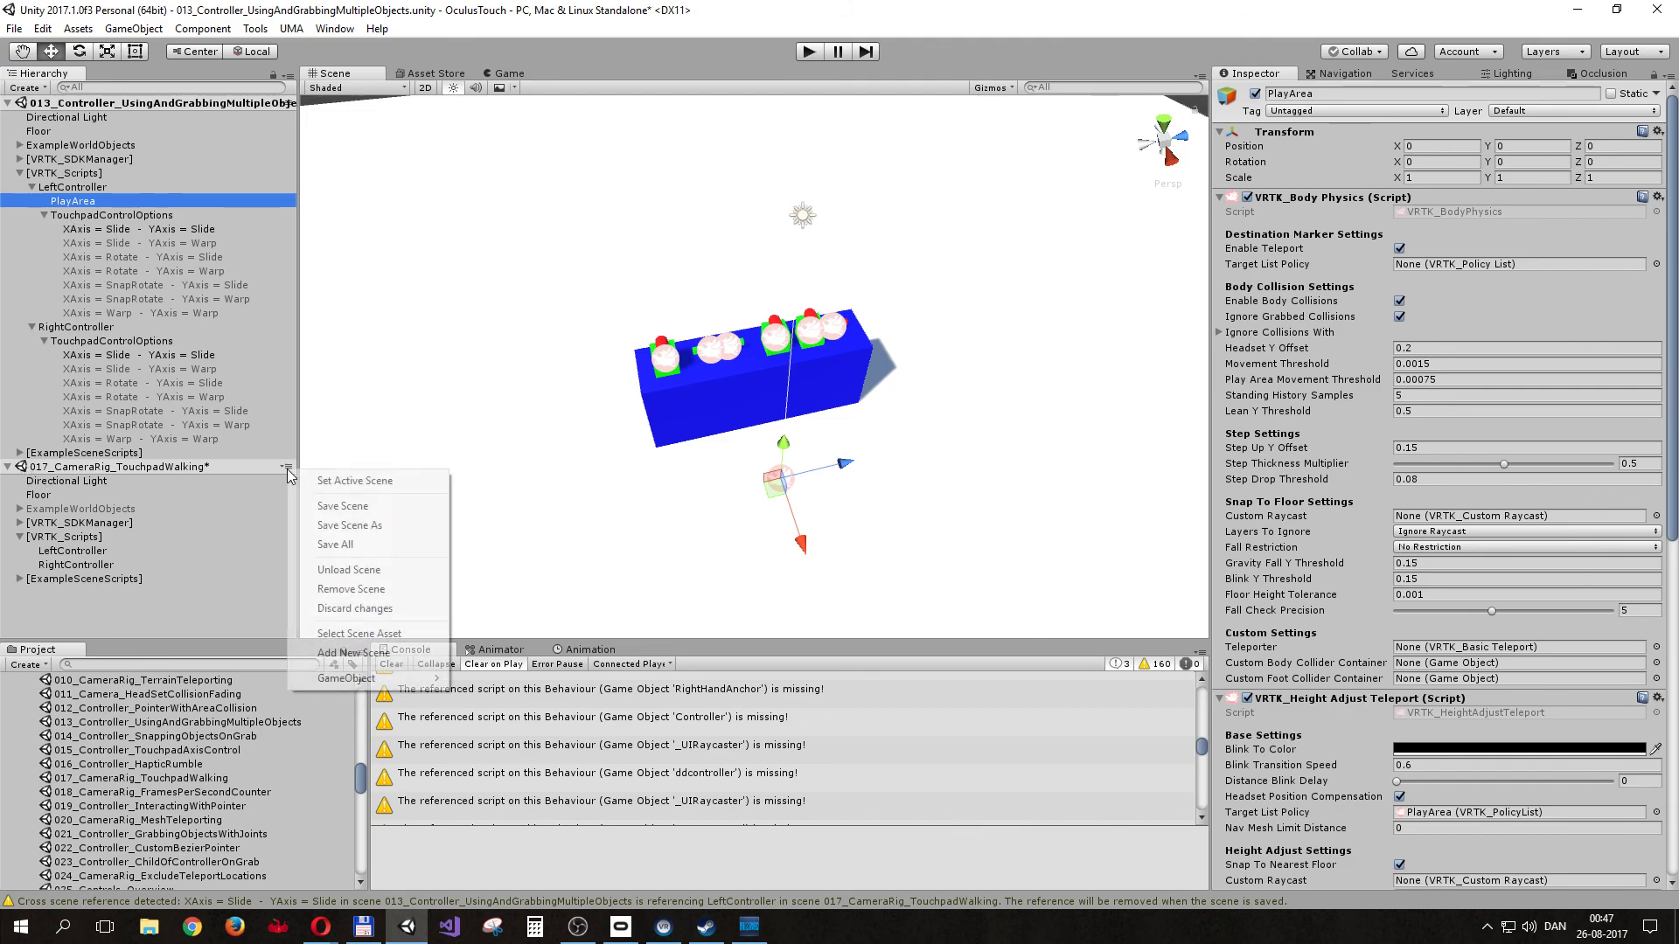
left_click(347, 577)
left_click(913, 505)
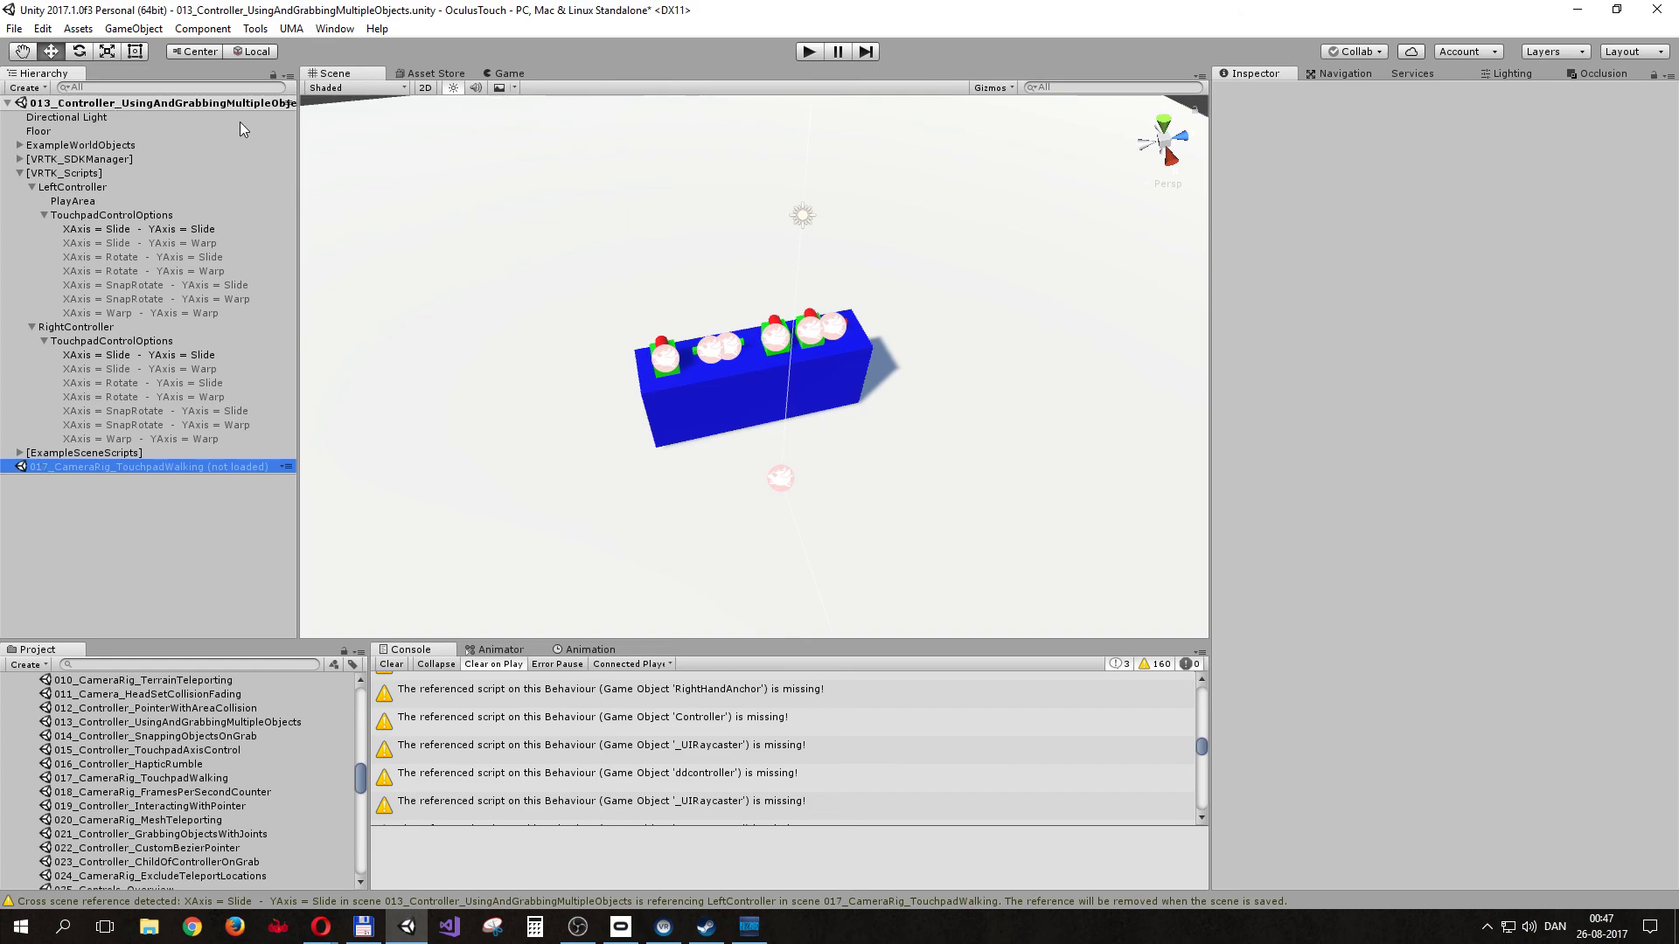
left_click(809, 51)
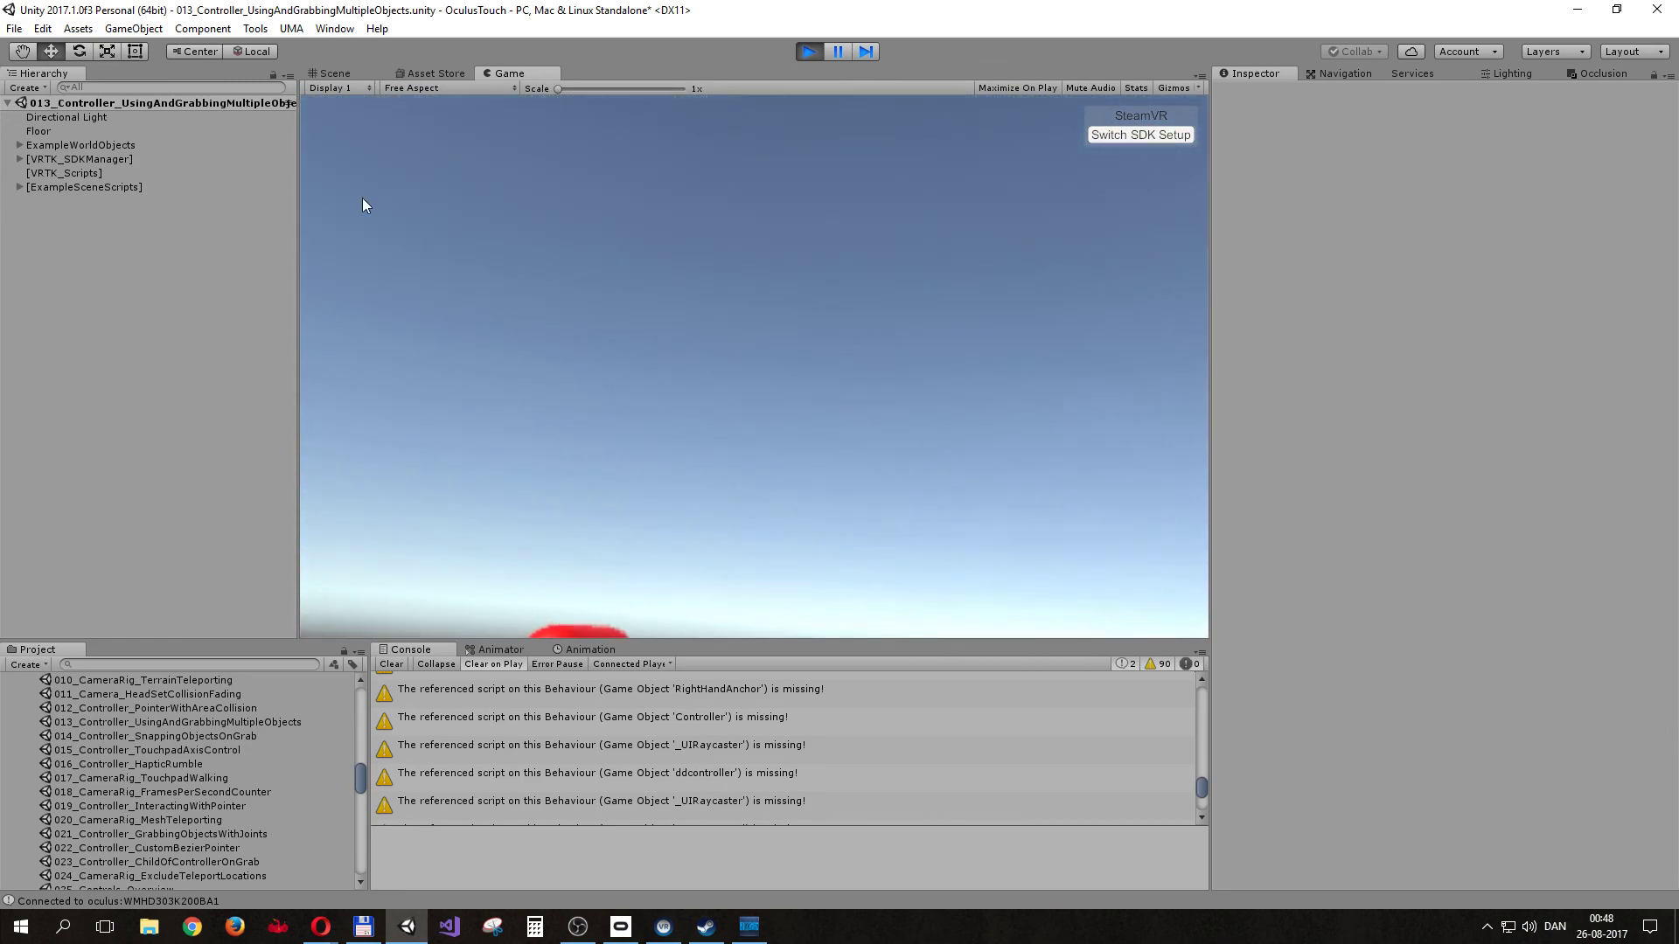
left_click(809, 52)
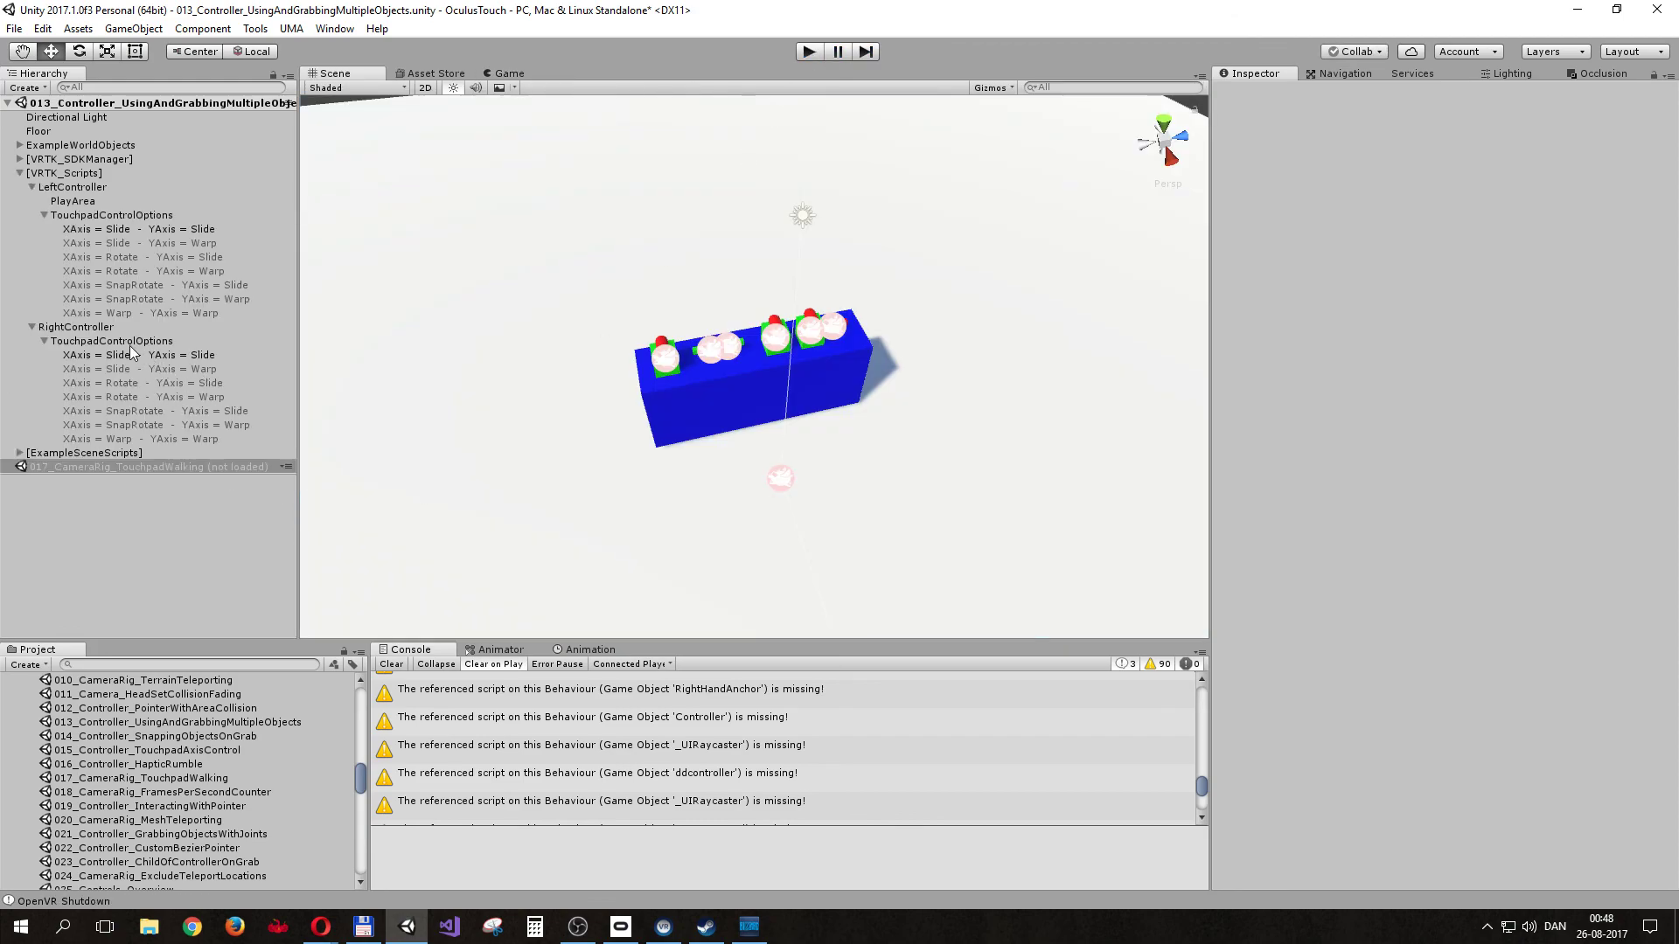
Step: Examine the body physics, teleport, headset collision and position rewind settings on scene 013's PlayArea
left_click(96, 202)
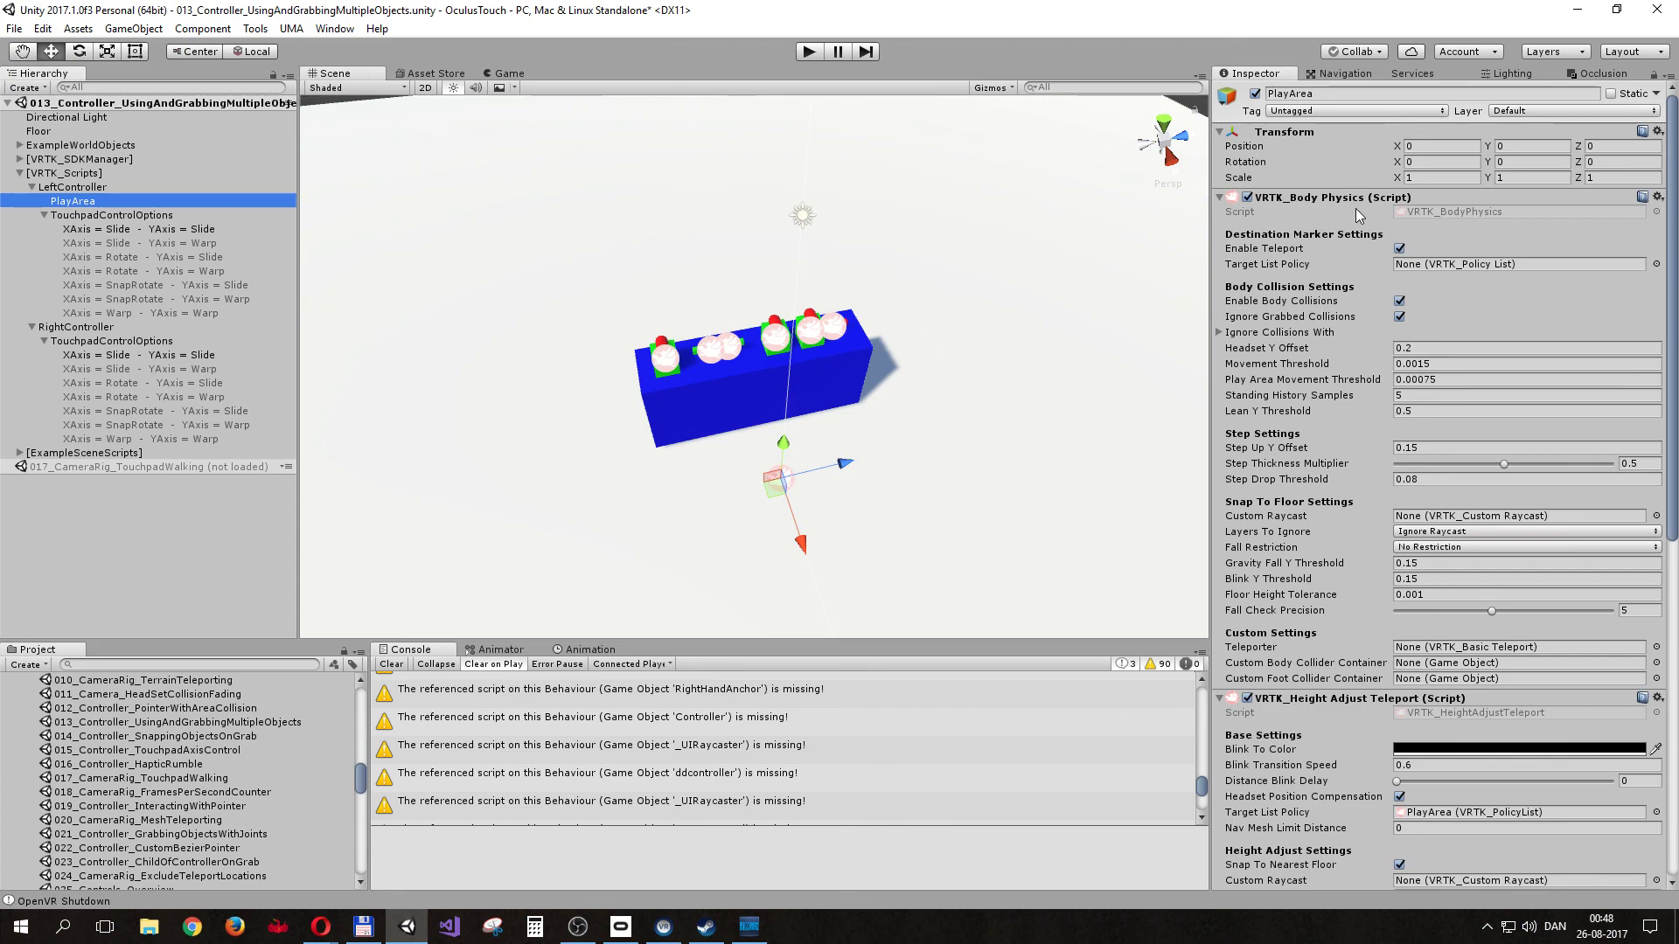
scroll(1360, 262, "down", 5)
scroll(1353, 330, "up", 5)
scroll(1427, 325, "down", 15)
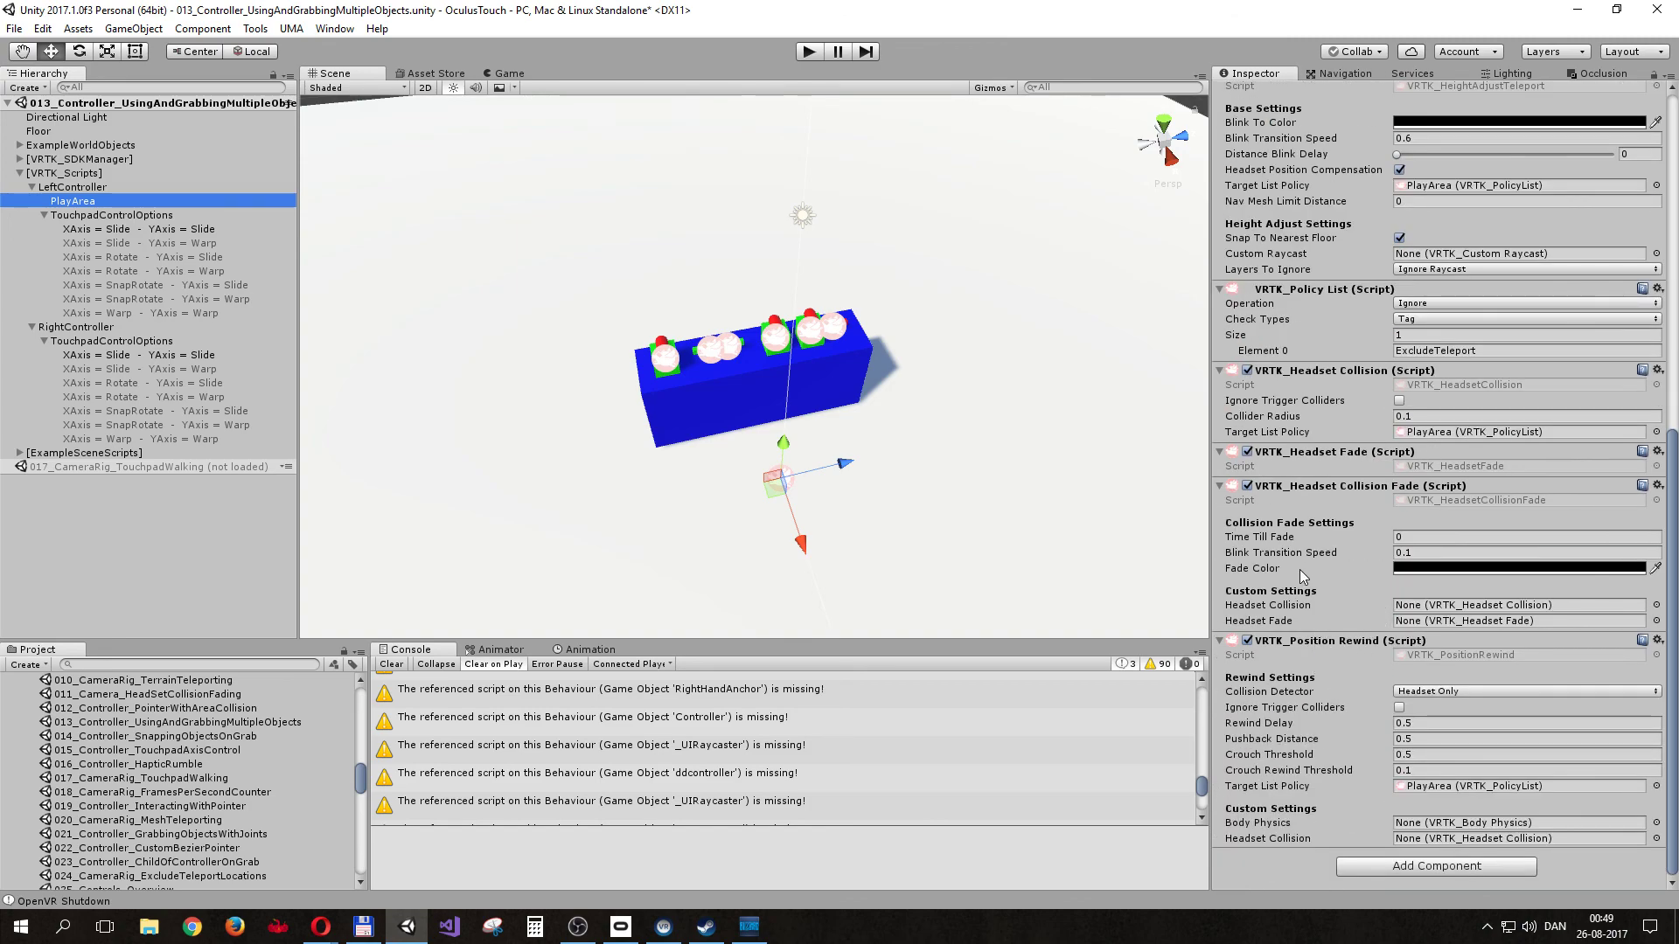
scroll(1312, 564, "up", 12)
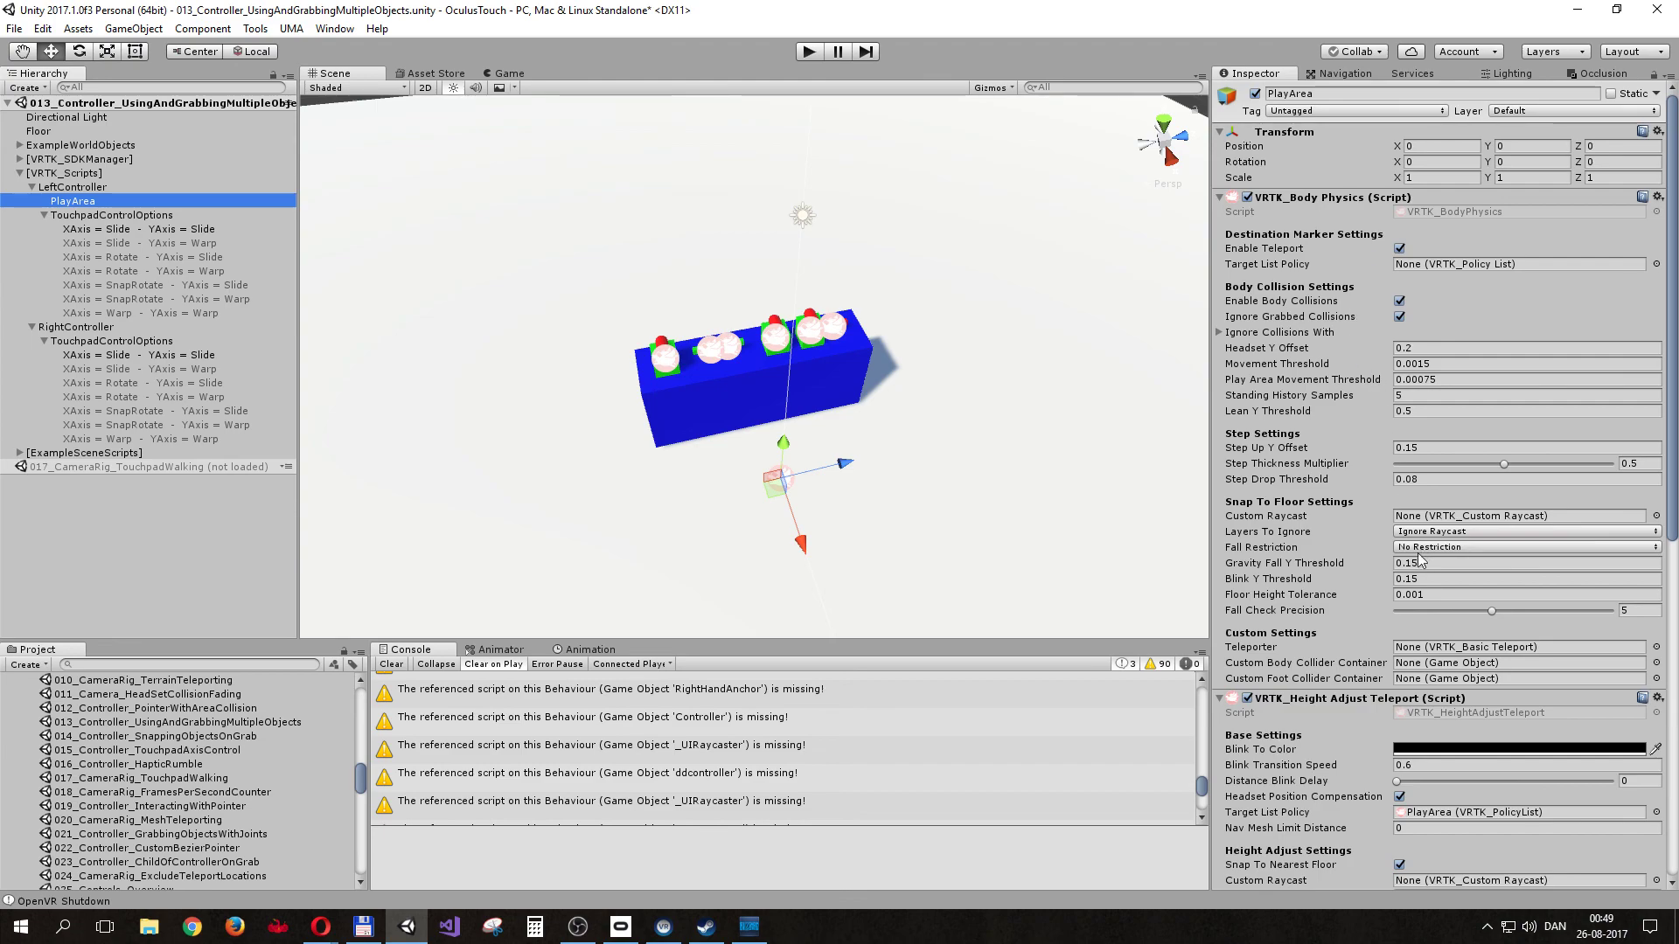
scroll(1415, 558, "down", 10)
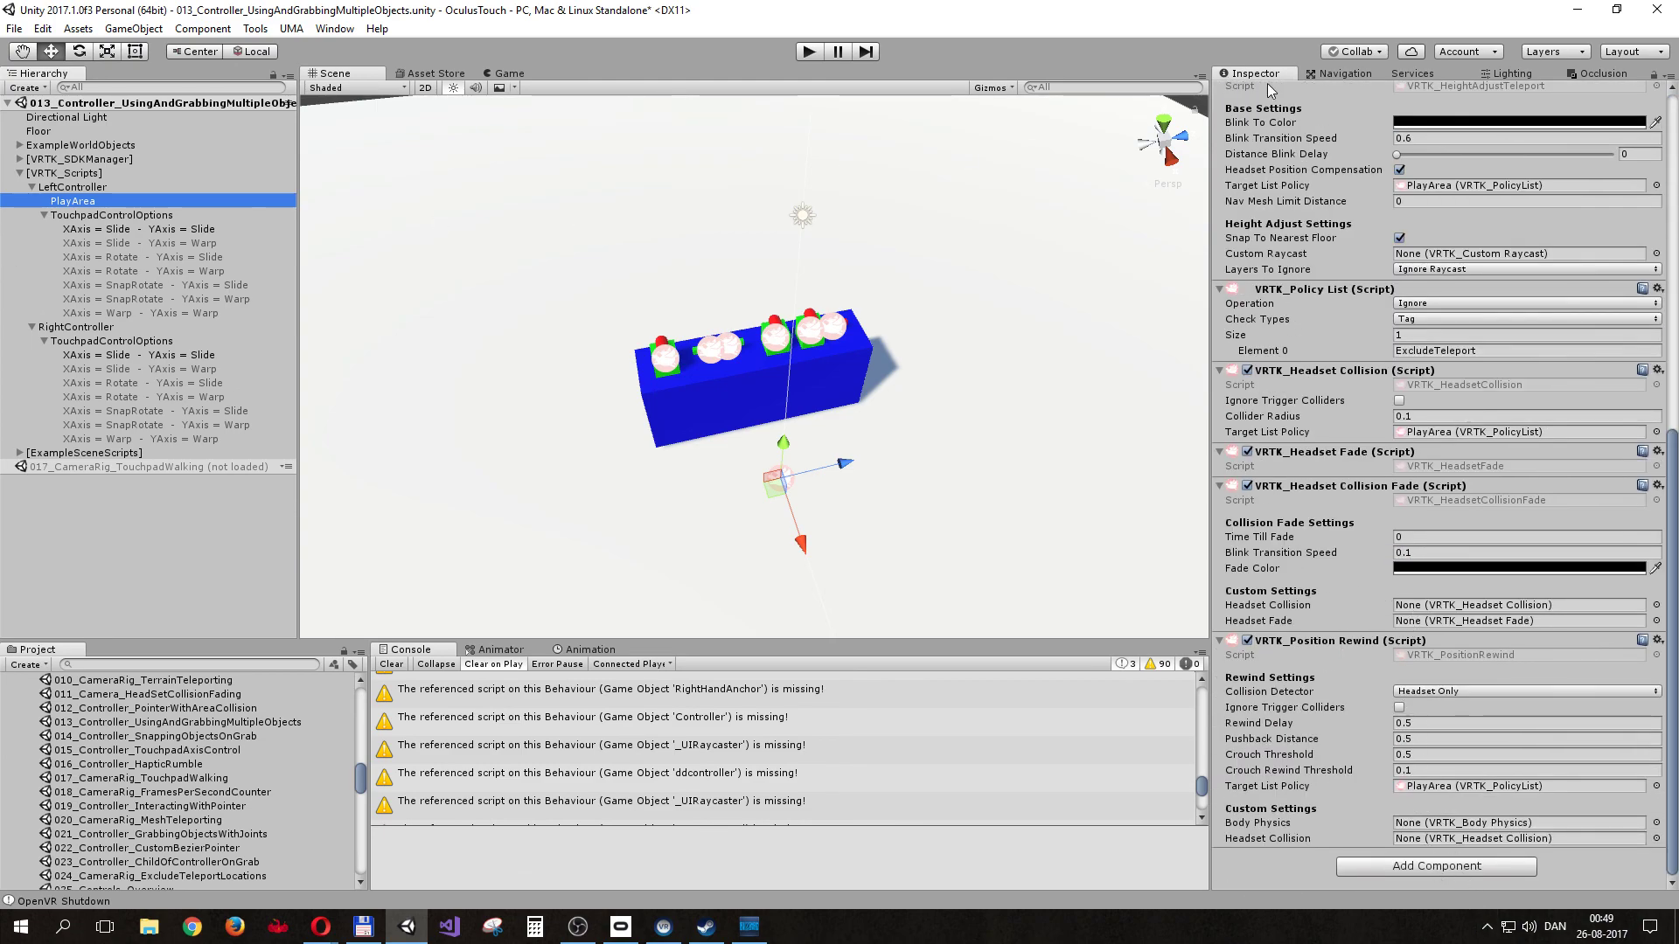
Step: Copy PlayArea's VRTK_Policy List component and check the paste options offered on its VRTK_Headset Collision component
scroll(1620, 347, "up", 2)
left_click(1673, 397)
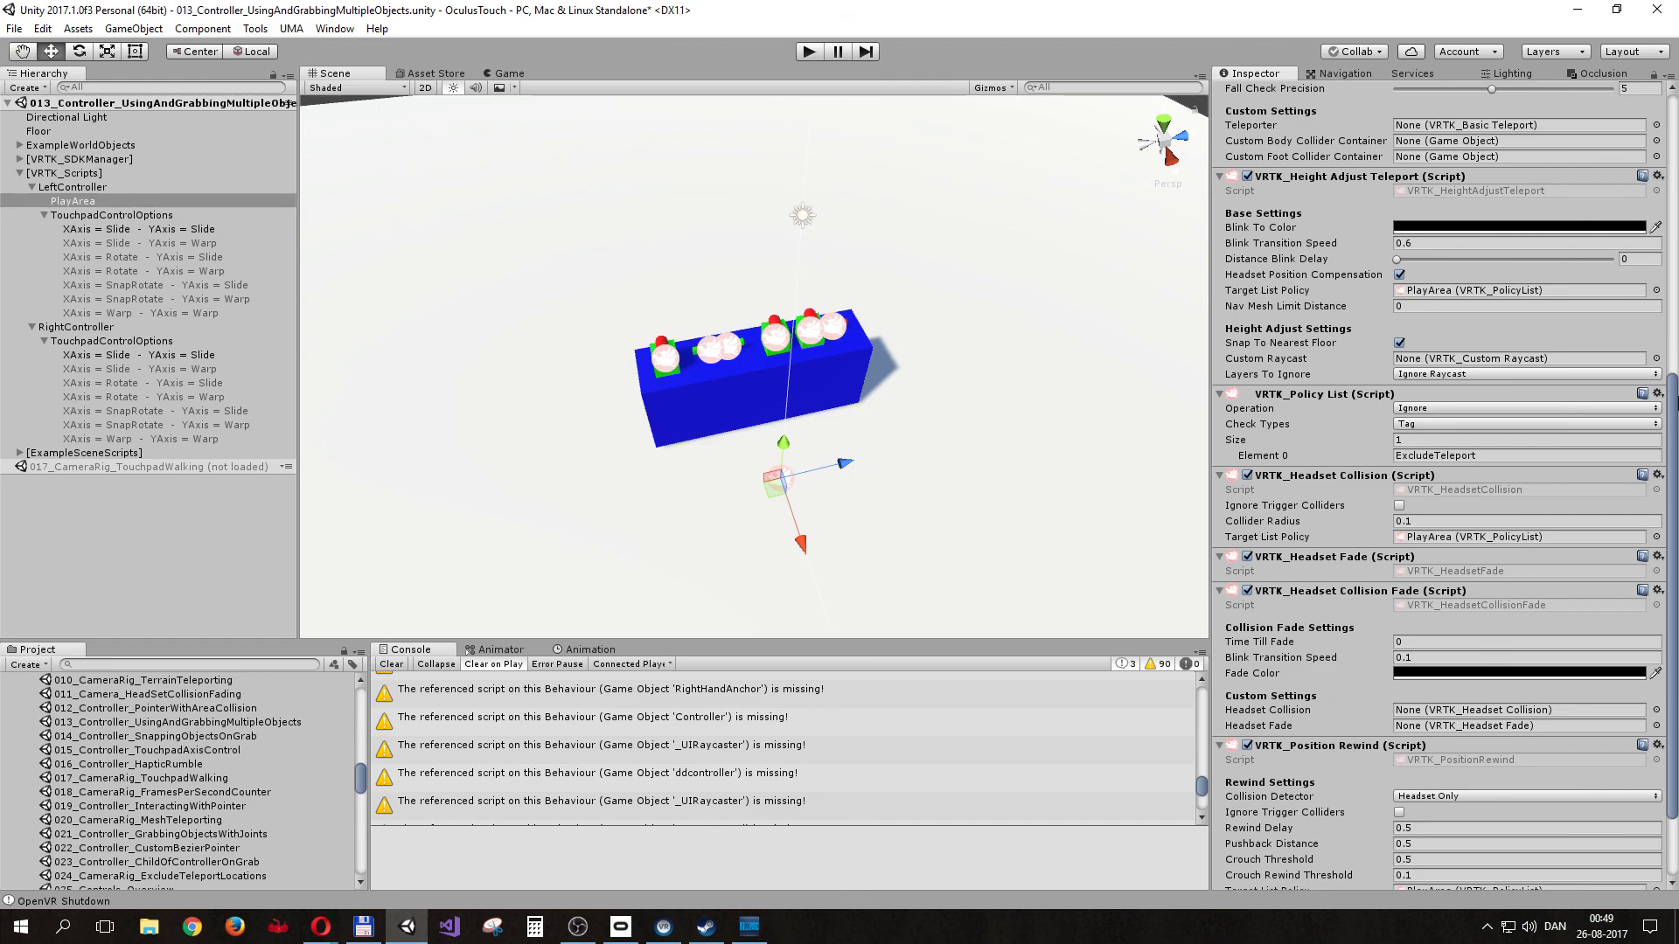
left_click(1658, 394)
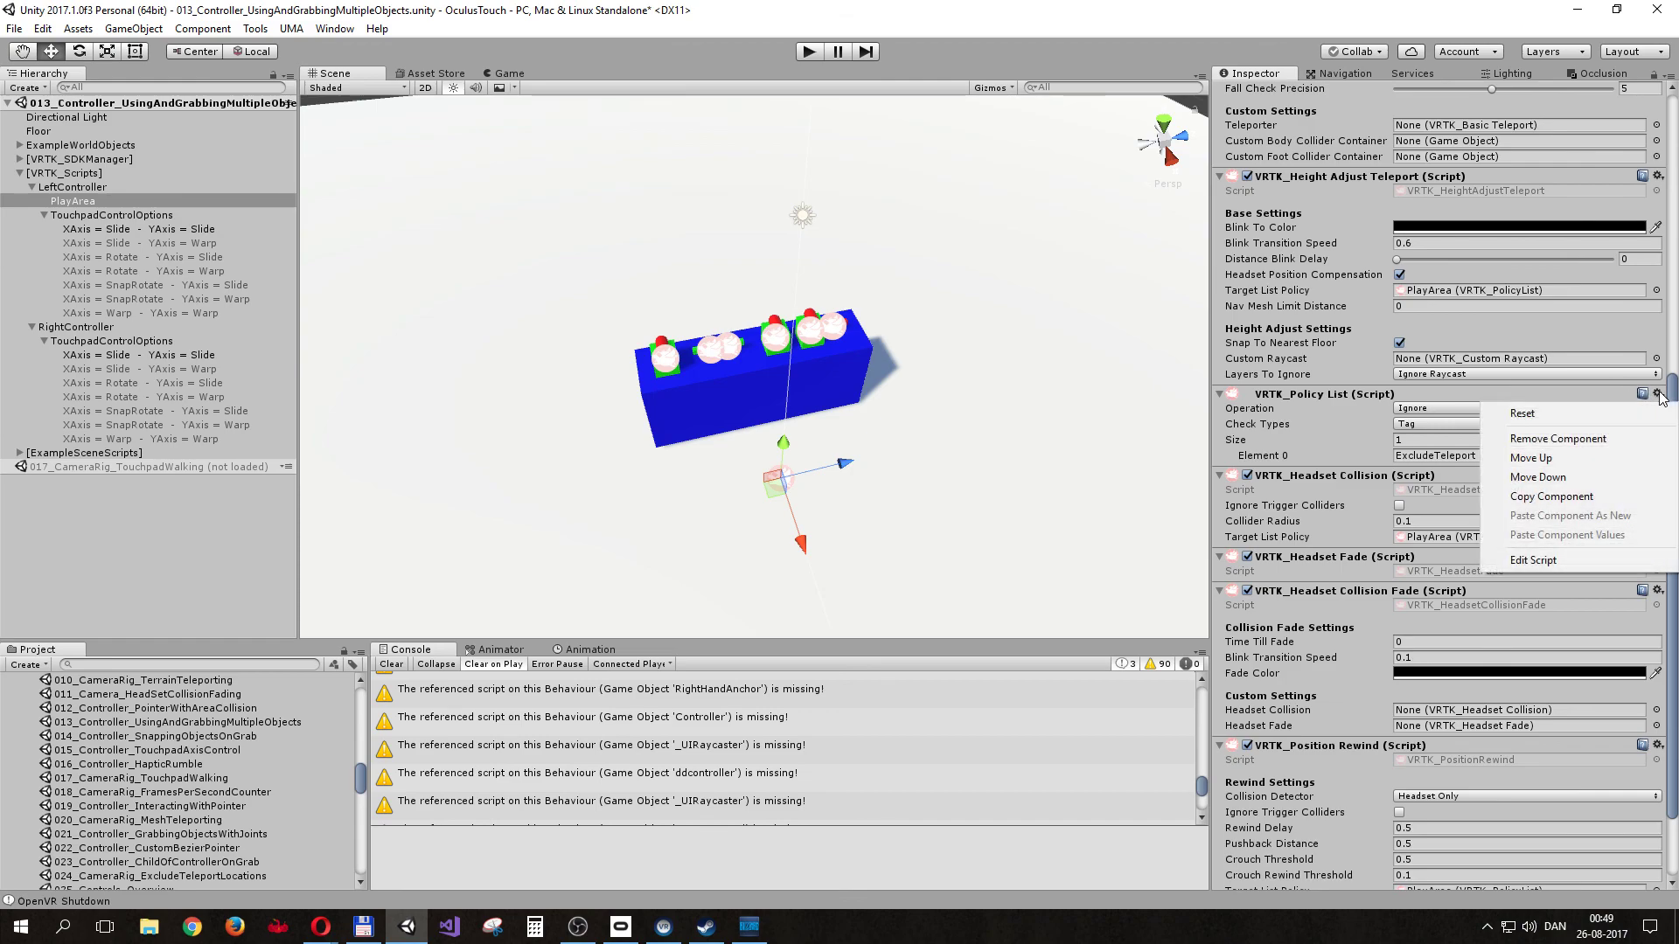
left_click(1607, 497)
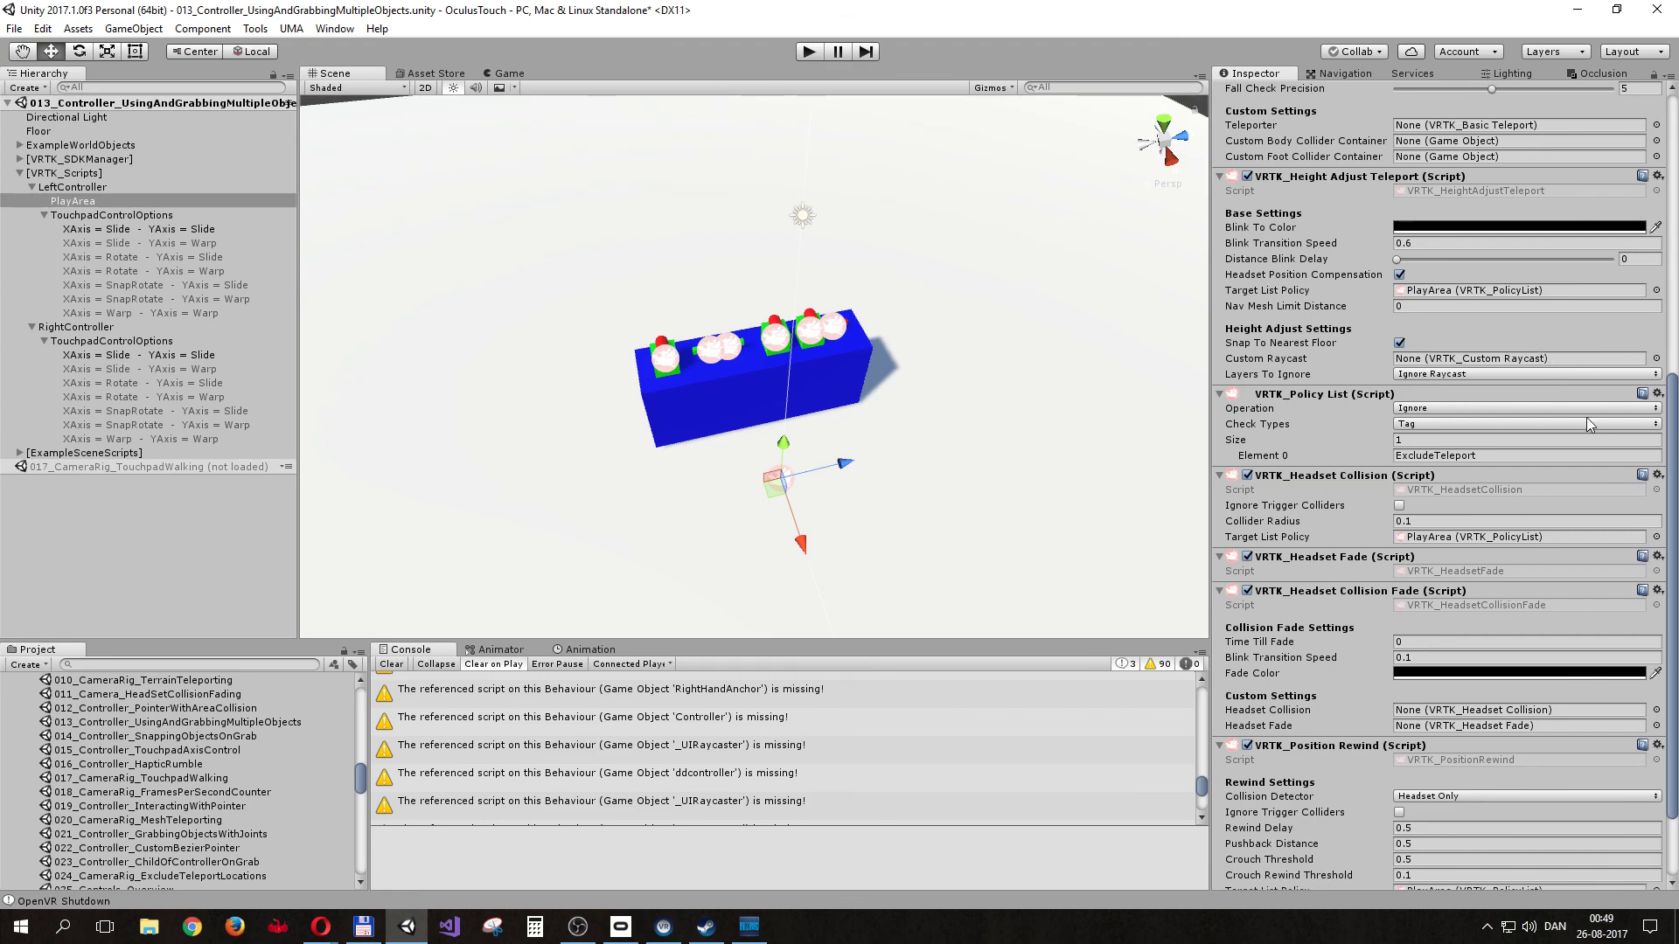
left_click(1658, 475)
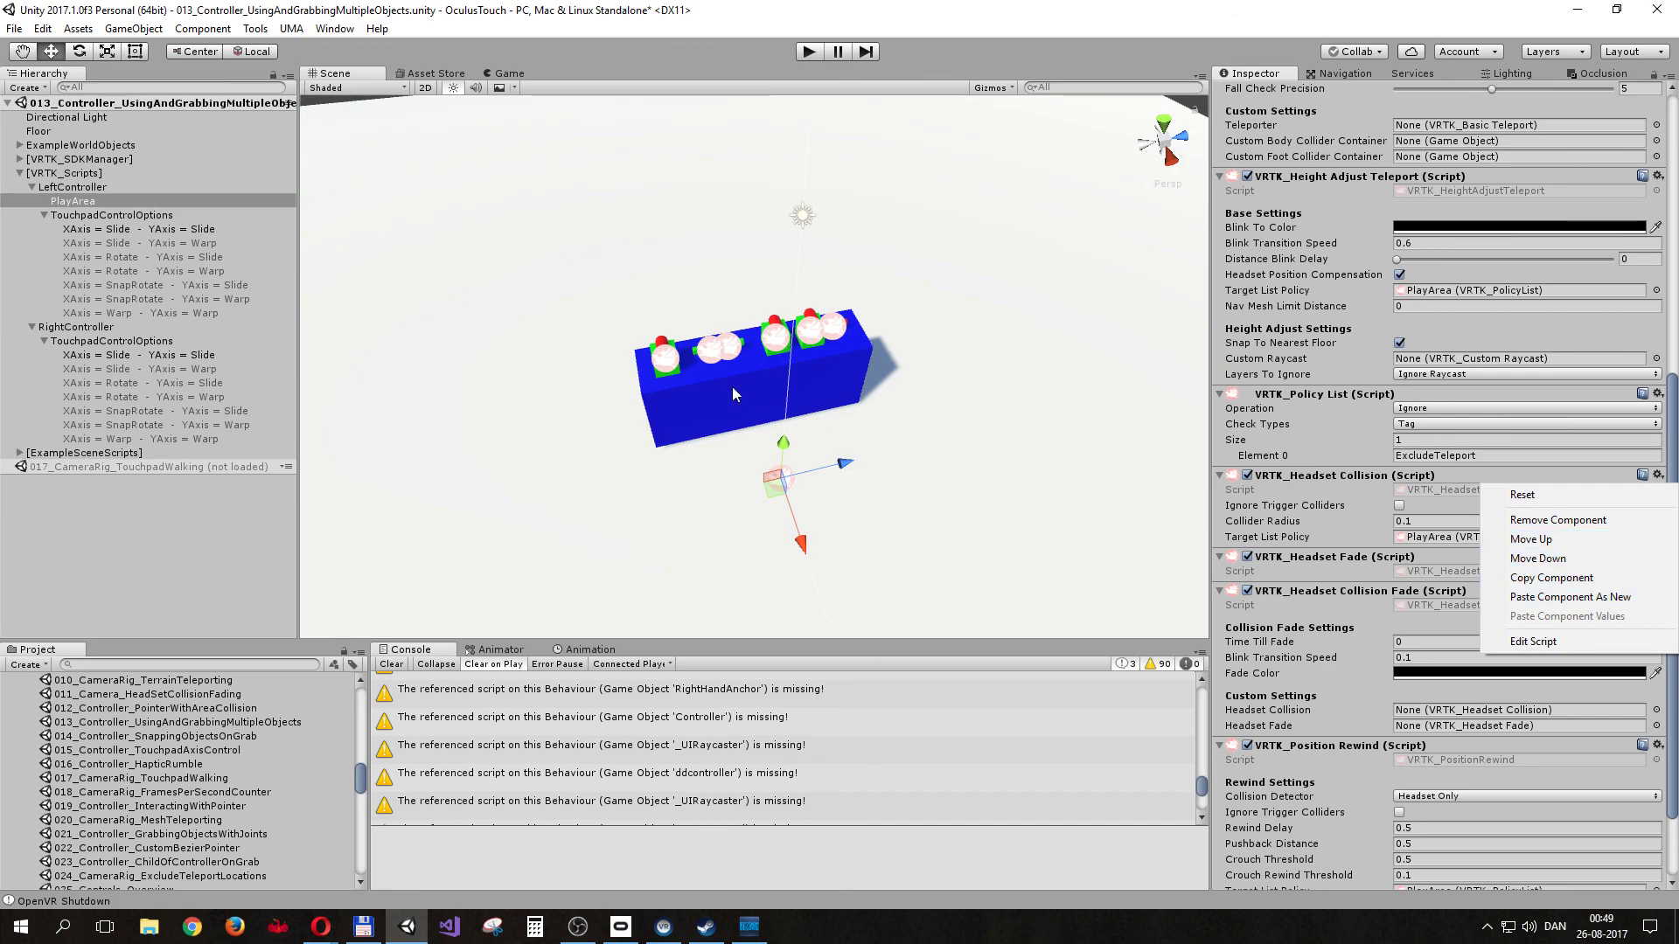
left_click(332, 283)
Step: Under RightController's TouchpadControlOptions, enable XAxis = Rotate - YAxis = Warp and disable XAxis = Slide - YAxis = Slide
left_click(112, 215)
left_click(119, 230)
left_click(140, 355)
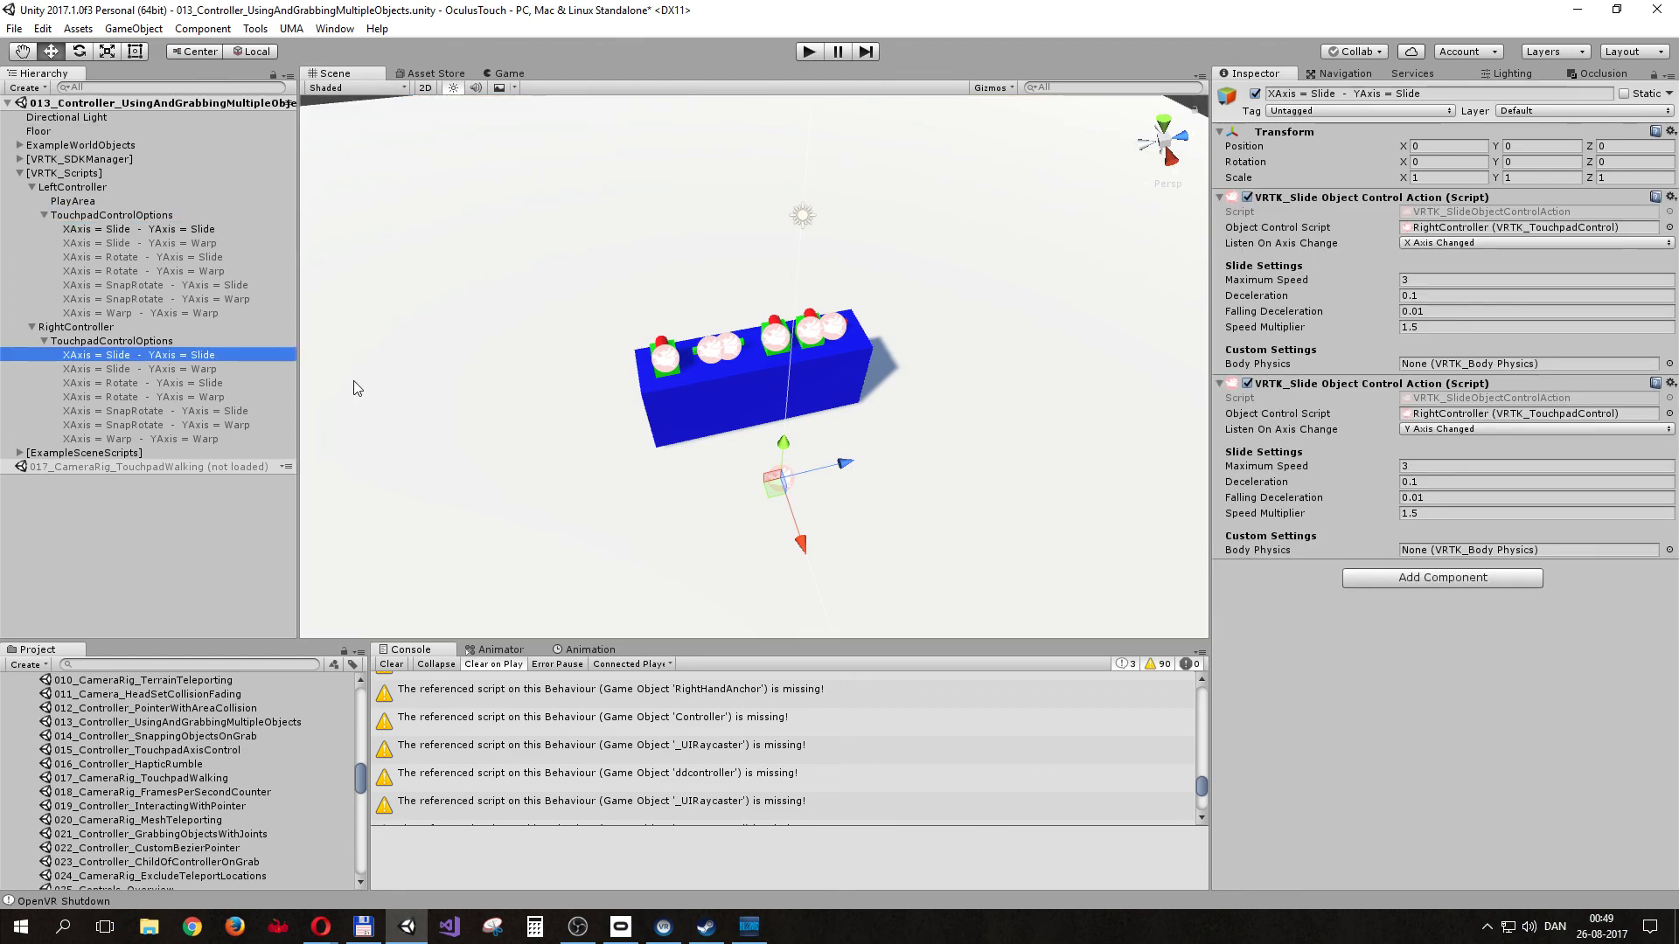
left_click(149, 382)
left_click(161, 397)
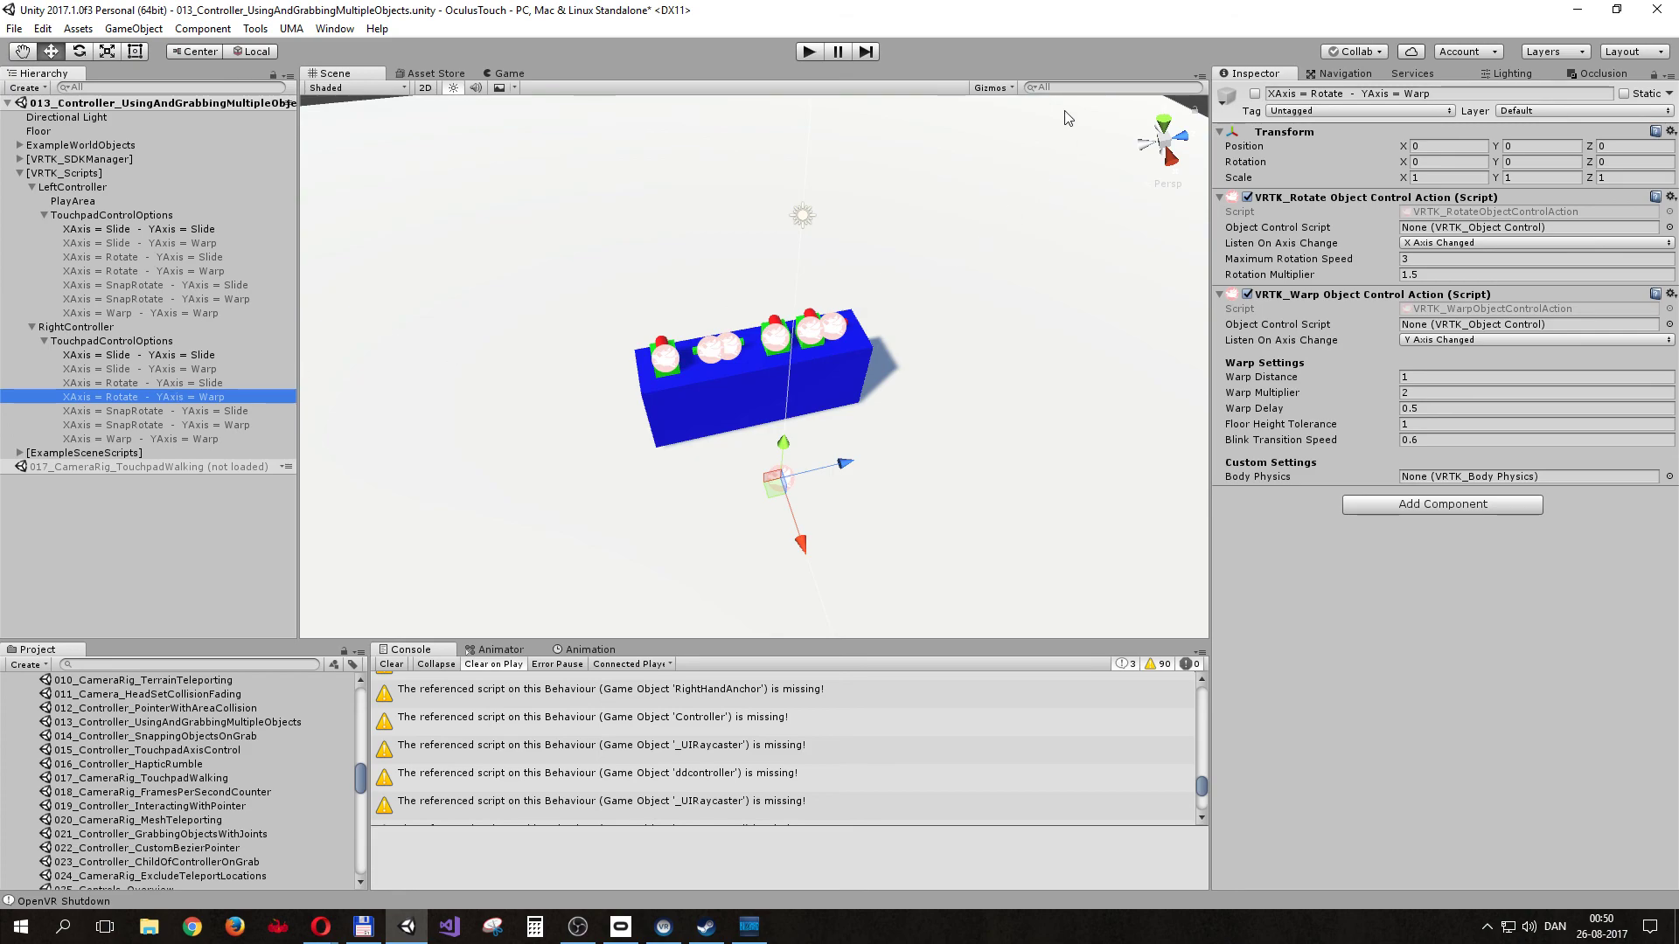
left_click(1255, 94)
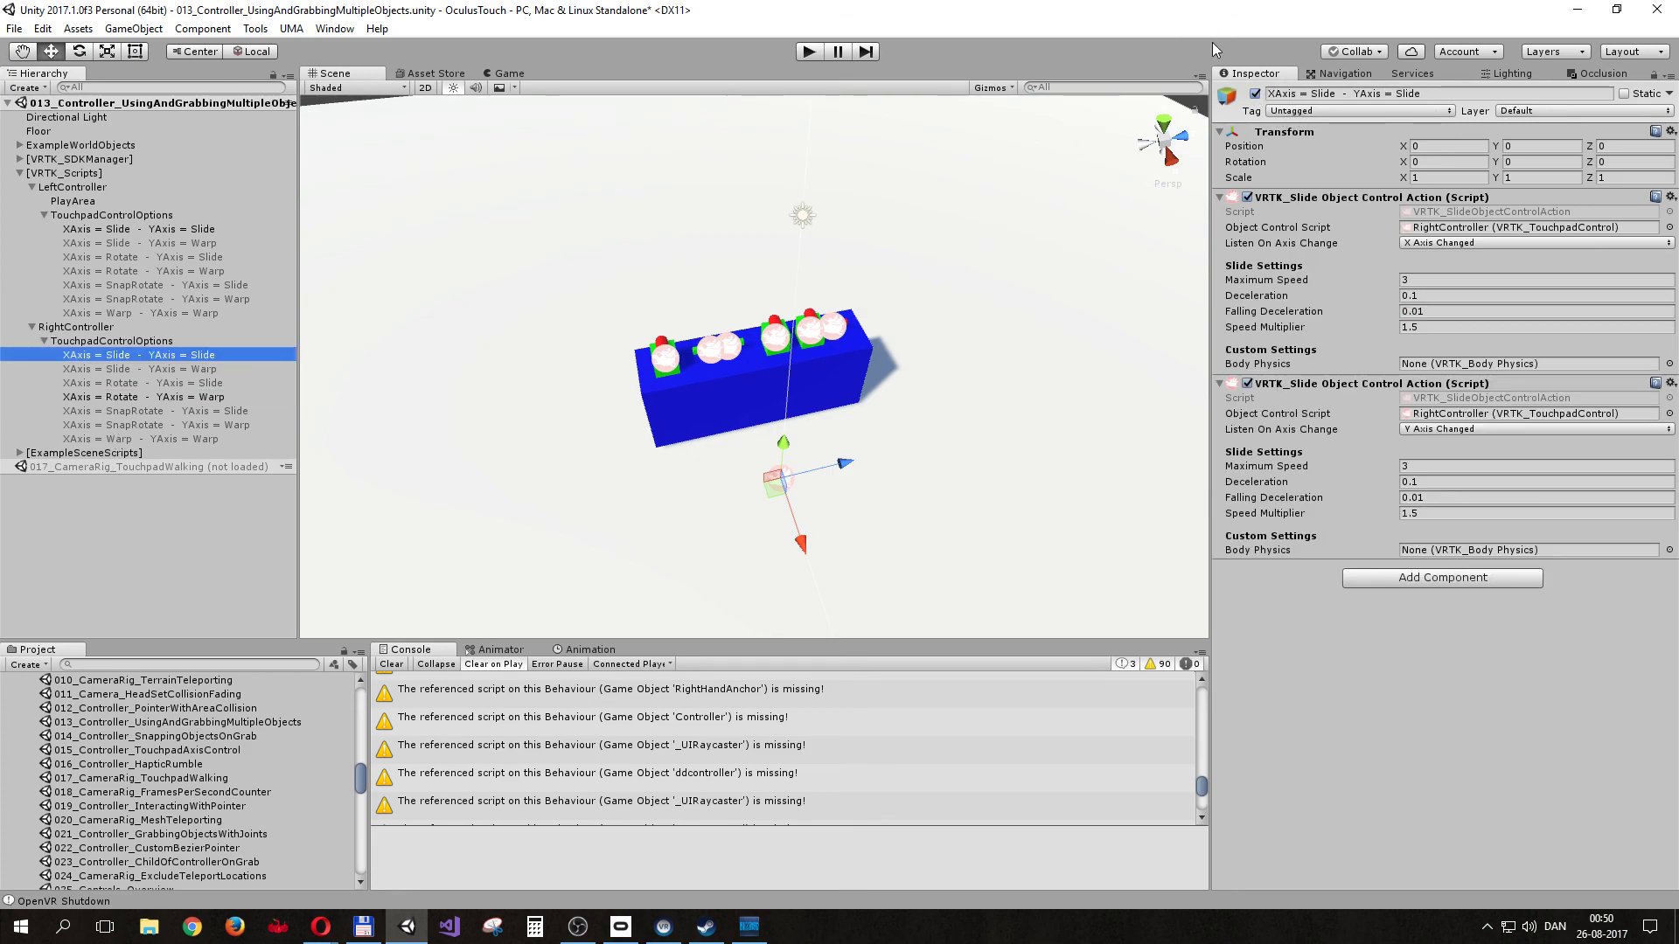
left_click(1256, 94)
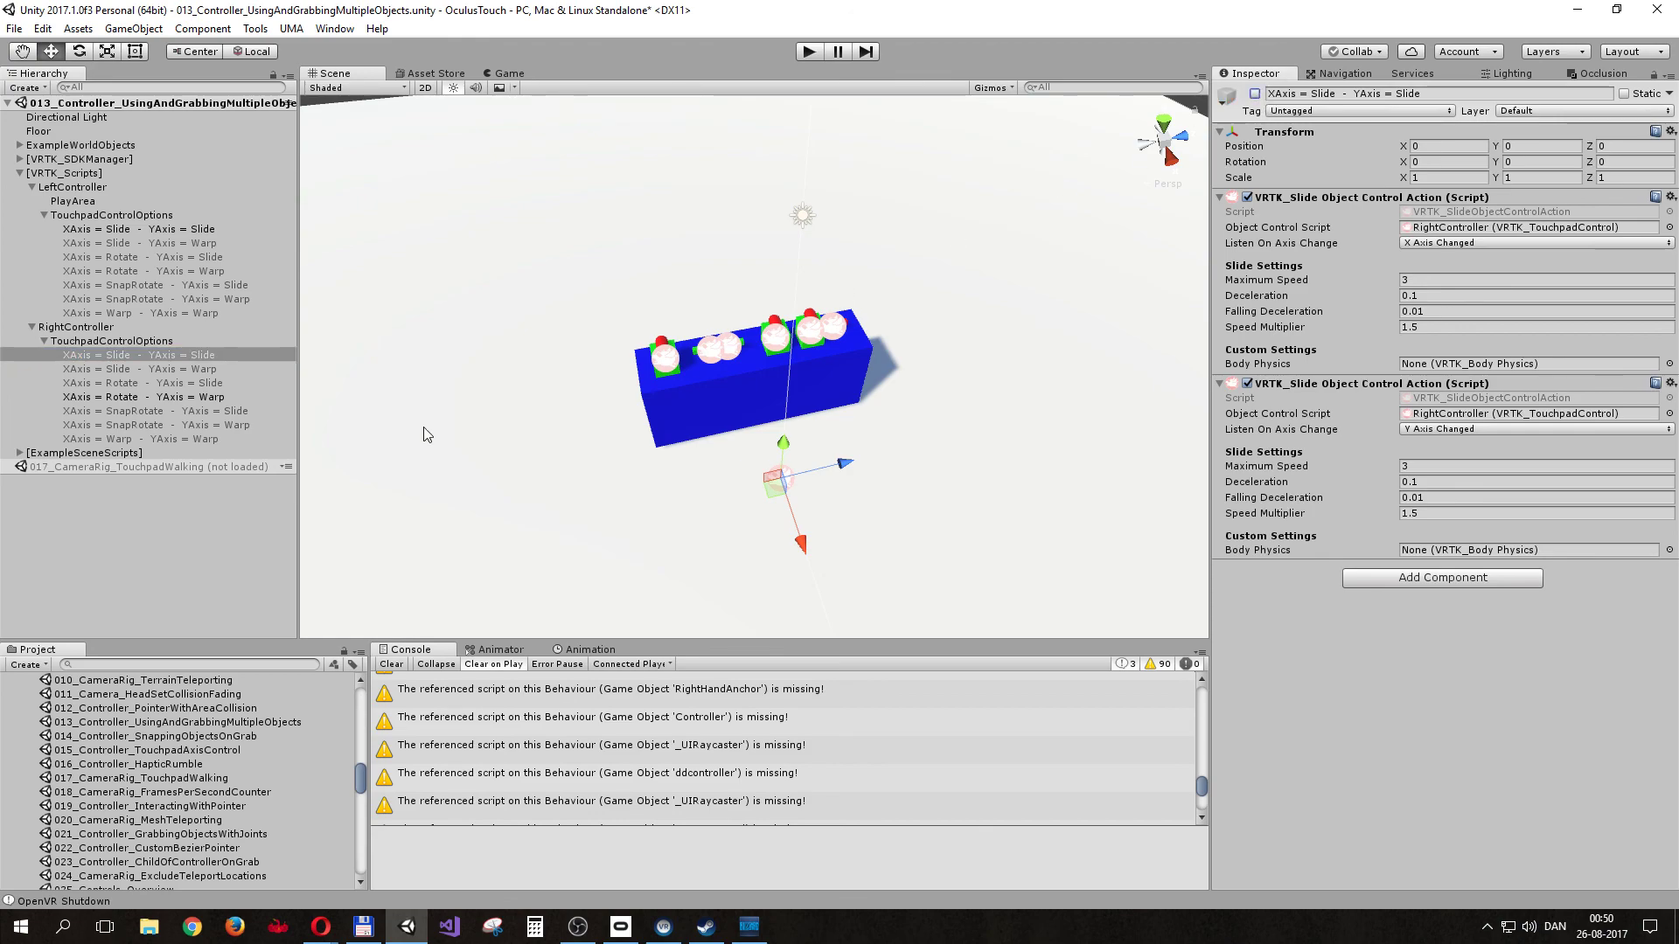
Step: Assign RightController as the Object Control Script of the rotate and warp actions in XAxis = Rotate - YAxis = Warp, and test in play mode
left_click(172, 397)
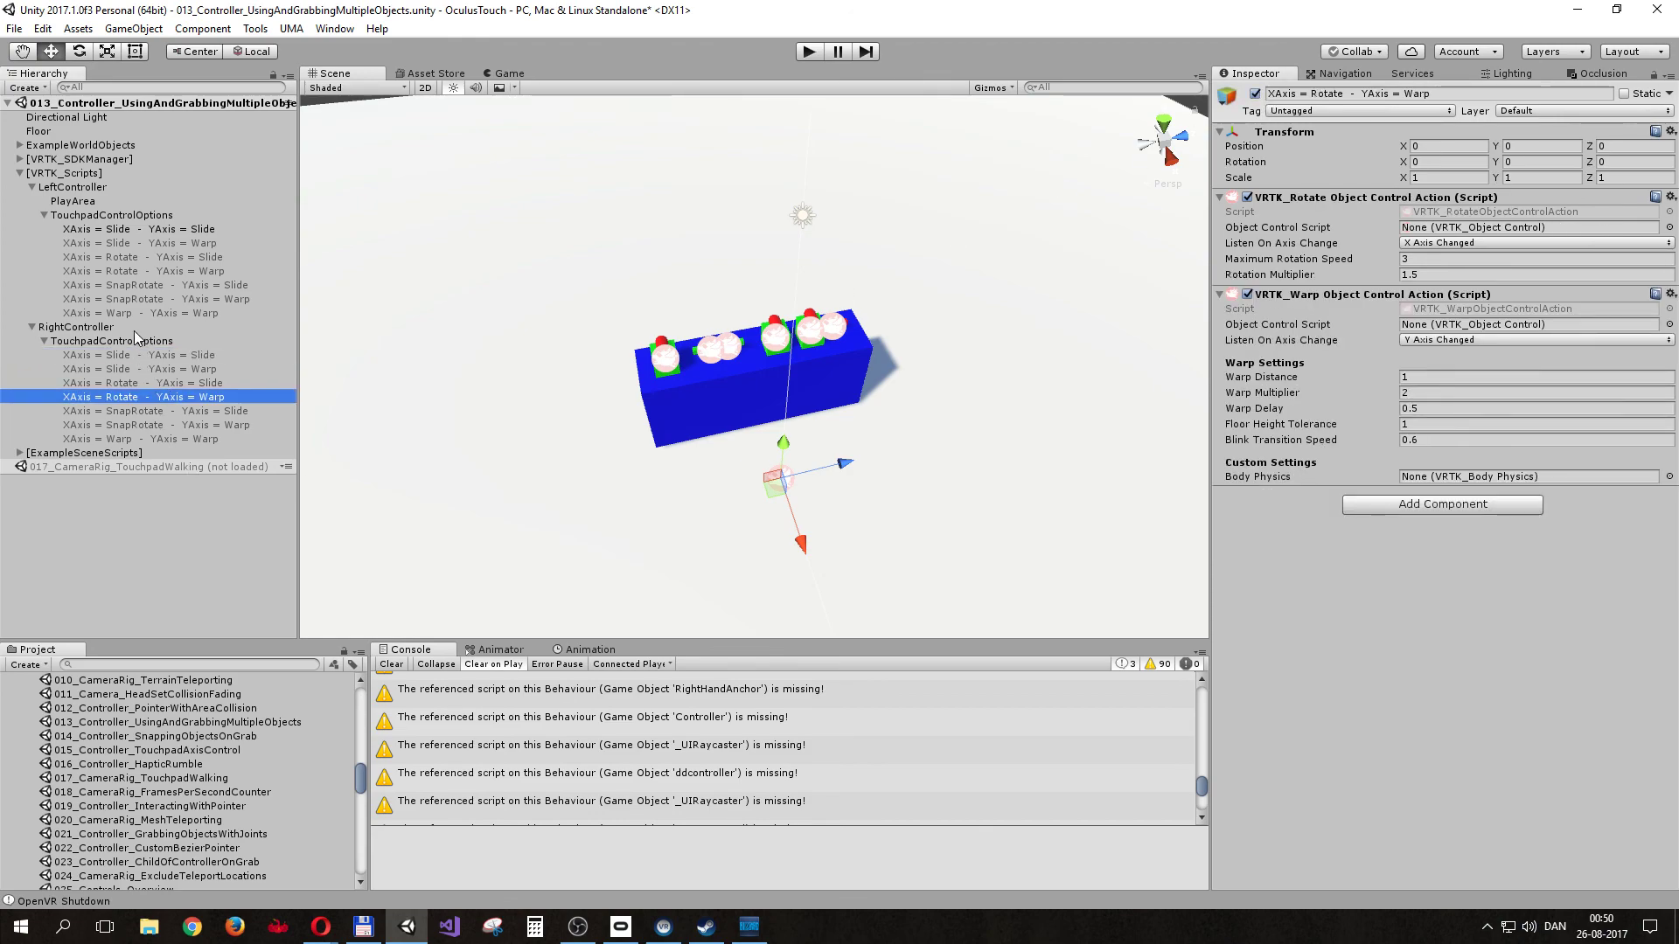
left_click_drag(121, 324, 930, 317)
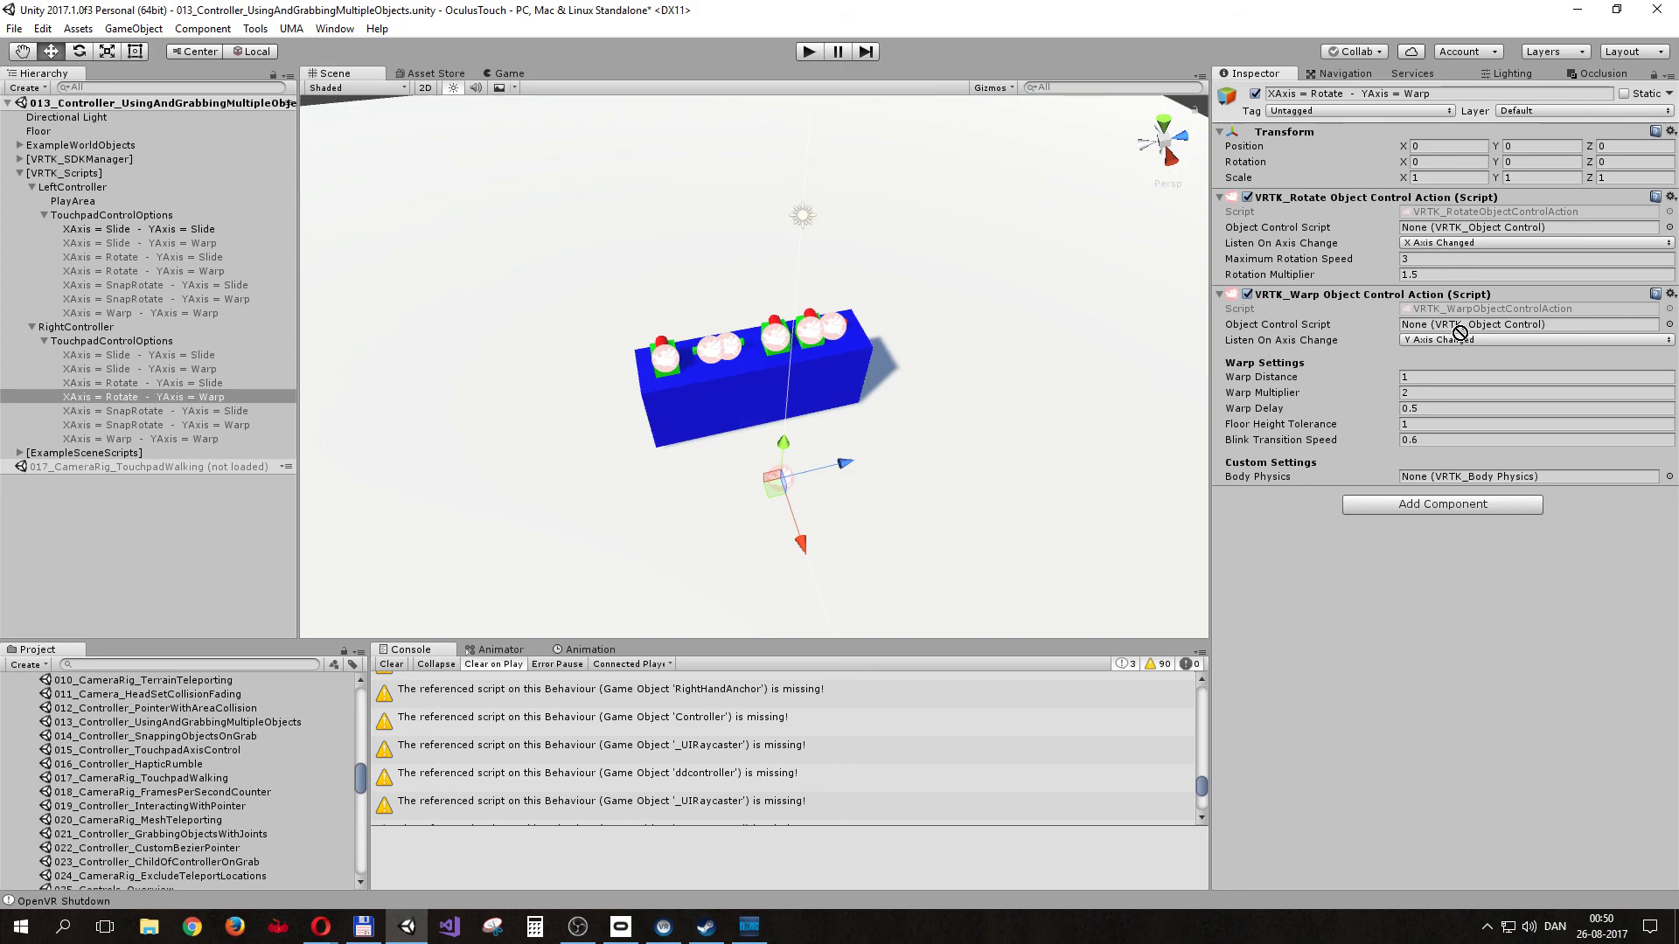
left_click_drag(1459, 333, 1472, 327)
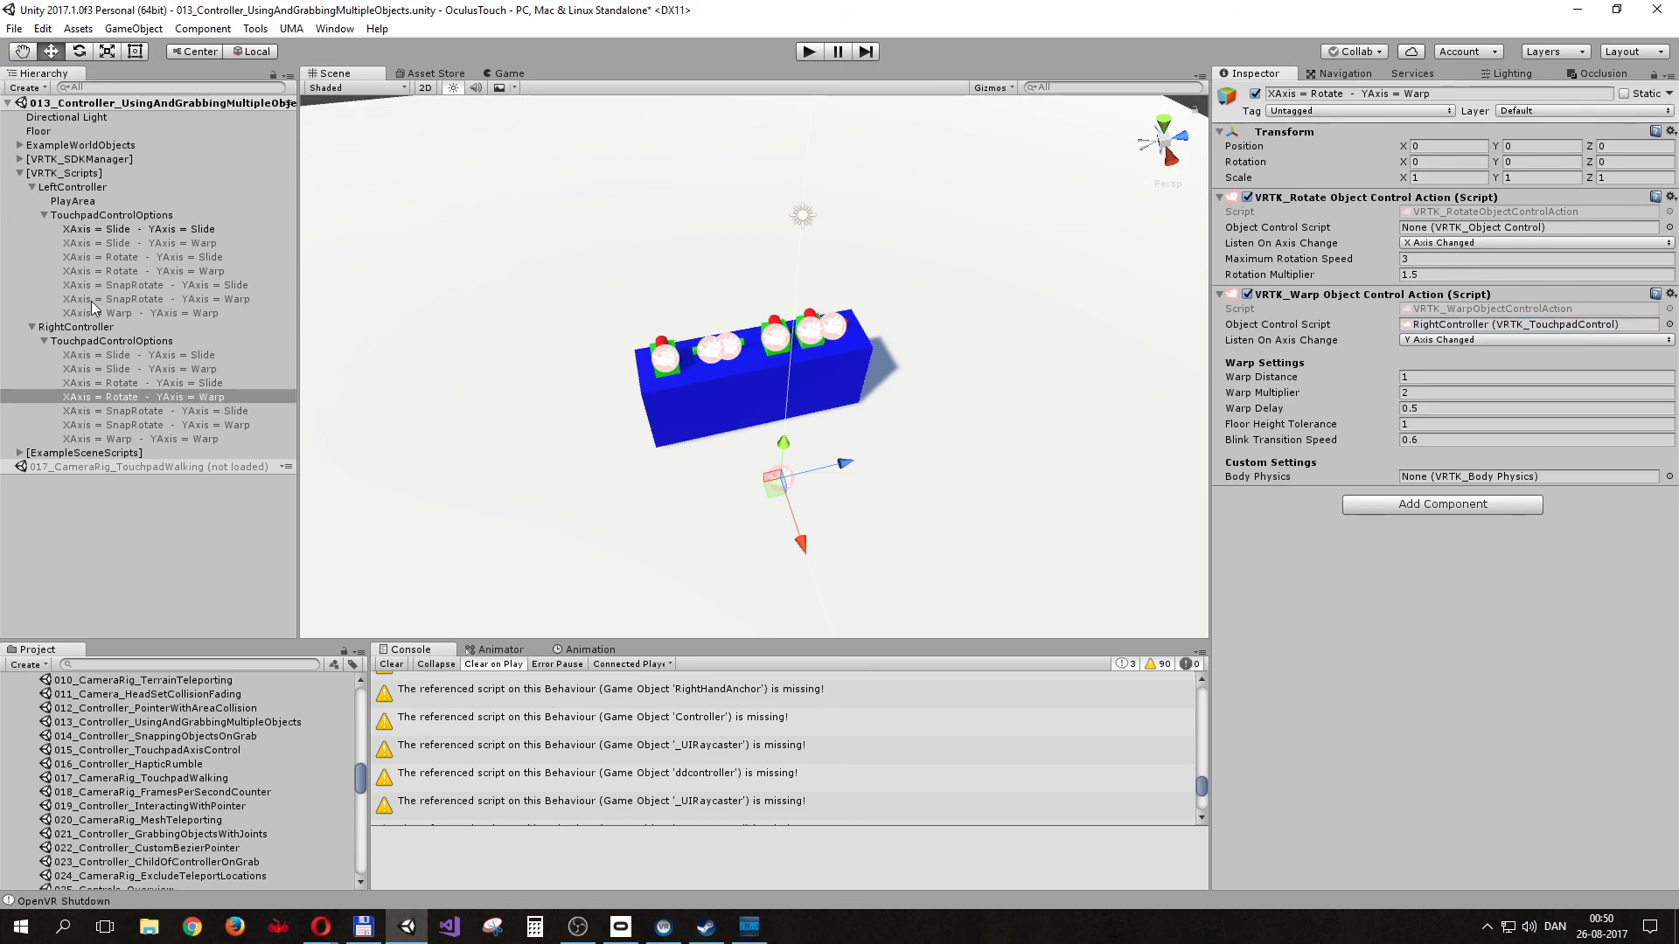
left_click_drag(99, 331, 1474, 229)
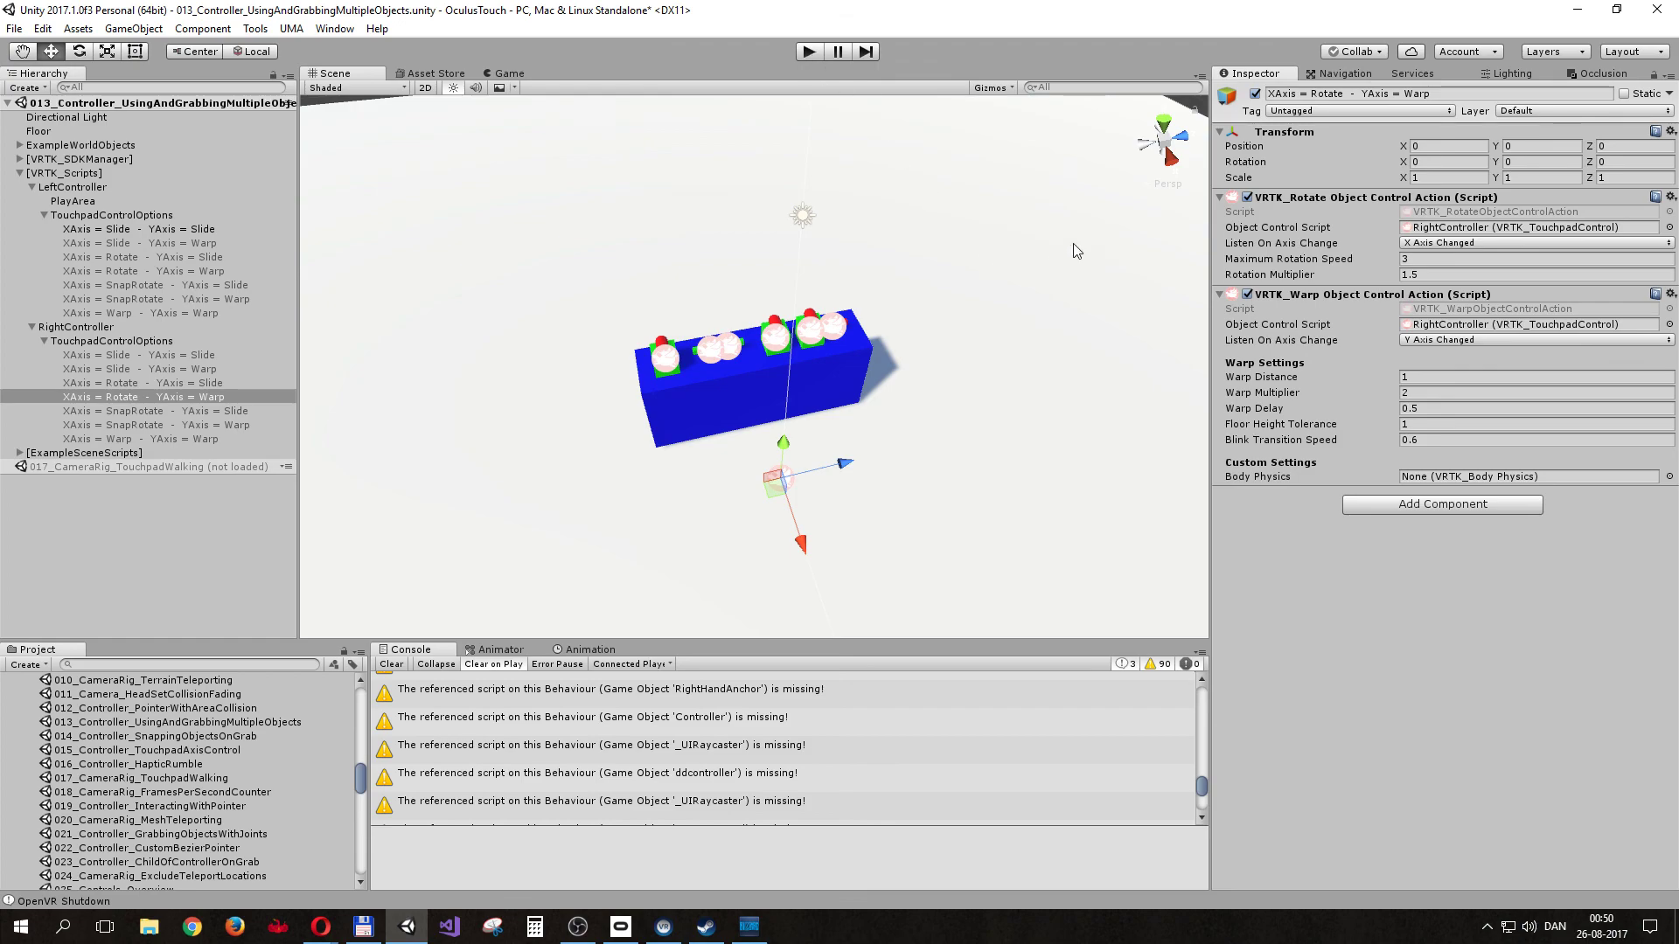
left_click(810, 54)
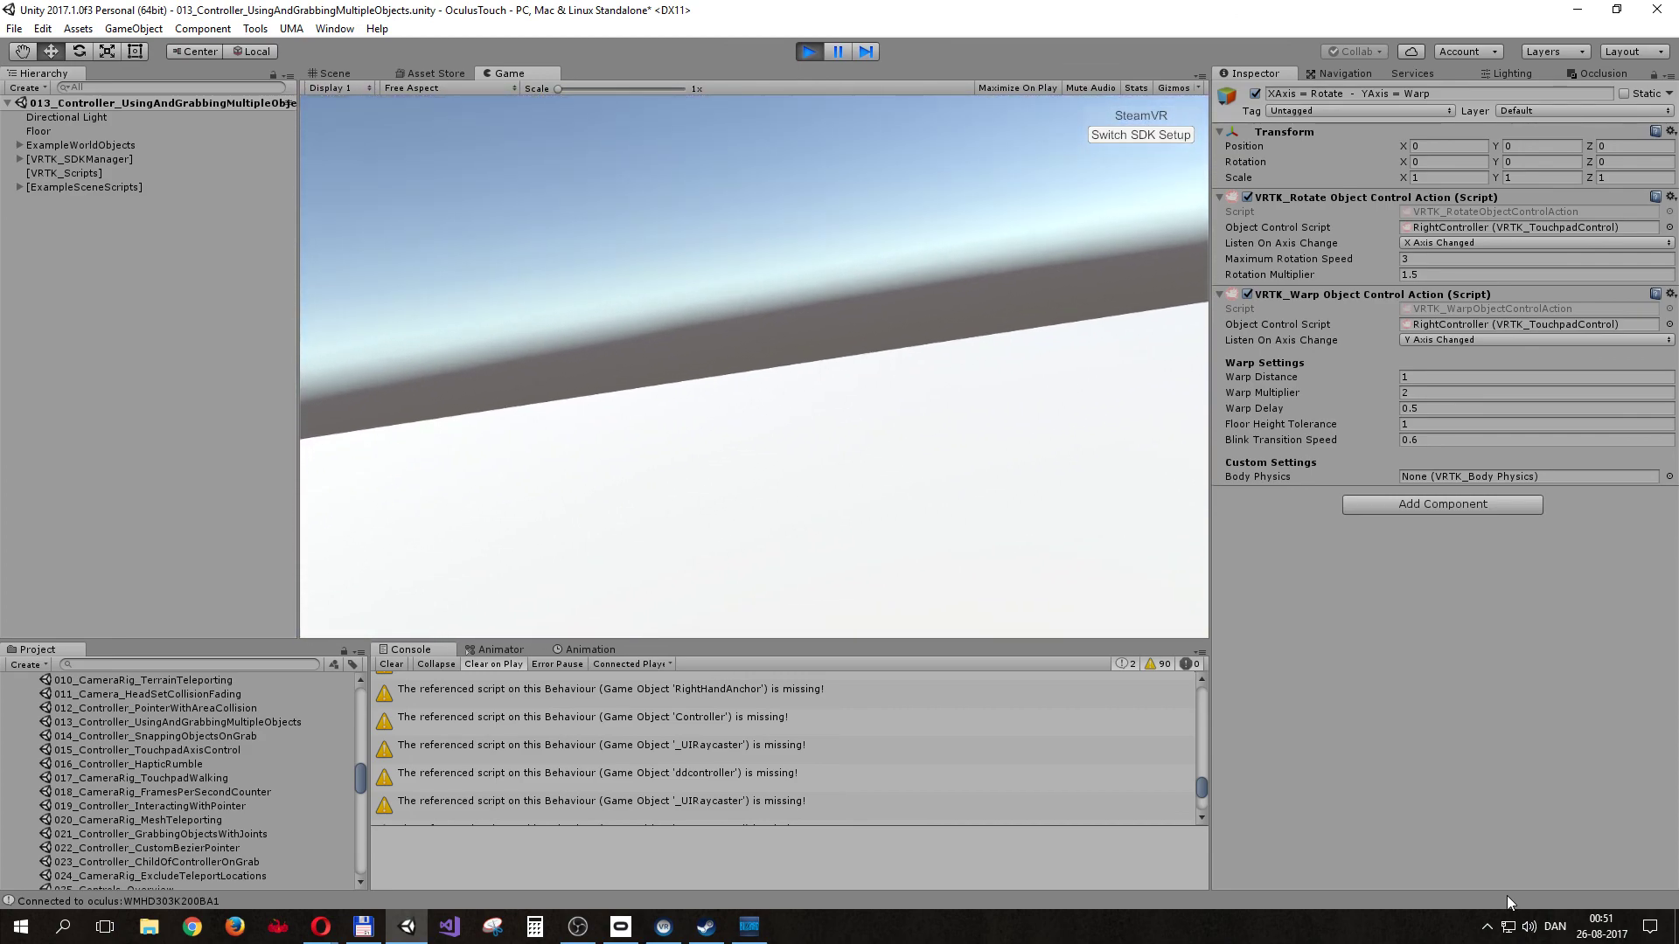
key("ctrl+p")
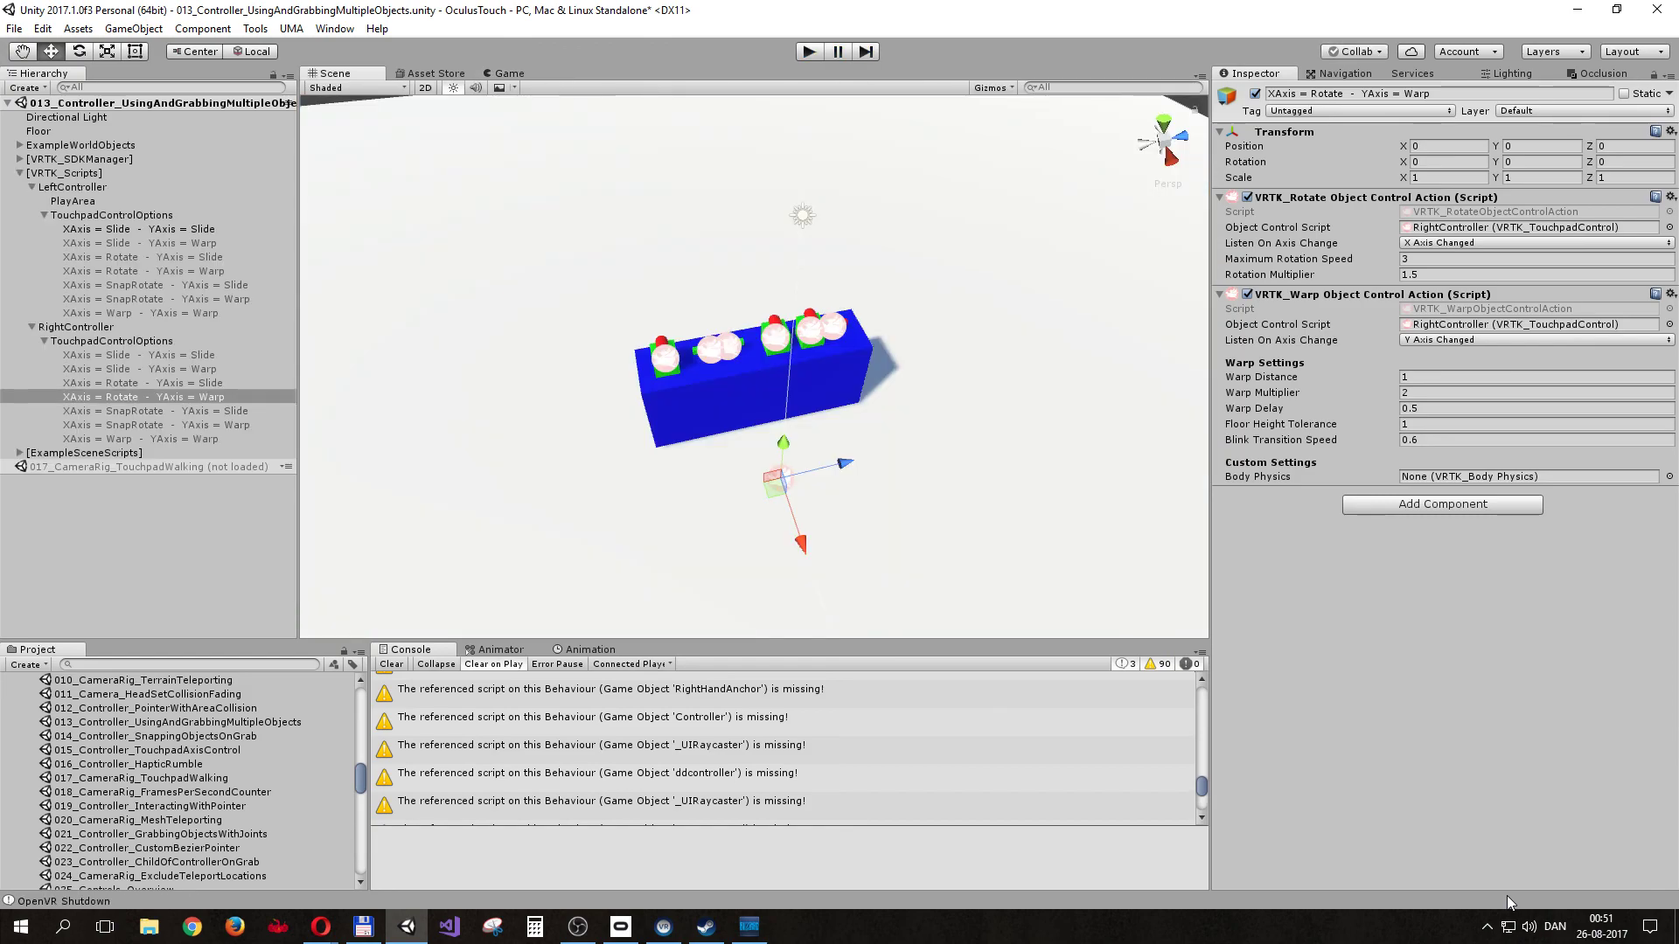